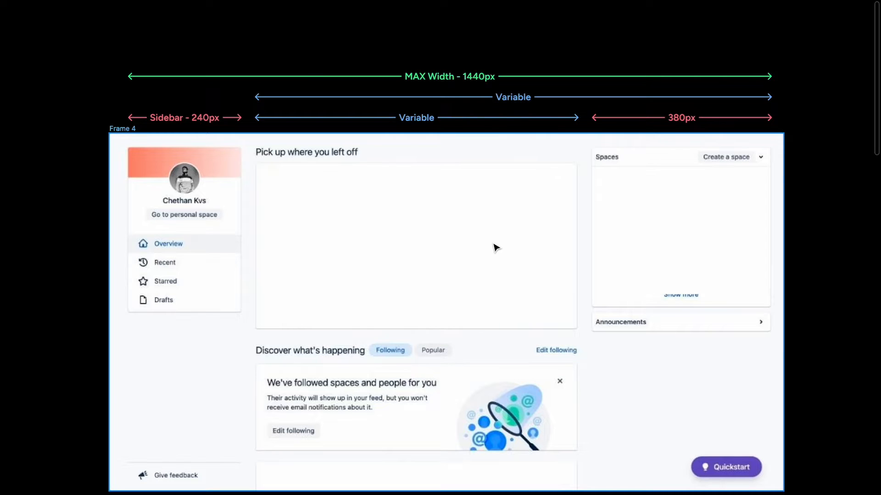
# - Examine the maximum width, sidebar and 380px column width markers above the dashboard frame
pyautogui.click(464, 77)
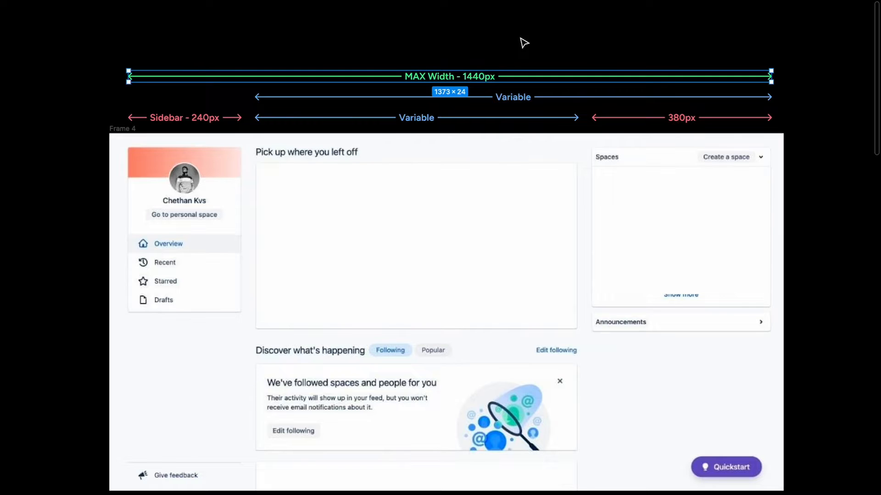
pyautogui.click(204, 123)
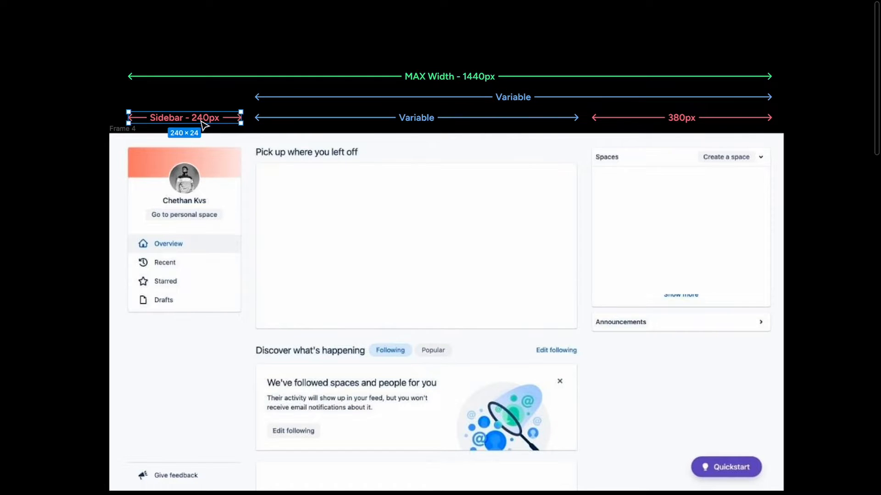
pyautogui.click(680, 118)
pyautogui.click(675, 54)
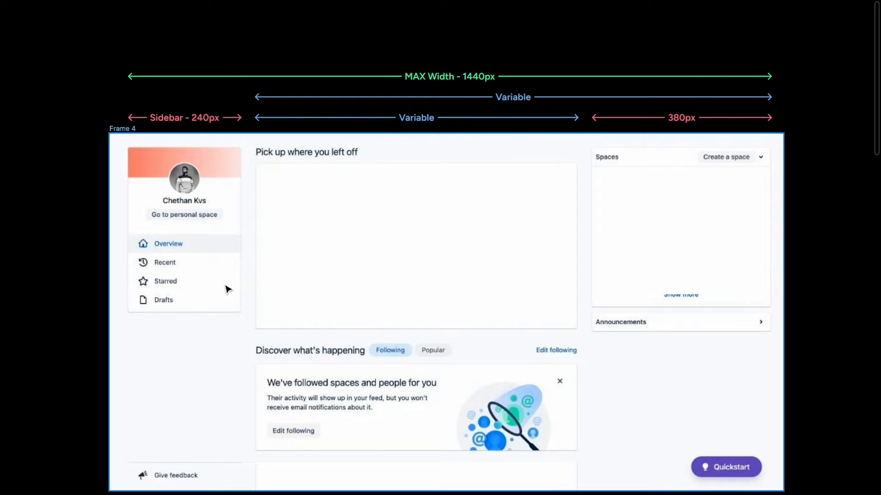
pyautogui.scroll(3, 181, 182)
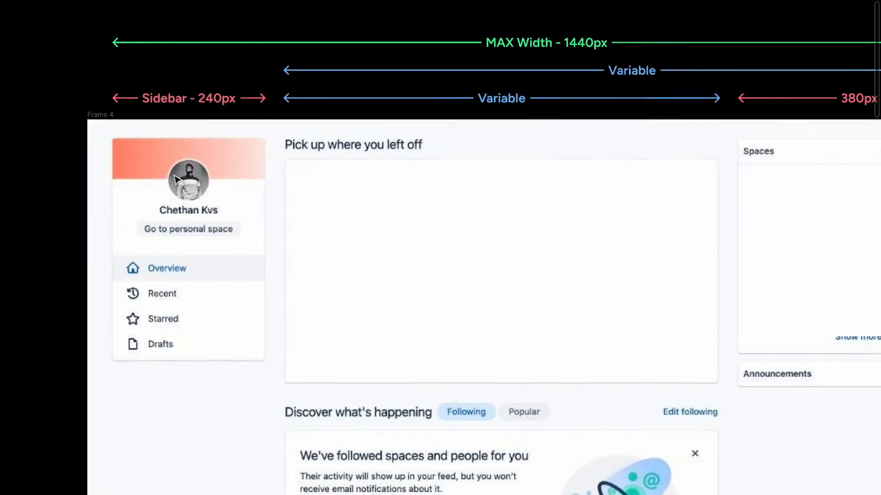
pyautogui.click(169, 104)
pyautogui.click(168, 104)
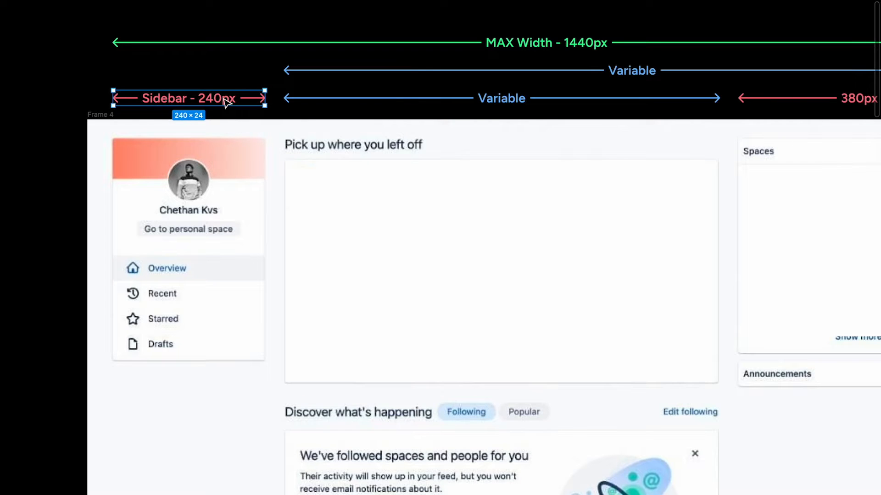
pyautogui.scroll(-2, 226, 102)
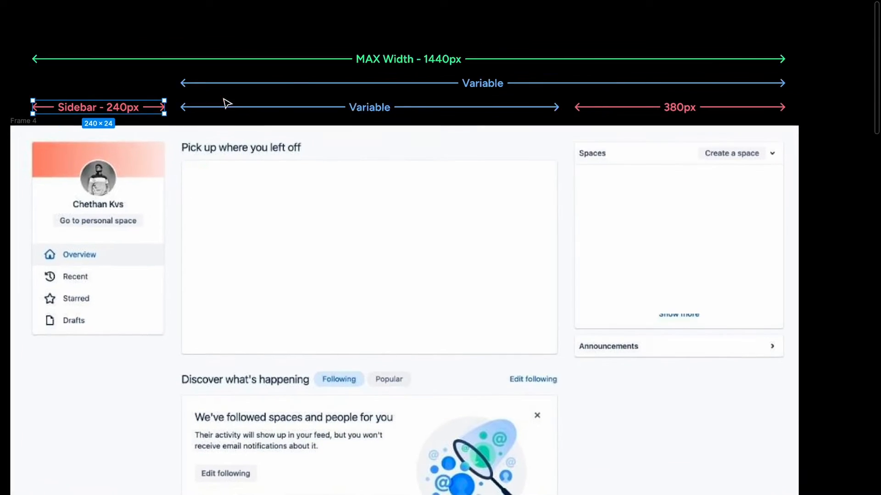
pyautogui.scroll(2, 652, 110)
# - Change the width marker above the Spaces column to read "Fixed width - 380px"
pyautogui.click(620, 111)
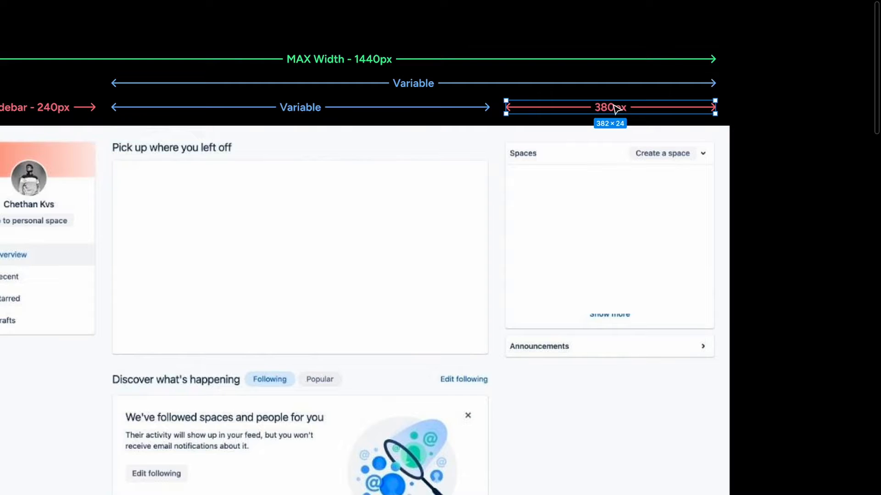
pyautogui.hscroll(-2, 614, 108)
pyautogui.doubleClick(651, 106)
pyautogui.click(662, 105)
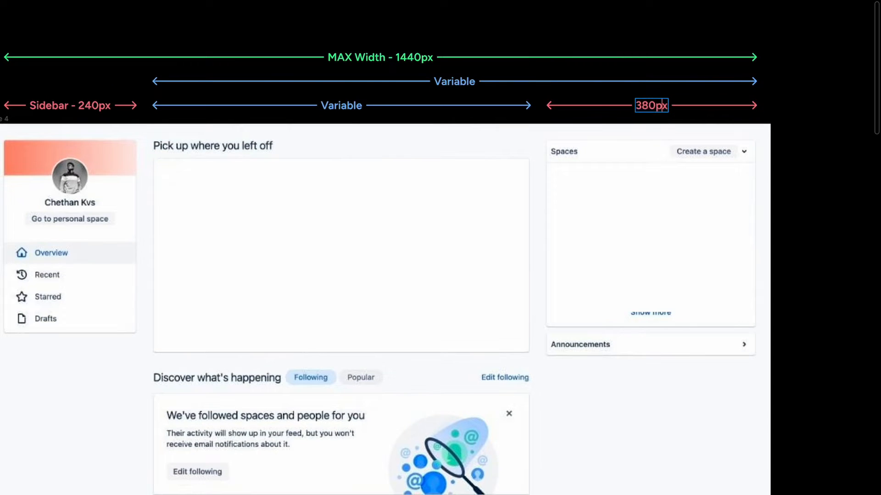
pyautogui.write('Fixed wid')
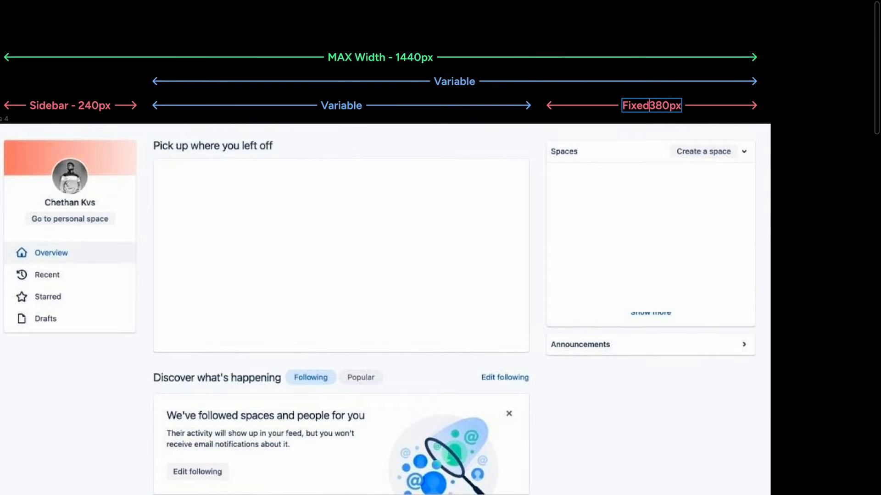
pyautogui.write('th -')
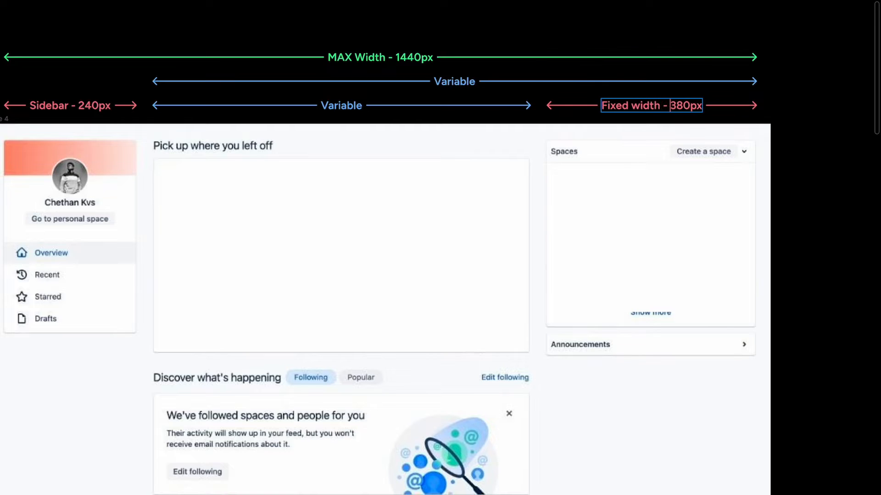
pyautogui.press('Escape')
# - Examine the MAX Width marker and both Variable width markers above the dashboard frame
pyautogui.click(371, 59)
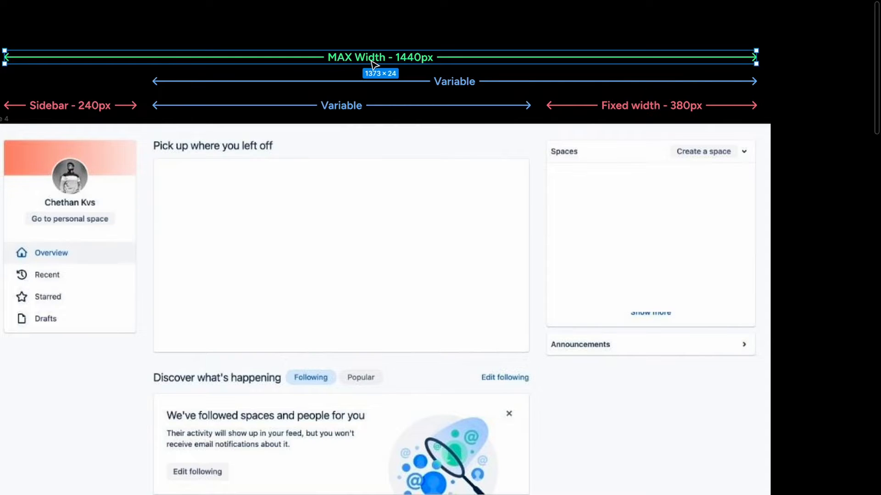
pyautogui.click(439, 96)
pyautogui.click(416, 86)
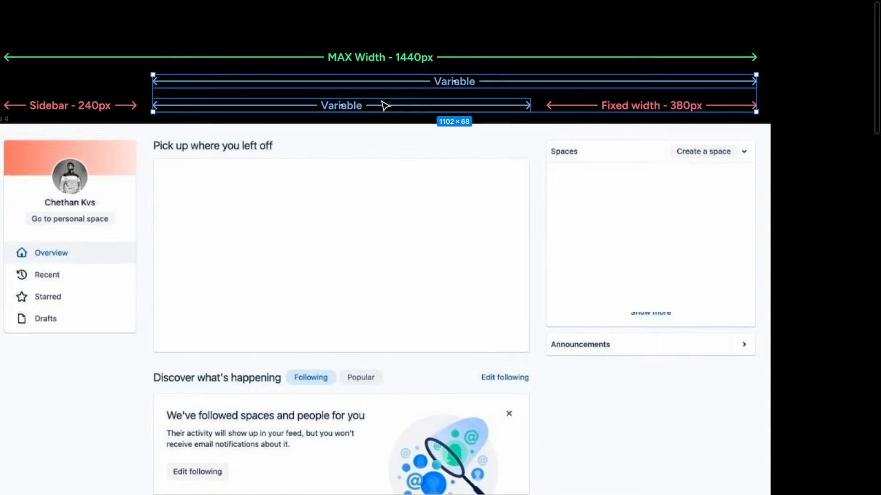
pyautogui.keyDown('shift'); pyautogui.click(383, 103); pyautogui.keyUp('shift')
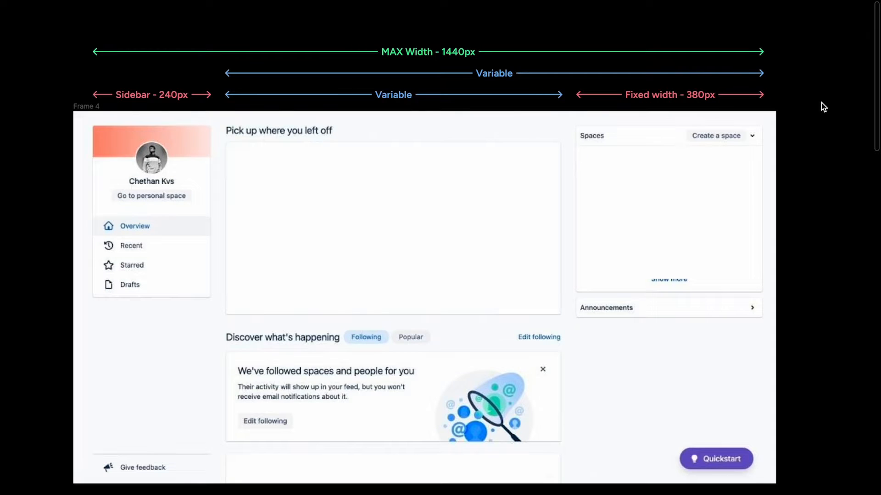
pyautogui.scroll(-1, 821, 103)
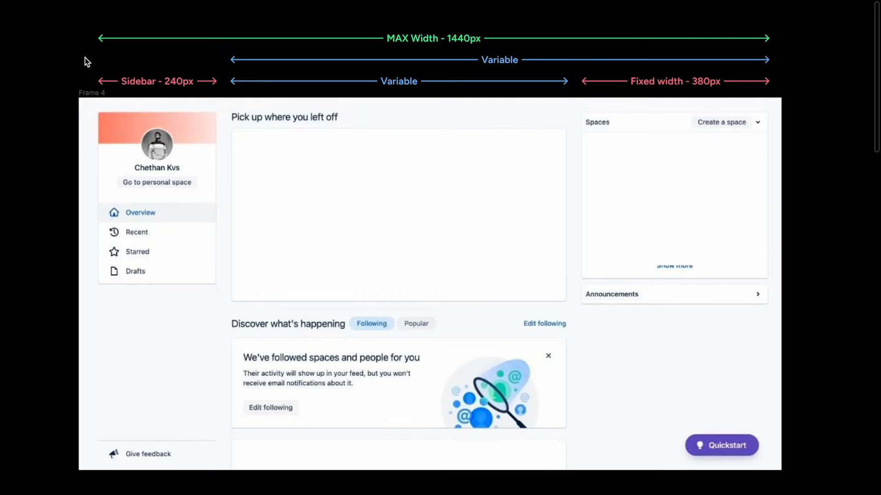
# - Show the hidden interface and add a layout grid to the dashboard frame, Frame 4
pyautogui.hotkey('ctrl', '\\')
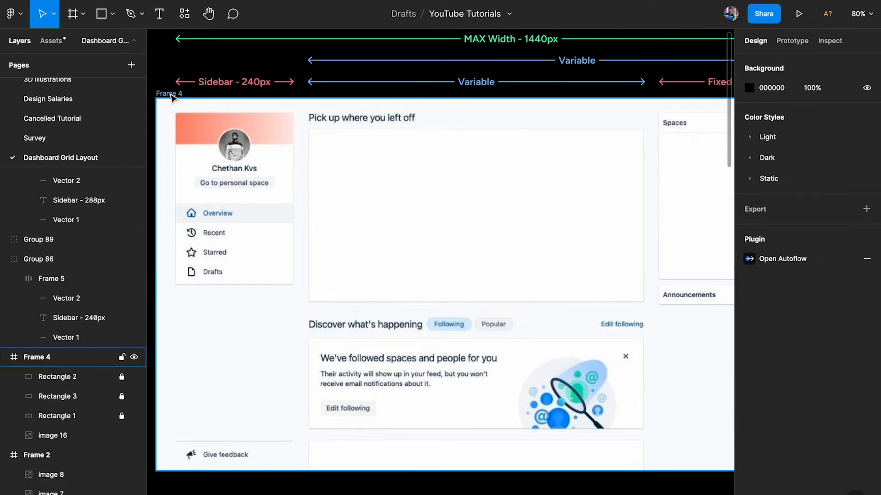
pyautogui.click(188, 94)
pyautogui.scroll(-1, 325, 131)
pyautogui.hscroll(2, 325, 131)
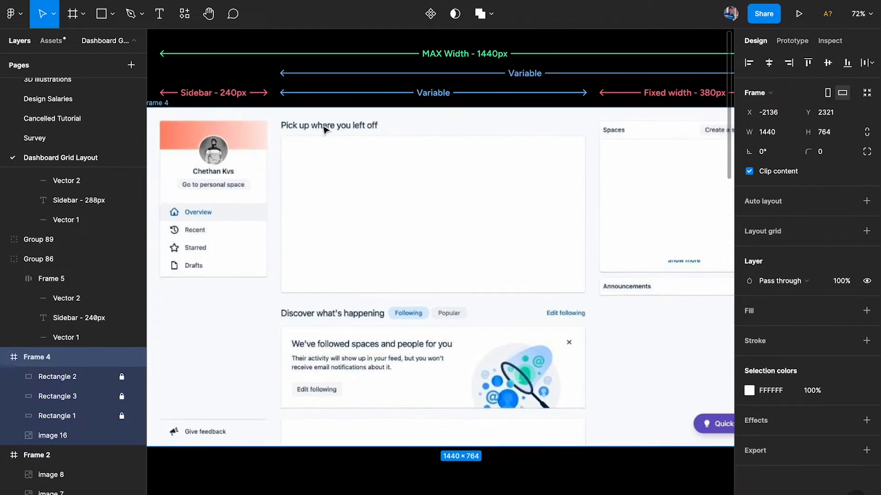
pyautogui.click(866, 231)
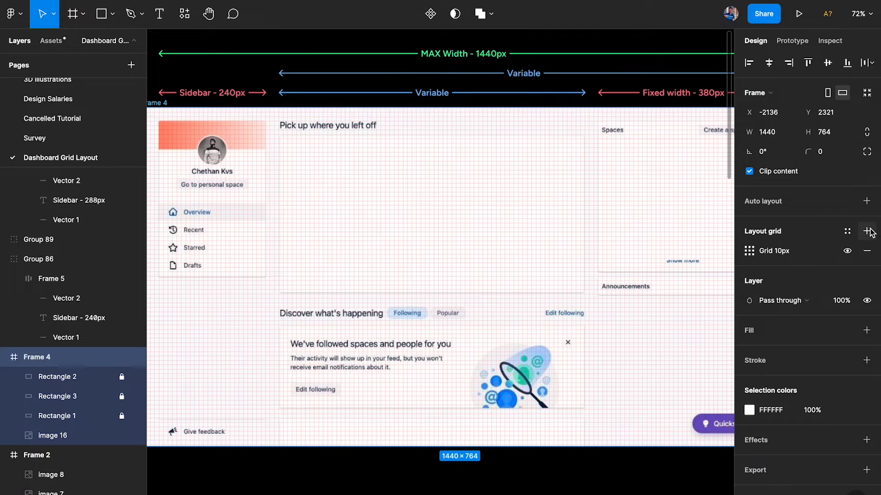
# - Change Frame 4's layout grid to Columns with a count of 12
pyautogui.click(749, 250)
pyautogui.click(614, 253)
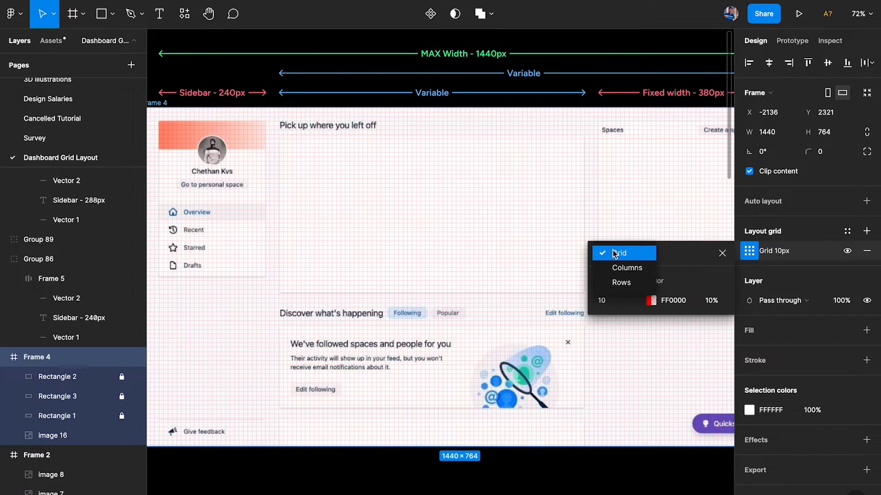
pyautogui.click(624, 269)
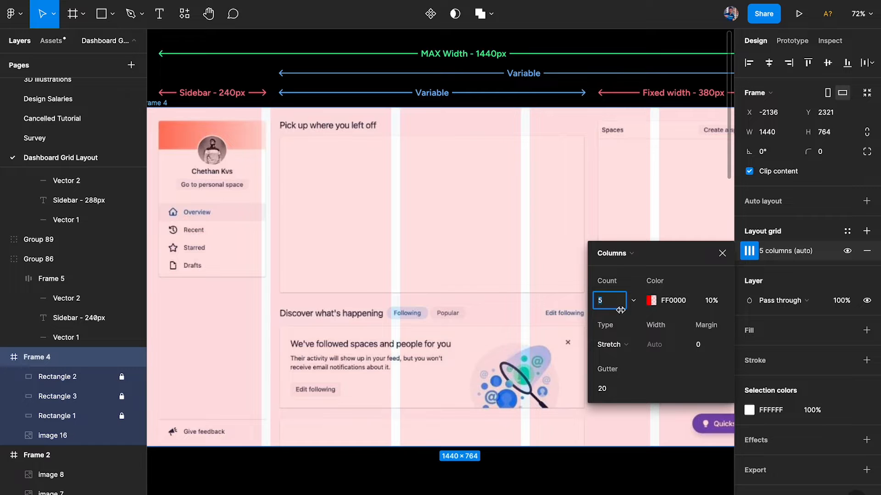
pyautogui.write('12')
pyautogui.press('Return')
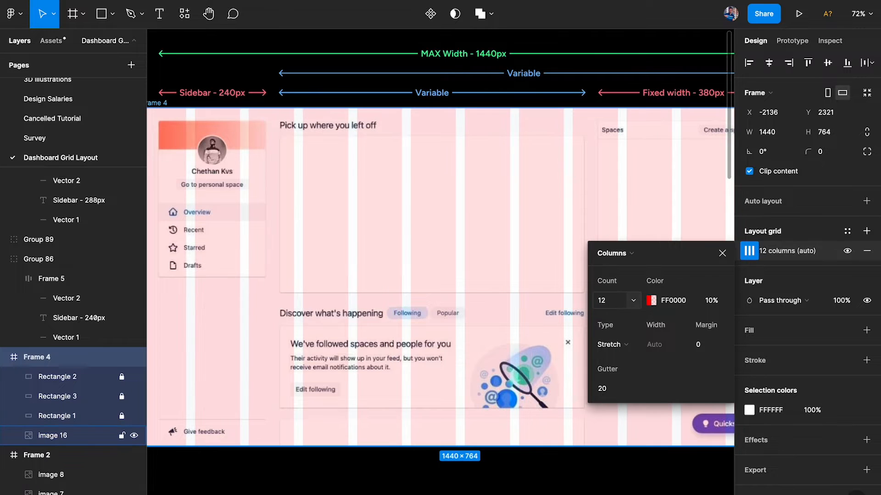
# - Set the column grid's type to Center and its gutter to 32
pyautogui.scroll(-1, 464, 307)
pyautogui.hotkey('shift', '2')
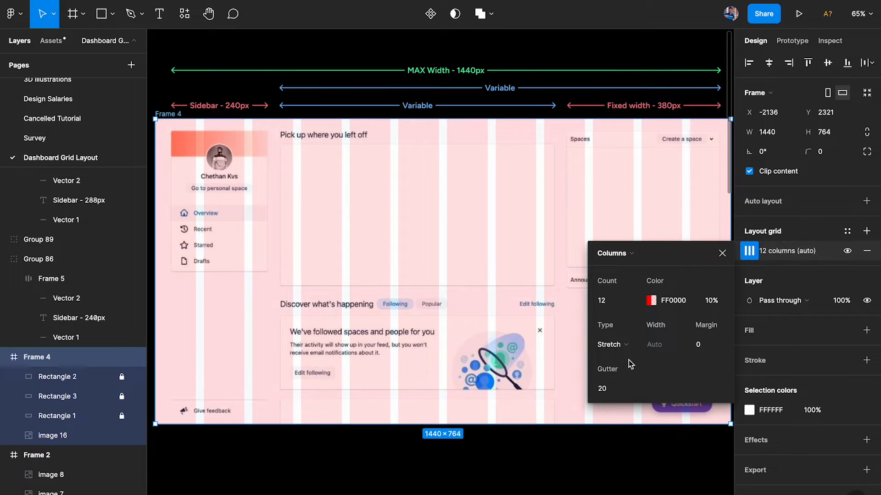
pyautogui.click(617, 344)
pyautogui.click(623, 330)
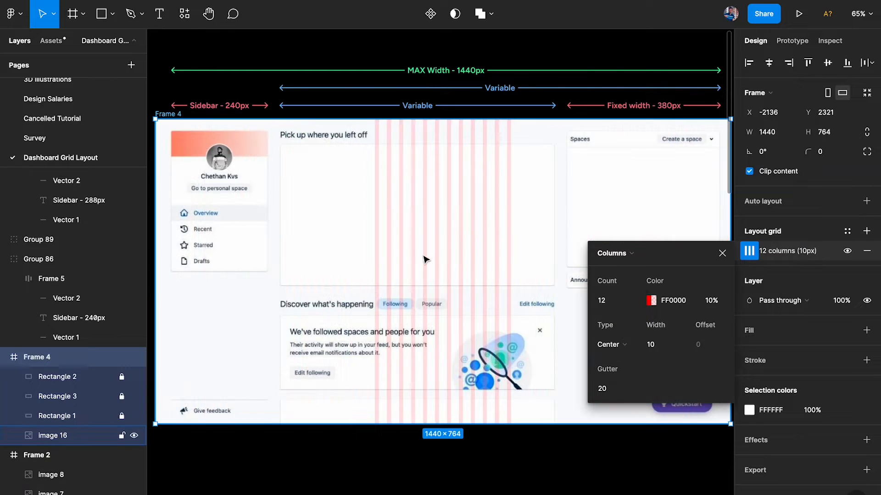
pyautogui.hscroll(-2, 409, 239)
pyautogui.click(619, 394)
pyautogui.write('32')
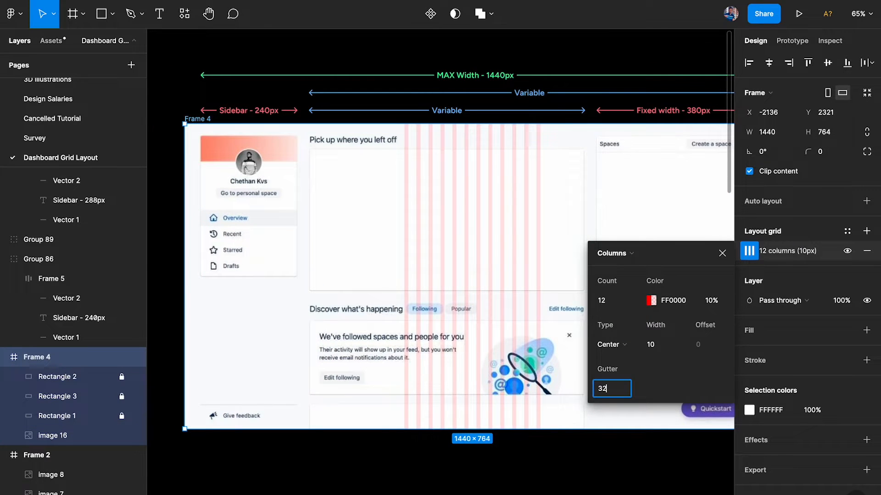
pyautogui.press('Return')
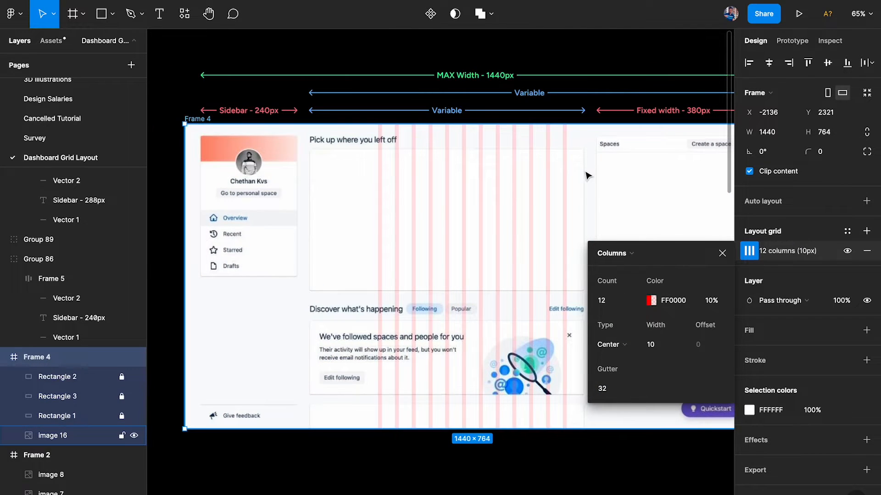
# - Set the grid's column width to 84 and check the column edges against the sidebar and the Spaces panel
pyautogui.scroll(5, 585, 172)
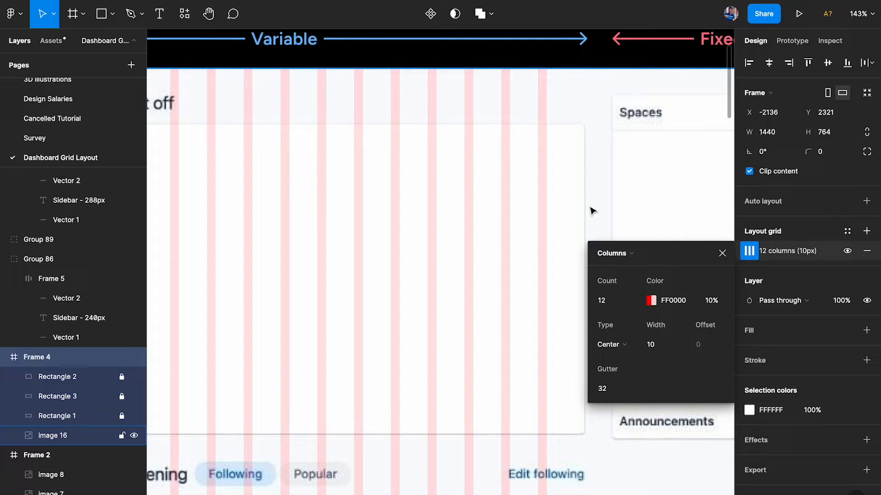
pyautogui.scroll(-3, 455, 230)
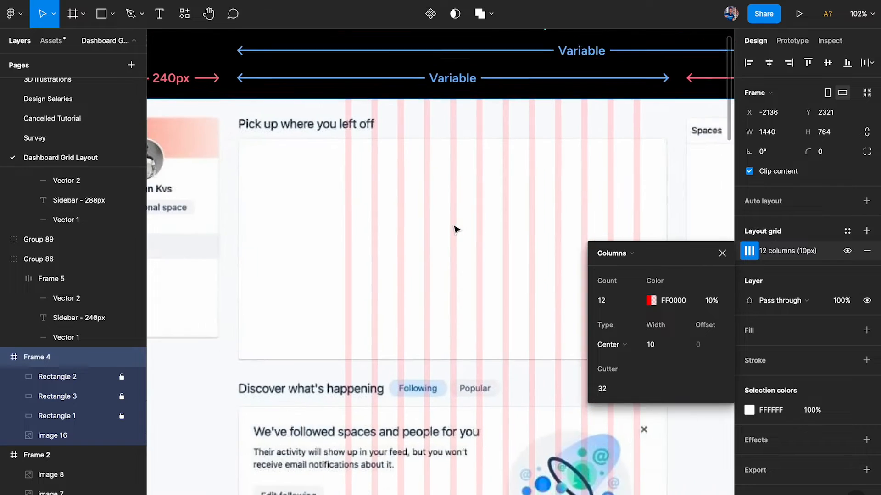
pyautogui.scroll(-2, 455, 229)
pyautogui.click(657, 344)
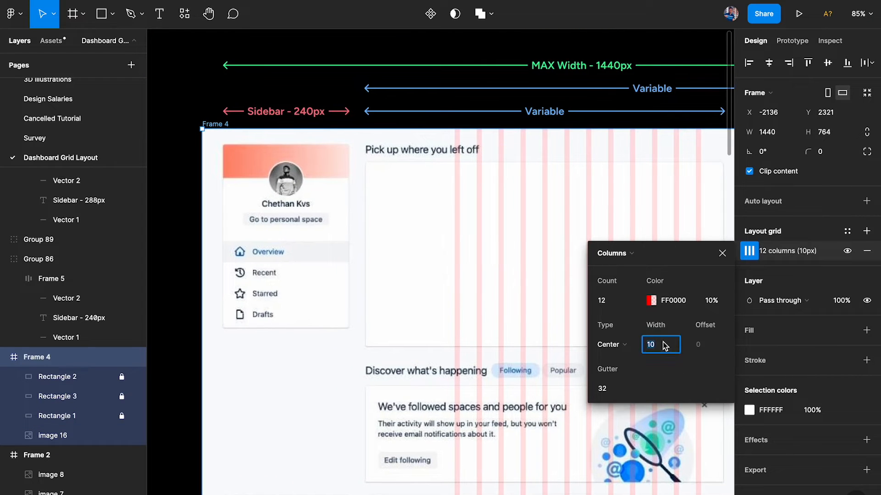
pyautogui.write('12')
pyautogui.press('Up')
pyautogui.press('Up')
pyautogui.press('Up')
pyautogui.press('Up')
pyautogui.press('Up')
pyautogui.press('Up')
pyautogui.press('Up')
pyautogui.press('Up')
pyautogui.press('Up')
pyautogui.press('Up')
pyautogui.press('Up')
pyautogui.press('Up')
pyautogui.press('Up')
pyautogui.press('Up')
pyautogui.press('Up')
pyautogui.press('Up')
pyautogui.press('Up')
pyautogui.press('Up')
pyautogui.press('Up')
pyautogui.press('Up')
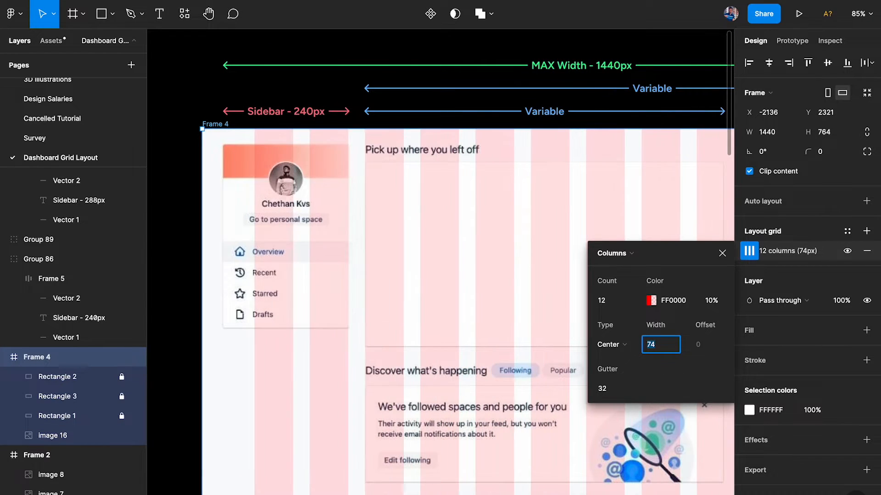
pyautogui.scroll(5, 242, 163)
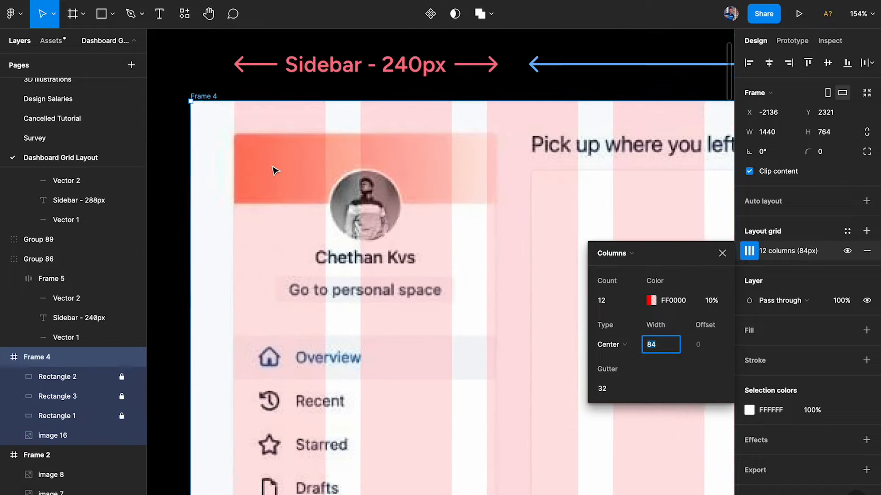
pyautogui.scroll(-3, 215, 137)
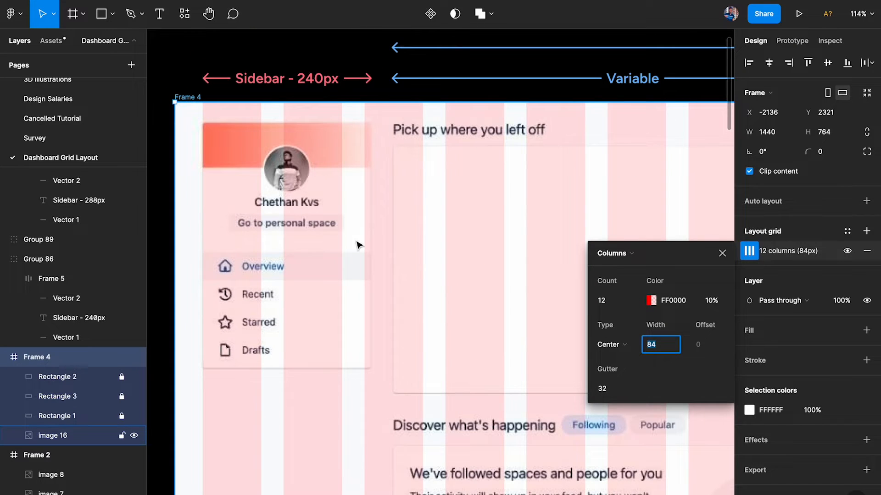
pyautogui.hscroll(10, 358, 245)
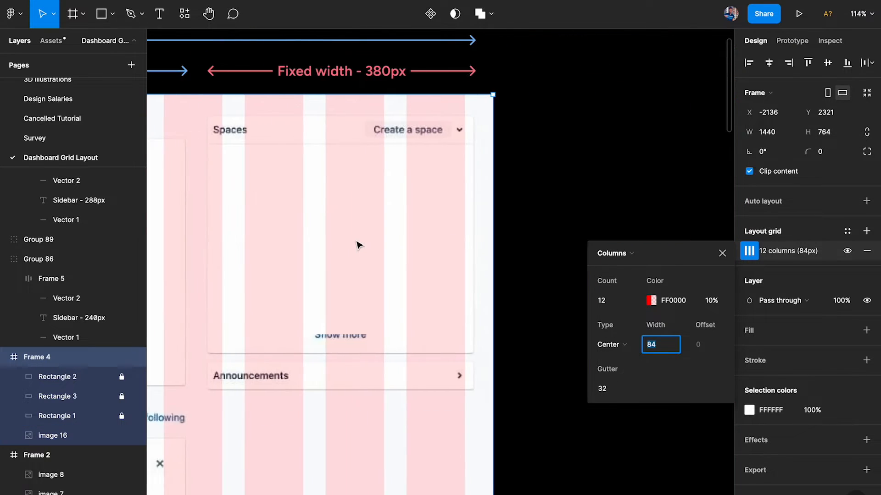
pyautogui.scroll(-5, 401, 215)
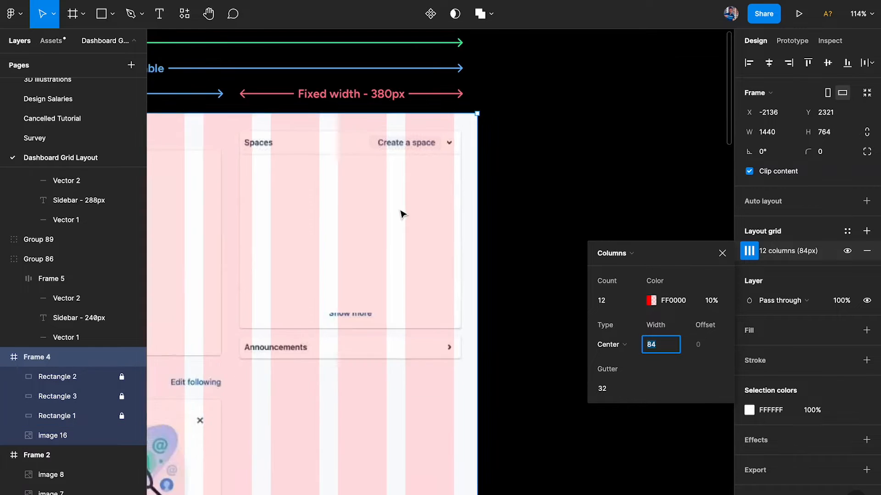
# - Try a column count of 16 on the layout grid and undo the last changes
pyautogui.click(616, 305)
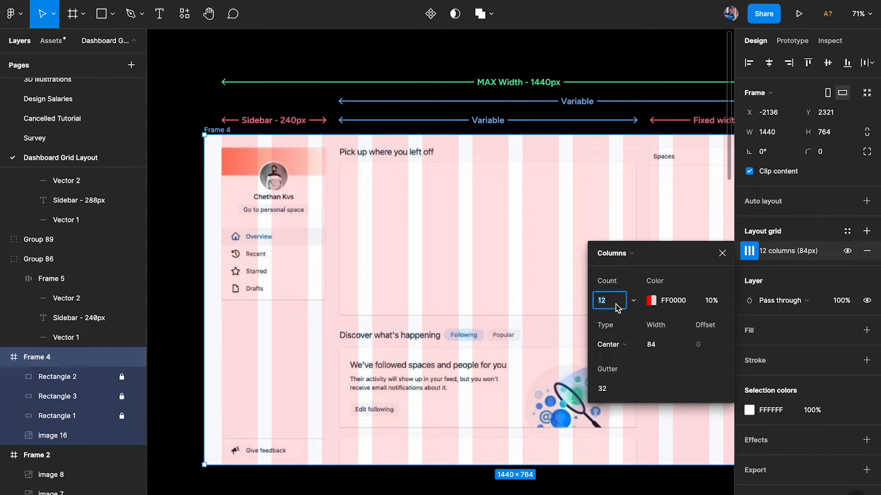
pyautogui.write('16')
pyautogui.press('Return')
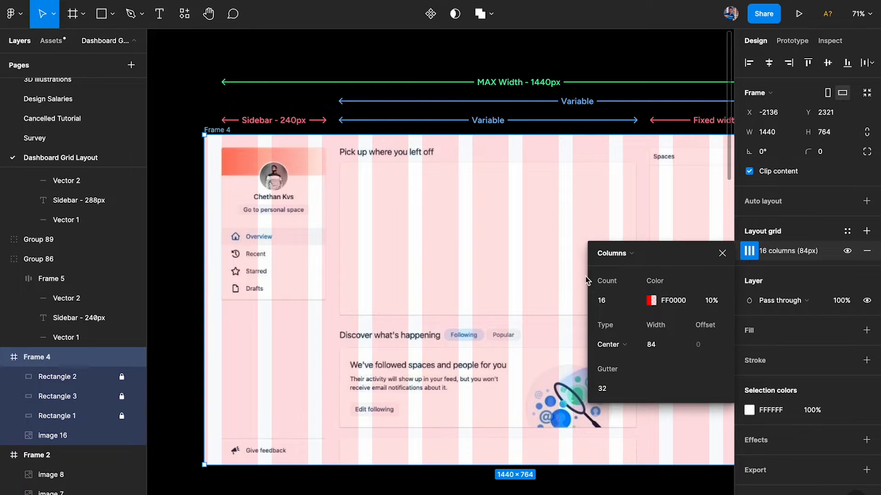
pyautogui.click(617, 303)
pyautogui.press('Escape')
pyautogui.hotkey('ctrl', 'z')
pyautogui.hotkey('ctrl', 'z')
# - Try the layout grid with a count of 16 and a column width of 55
pyautogui.click(610, 301)
pyautogui.write('16')
pyautogui.press('Return')
pyautogui.click(650, 345)
pyautogui.write('51')
pyautogui.press('Up')
pyautogui.press('Up')
pyautogui.press('Up')
pyautogui.press('Up')
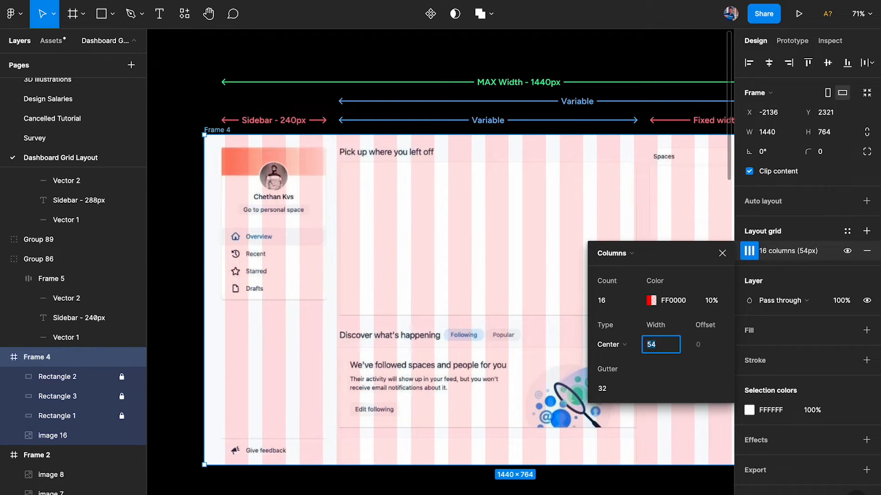
pyautogui.scroll(3, 275, 188)
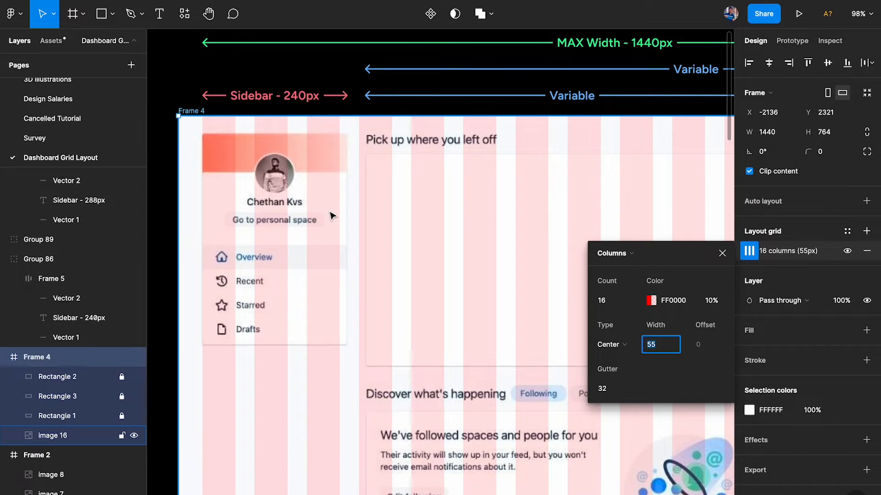
# - Compare the layout grid at counts of 20 and 12, then return the count to 20
pyautogui.click(612, 301)
pyautogui.write('20')
pyautogui.press('Return')
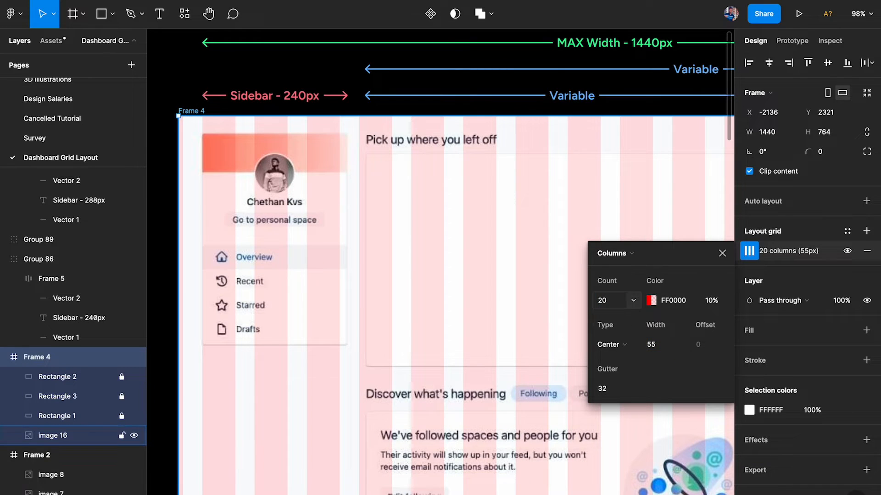
pyautogui.click(847, 251)
pyautogui.click(847, 251)
pyautogui.click(613, 301)
pyautogui.write('12')
pyautogui.press('Return')
pyautogui.click(613, 301)
pyautogui.write('1')
pyautogui.write('0')
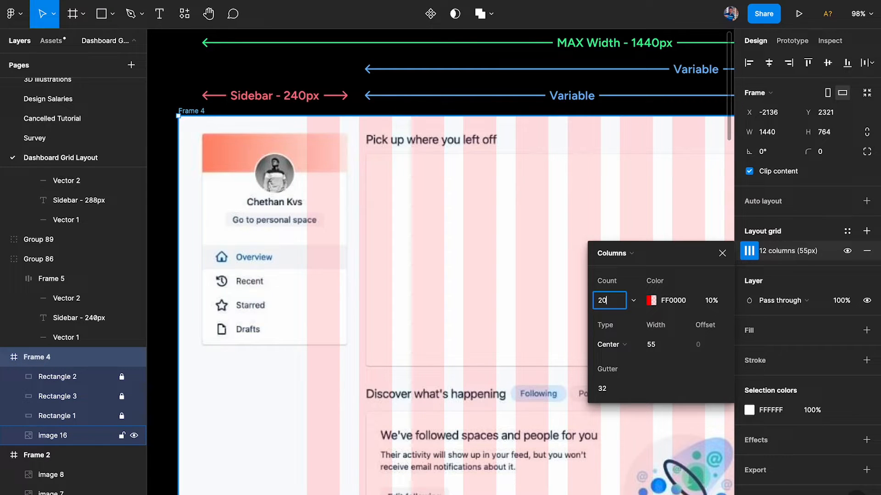
pyautogui.press('Return')
# - Set the grid's column width to 38 and check the column edges against the sidebar and the Spaces panel
pyautogui.click(610, 389)
pyautogui.click(665, 347)
pyautogui.press('Down')
pyautogui.press('Down')
pyautogui.press('Down')
pyautogui.press('Down')
pyautogui.press('Down')
pyautogui.press('Down')
pyautogui.press('Down')
pyautogui.press('Down')
pyautogui.press('Down')
pyautogui.press('Down')
pyautogui.press('Down')
pyautogui.press('Down')
pyautogui.press('Down')
pyautogui.press('Down')
pyautogui.press('Down')
pyautogui.press('Down')
pyautogui.press('Down')
pyautogui.press('Down')
pyautogui.press('Down')
pyautogui.press('Down')
pyautogui.press('Down')
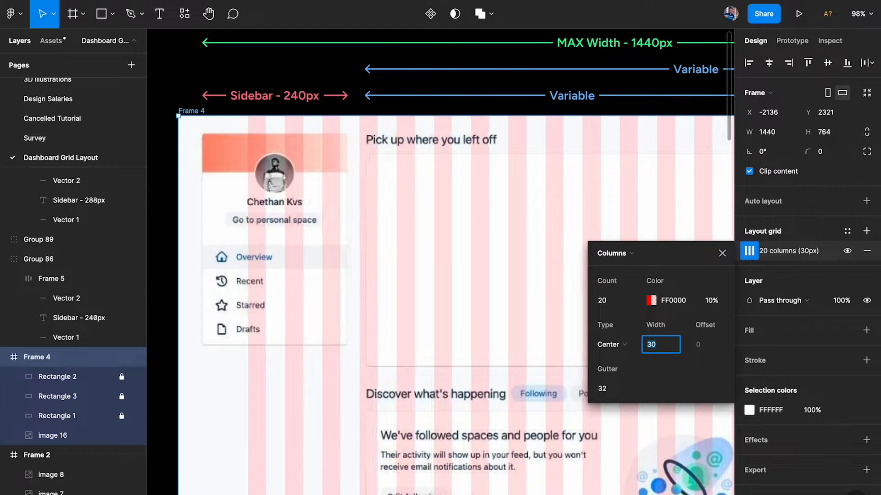
pyautogui.press('Up')
pyautogui.press('Up')
pyautogui.press('Up')
pyautogui.press('Up')
pyautogui.press('Up')
pyautogui.press('Up')
pyautogui.press('Up')
pyautogui.press('Up')
pyautogui.press('Down')
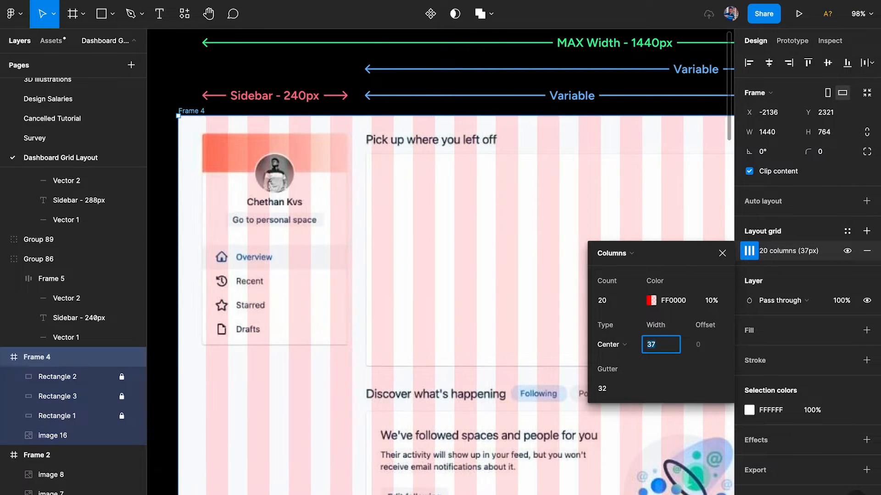
pyautogui.press('Up')
pyautogui.press('Down')
pyautogui.press('Up')
pyautogui.hscroll(10, 486, 260)
pyautogui.hscroll(3, 485, 260)
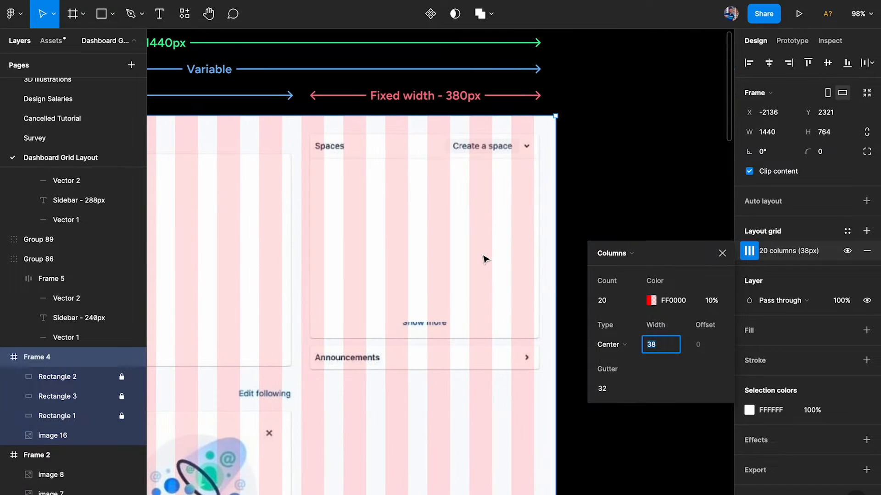
pyautogui.hscroll(-2, 356, 163)
pyautogui.scroll(-2, 346, 173)
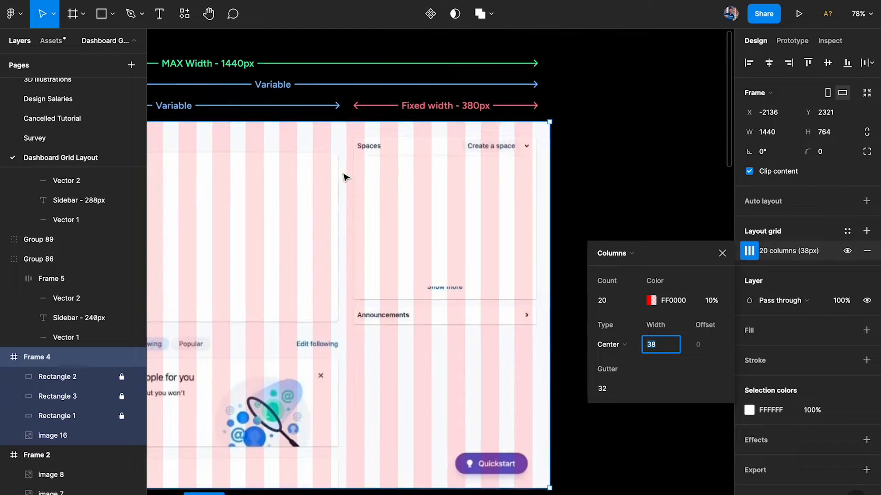
# - Try the layout grid with a count of 24 and a column width of 26, checking it against the sidebar
pyautogui.hscroll(-10, 345, 177)
pyautogui.click(614, 299)
pyautogui.write('24')
pyautogui.press('Return')
pyautogui.click(671, 350)
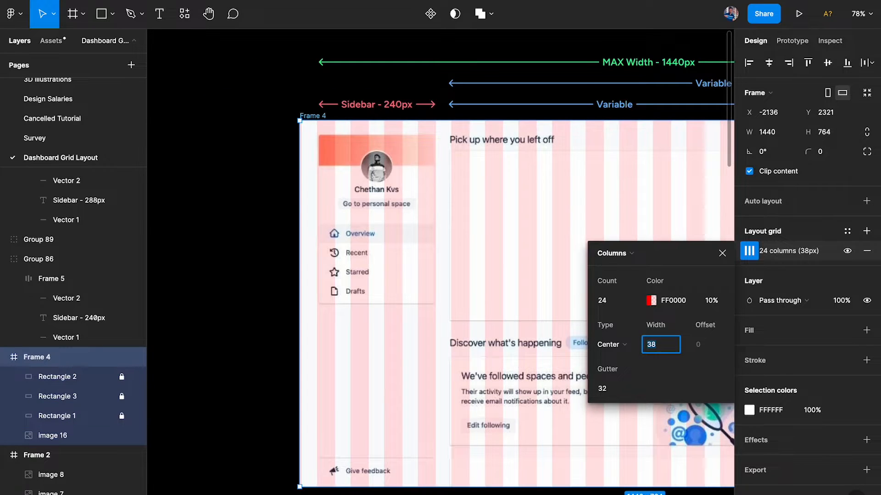
pyautogui.write('35')
pyautogui.press('Return')
pyautogui.write('26')
pyautogui.press('Return')
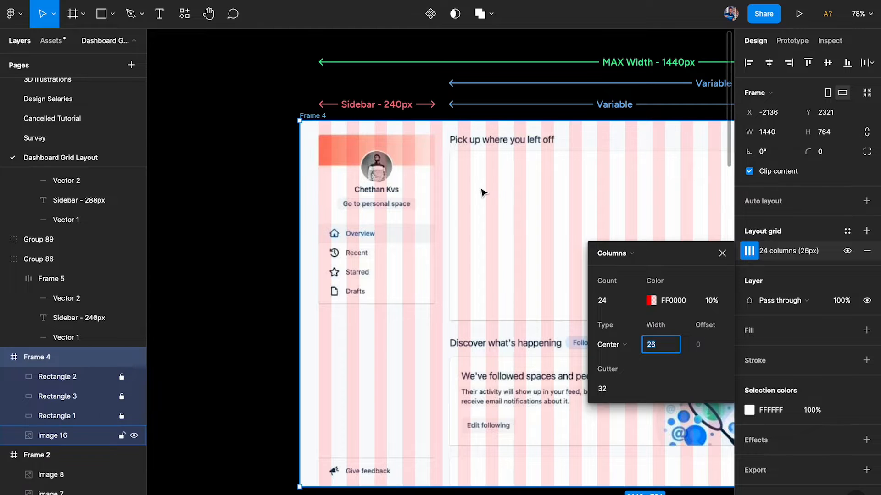
pyautogui.scroll(2, 482, 192)
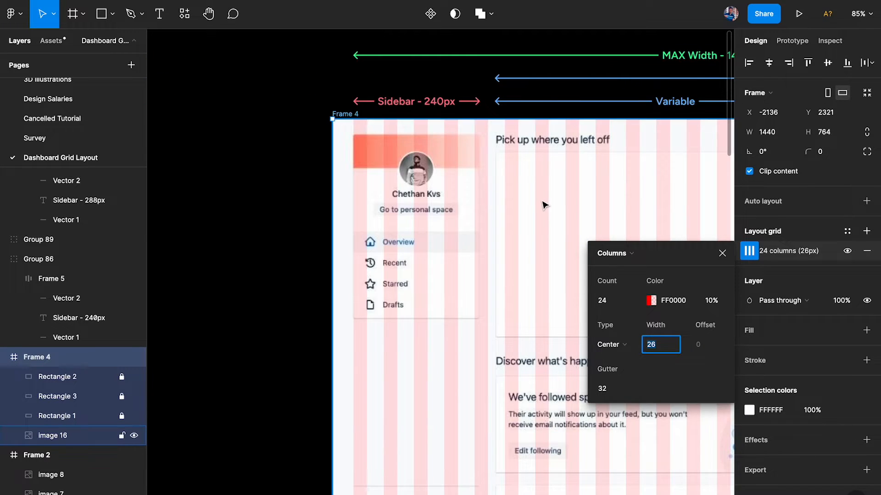
# - Try the layout grid with a count of 8 and a column width of 141 across the dashboard
pyautogui.hscroll(3, 542, 202)
pyautogui.click(621, 299)
pyautogui.write('8')
pyautogui.press('Return')
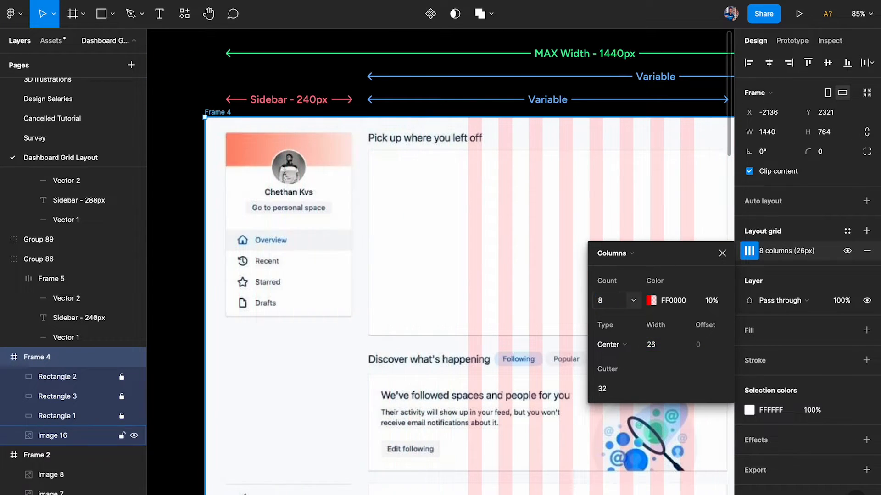
pyautogui.click(669, 348)
pyautogui.hotkey('shift', 'Up')
pyautogui.hotkey('shift', 'Up')
pyautogui.hotkey('shift', 'Up')
pyautogui.hotkey('shift', 'Up')
pyautogui.hotkey('shift', 'Up')
pyautogui.hotkey('shift', 'Up')
pyautogui.hotkey('shift', 'Up')
pyautogui.hotkey('shift', 'Up')
pyautogui.hotkey('shift', 'Up')
pyautogui.hotkey('shift', 'Up')
pyautogui.hotkey('shift', 'Up')
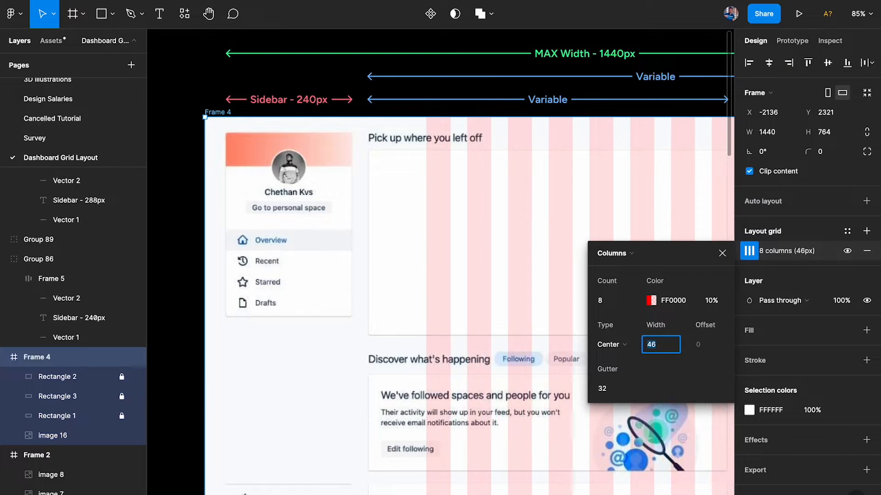
pyautogui.press('Up')
pyautogui.press('Up')
pyautogui.press('Up')
pyautogui.press('Up')
pyautogui.press('Up')
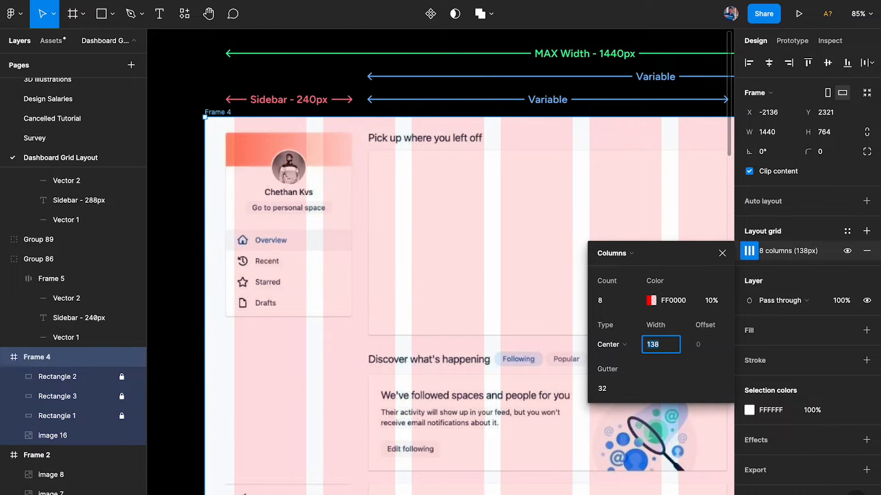
pyautogui.scroll(-3, 505, 288)
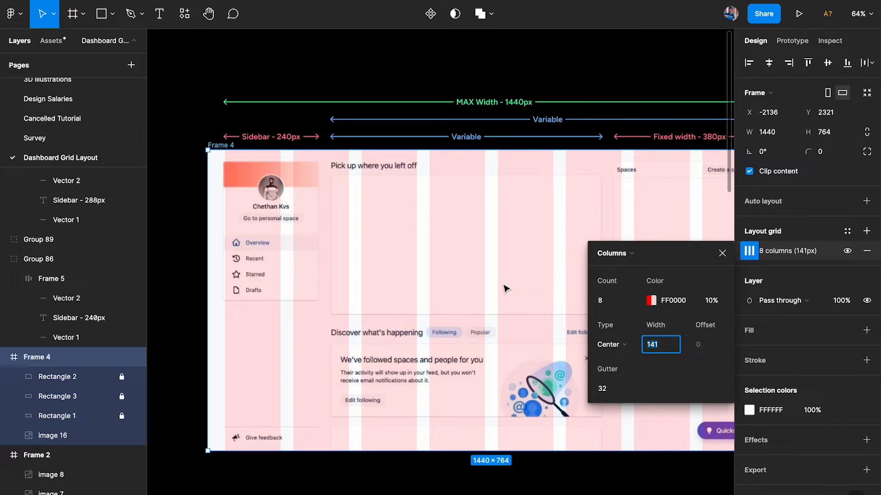
# - Remove the layout grid from Frame 4 and hide the editor interface around the canvas
pyautogui.click(722, 254)
pyautogui.click(867, 251)
pyautogui.hotkey('ctrl', '\\')
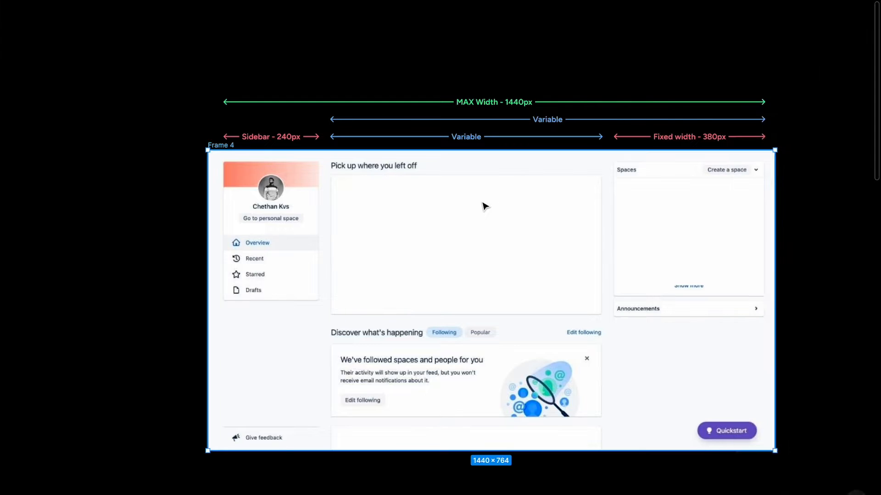
# - Inspect the sidebar, fixed-width and variable width markers above Frame 4 by selecting each one
pyautogui.scroll(5, 485, 207)
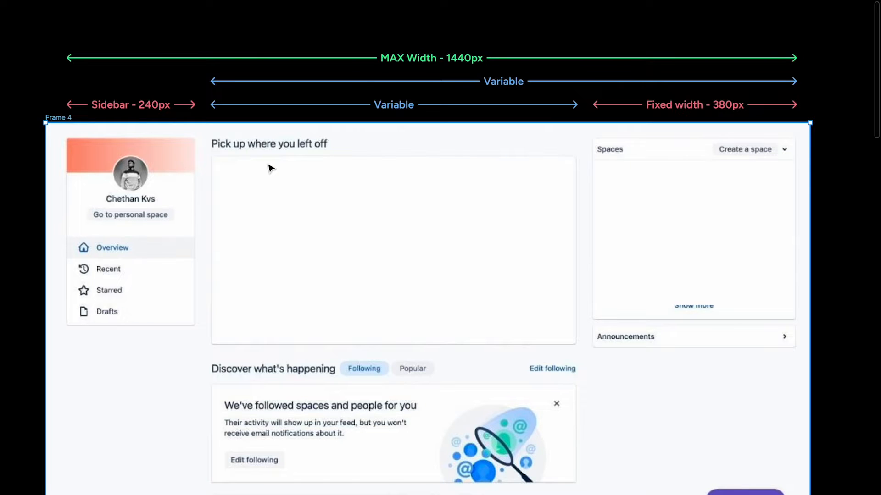
pyautogui.click(126, 109)
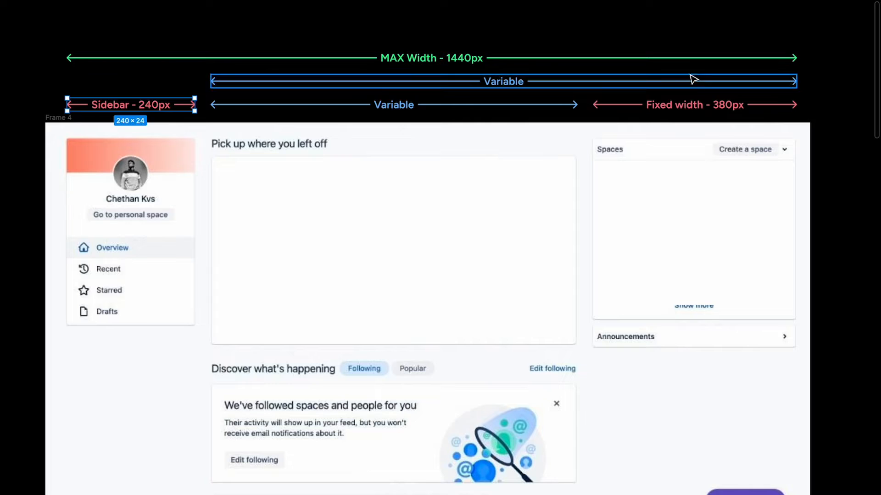
pyautogui.click(727, 106)
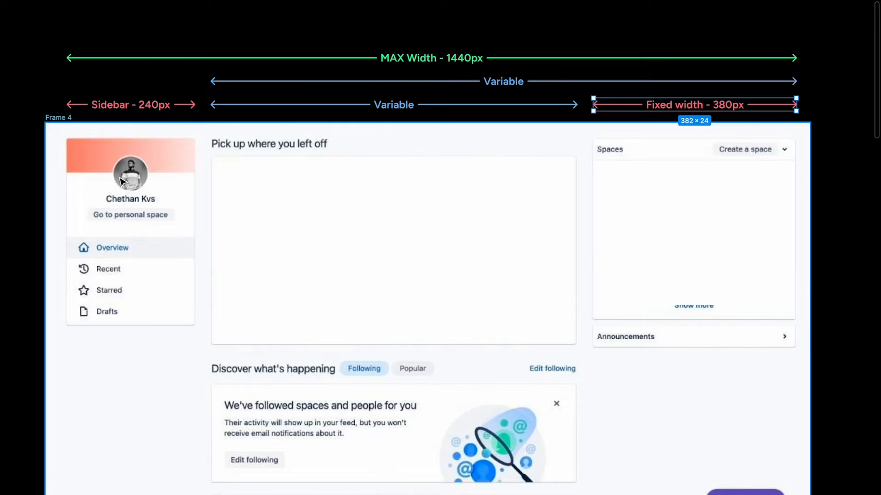
pyautogui.click(139, 106)
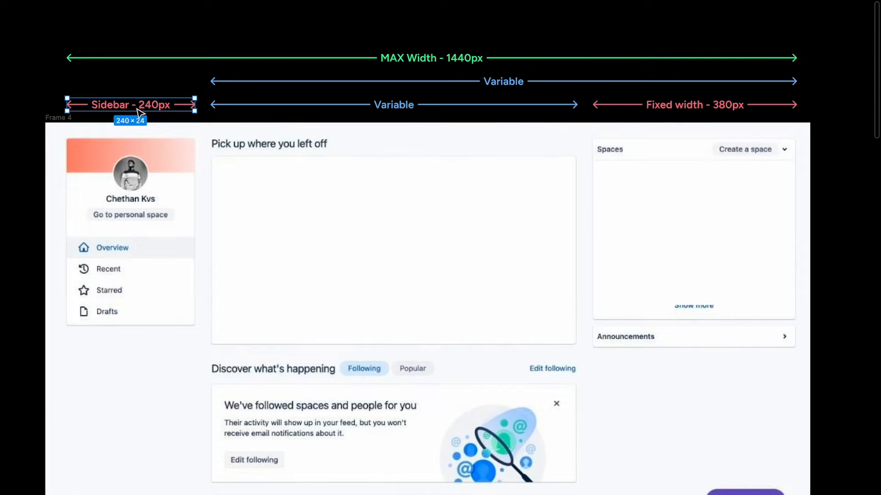
pyautogui.click(730, 106)
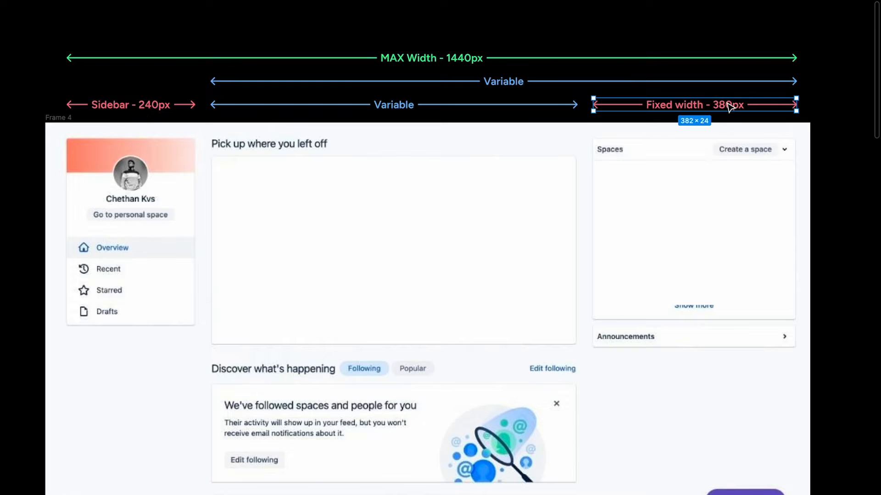
pyautogui.click(419, 107)
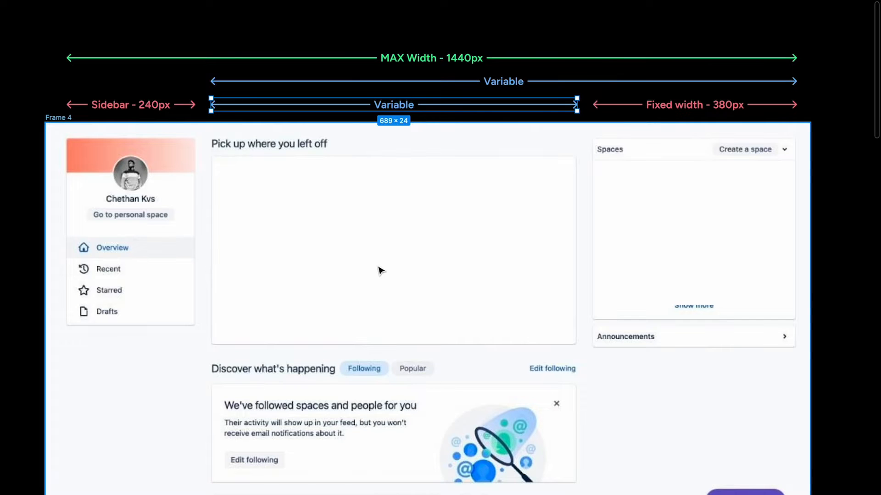
# - Move Frame 10 with its red and blue columns directly below Frame 4, aligned to its edges
pyautogui.scroll(-5, 380, 271)
pyautogui.scroll(-10, 379, 270)
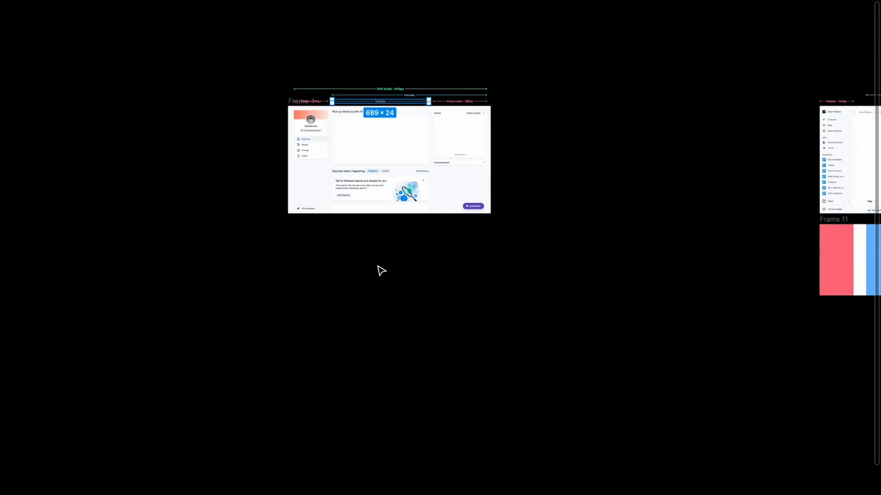
pyautogui.moveTo(330, 451); pyautogui.dragTo(330, 230)
pyautogui.hotkey('shift', '2')
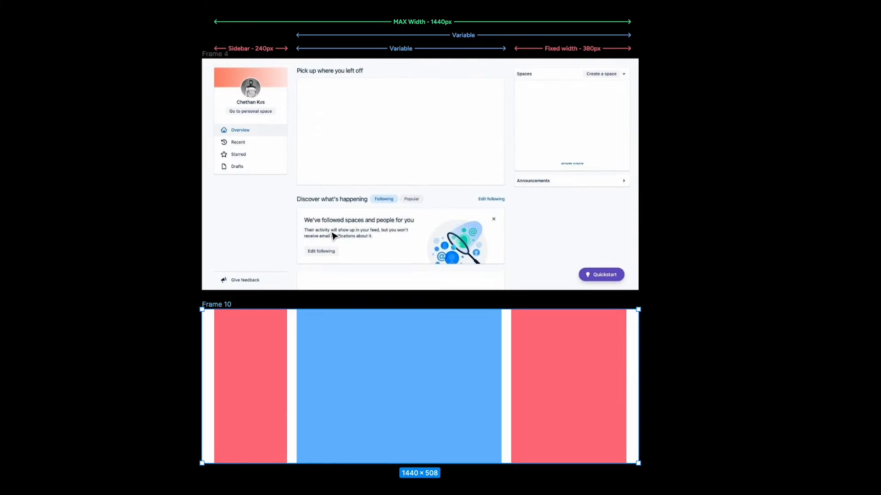
pyautogui.hscroll(1, 334, 237)
# - Inspect the sizing of Frame 10's two red side columns and its blue middle column
pyautogui.click(221, 351)
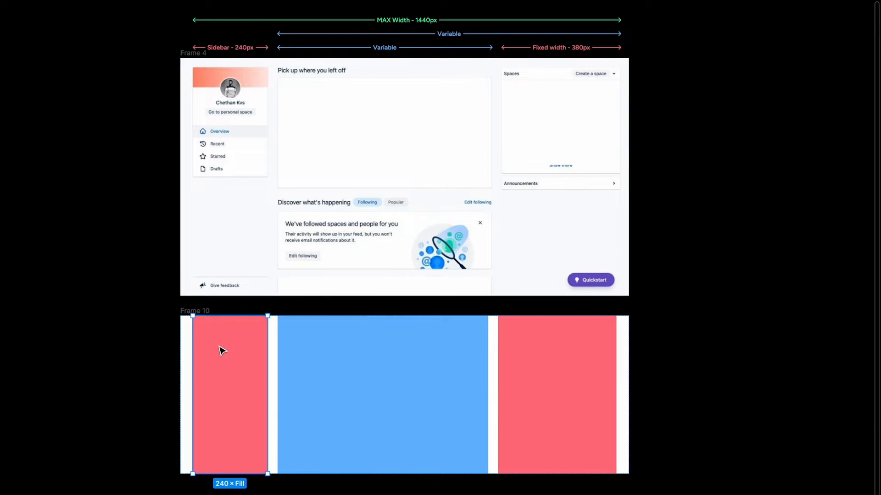
pyautogui.click(552, 391)
pyautogui.click(324, 339)
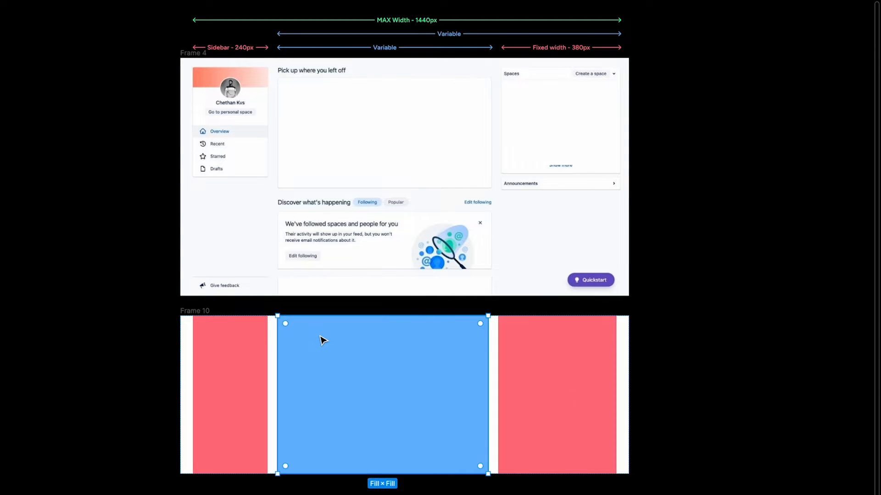
# - Widen Frame 10 to about 1855 px to check how its red and blue columns respond, then undo the resize
pyautogui.click(197, 310)
pyautogui.moveTo(629, 344); pyautogui.dragTo(758, 344)
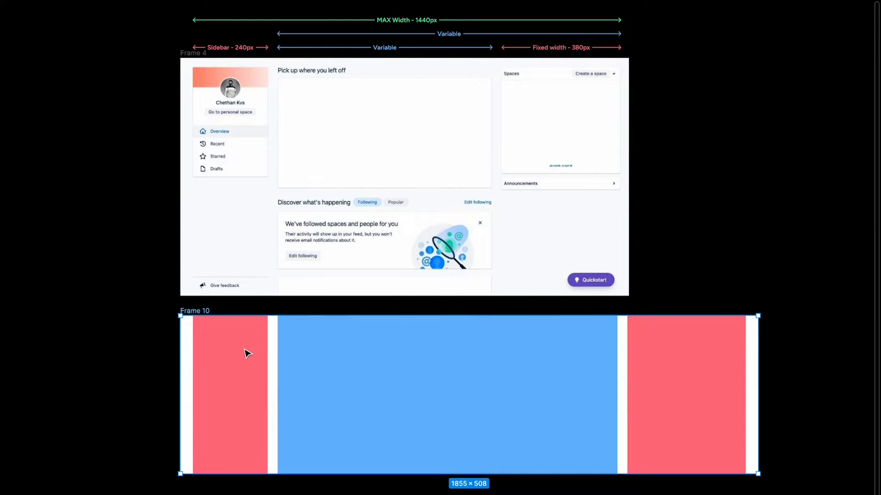
pyautogui.click(721, 375)
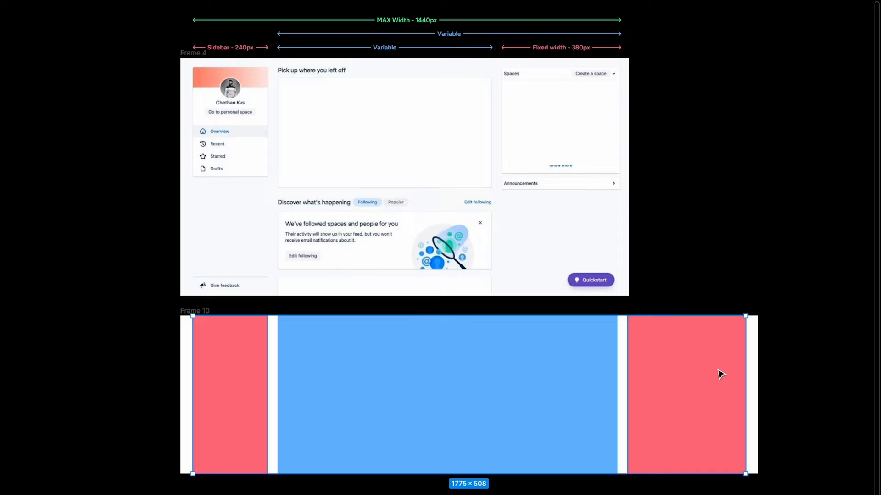
pyautogui.click(401, 372)
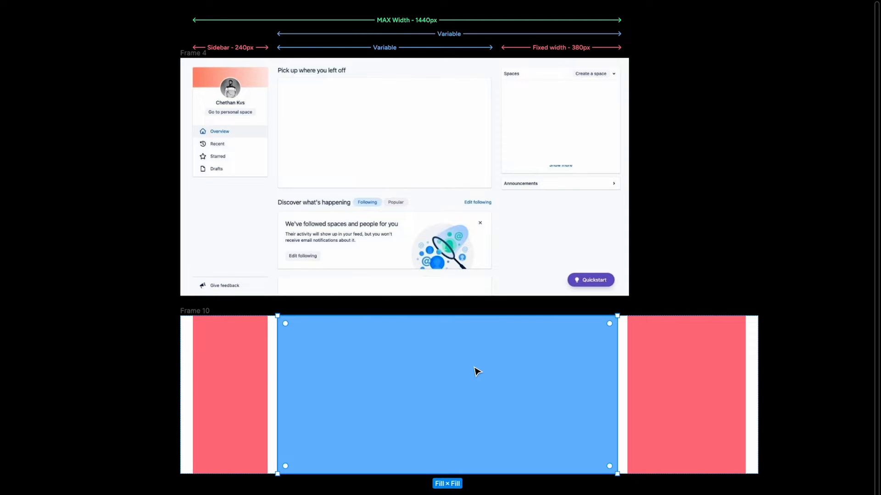
pyautogui.press('Escape')
pyautogui.press('Escape')
pyautogui.hotkey('ctrl', 'z')
pyautogui.click(674, 269)
# - Examine the dashboard's sections closely and select the "Sidebar - 240px" and "Fixed width - 380px" labels above Frame 4
pyautogui.scroll(5, 277, 232)
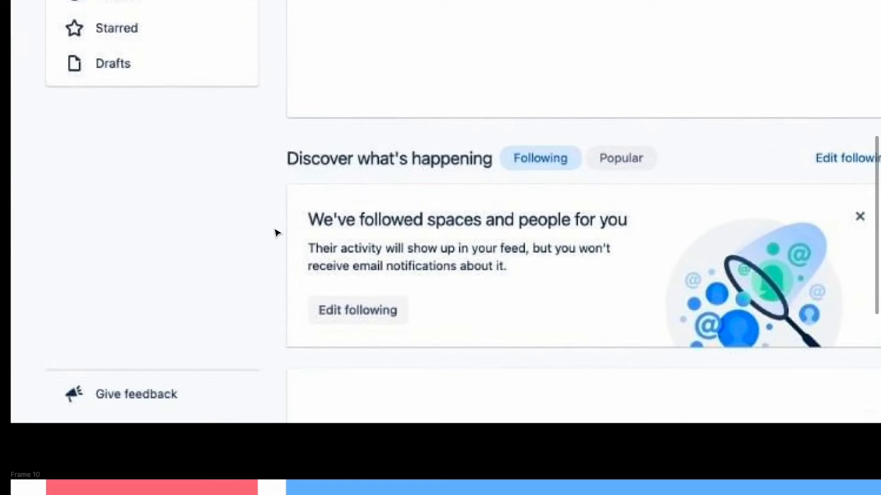
pyautogui.scroll(2, 329, 184)
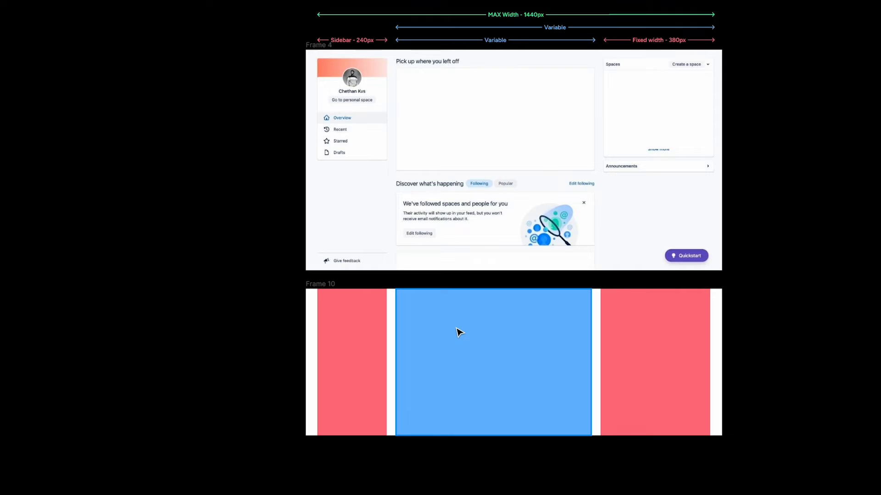
pyautogui.scroll(3, 459, 331)
pyautogui.scroll(3, 459, 331)
pyautogui.scroll(5, 339, 157)
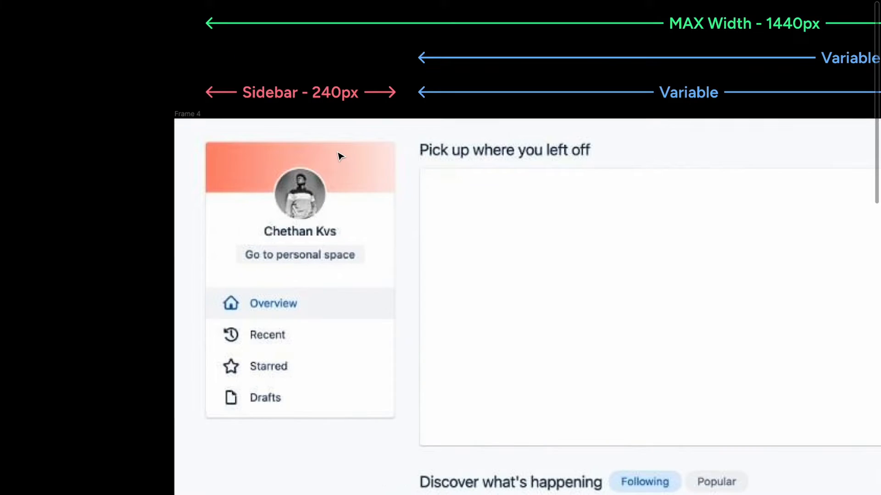
pyautogui.hscroll(3, 321, 137)
pyautogui.click(281, 93)
pyautogui.scroll(-3, 280, 94)
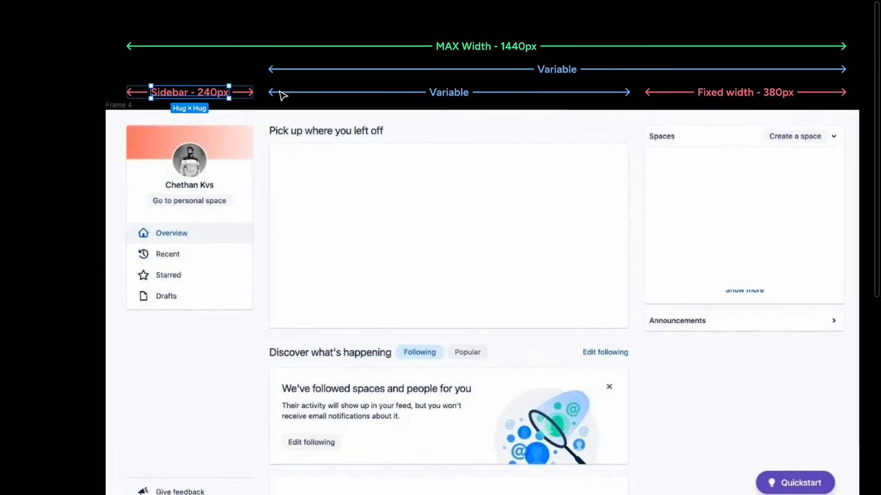
pyautogui.hscroll(3, 545, 88)
pyautogui.click(562, 90)
pyautogui.scroll(2, 539, 94)
pyautogui.hscroll(-2, 539, 94)
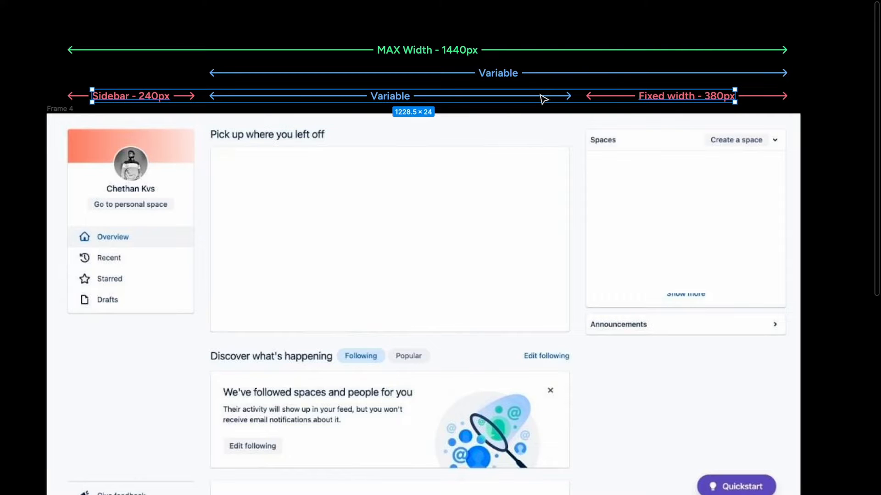
pyautogui.scroll(3, 131, 99)
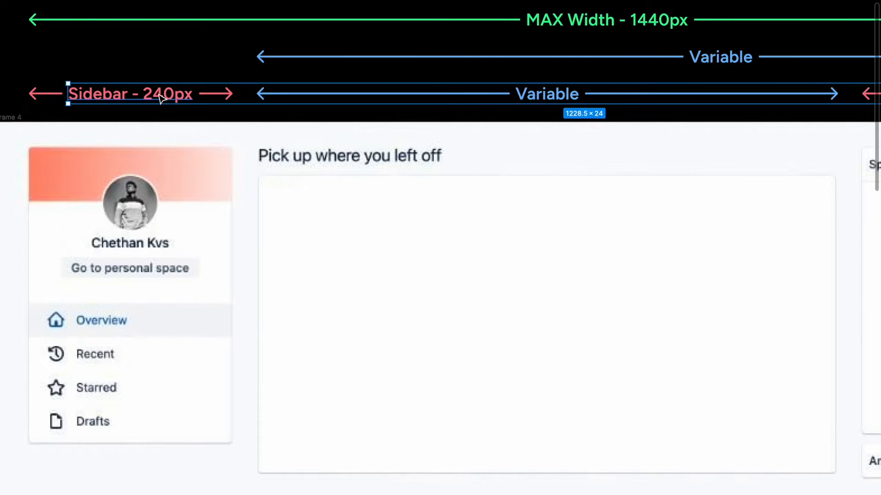
# - Select the "MAX Width - 1440px" label above Frame 4 and compare its span with the dashboard and Frame 10
pyautogui.hotkey('shift', '1')
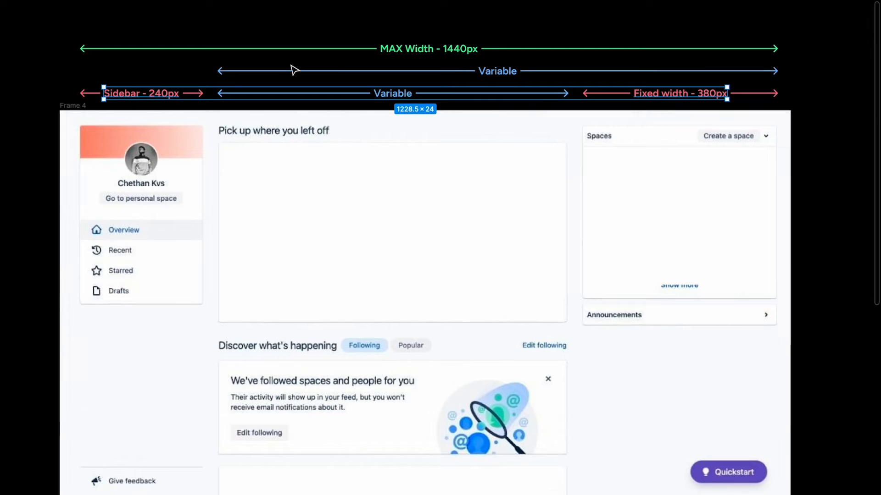
pyautogui.click(329, 26)
pyautogui.click(414, 51)
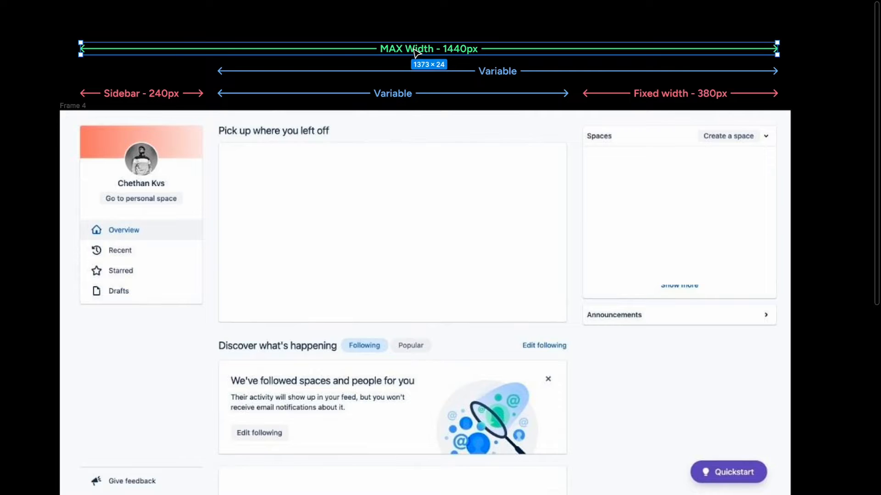
pyautogui.scroll(-3, 414, 52)
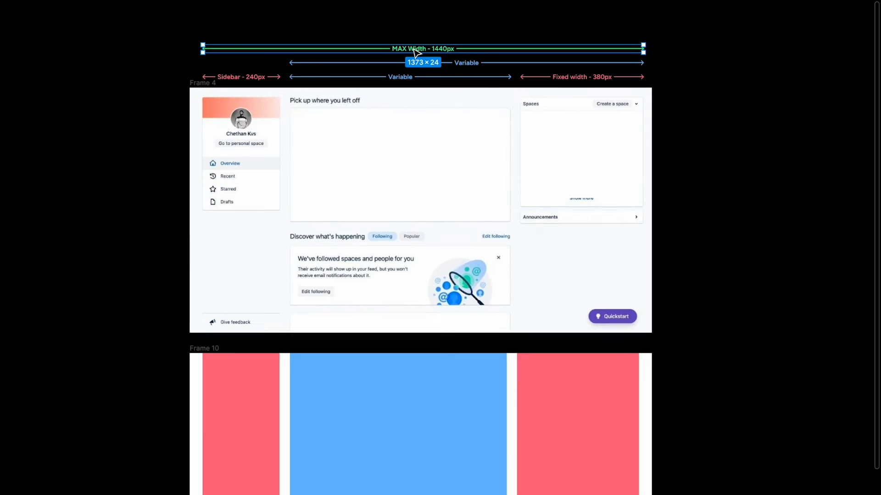
pyautogui.scroll(-2, 275, 229)
# - Draw a new empty frame directly below Frame 10, flush with its left edge, 1440 px wide and 626 px high
pyautogui.click(222, 278)
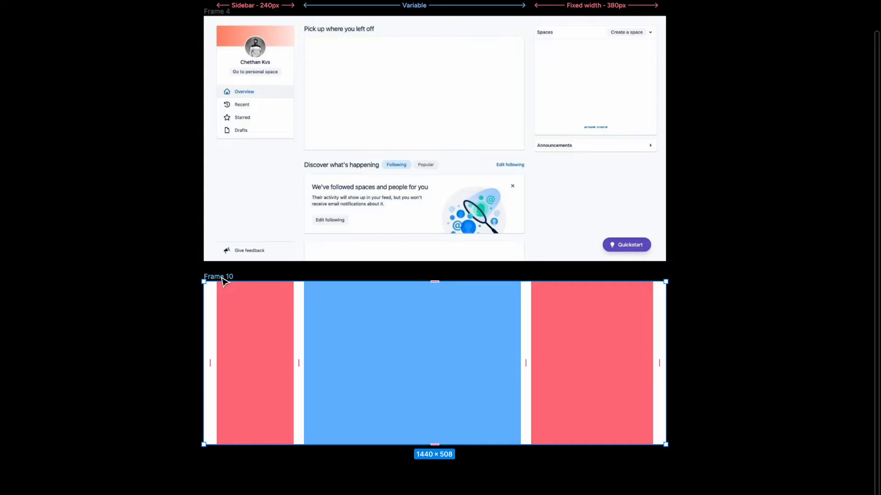
pyautogui.scroll(-3, 238, 349)
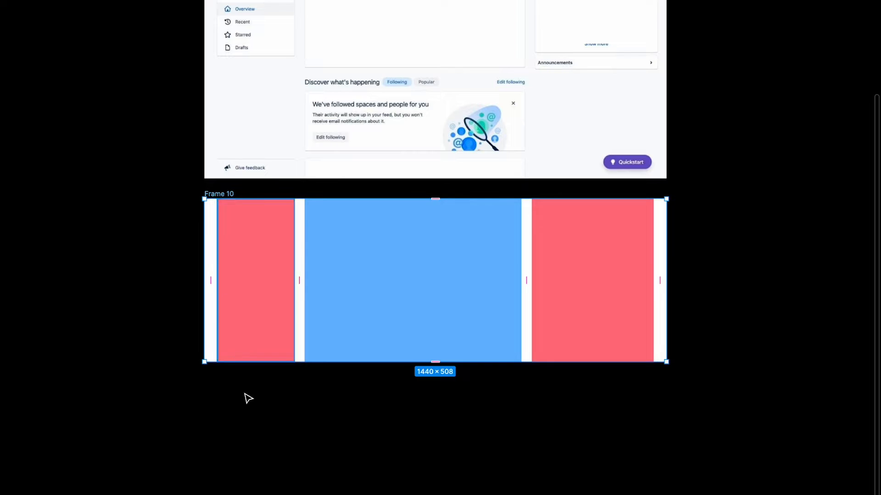
pyautogui.press('f')
pyautogui.moveTo(200, 352); pyautogui.dragTo(534, 493)
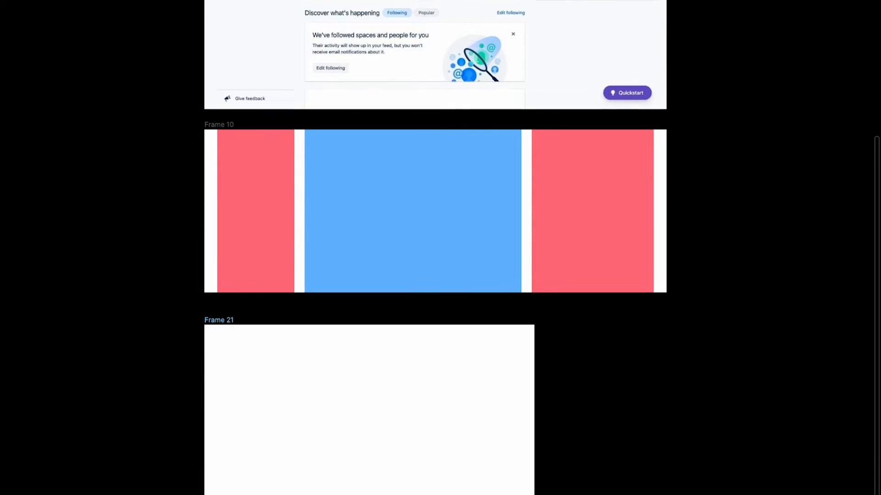
pyautogui.hotkey('ctrl', '\\')
pyautogui.moveTo(534, 386); pyautogui.dragTo(670, 378)
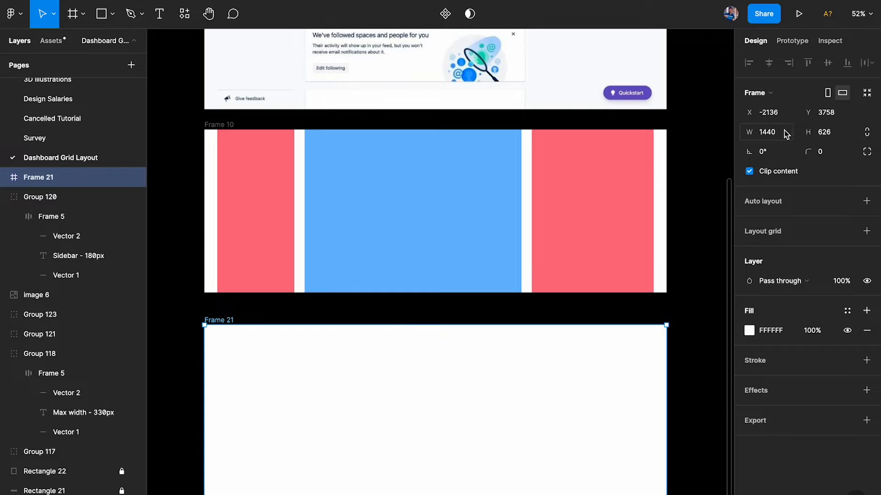
# - Copy Frame 10 into the new frame, align the copy to its top edge, and shrink the new frame's height to 508 px
pyautogui.hscroll(-1, 685, 197)
pyautogui.click(252, 120)
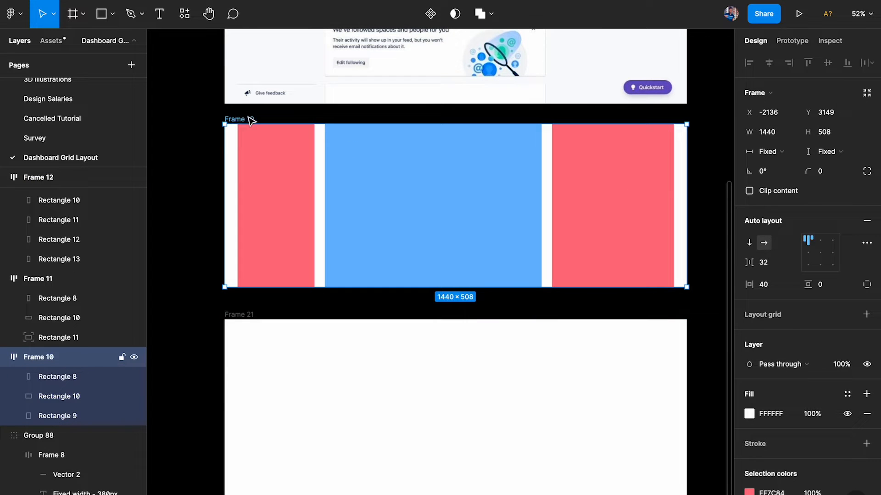
pyautogui.moveTo(245, 121); pyautogui.dragTo(255, 334)
pyautogui.click(231, 314)
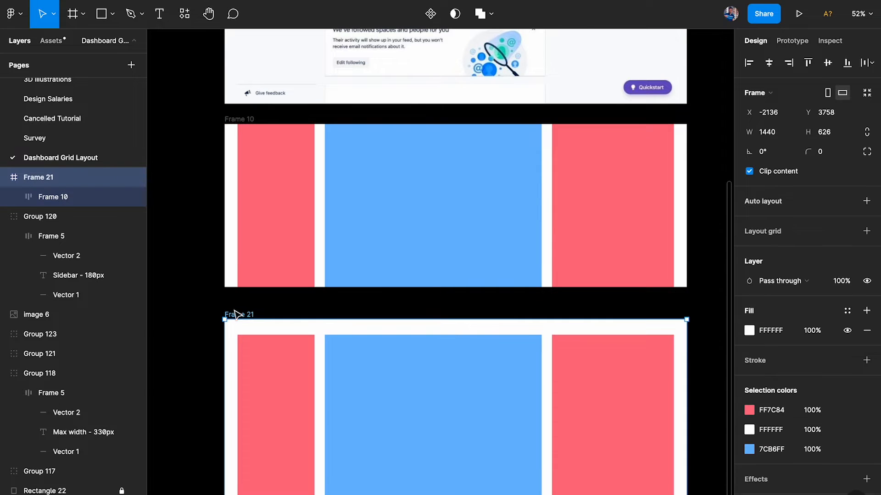
pyautogui.click(365, 374)
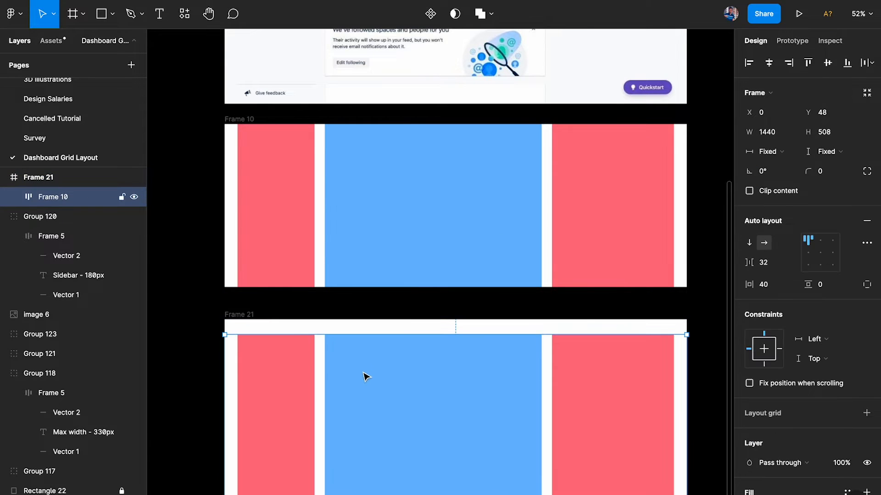
pyautogui.moveTo(395, 372); pyautogui.dragTo(399, 365)
pyautogui.click(251, 315)
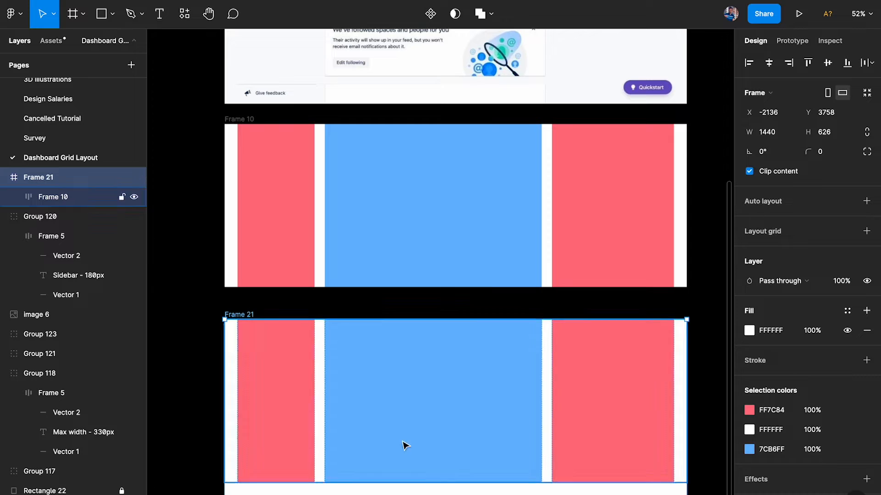
pyautogui.moveTo(424, 494); pyautogui.dragTo(421, 482)
# - Rename the copied column frame inside Frame 21 as Grid and set its horizontal constraint to Center
pyautogui.click(63, 201)
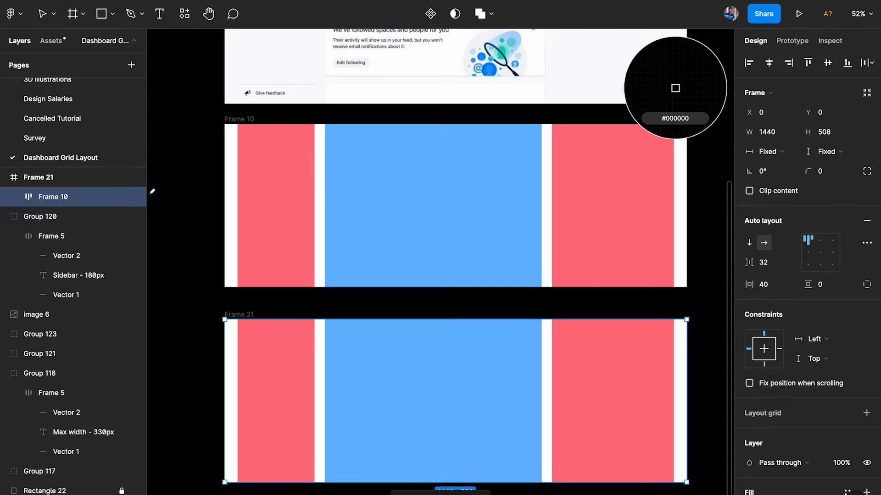
pyautogui.doubleClick(64, 198)
pyautogui.write('Grid')
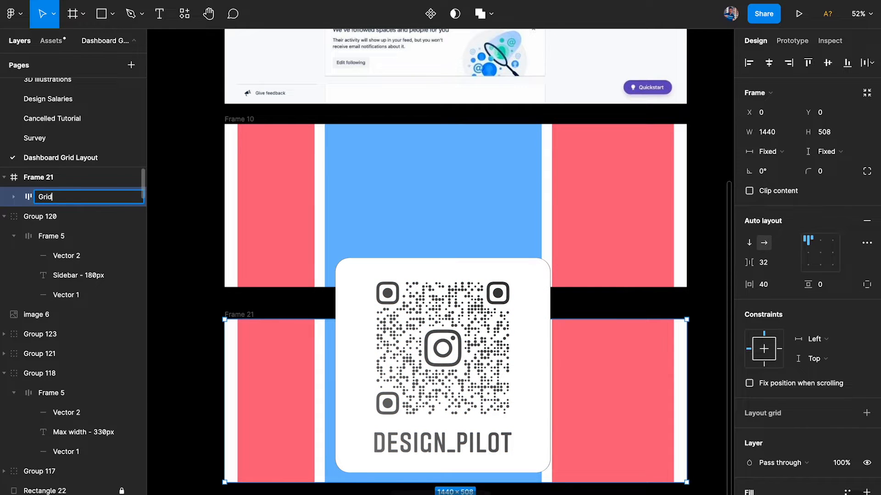
pyautogui.press('Return')
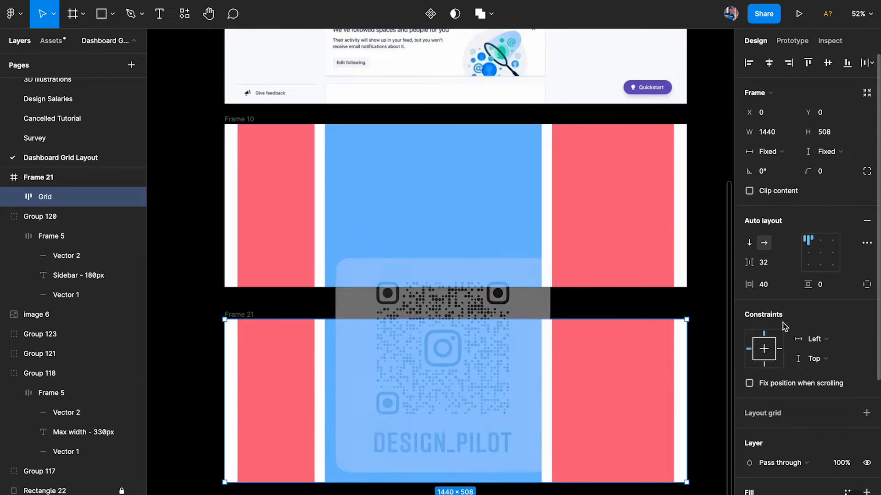
pyautogui.click(816, 339)
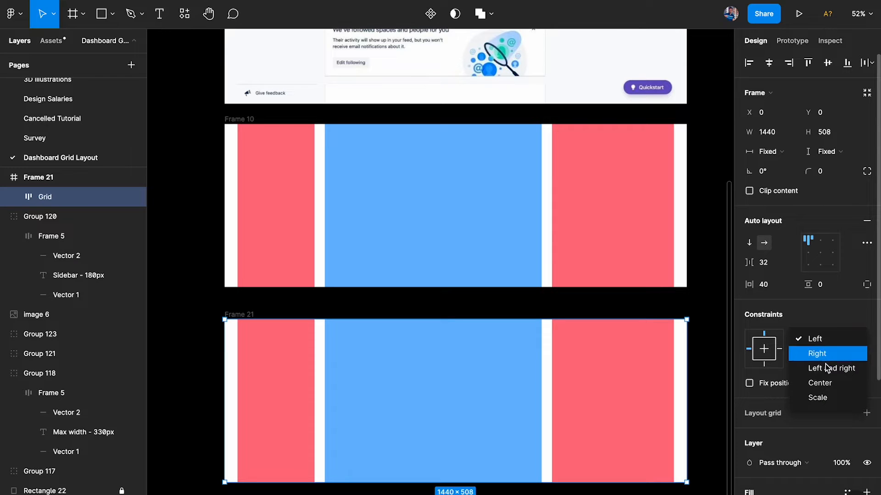
pyautogui.click(829, 384)
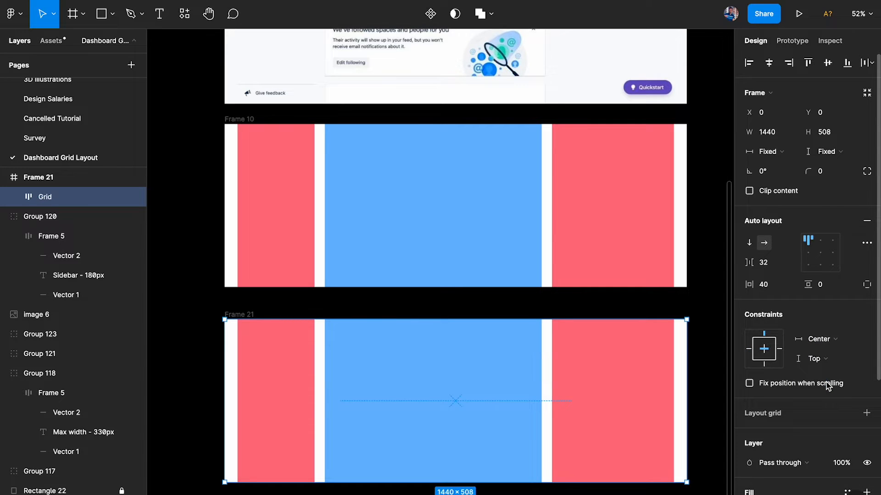
# - Set Frame 21's width to 3840 px
pyautogui.scroll(-3, 530, 323)
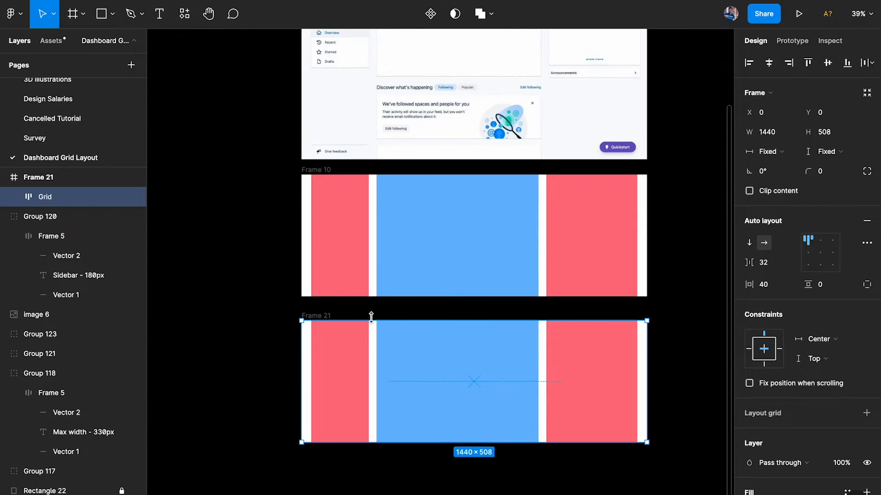
pyautogui.click(321, 317)
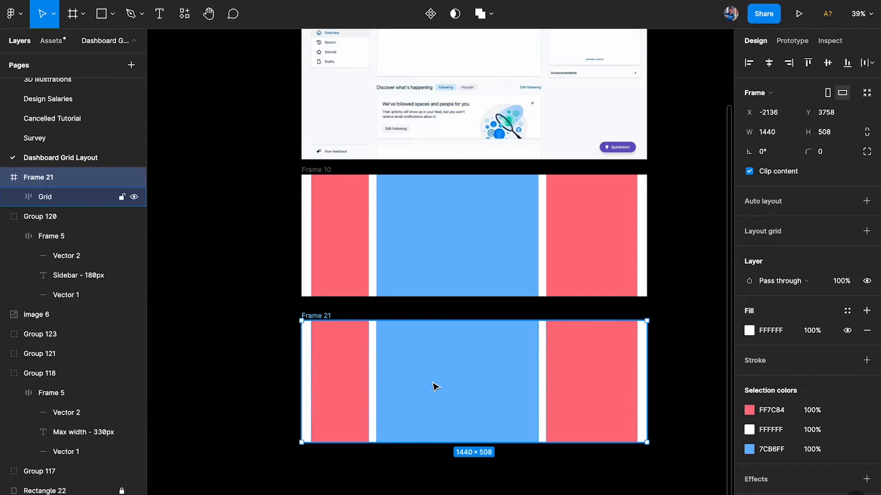
pyautogui.scroll(5, 433, 440)
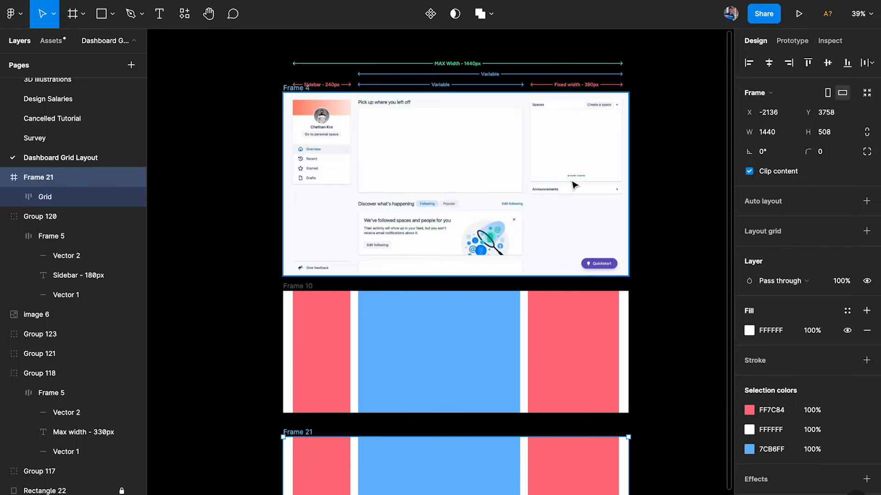
pyautogui.scroll(-4, 573, 185)
pyautogui.hscroll(3, 573, 184)
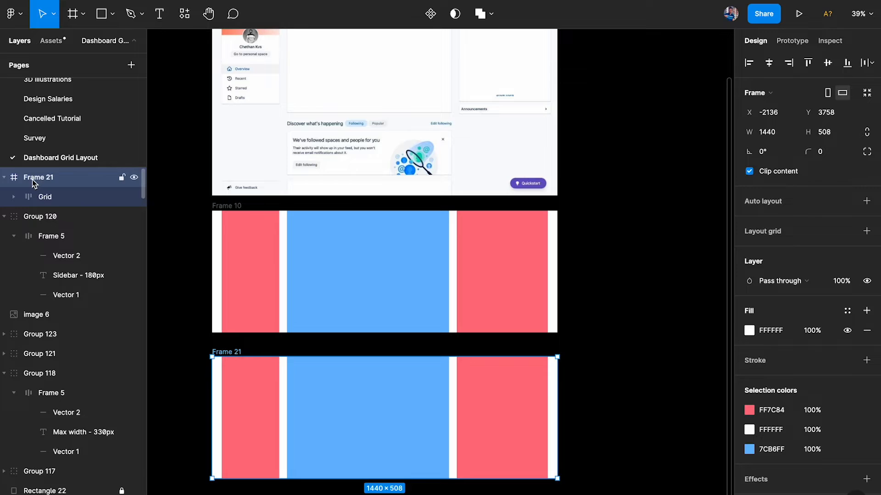
pyautogui.click(786, 135)
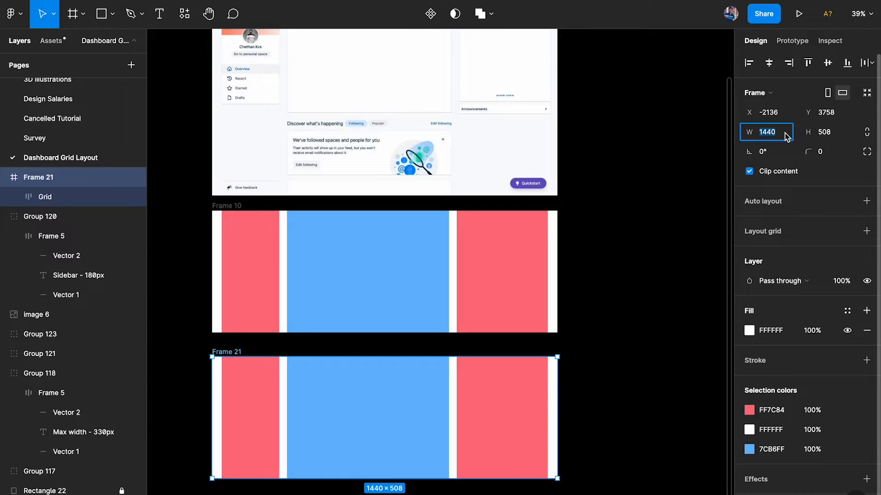
pyautogui.write('38')
pyautogui.press('Return')
# - Move Frame 21 left to X -3001 beneath Frame 10, keeping its height position, and select the Grid inside it
pyautogui.scroll(-5, 356, 228)
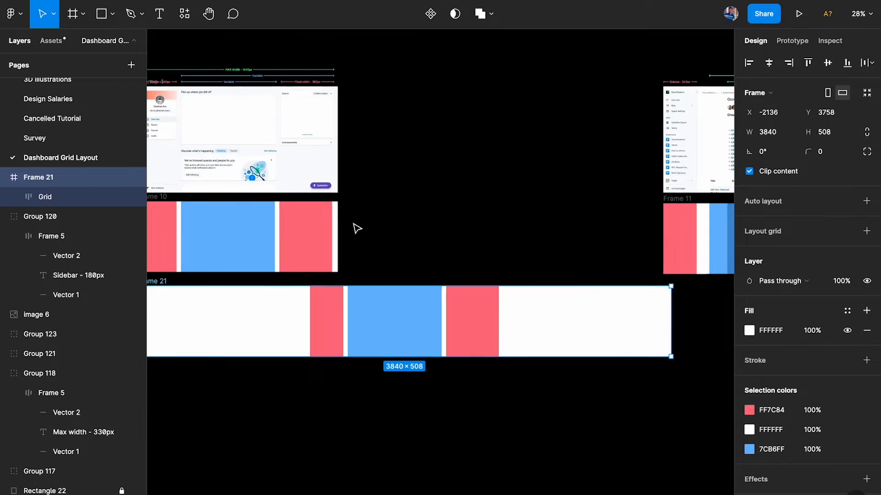
pyautogui.moveTo(568, 344); pyautogui.dragTo(450, 346)
pyautogui.hscroll(-5, 447, 342)
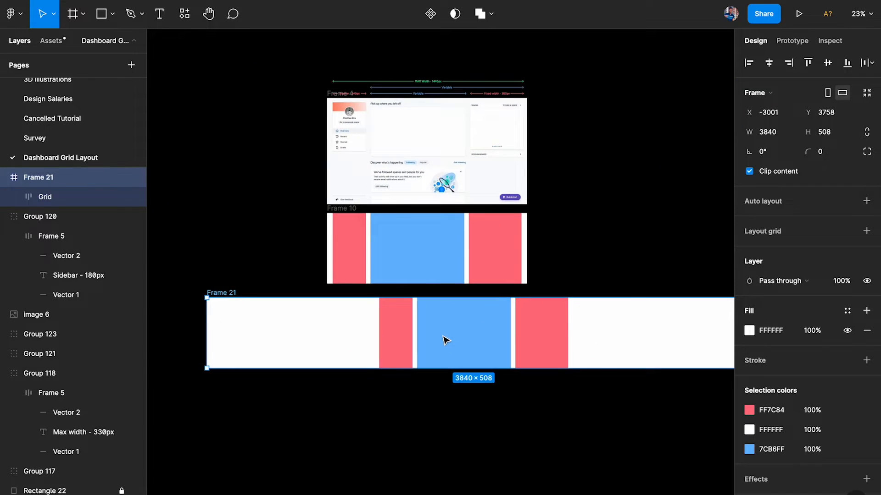
pyautogui.scroll(3, 429, 325)
pyautogui.click(429, 326)
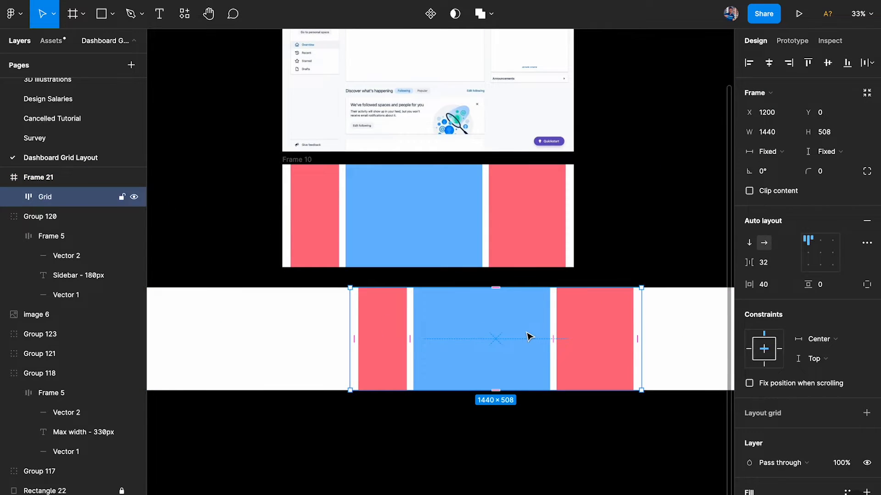
# - Set Frame 10's width to 1820 px and finally to 1280 px to check how its columns respond
pyautogui.scroll(5, 406, 87)
pyautogui.scroll(5, 406, 88)
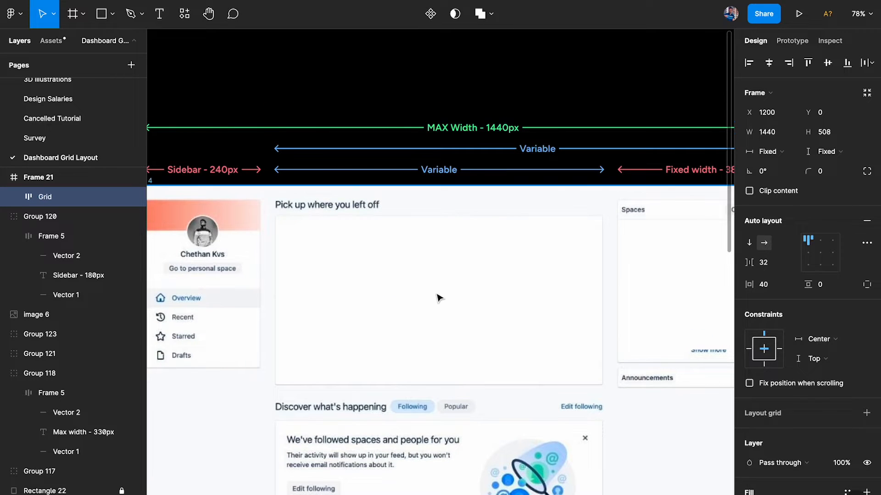
pyautogui.scroll(-8, 438, 297)
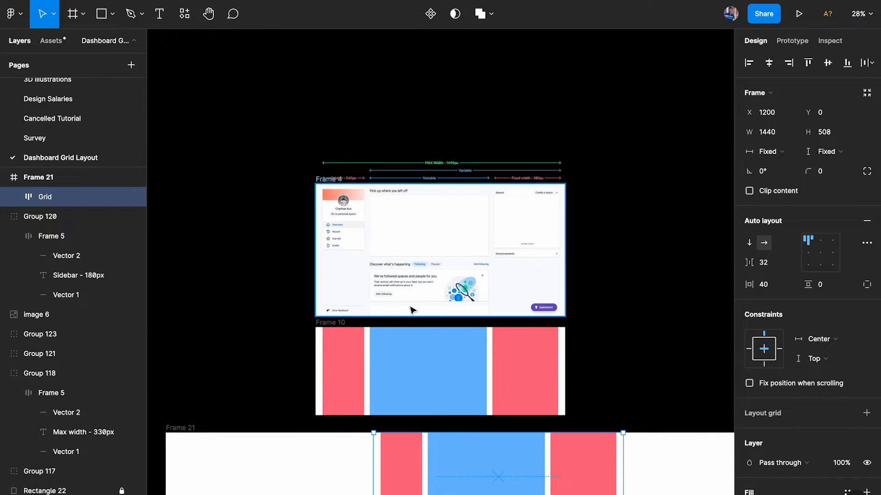
pyautogui.click(331, 328)
pyautogui.scroll(4, 330, 328)
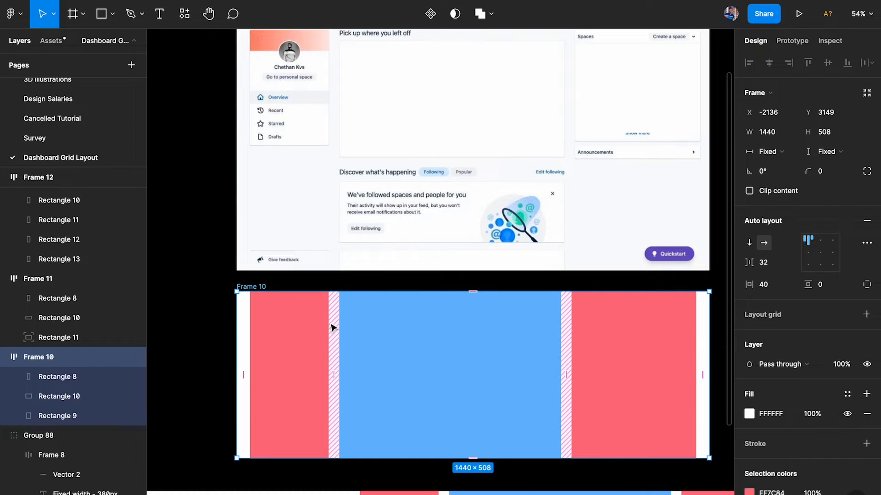
pyautogui.hscroll(2, 634, 383)
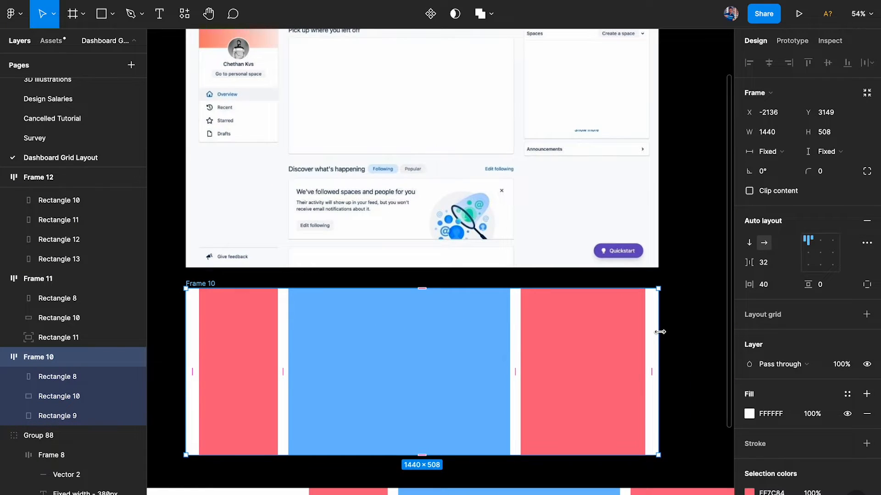
pyautogui.click(782, 132)
pyautogui.write('1820')
pyautogui.press('Return')
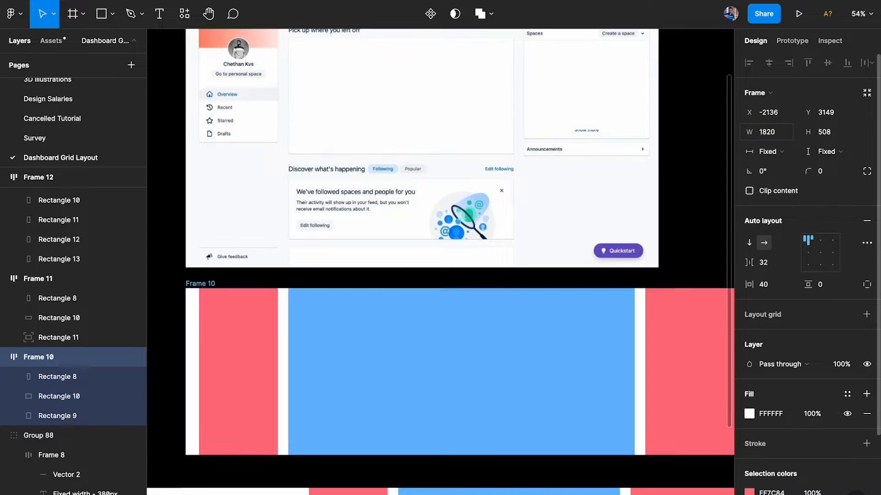
pyautogui.write('12')
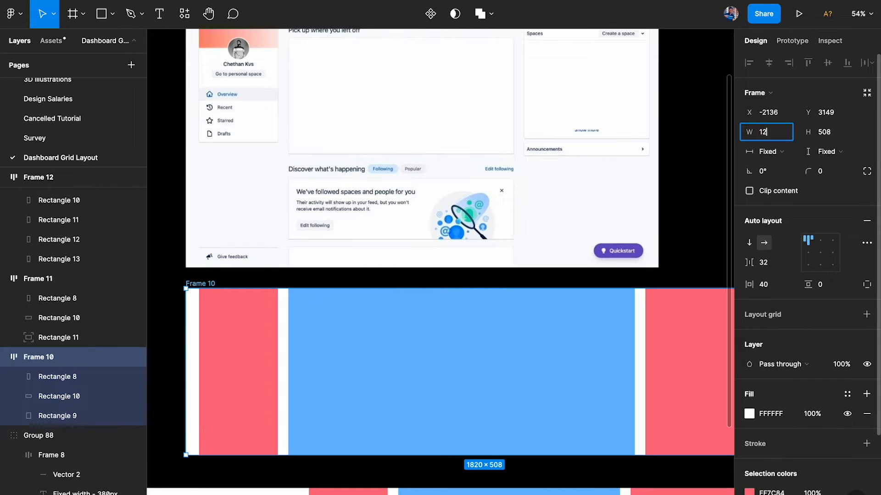
pyautogui.write('80')
pyautogui.press('Return')
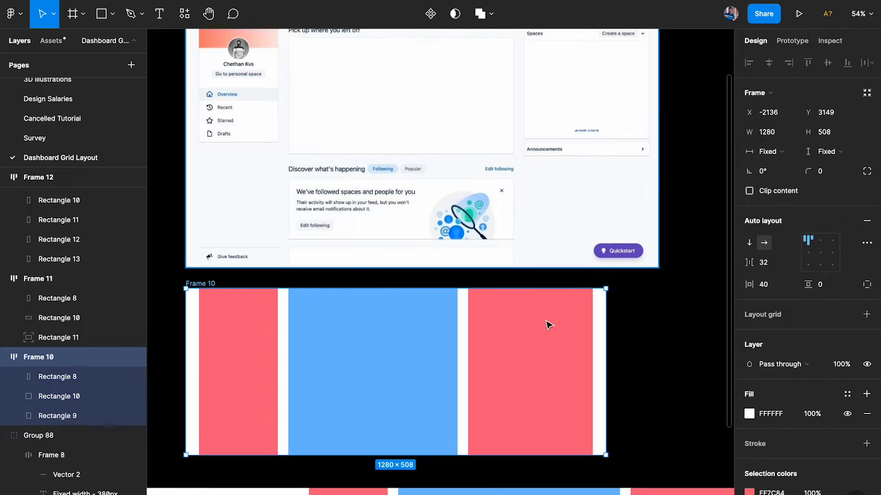
# - Select Frame 10's two red side columns and compare them with the dashboard's sections and the width labels above Frame 4
pyautogui.click(504, 347)
pyautogui.keyDown('shift'); pyautogui.click(257, 328); pyautogui.keyUp('shift')
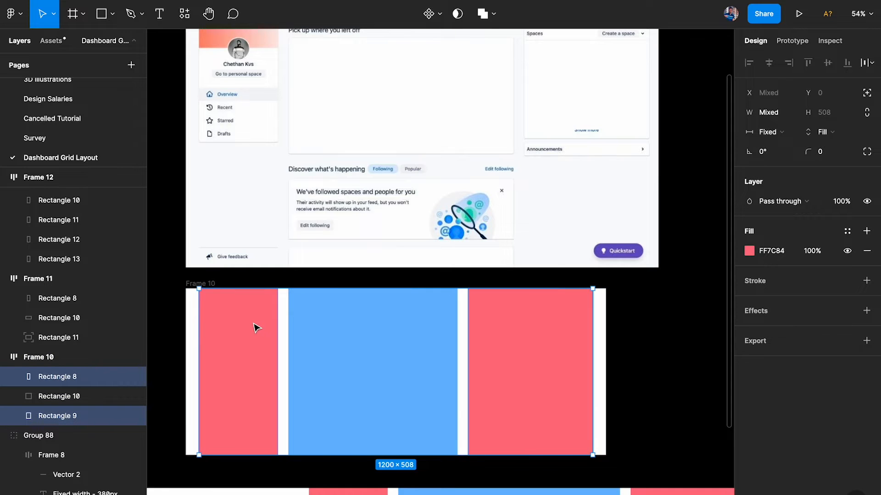
pyautogui.scroll(4, 257, 328)
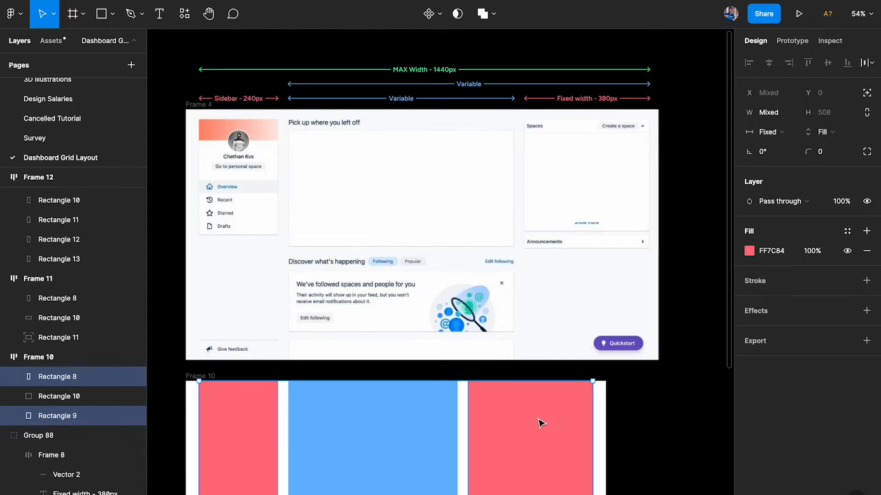
pyautogui.scroll(-4, 541, 422)
pyautogui.scroll(3, 540, 420)
pyautogui.scroll(-2, 540, 420)
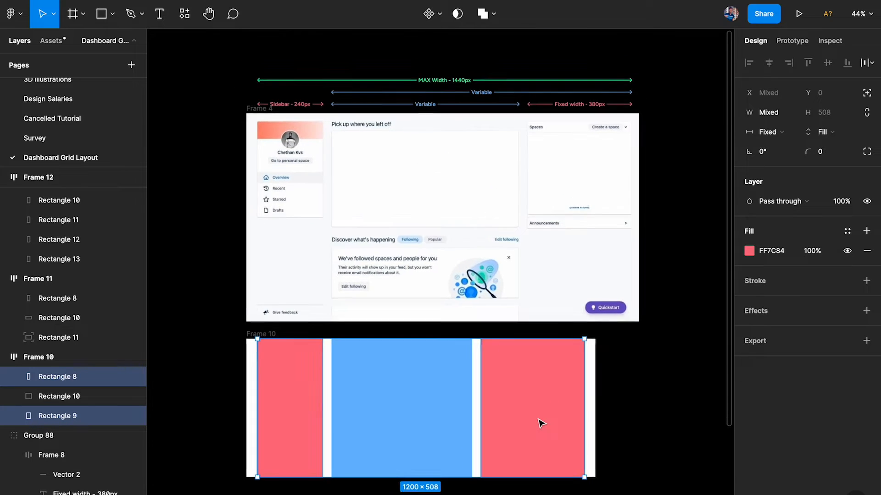
pyautogui.scroll(1, 517, 209)
pyautogui.scroll(2, 517, 209)
pyautogui.scroll(2, 515, 205)
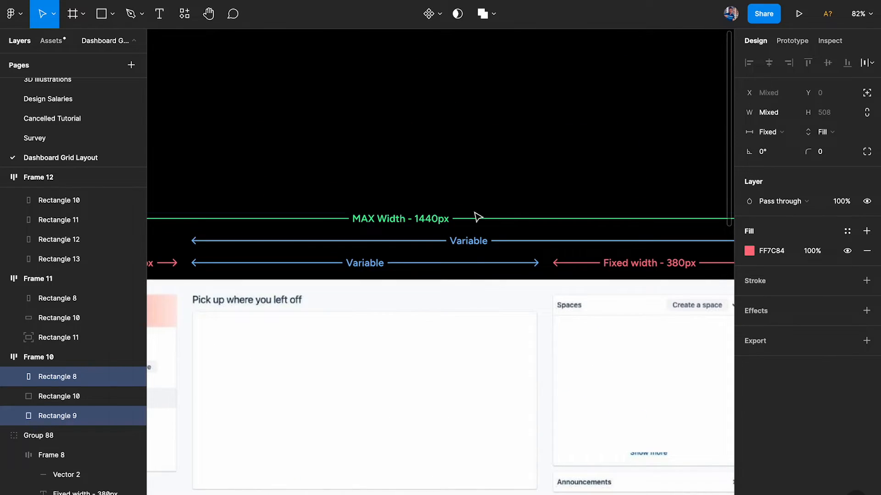
# - Examine the width labels above Frame 4 one by one: MAX Width - 1440px, Sidebar - 240px, the lower Variable and Fixed width - 380px
pyautogui.click(440, 219)
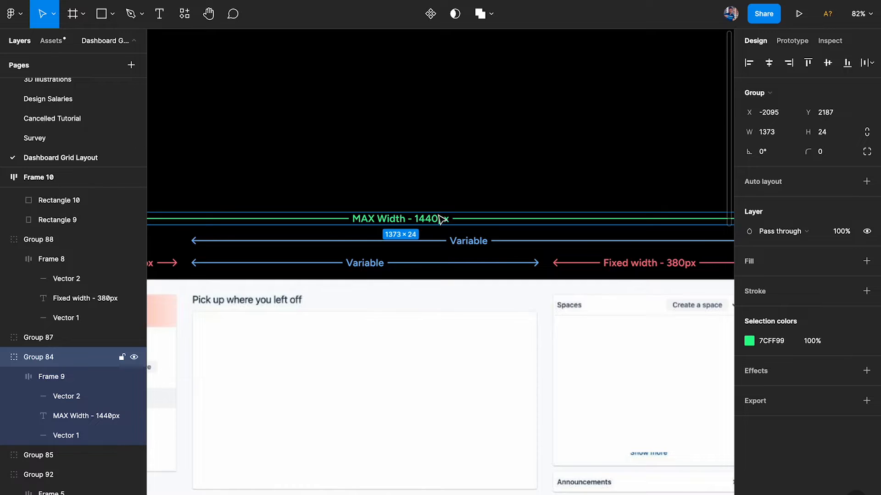
pyautogui.scroll(-1, 321, 215)
pyautogui.hscroll(-3, 321, 215)
pyautogui.click(253, 222)
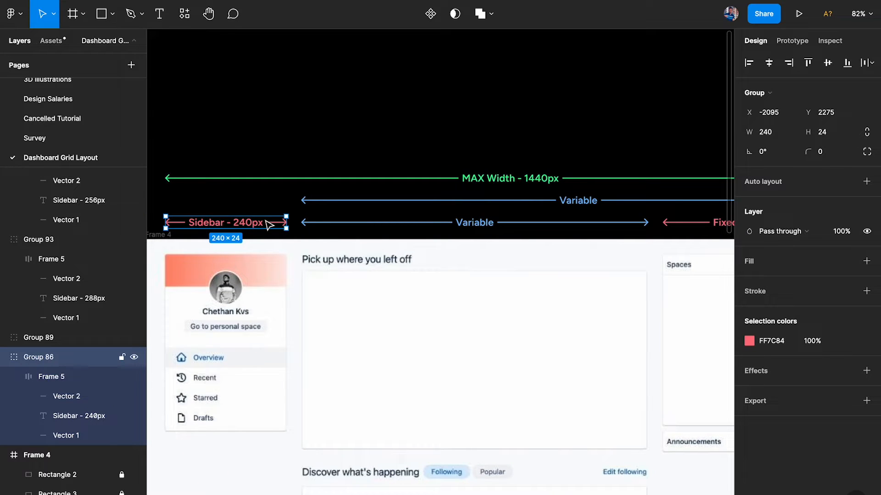
pyautogui.click(464, 225)
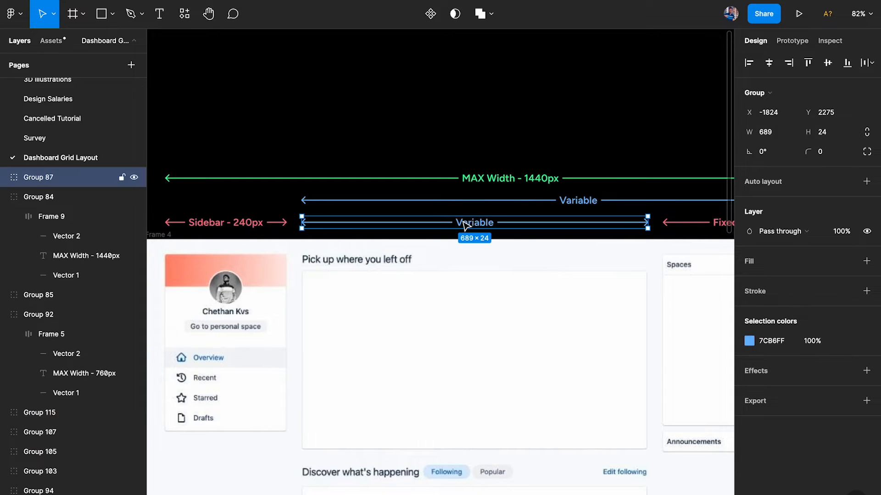
pyautogui.scroll(-1, 466, 222)
pyautogui.hscroll(4, 466, 222)
pyautogui.click(617, 208)
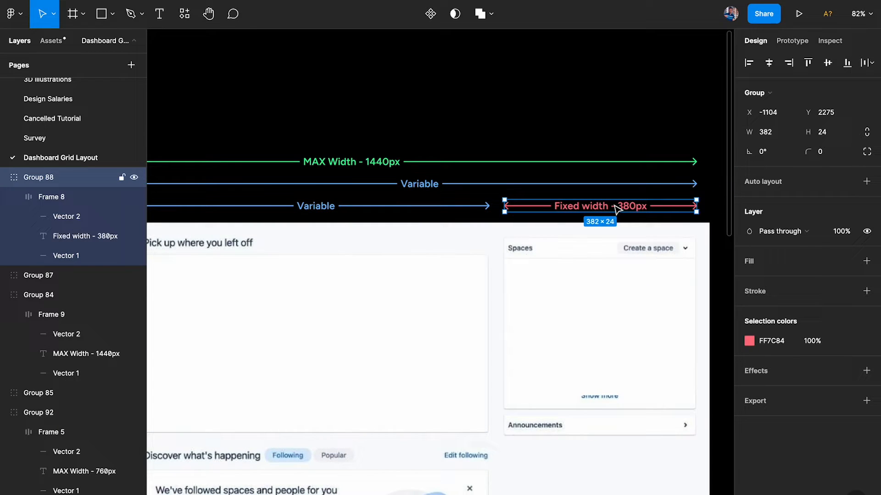
pyautogui.scroll(-1, 616, 207)
pyautogui.hscroll(-4, 617, 207)
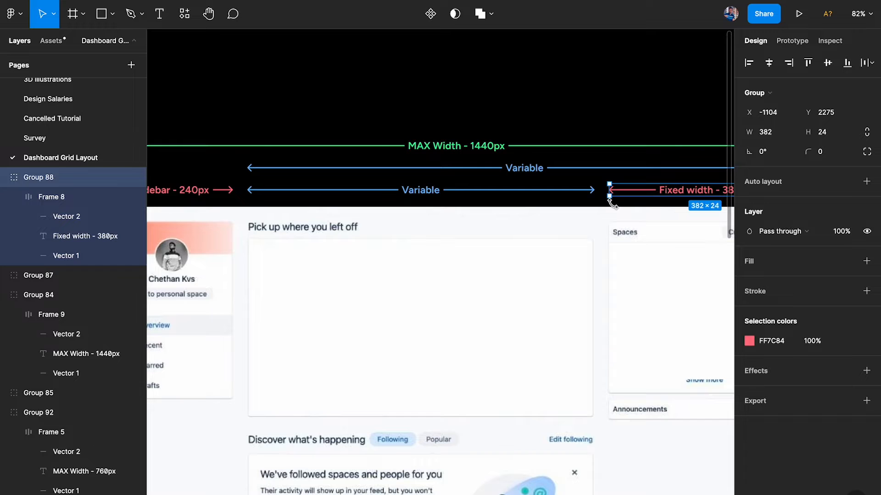
pyautogui.click(523, 191)
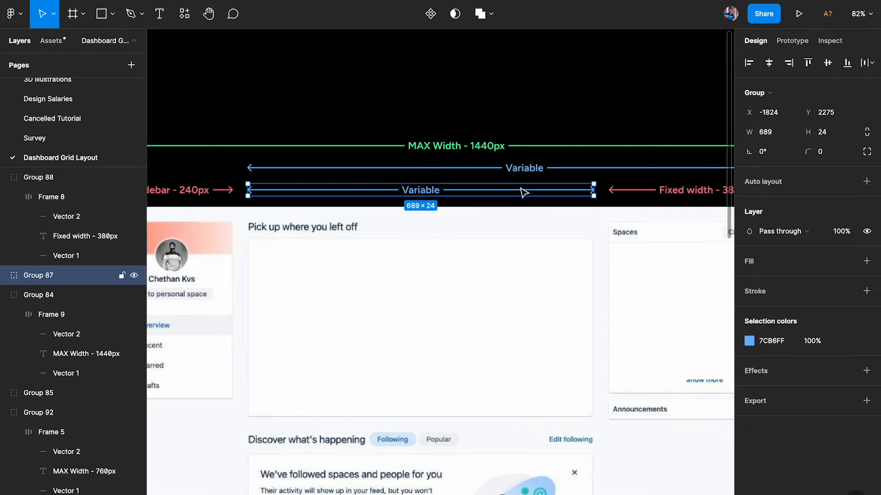
# - Hide the interface and examine the upper Variable label that spans Frame 4's middle and right sections
pyautogui.scroll(-2, 523, 191)
pyautogui.hotkey('ctrl', '\\')
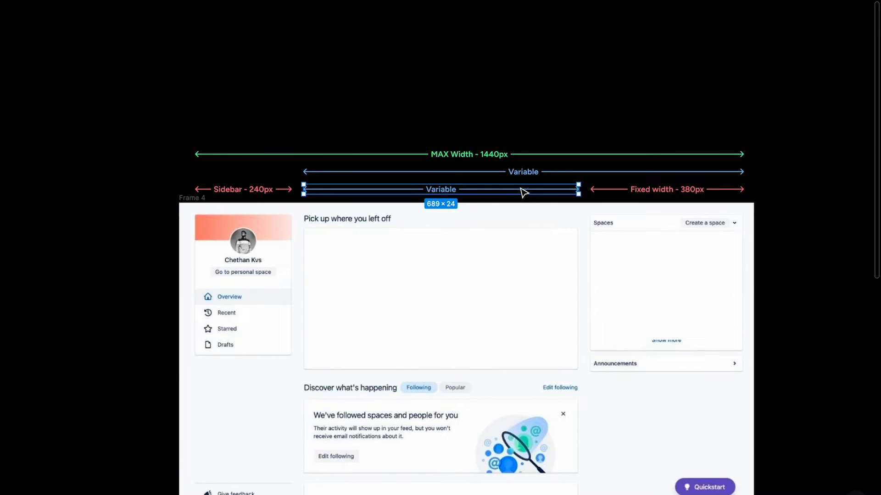
pyautogui.scroll(3, 521, 192)
pyautogui.hscroll(1, 522, 192)
pyautogui.click(477, 170)
pyautogui.scroll(-3, 477, 171)
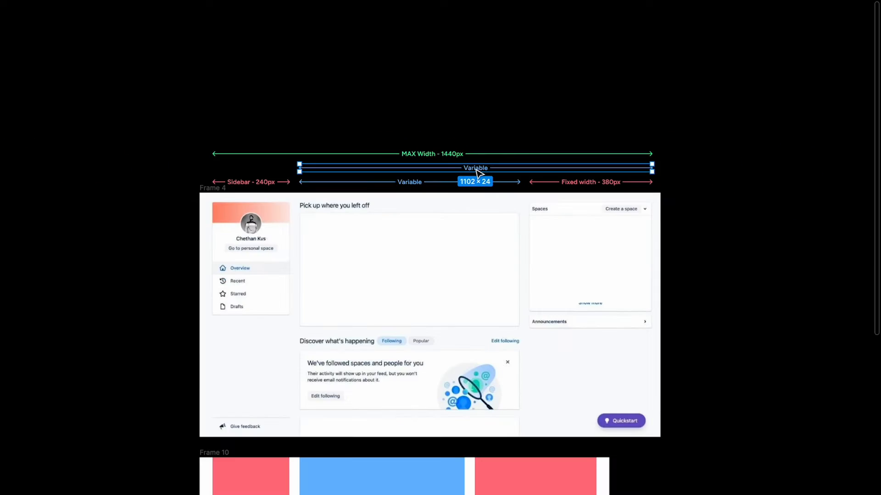
pyautogui.hscroll(-1, 480, 173)
pyautogui.scroll(2, 408, 203)
pyautogui.scroll(-1, 407, 203)
pyautogui.hscroll(1, 408, 203)
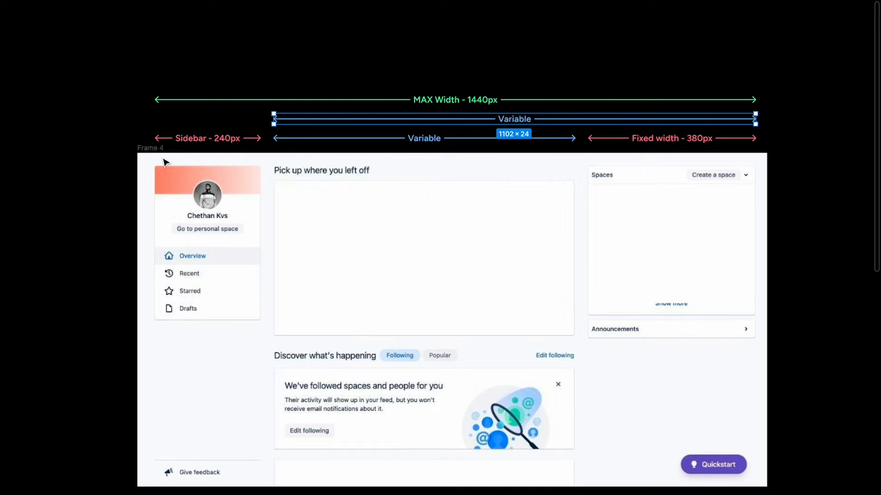
# - Cover Frame 4's sidebar with a rectangle about 278 × 723 px and duplicate it, widened to about 1113 px, over the remaining content area
pyautogui.moveTo(144, 167); pyautogui.dragTo(264, 483)
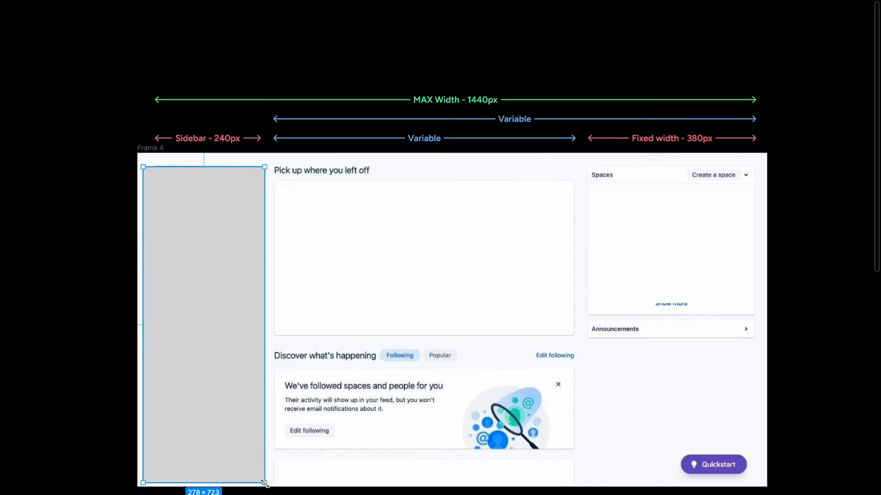
pyautogui.doubleClick(189, 278)
pyautogui.press('Escape')
pyautogui.moveTo(196, 250); pyautogui.dragTo(319, 249)
pyautogui.moveTo(394, 234); pyautogui.dragTo(759, 234)
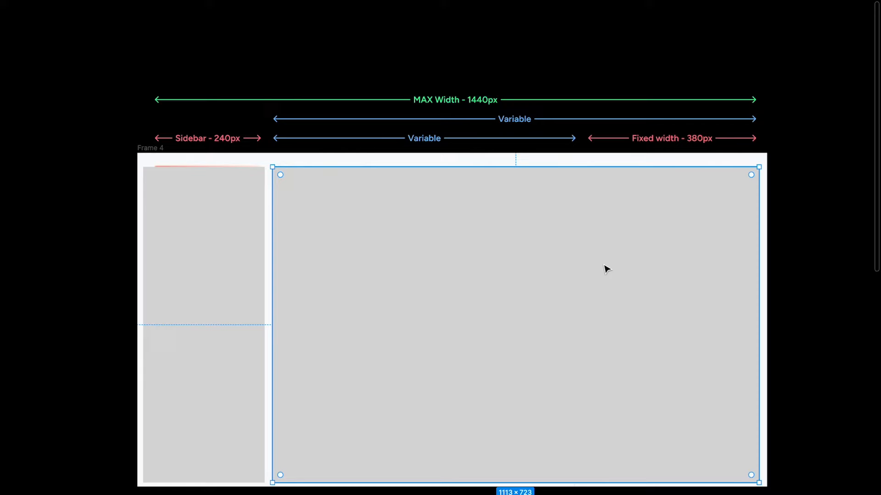
pyautogui.click(483, 105)
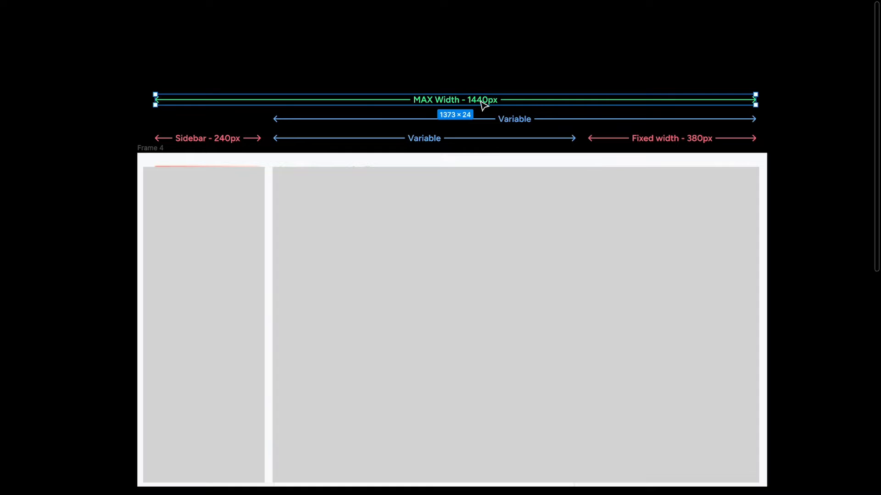
pyautogui.click(509, 243)
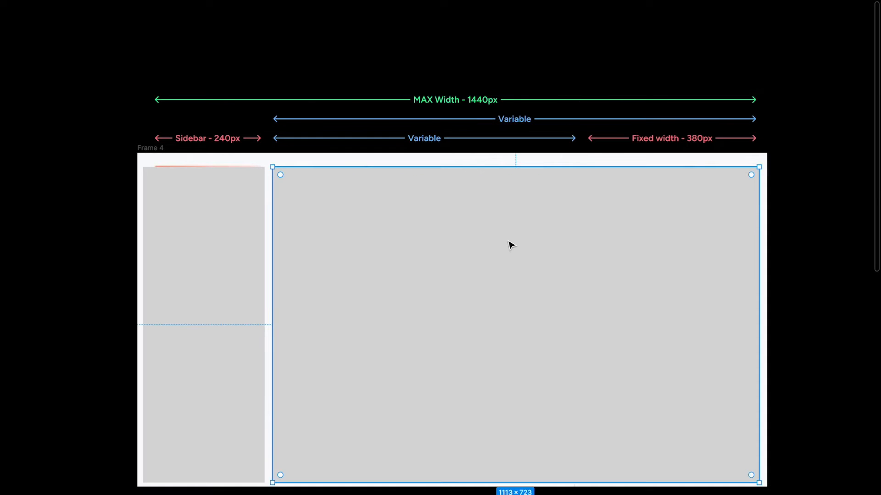
# - Draw a rectangle about 331 × 649 px over the fixed-width section of the large block, fill it darker grey and centre it vertically
pyautogui.press('r')
pyautogui.moveTo(588, 178); pyautogui.dragTo(736, 473)
pyautogui.hotkey('ctrl', '\\')
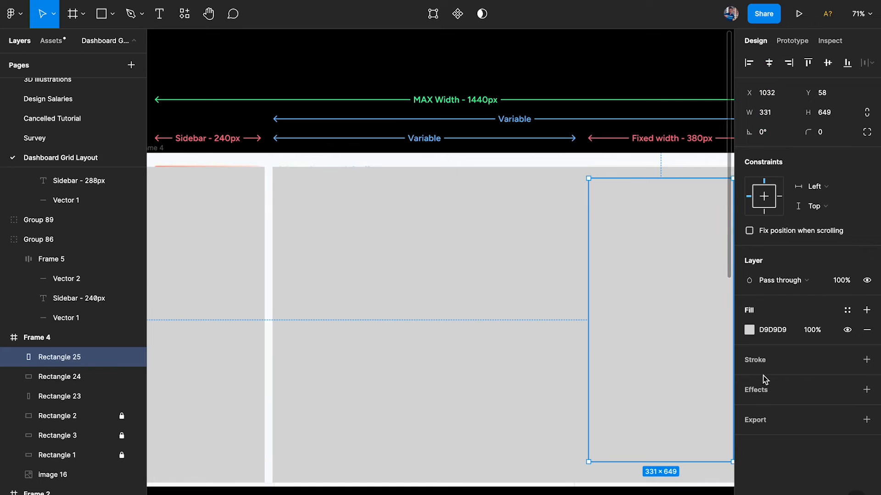
pyautogui.click(749, 330)
pyautogui.moveTo(659, 284); pyautogui.dragTo(586, 256)
pyautogui.hotkey('ctrl', '\\')
pyautogui.click(672, 282)
pyautogui.moveTo(670, 279); pyautogui.dragTo(678, 287)
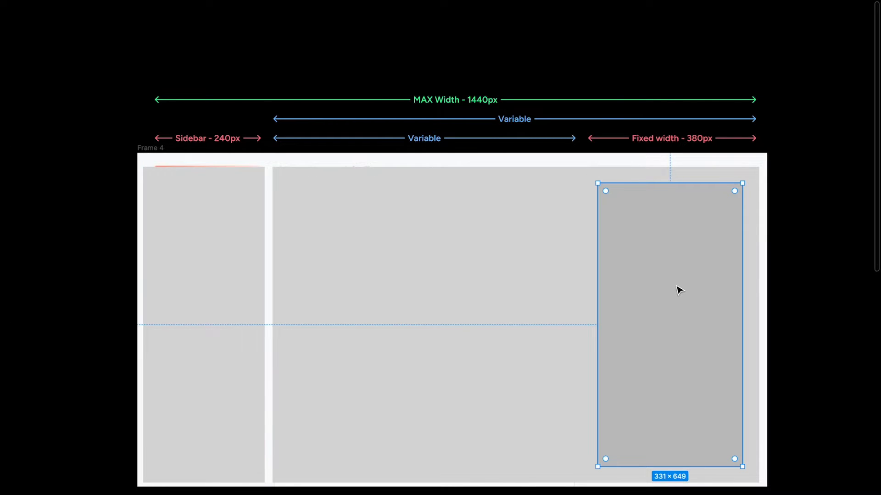
# - Duplicate the darker rectangle into the middle section and widen it to fill most of the space under the lower Variable label
pyautogui.moveTo(681, 286); pyautogui.dragTo(375, 294)
pyautogui.moveTo(428, 280); pyautogui.dragTo(572, 256)
pyautogui.click(667, 79)
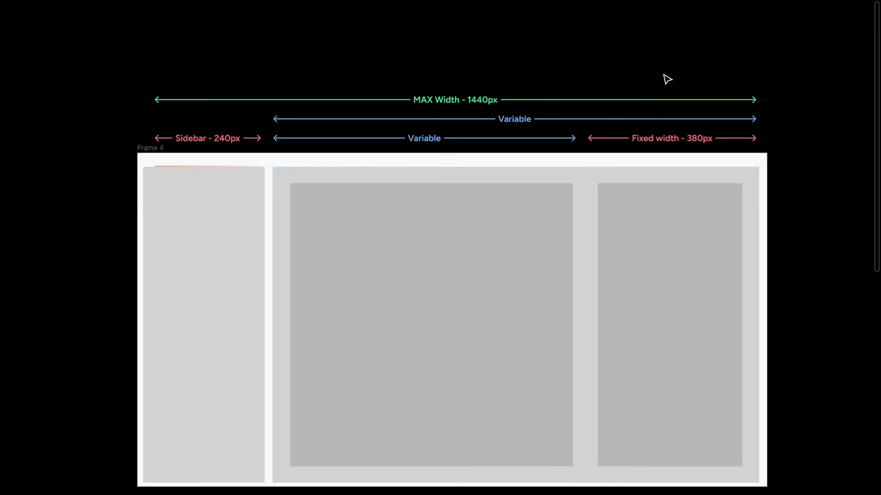
# - Delete all the grey placeholder rectangles from Frame 4 so the dashboard screenshot is uncovered
pyautogui.click(228, 260)
pyautogui.keyDown('shift'); pyautogui.click(385, 277); pyautogui.keyUp('shift')
pyautogui.keyDown('shift'); pyautogui.click(645, 261); pyautogui.keyUp('shift')
pyautogui.keyDown('shift'); pyautogui.click(497, 272); pyautogui.keyUp('shift')
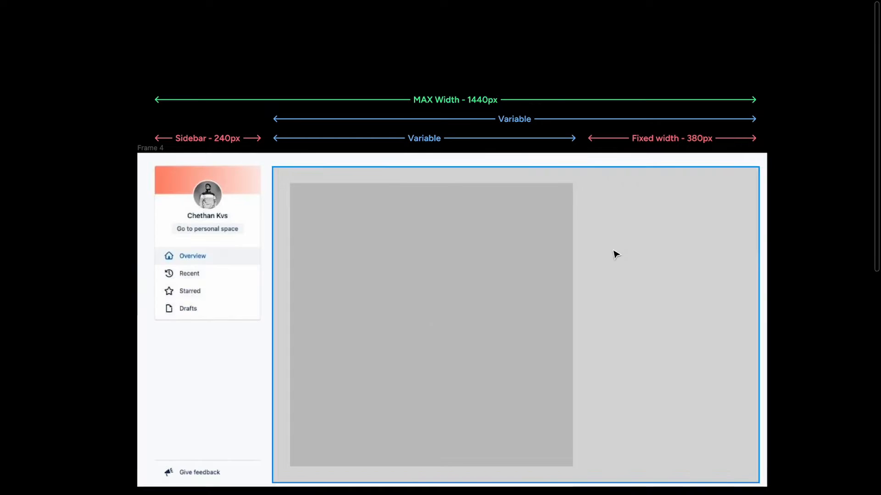
pyautogui.click(524, 309)
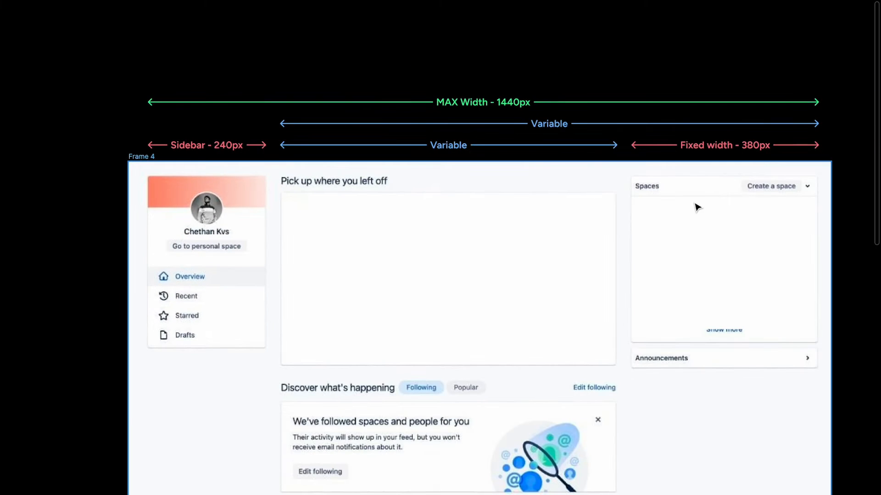
# - Create a new frame beside Frame 4, set its width to 1440 px and stretch its height to about 764 px, level with Frame 4's bottom edge
pyautogui.scroll(-2, 698, 208)
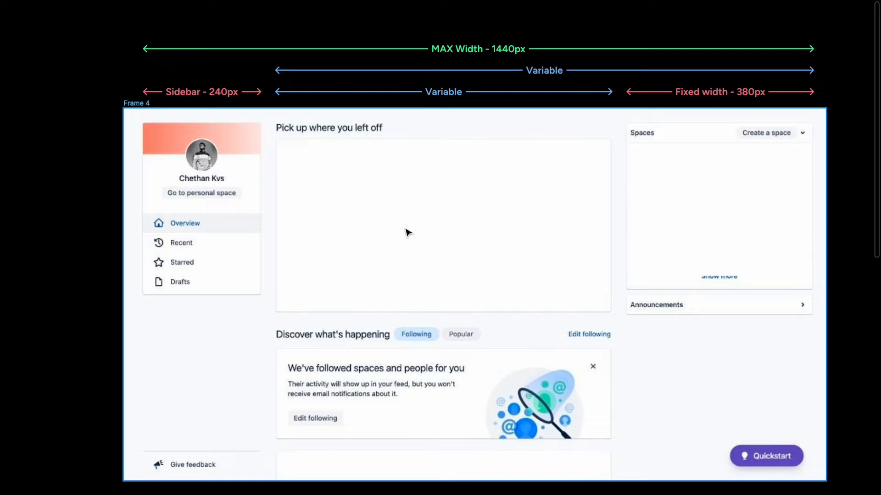
pyautogui.scroll(-3, 408, 233)
pyautogui.scroll(-3, 301, 232)
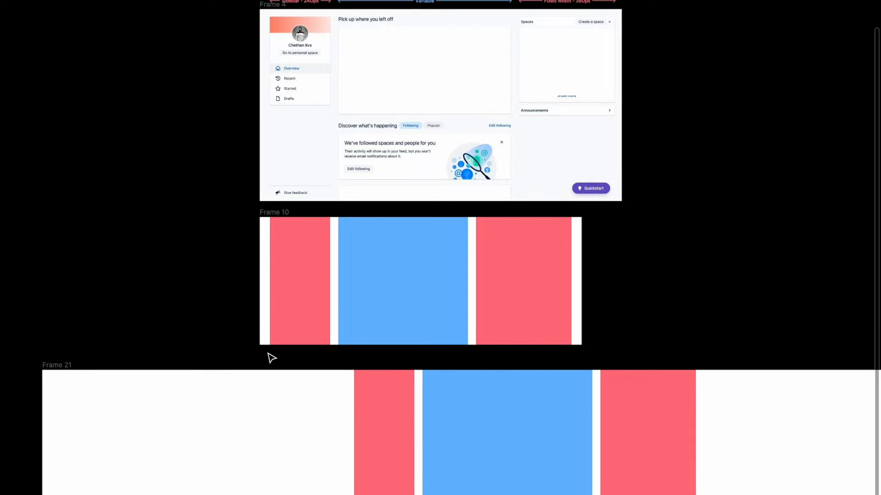
pyautogui.scroll(3, 272, 358)
pyautogui.hscroll(5, 272, 357)
pyautogui.press('f')
pyautogui.moveTo(446, 123); pyautogui.dragTo(594, 255)
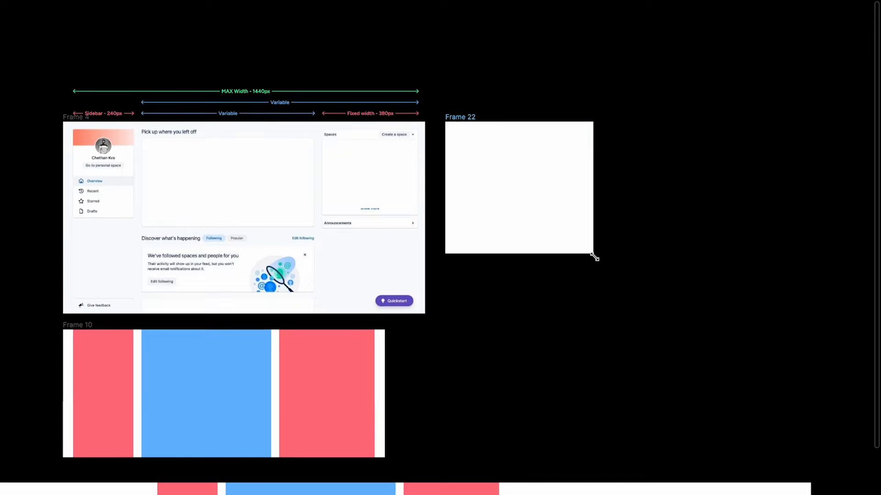
pyautogui.click(779, 137)
pyautogui.write('1')
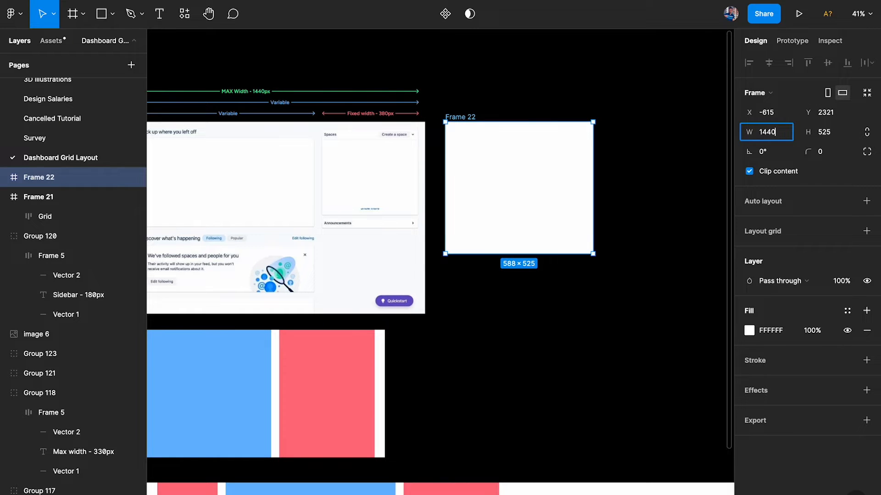
pyautogui.write('440')
pyautogui.press('Return')
pyautogui.moveTo(492, 254); pyautogui.dragTo(492, 313)
pyautogui.hscroll(5, 491, 315)
pyautogui.click(452, 381)
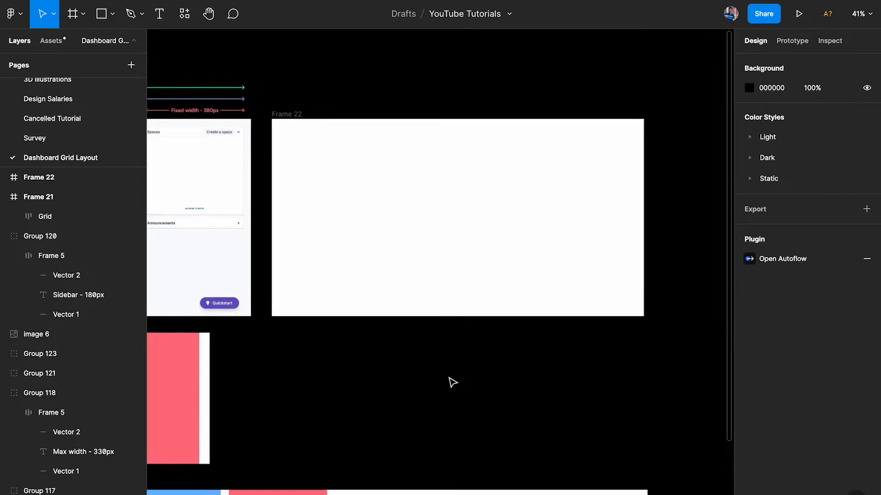
# - Compare the blank frame with the Frame 4 dashboard and the column layouts in Frames 10 and 21, and select the blank frame again
pyautogui.scroll(1, 453, 382)
pyautogui.scroll(2, 453, 381)
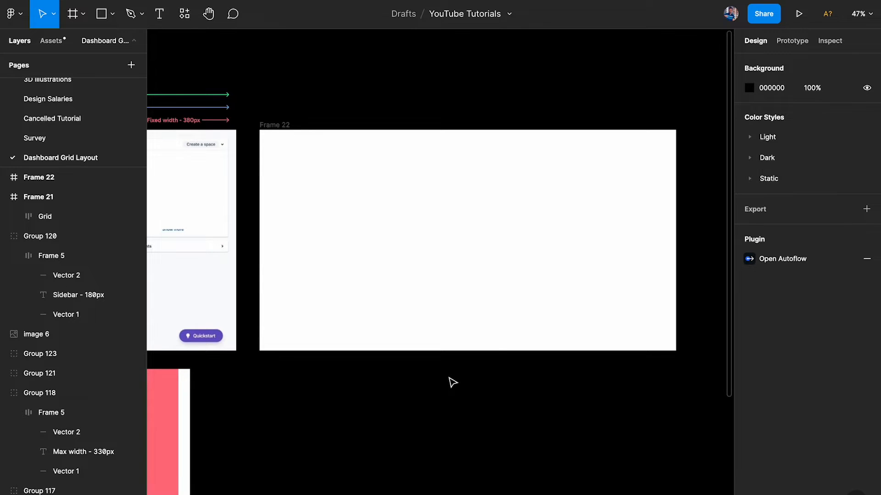
pyautogui.click(277, 134)
pyautogui.hscroll(-5, 277, 134)
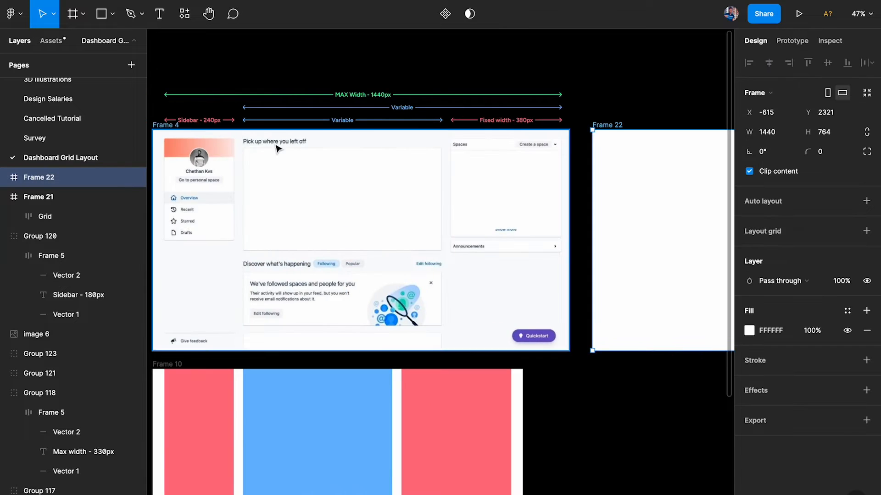
pyautogui.hscroll(-2, 277, 145)
pyautogui.scroll(-3, 277, 146)
pyautogui.scroll(-5, 293, 229)
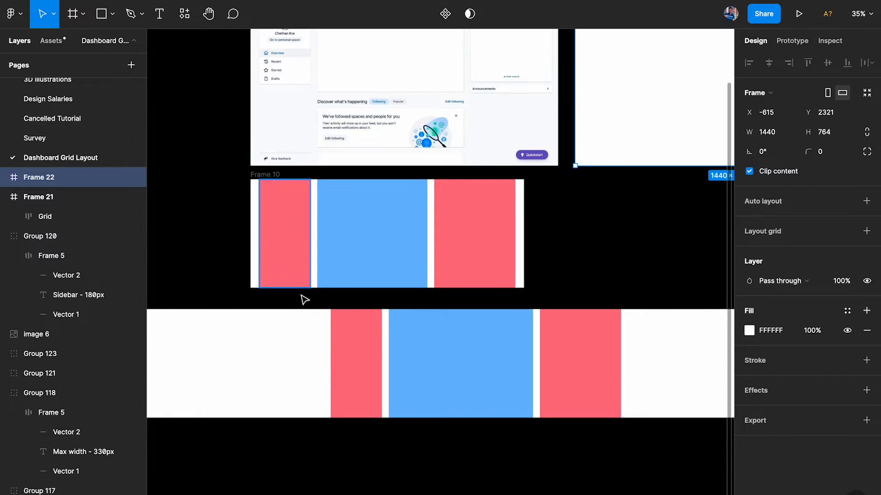
pyautogui.scroll(-2, 305, 300)
pyautogui.hscroll(-5, 298, 307)
pyautogui.click(222, 260)
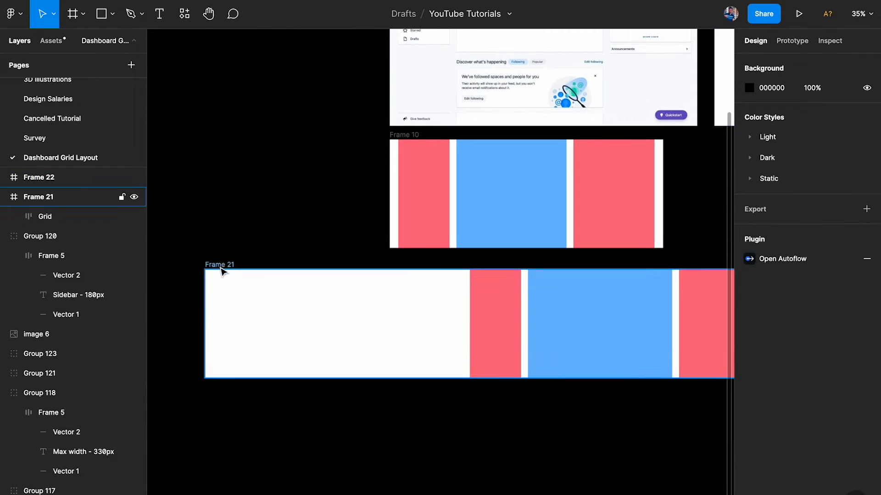
pyautogui.click(221, 270)
pyautogui.click(410, 135)
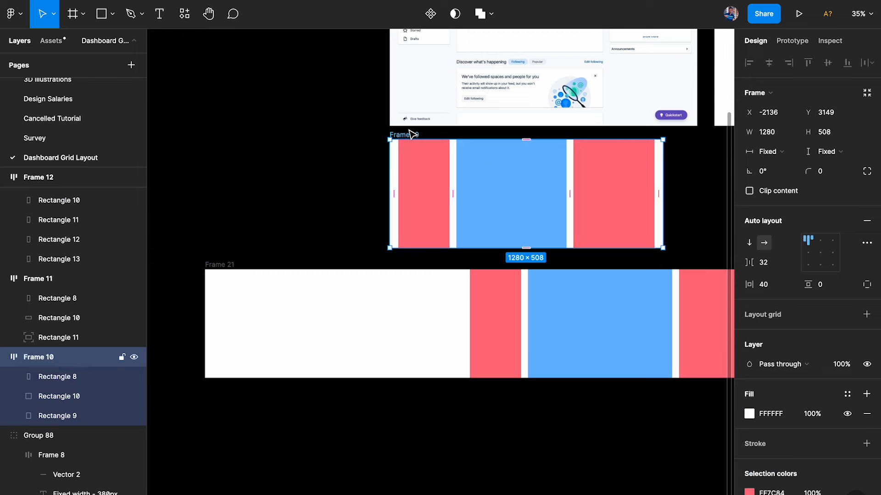
pyautogui.scroll(6, 409, 171)
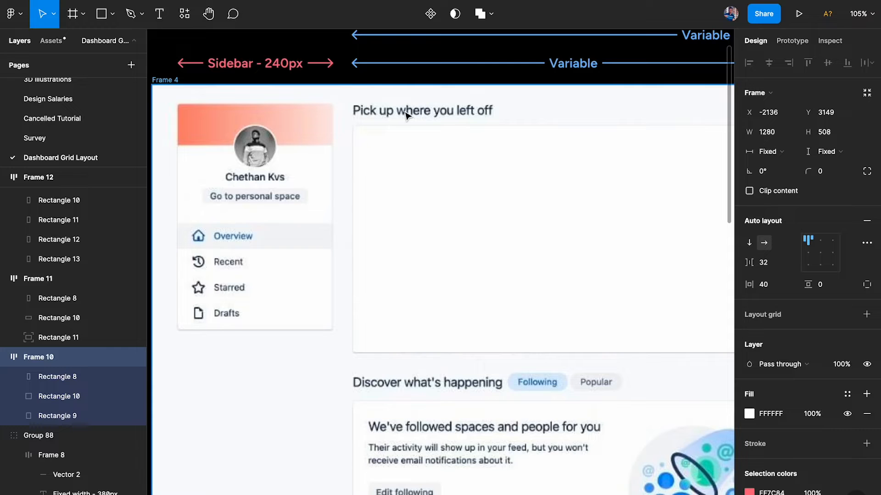
pyautogui.scroll(1, 406, 115)
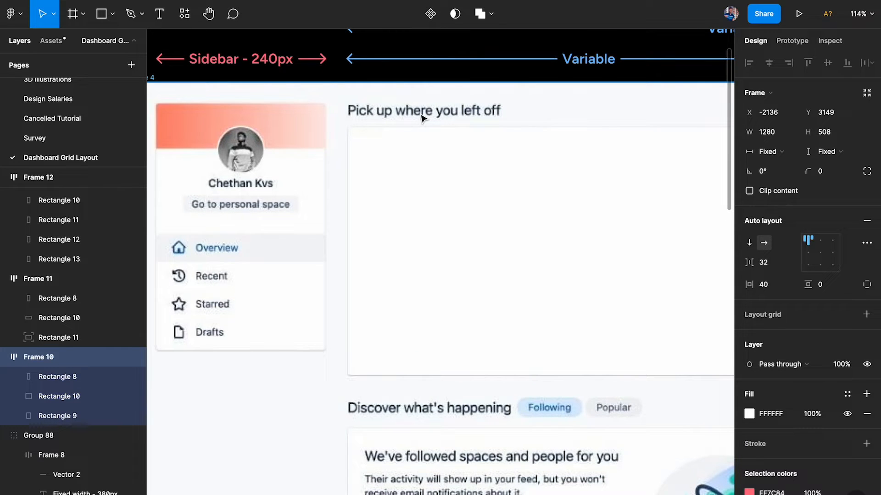
pyautogui.scroll(-5, 422, 119)
pyautogui.click(182, 95)
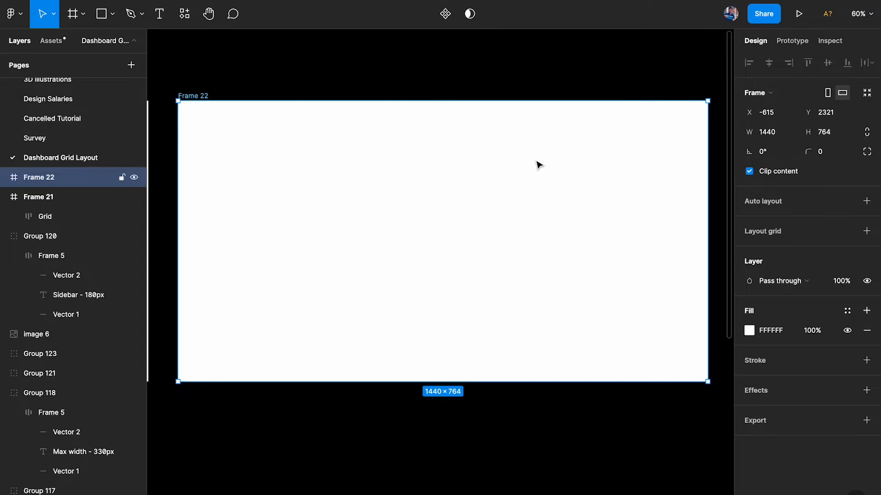
# - Try a width of 1920 px on Frame 22 and undo the change
pyautogui.hscroll(1, 539, 166)
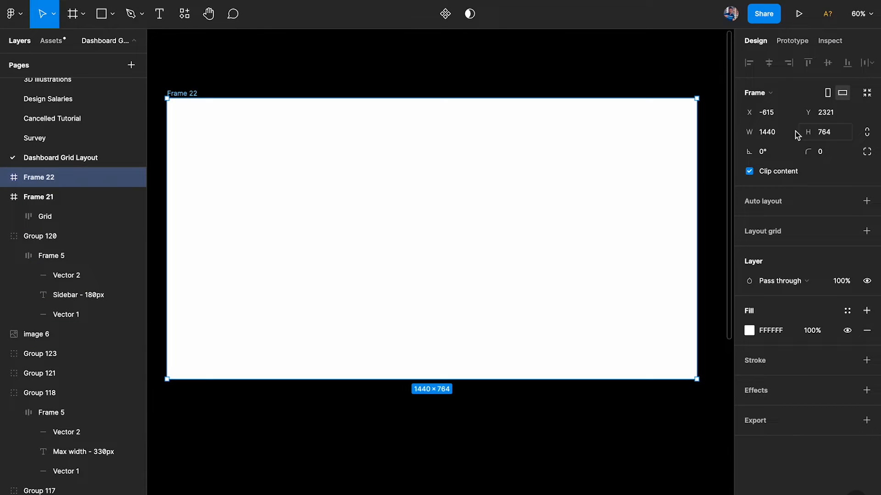
pyautogui.click(786, 132)
pyautogui.write('1')
pyautogui.press('Return')
pyautogui.scroll(-5, 607, 174)
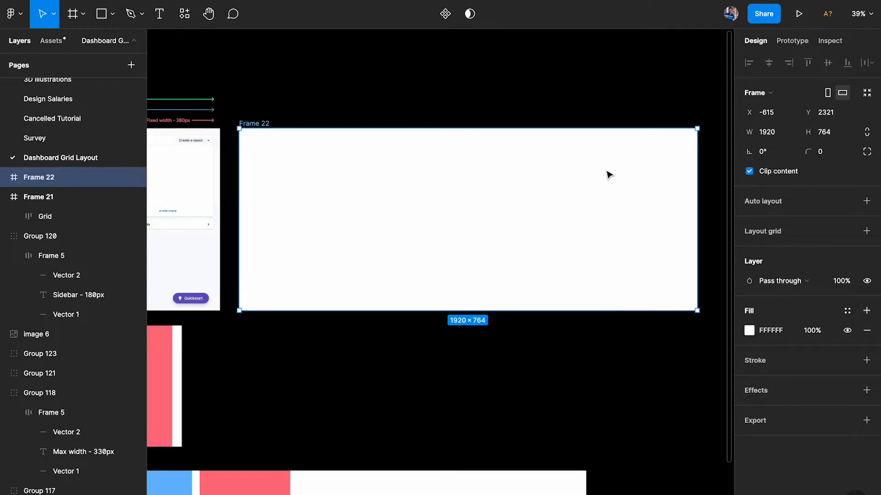
pyautogui.hscroll(2, 608, 174)
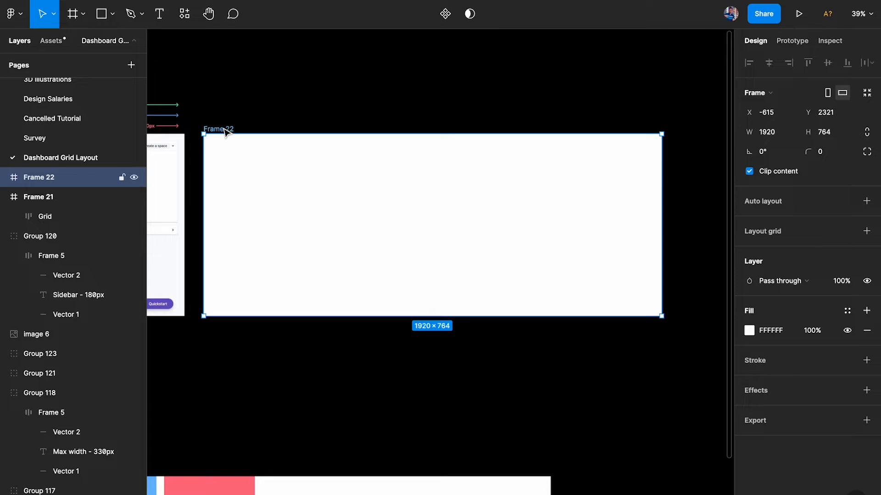
pyautogui.hotkey('ctrl', 'z')
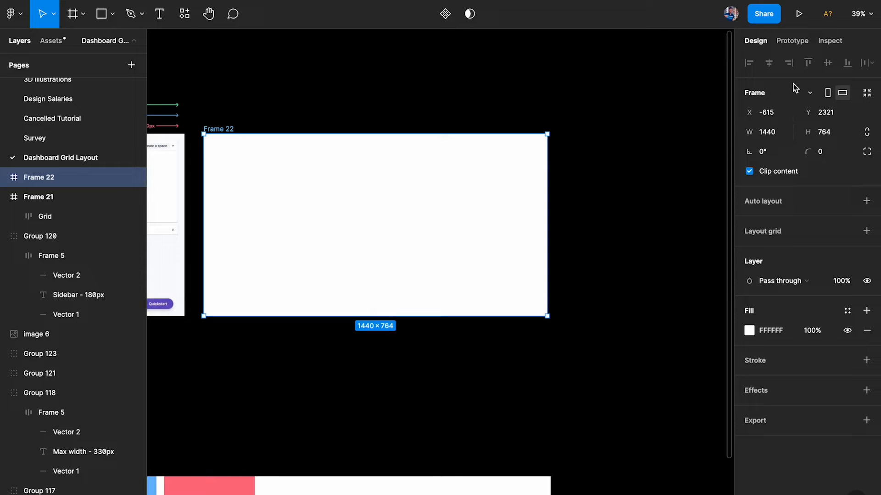
# - Try a width of 1920 px on Frame 22 and compare it with the grid inside Frame 21
pyautogui.click(788, 136)
pyautogui.write('1')
pyautogui.press('Return')
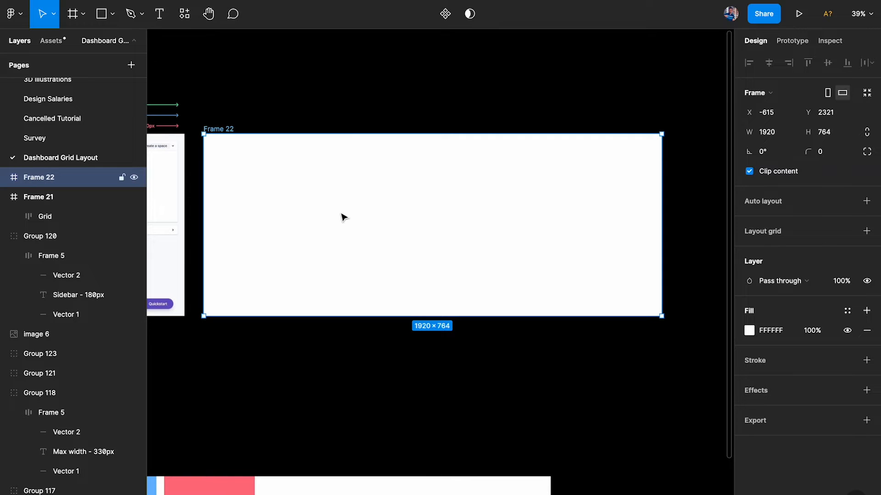
pyautogui.scroll(-5, 415, 246)
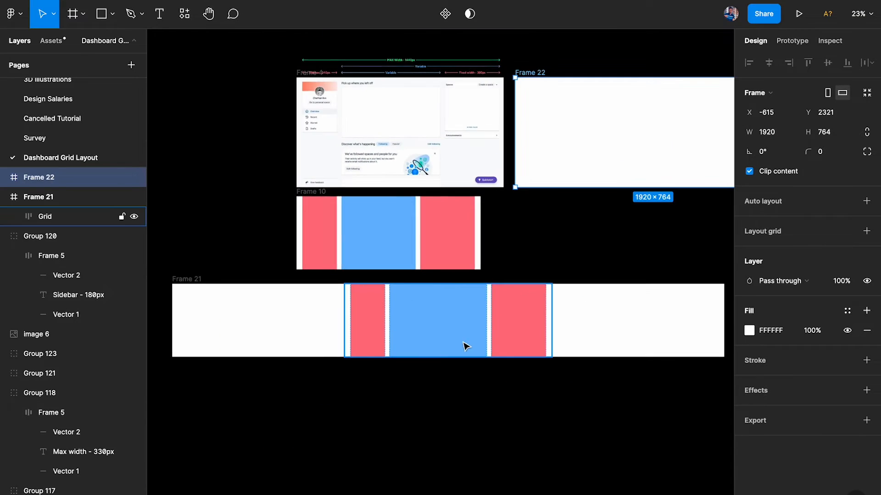
pyautogui.click(447, 329)
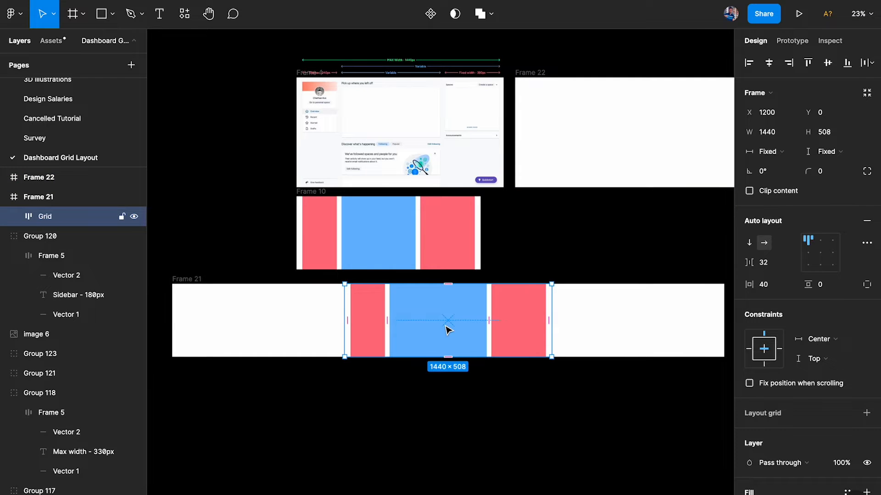
pyautogui.hscroll(5, 448, 328)
pyautogui.scroll(2, 448, 329)
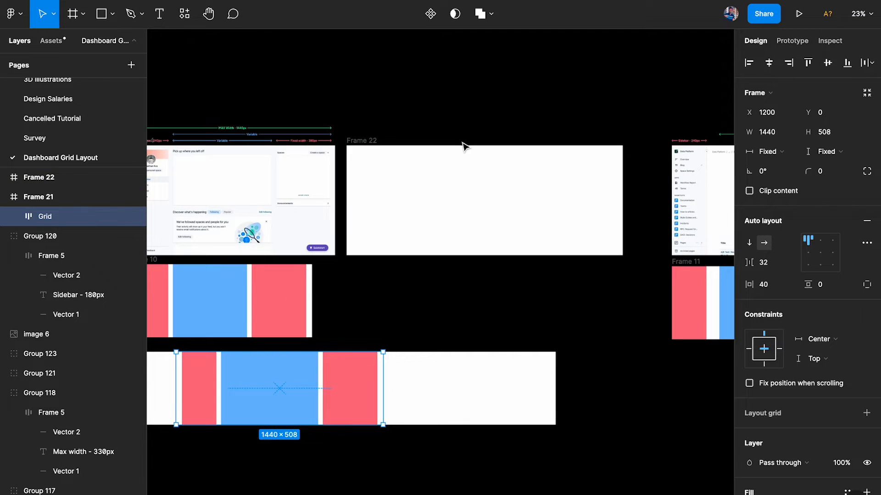
# - Set Frame 22's width back to 1440 px
pyautogui.click(371, 143)
pyautogui.write('1440')
pyautogui.press('Return')
pyautogui.hscroll(-2, 257, 263)
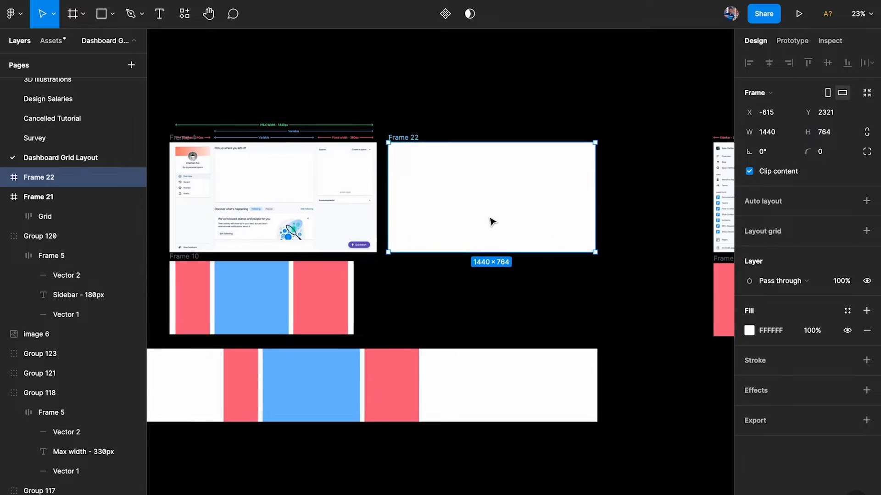
# - Widen Frame 10 until its edge lines up with Frame 4 above it, and deselect it
pyautogui.click(385, 275)
pyautogui.moveTo(388, 276); pyautogui.dragTo(410, 277)
pyautogui.click(502, 283)
pyautogui.hscroll(1, 501, 284)
pyautogui.scroll(1, 501, 284)
pyautogui.scroll(2, 501, 284)
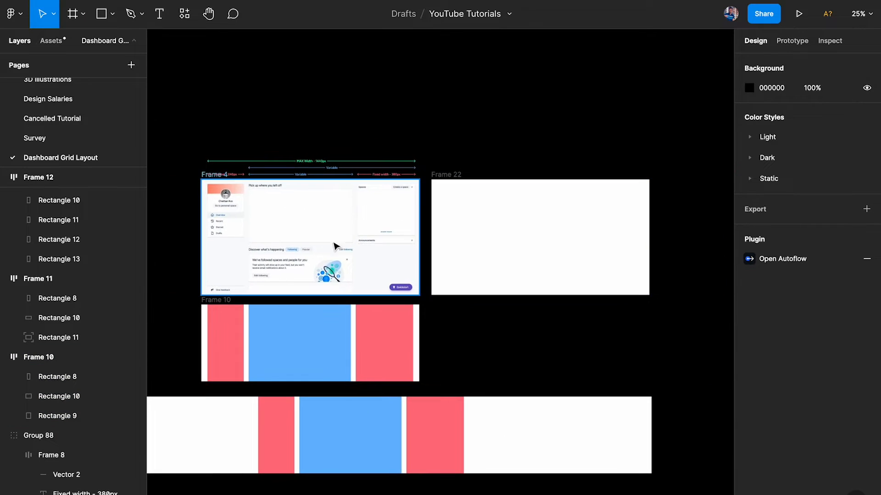
# - Examine the sidebar, middle and fixed-width columns of the Frame 4 dashboard along with their dimension labels
pyautogui.scroll(5, 327, 248)
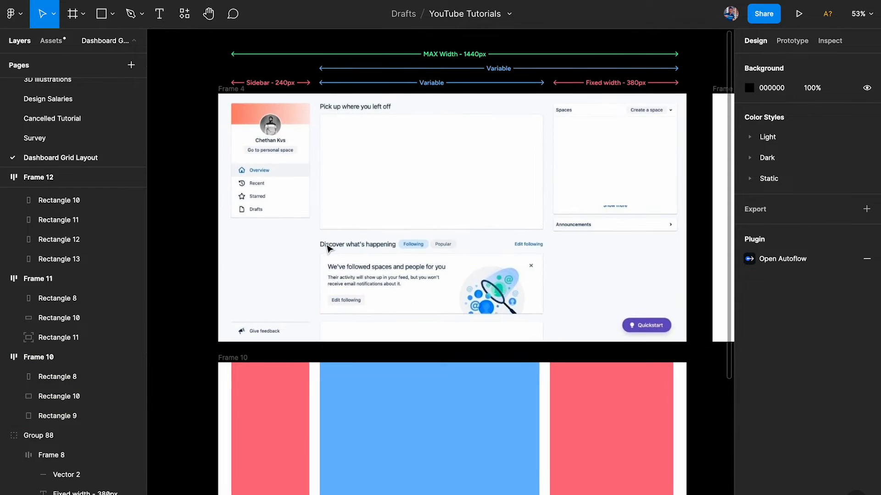
pyautogui.hscroll(3, 328, 249)
pyautogui.scroll(-2, 202, 150)
pyautogui.hscroll(-4, 202, 151)
pyautogui.scroll(3, 202, 151)
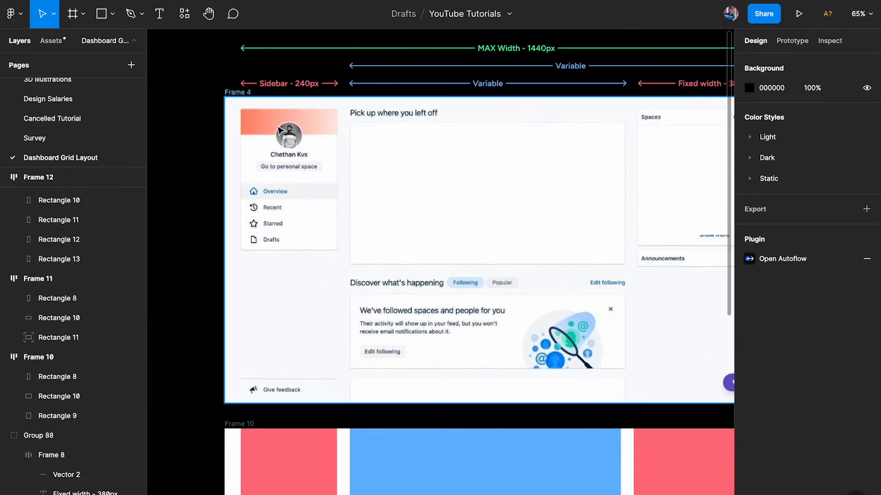
pyautogui.scroll(3, 278, 130)
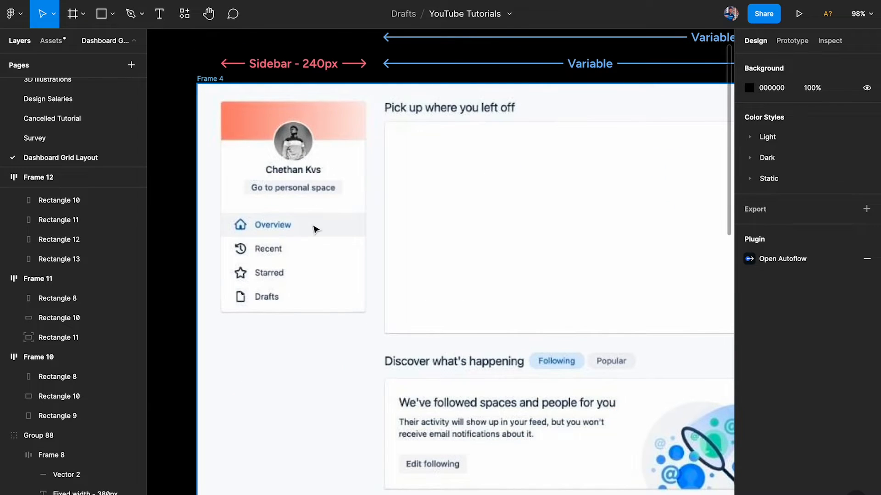
pyautogui.scroll(-3, 315, 229)
pyautogui.hscroll(3, 405, 179)
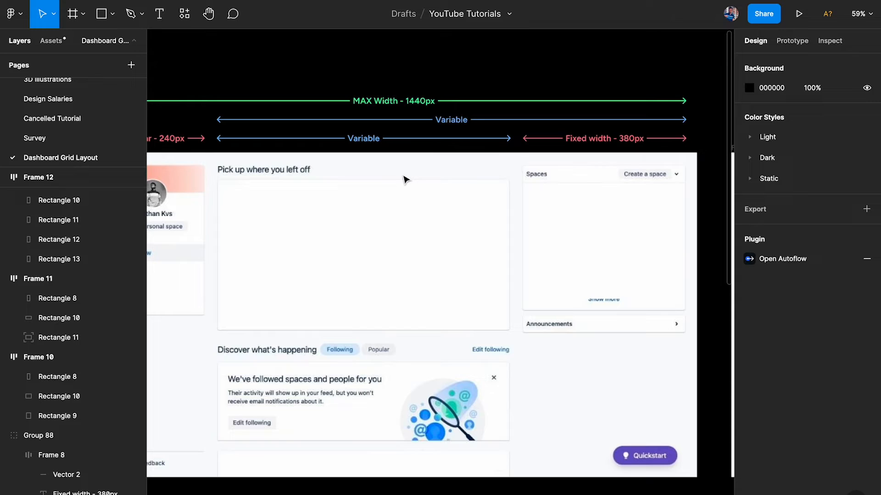
# - Select the Variable dimension arrow above Frame 4's middle column and check its width
pyautogui.click(580, 197)
pyautogui.scroll(3, 387, 163)
pyautogui.click(379, 140)
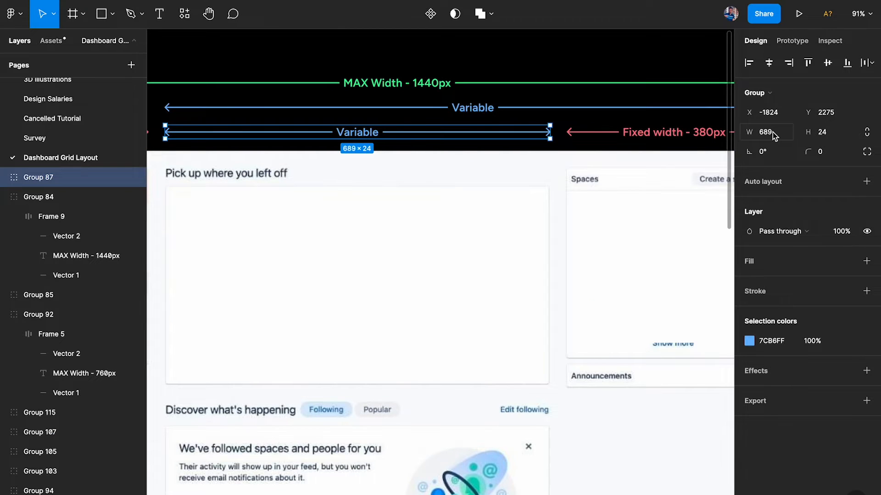
pyautogui.scroll(-3, 450, 234)
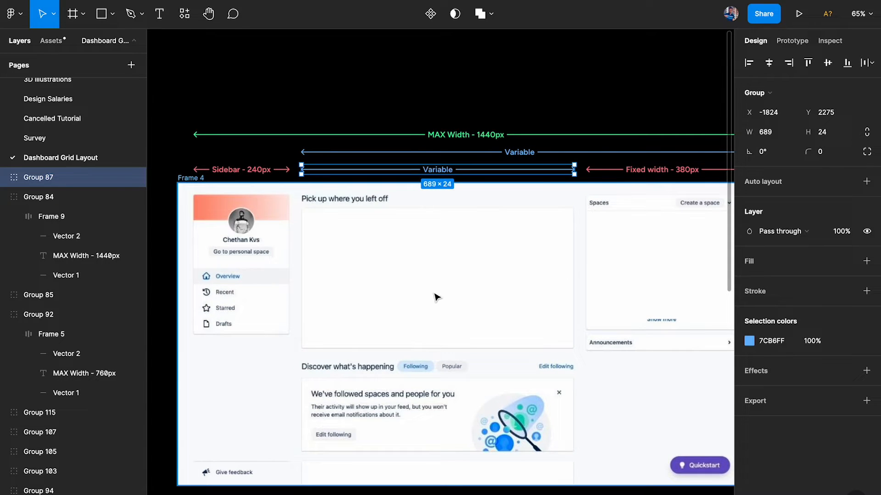
# - Add a layout grid to Frame 22 and make it a columns grid with a count of 1
pyautogui.hscroll(10, 436, 297)
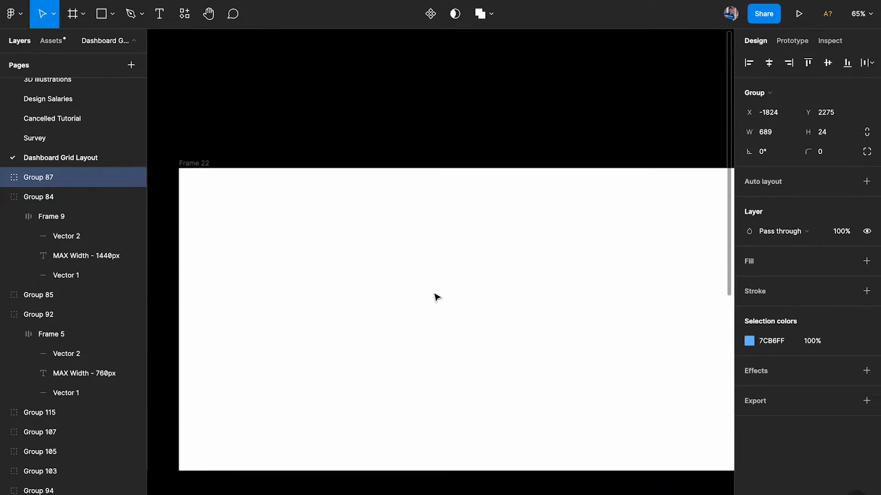
pyautogui.click(183, 164)
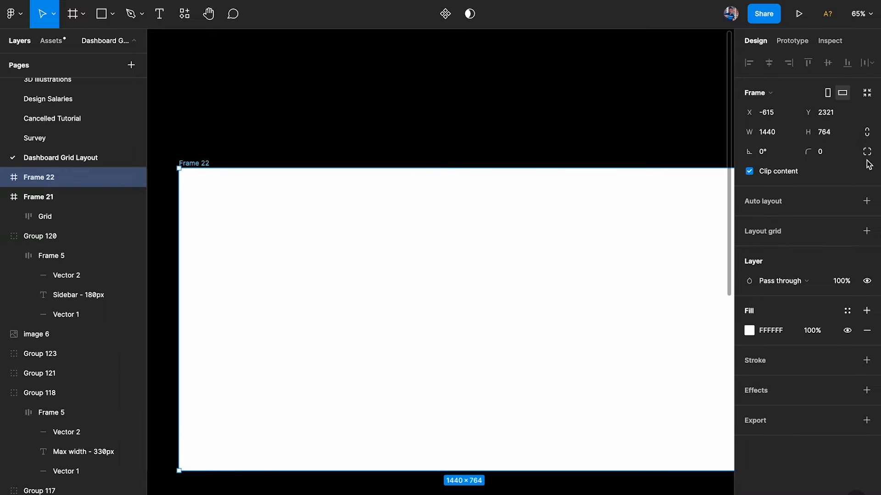
pyautogui.click(867, 231)
pyautogui.click(749, 250)
pyautogui.click(603, 253)
pyautogui.click(625, 270)
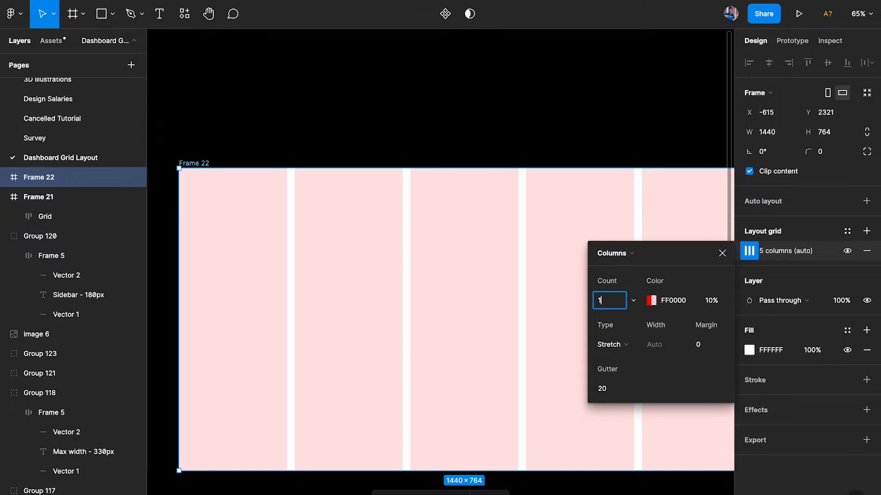
pyautogui.write('1')
pyautogui.press('Return')
# - Set the grid column's type to Center and its width to 690, and close the grid settings
pyautogui.click(619, 349)
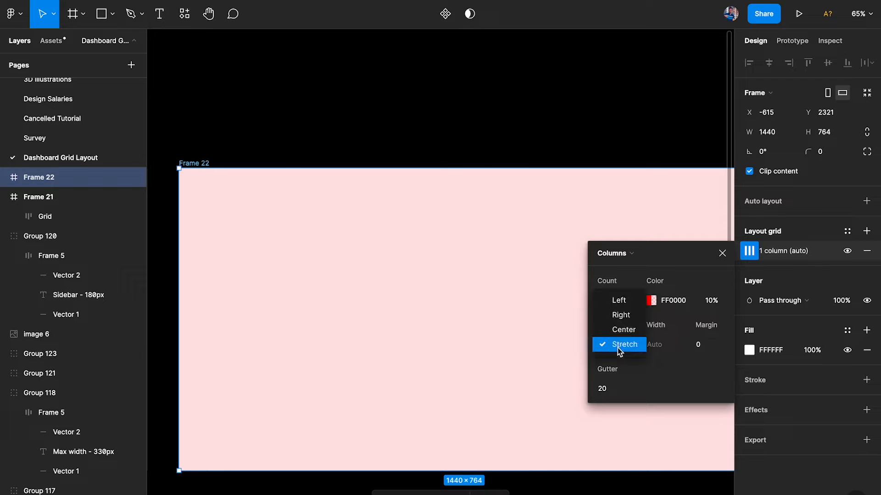
pyautogui.click(622, 329)
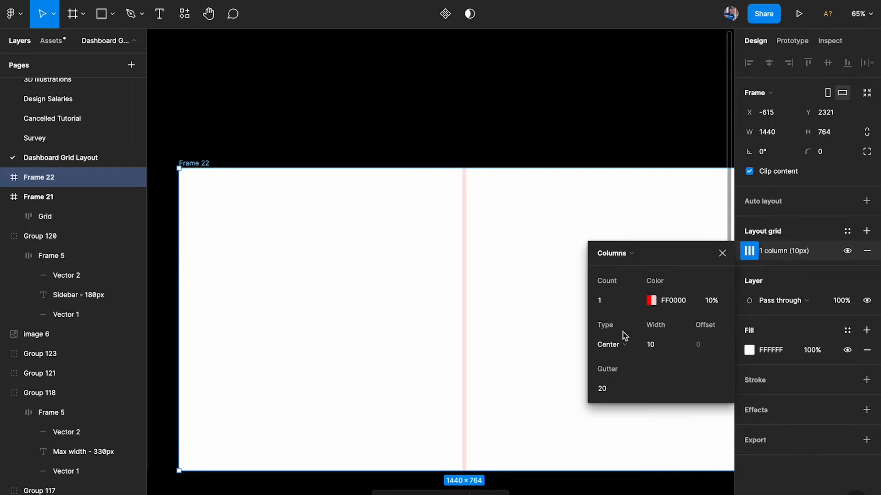
pyautogui.click(671, 350)
pyautogui.write('690')
pyautogui.press('Return')
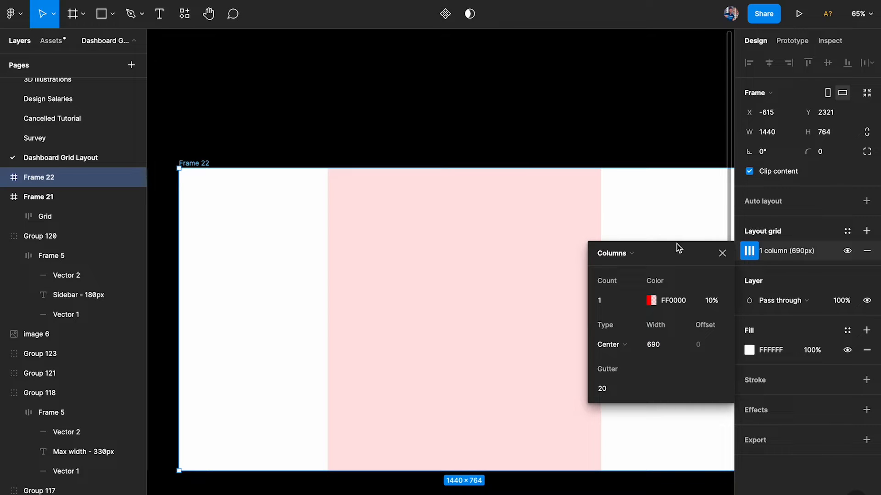
pyautogui.click(729, 255)
# - Compare the centred grid column in Frame 22 with the position of the middle column in the Frame 4 dashboard
pyautogui.scroll(-3, 601, 255)
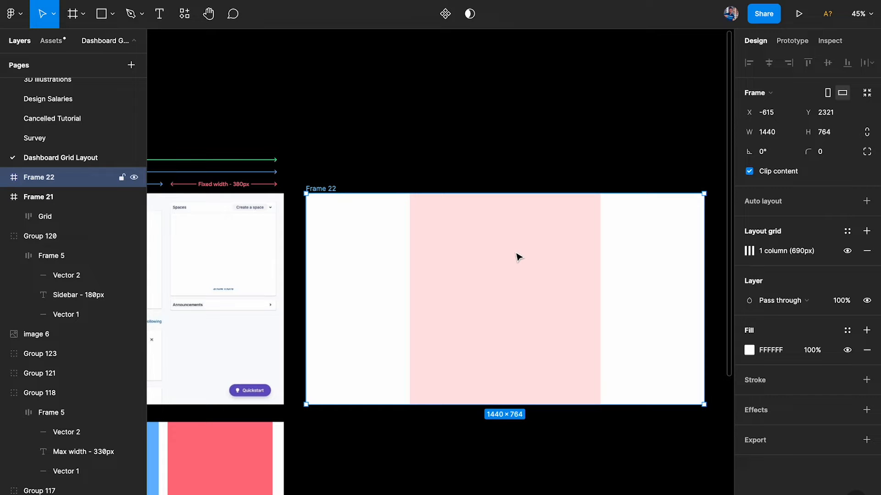
pyautogui.scroll(-2, 518, 257)
pyautogui.hscroll(-5, 542, 255)
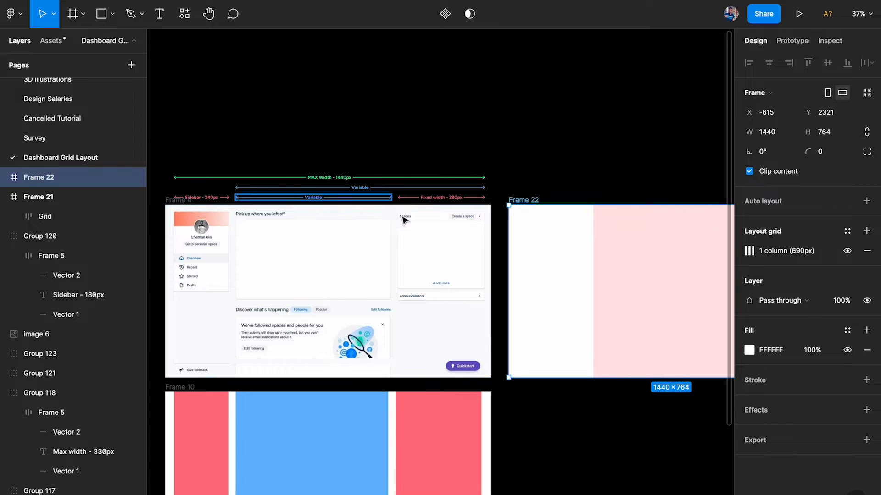
pyautogui.hscroll(1, 460, 266)
pyautogui.hscroll(5, 460, 266)
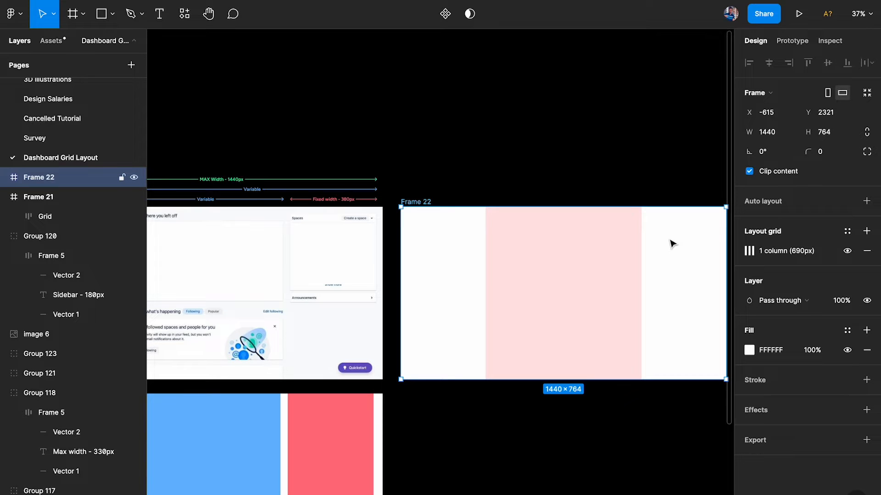
pyautogui.hscroll(-4, 555, 250)
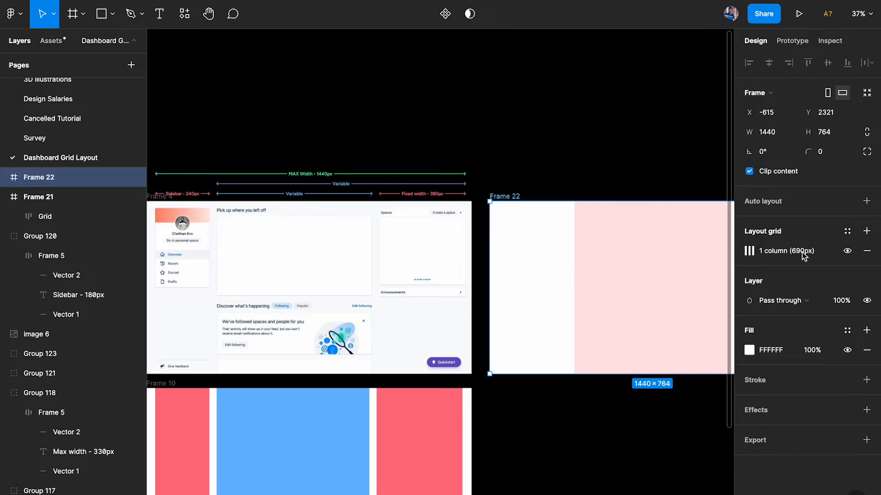
pyautogui.hscroll(10, 554, 262)
pyautogui.scroll(5, 443, 290)
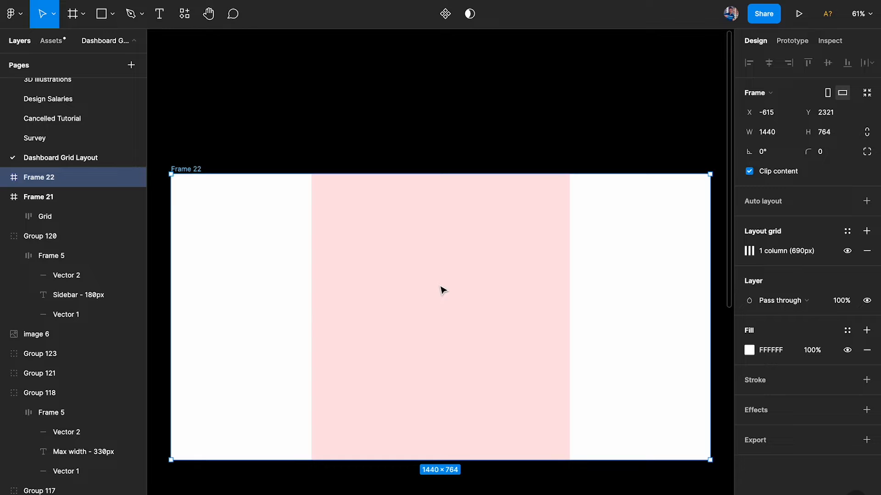
# - Measure the distance from Frame 4's left edge to its middle column with a temporary rectangle, and delete the rectangle
pyautogui.scroll(-3, 441, 290)
pyautogui.hscroll(-20, 442, 290)
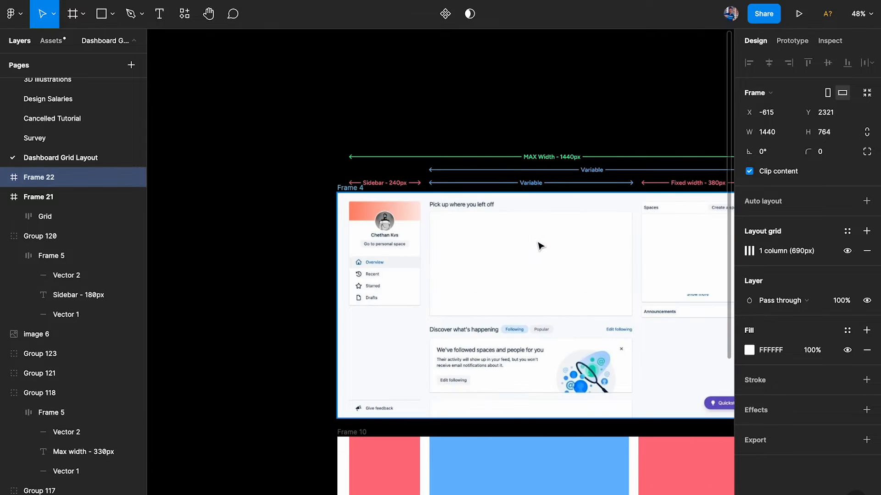
pyautogui.scroll(4, 536, 248)
pyautogui.hscroll(2, 540, 246)
pyautogui.scroll(4, 343, 293)
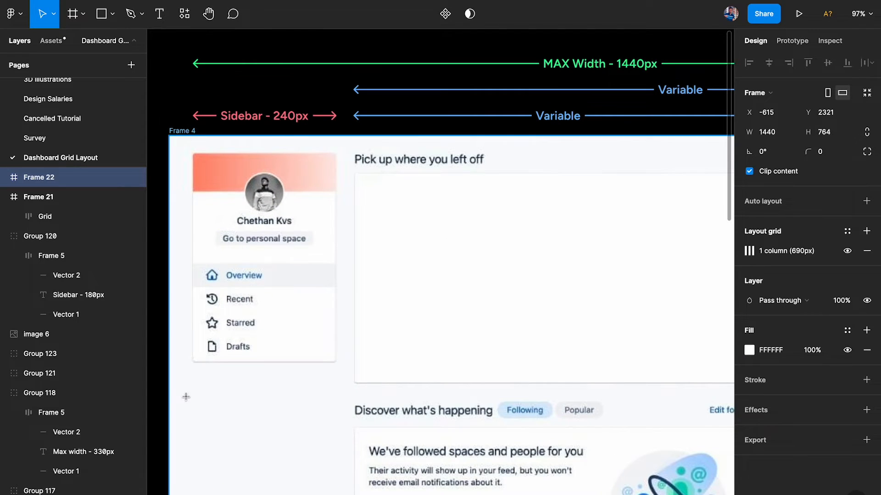
pyautogui.press('r')
pyautogui.moveTo(169, 388)
pyautogui.mouseDown()
pyautogui.moveTo(364, 399)
pyautogui.moveTo(359, 408)
pyautogui.moveTo(354, 332)
pyautogui.mouseUp()
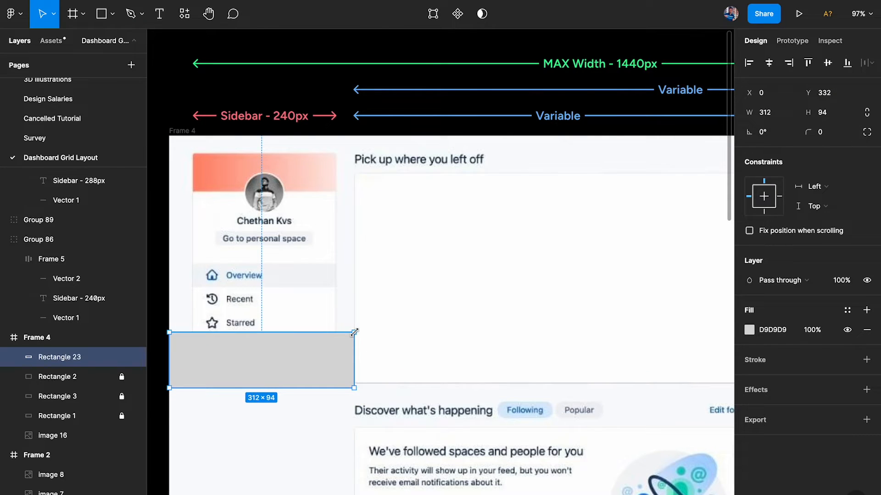
pyautogui.press('Delete')
# - Change Frame 22's grid column to type Left and offset it by the distance measured on Frame 4
pyautogui.scroll(-5, 357, 337)
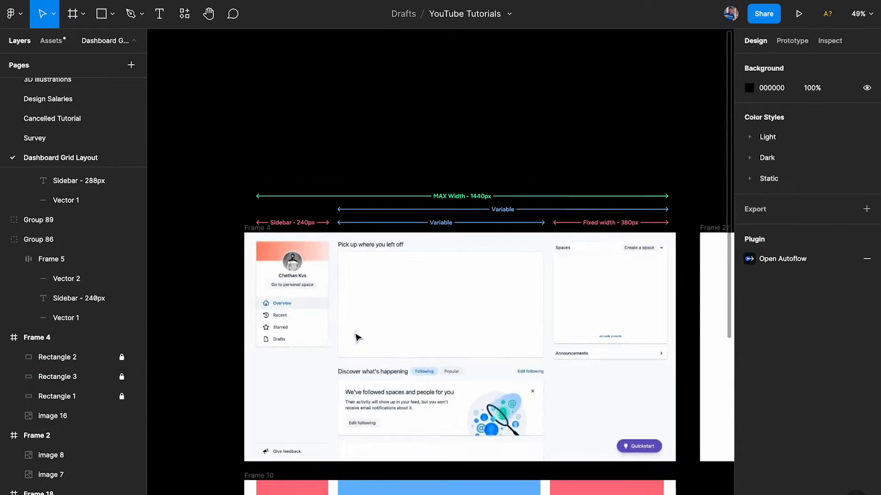
pyautogui.hscroll(10, 356, 336)
pyautogui.click(221, 343)
pyautogui.hscroll(-2, 212, 341)
pyautogui.hscroll(-2, 213, 344)
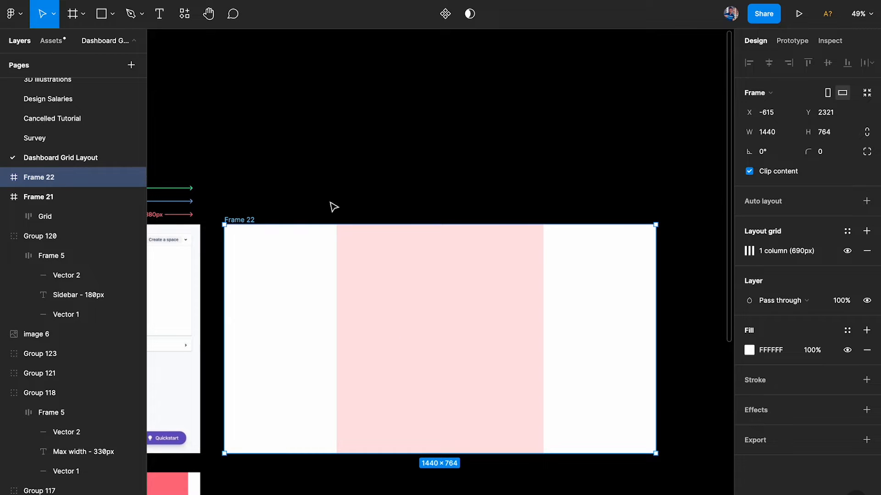
pyautogui.click(749, 251)
pyautogui.click(620, 347)
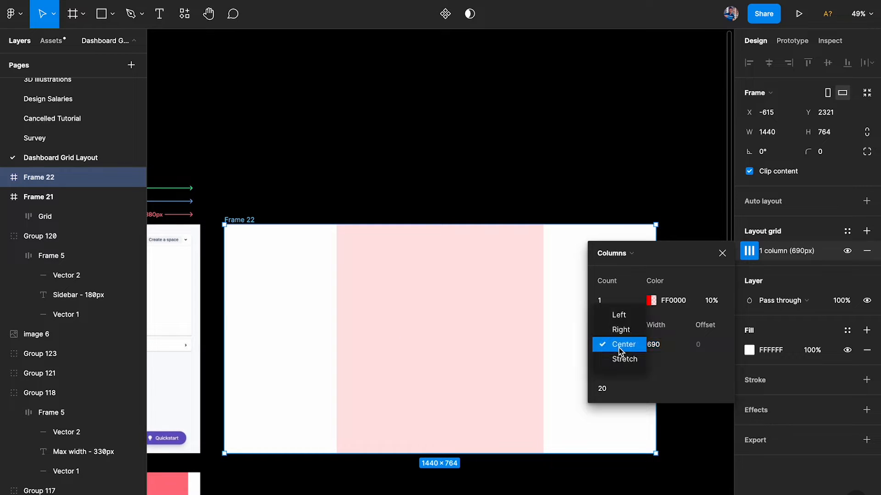
pyautogui.click(622, 317)
pyautogui.click(705, 349)
pyautogui.press('Return')
pyautogui.click(722, 255)
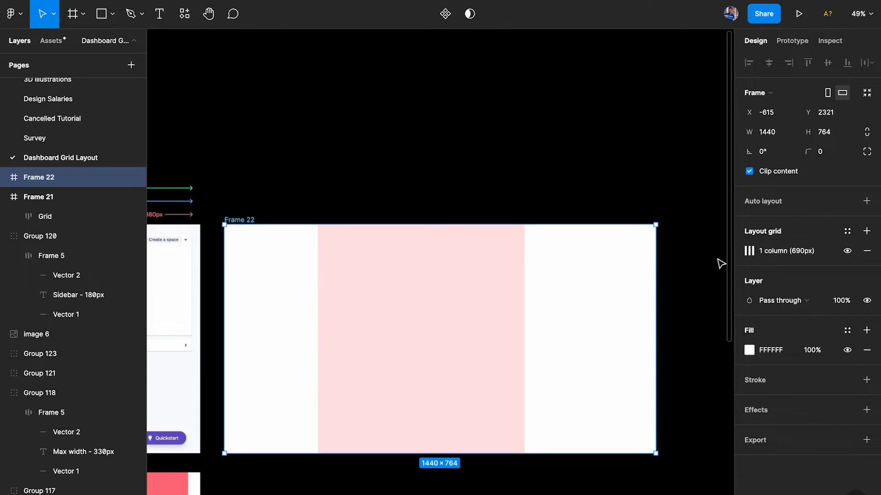
# - Draw a grey rectangle about 388 px high in Frame 22's left area and set its width to 240
pyautogui.scroll(2, 315, 350)
pyautogui.hscroll(-5, 395, 222)
pyautogui.press('r')
pyautogui.moveTo(401, 216); pyautogui.dragTo(438, 344)
pyautogui.click(786, 117)
pyautogui.write('240')
pyautogui.press('Return')
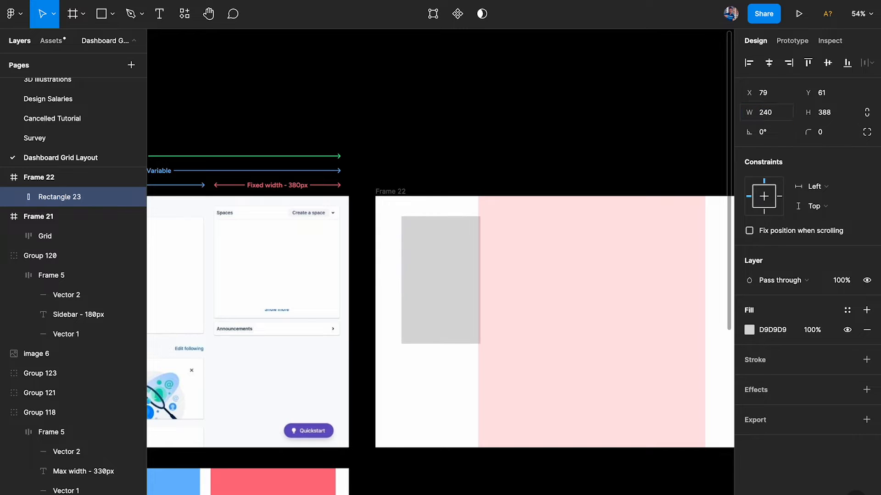
# - Move the grey rectangle up to Frame 22's top edge, about 34 px from the frame's left edge
pyautogui.moveTo(449, 278); pyautogui.dragTo(435, 259)
pyautogui.hscroll(-2, 572, 252)
pyautogui.keyDown('ctrl'); pyautogui.scroll(2, 583, 254); pyautogui.keyUp('ctrl')
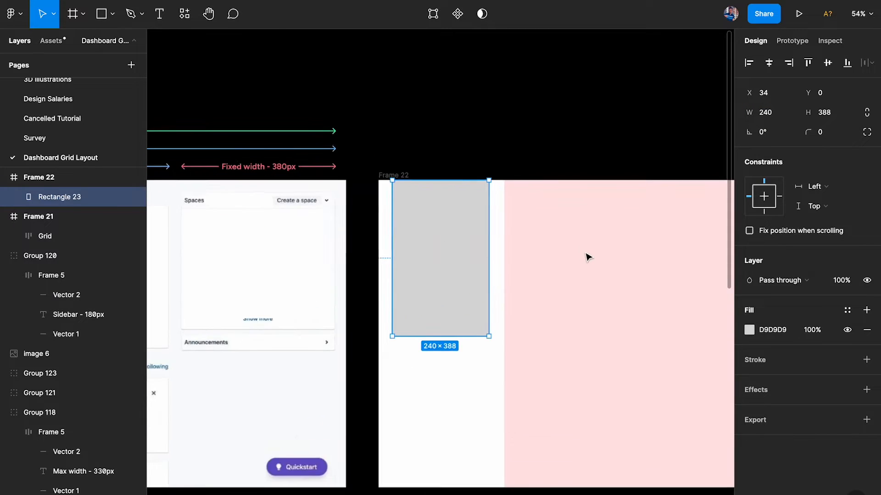
# - Measure the gap between Frame 4's left edge and the sidebar card with a temporary square, and delete the square
pyautogui.keyDown('ctrl'); pyautogui.scroll(-3, 586, 256); pyautogui.keyUp('ctrl')
pyautogui.hscroll(-10, 585, 255)
pyautogui.keyDown('ctrl'); pyautogui.scroll(3, 413, 257); pyautogui.keyUp('ctrl')
pyautogui.keyDown('ctrl'); pyautogui.scroll(5, 404, 255); pyautogui.keyUp('ctrl')
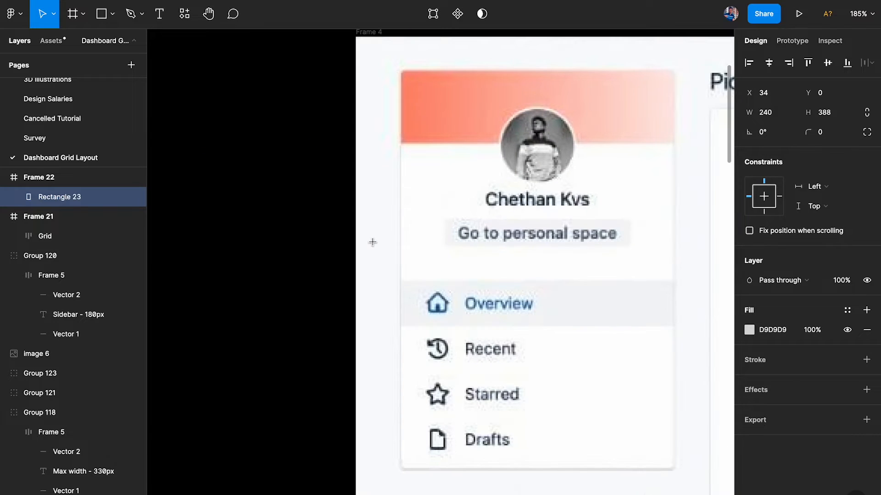
pyautogui.press('r')
pyautogui.moveTo(356, 235); pyautogui.dragTo(398, 279)
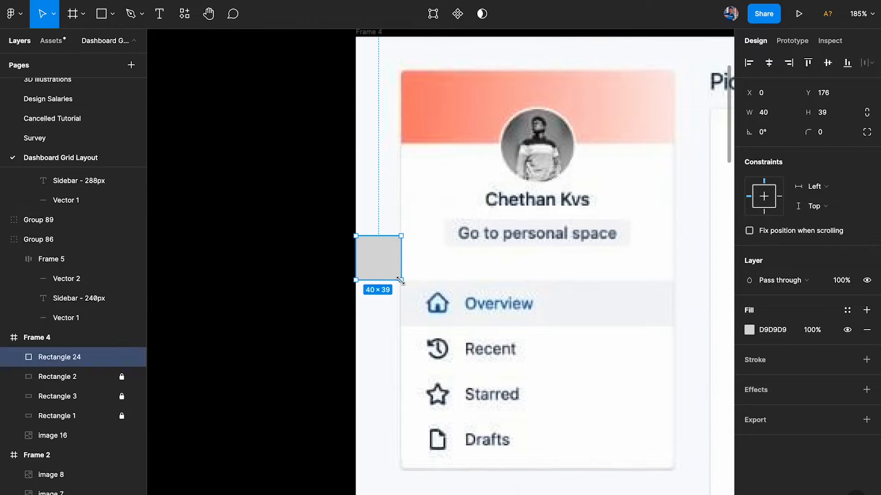
pyautogui.press('Delete')
# - Nudge the grey rectangle in Frame 22's left area to about 40 px from the frame's left edge
pyautogui.keyDown('ctrl'); pyautogui.scroll(-5, 403, 286); pyautogui.keyUp('ctrl')
pyautogui.hscroll(5, 403, 286)
pyautogui.click(444, 256)
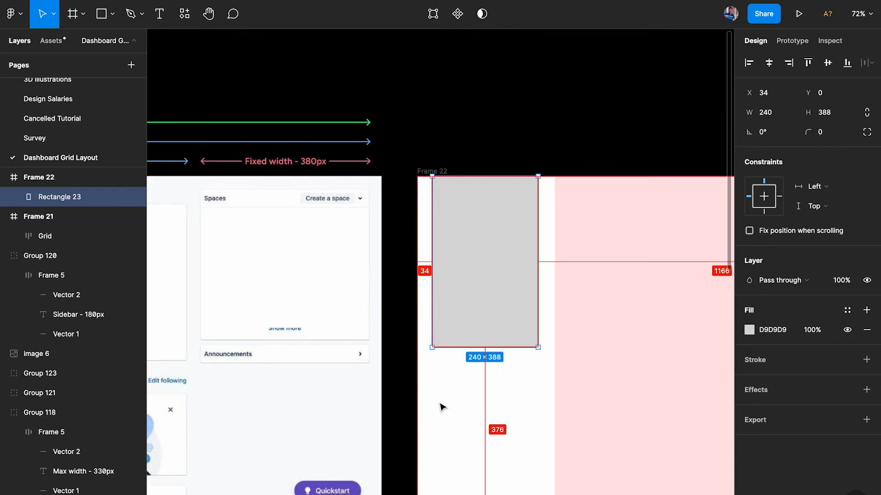
pyautogui.press('Right')
pyautogui.press('Right')
pyautogui.press('Right')
pyautogui.press('Right')
pyautogui.press('Right')
pyautogui.press('Right')
pyautogui.press('Right')
pyautogui.press('Left')
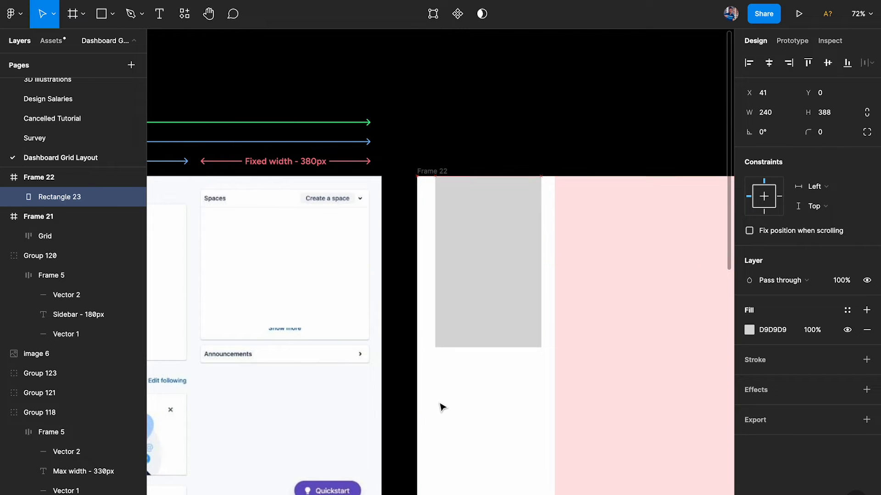
# - Stretch the grey rectangle to Frame 22's full 764 px height and place a copy of it beyond the far side of the pink column
pyautogui.scroll(-2, 443, 408)
pyautogui.scroll(-2, 442, 408)
pyautogui.moveTo(451, 254); pyautogui.dragTo(453, 423)
pyautogui.scroll(-3, 440, 285)
pyautogui.moveTo(440, 285); pyautogui.dragTo(666, 286)
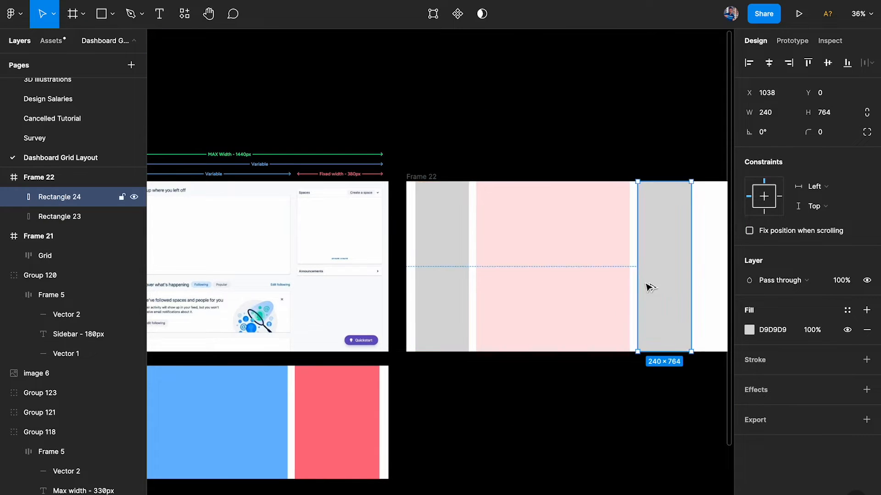
# - Shift the copied grey rectangle away from the pink column to X 1044
pyautogui.scroll(5, 633, 216)
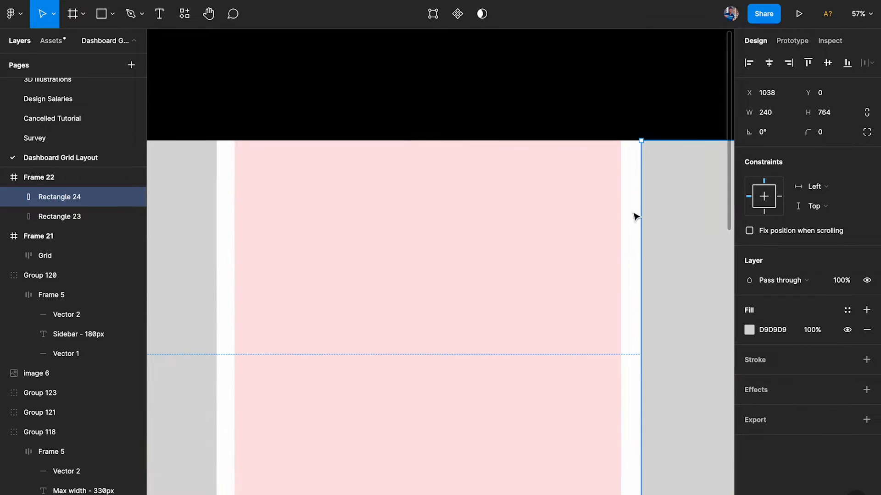
pyautogui.moveTo(668, 202); pyautogui.dragTo(661, 209)
pyautogui.hotkey('shift', 'Right')
pyautogui.hotkey('shift', 'Right')
pyautogui.hotkey('shift', 'Right')
pyautogui.hotkey('shift', 'Right')
pyautogui.press('Right')
pyautogui.press('Right')
pyautogui.scroll(-2, 589, 235)
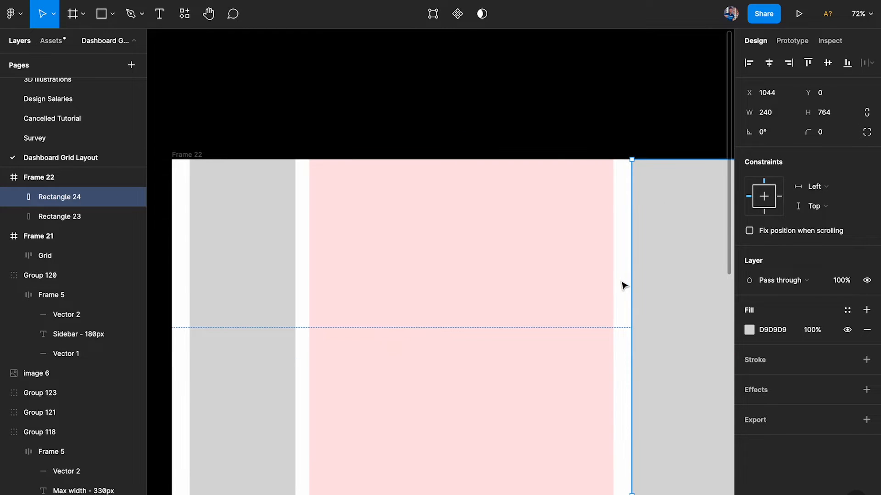
# - Set the copied grey rectangle's width to 380 and deselect it
pyautogui.scroll(-3, 624, 286)
pyautogui.click(765, 112)
pyautogui.write('380')
pyautogui.press('Return')
pyautogui.click(615, 108)
pyautogui.hscroll(3, 517, 201)
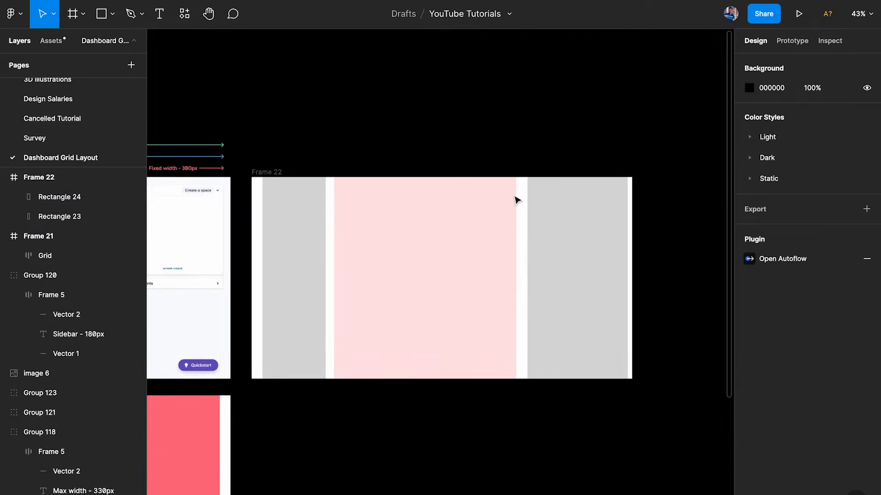
# - Move the 380 px rectangle closer to the pink column, leaving a gap of about 32 px
pyautogui.scroll(3, 517, 201)
pyautogui.hscroll(-5, 504, 236)
pyautogui.hscroll(3, 503, 235)
pyautogui.scroll(3, 652, 229)
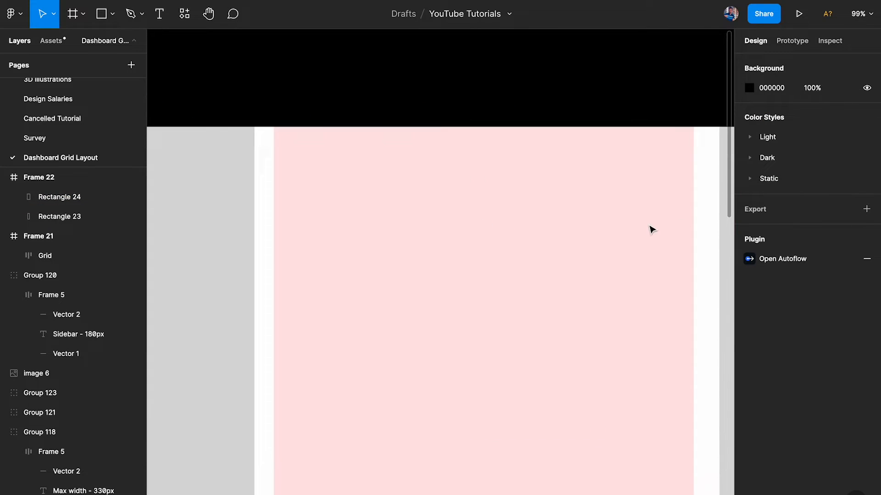
pyautogui.hscroll(3, 652, 229)
pyautogui.moveTo(645, 228); pyautogui.dragTo(621, 229)
pyautogui.scroll(-5, 504, 167)
pyautogui.click(460, 126)
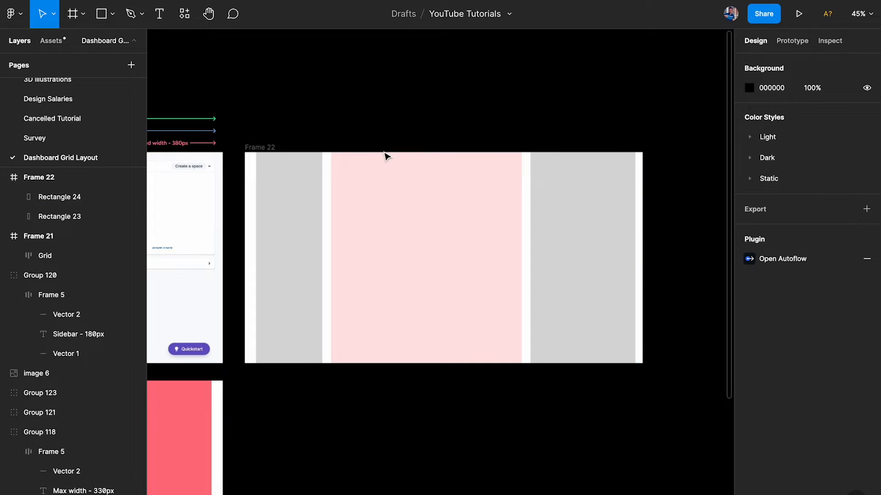
# - Draw a rectangle of about 690 × 266 px across the full width of the pink column, about 105 px below Frame 22's top edge
pyautogui.scroll(2, 387, 157)
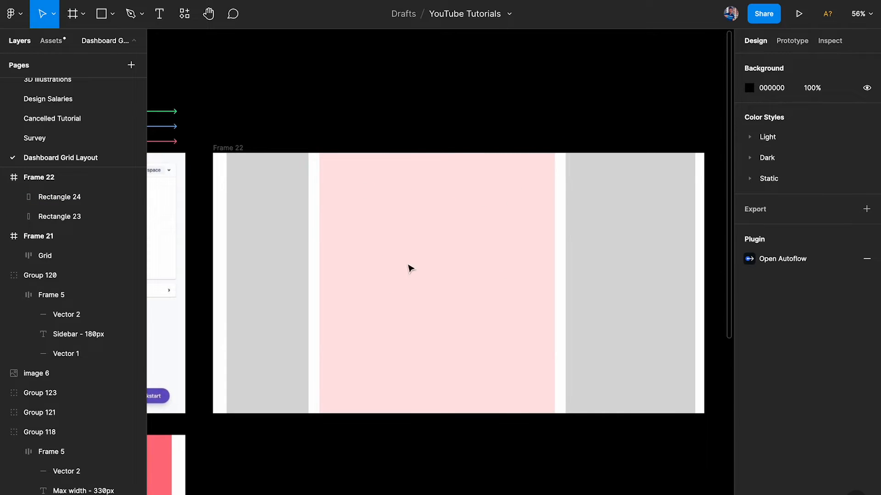
pyautogui.scroll(3, 404, 256)
pyautogui.press('r')
pyautogui.moveTo(270, 150)
pyautogui.mouseDown()
pyautogui.moveTo(507, 263)
pyautogui.moveTo(663, 297)
pyautogui.moveTo(648, 296)
pyautogui.mouseUp()
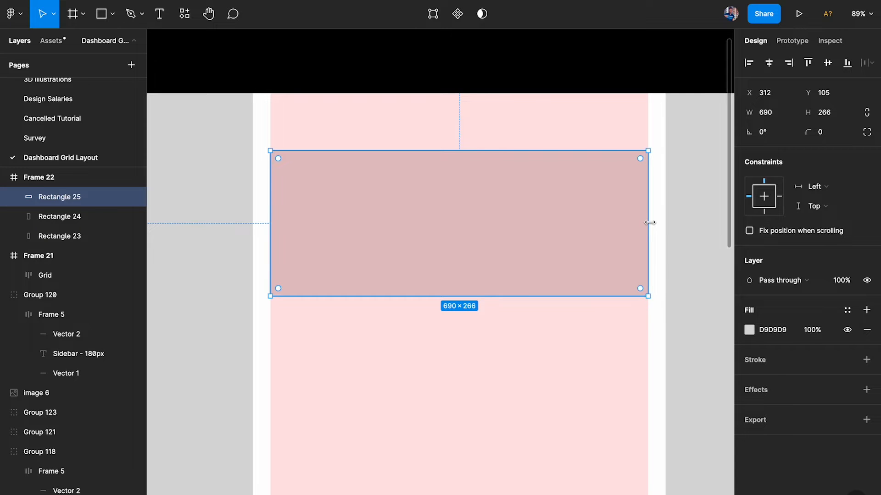
pyautogui.scroll(-3, 650, 222)
pyautogui.click(342, 145)
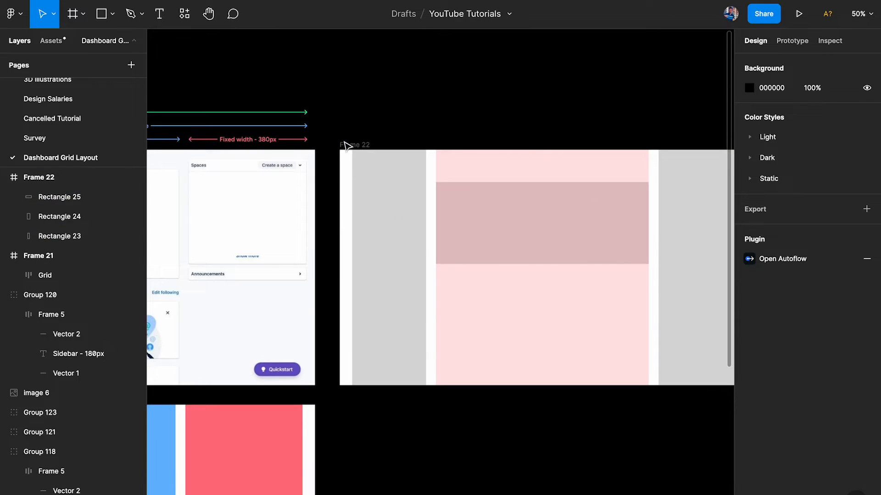
pyautogui.click(349, 145)
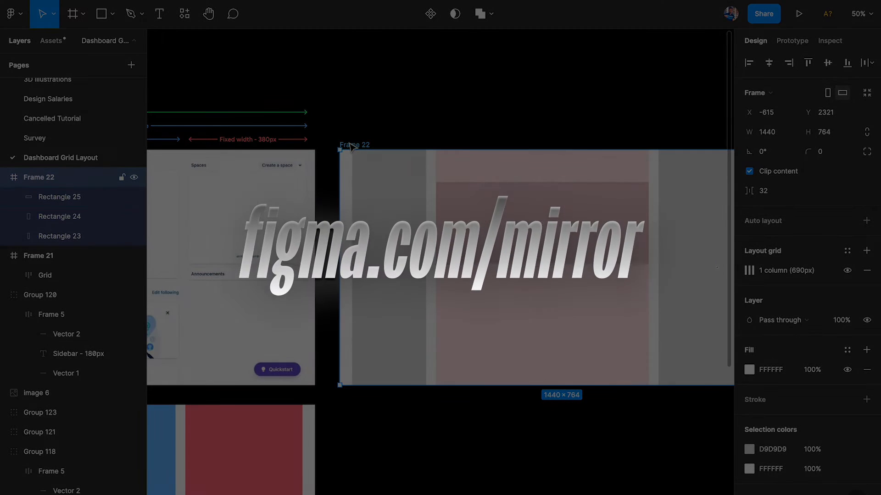
# - Narrow the rectangle in the pink column and set its width to 500
pyautogui.scroll(2, 527, 214)
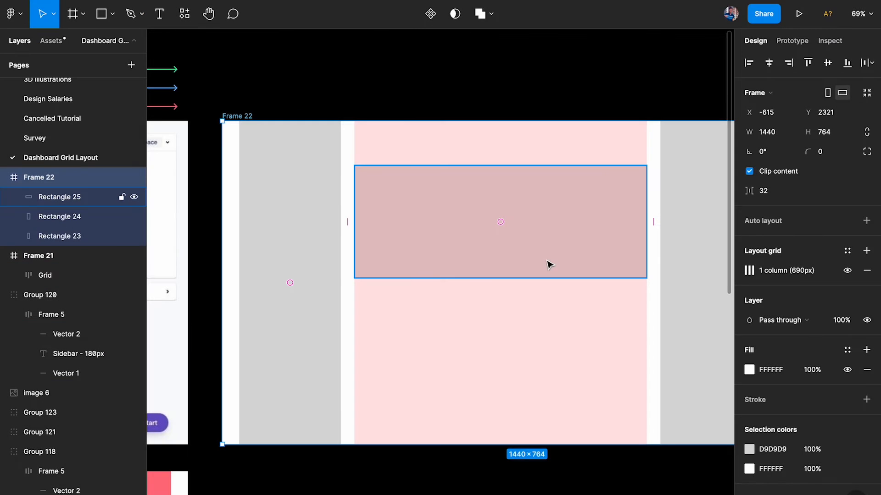
pyautogui.click(515, 221)
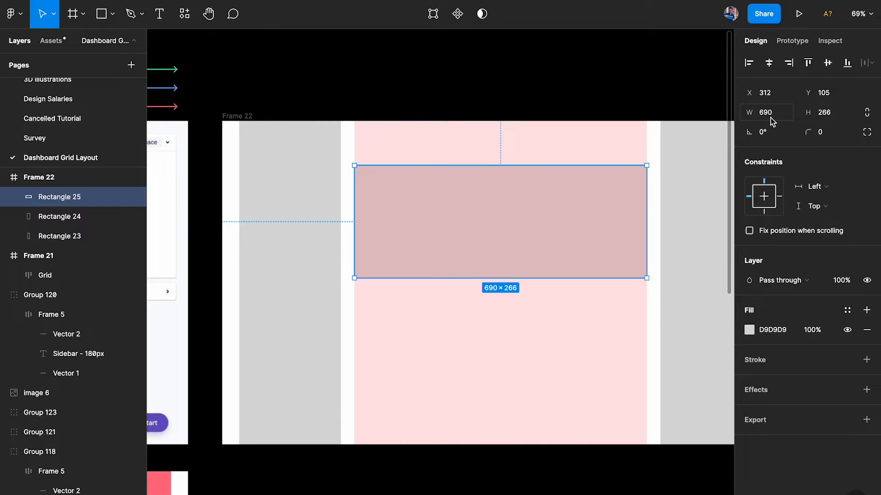
pyautogui.moveTo(646, 197); pyautogui.dragTo(590, 197)
pyautogui.click(782, 111)
pyautogui.write('500')
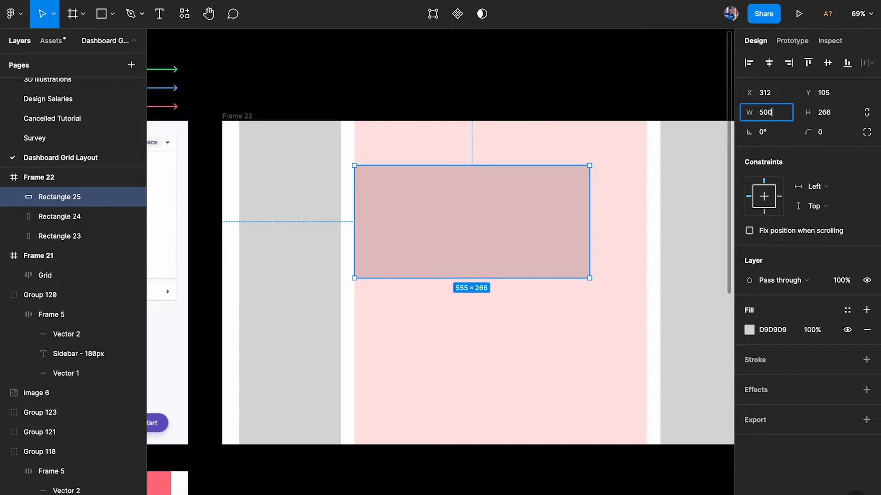
pyautogui.press('Return')
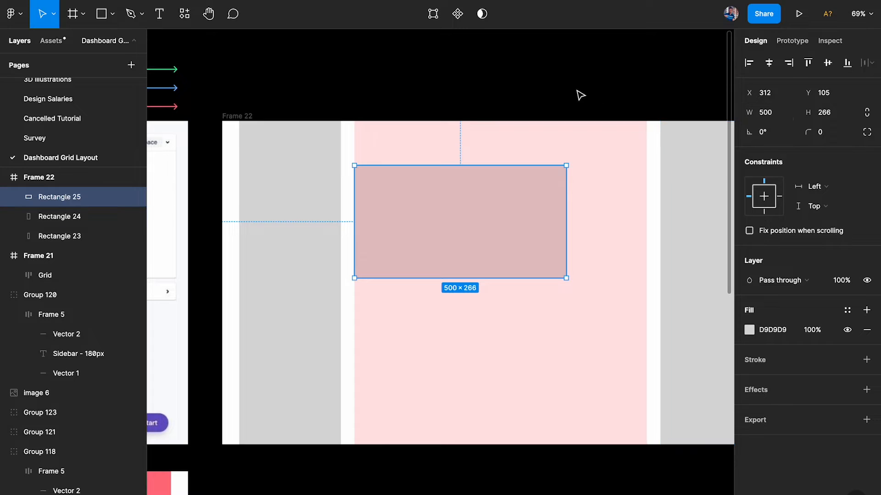
# - Widen the rectangle in the pink column to 690 px so it spans the column again
pyautogui.click(241, 116)
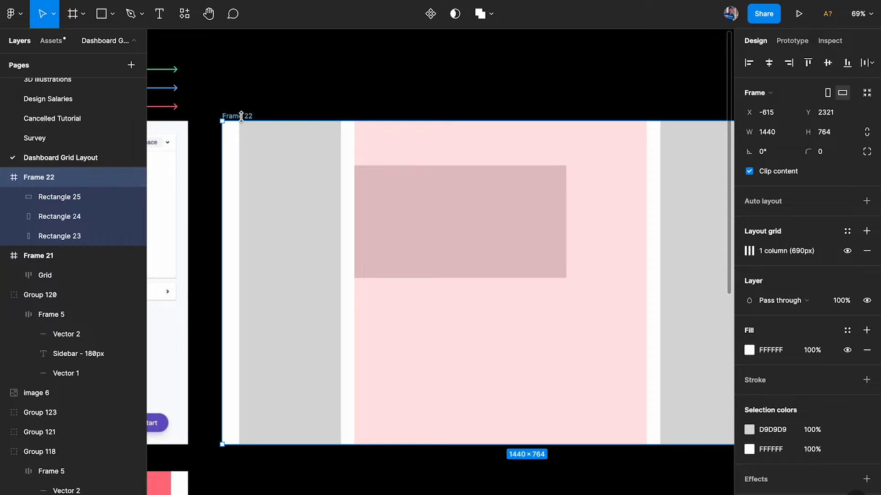
pyautogui.click(413, 241)
pyautogui.moveTo(566, 191); pyautogui.dragTo(648, 190)
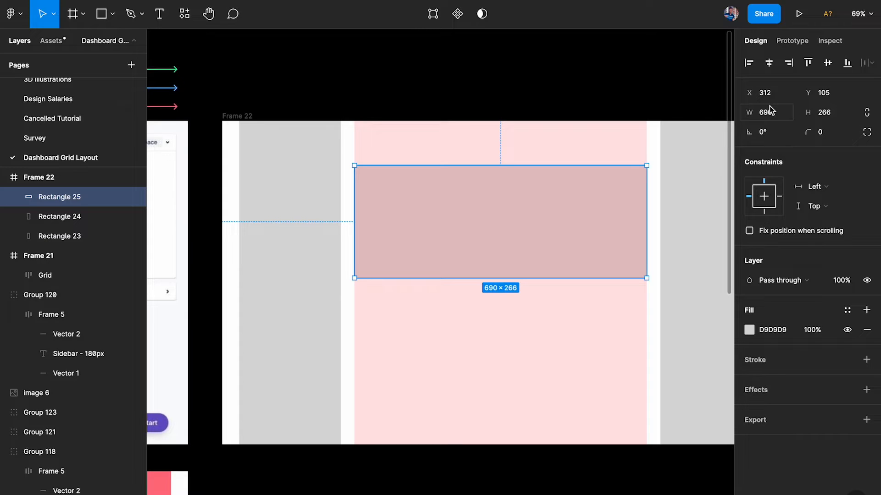
# - Hide the editor interface and examine Frame 23's layout with its sidebar and maximum-width labels
pyautogui.hotkey('ctrl', '\\')
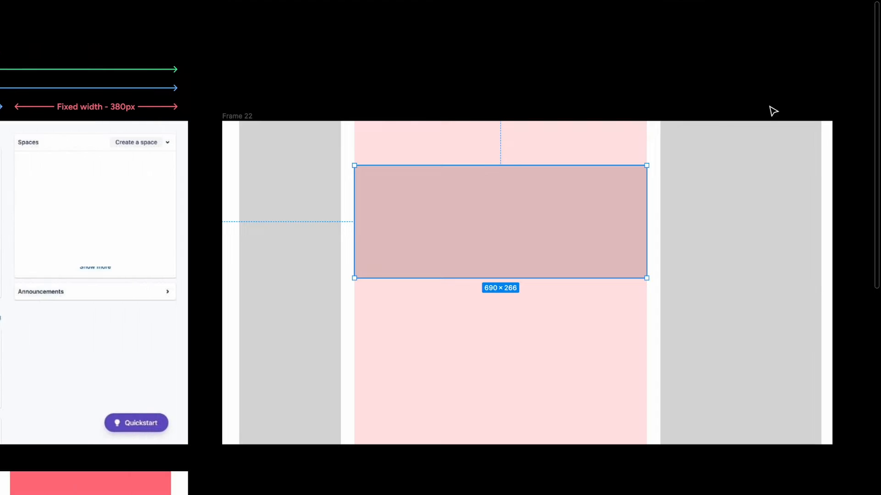
pyautogui.scroll(-5, 590, 250)
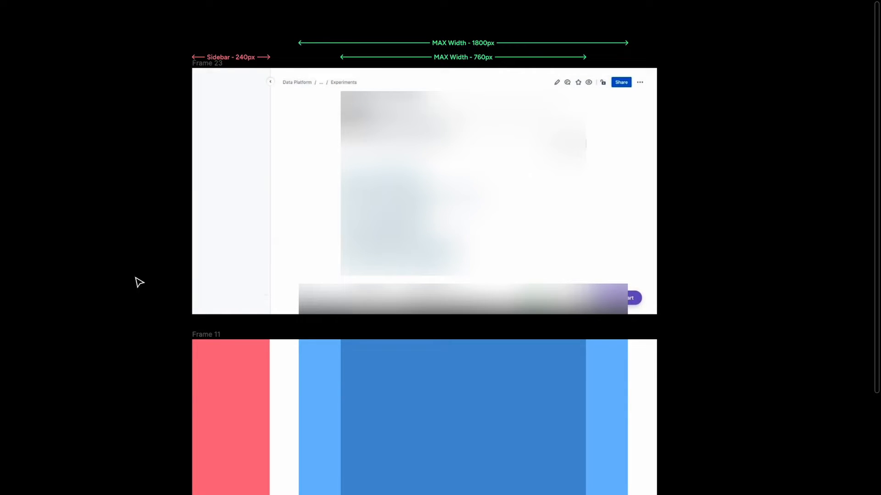
pyautogui.scroll(2, 177, 136)
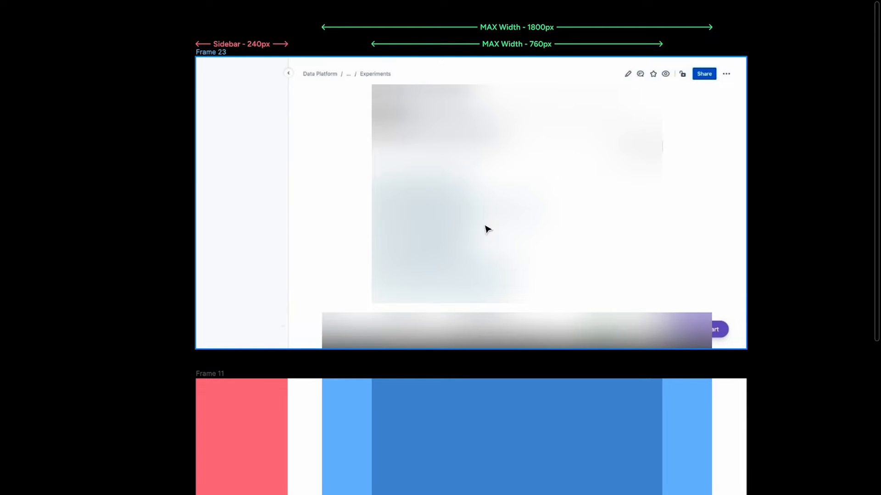
pyautogui.scroll(3, 459, 224)
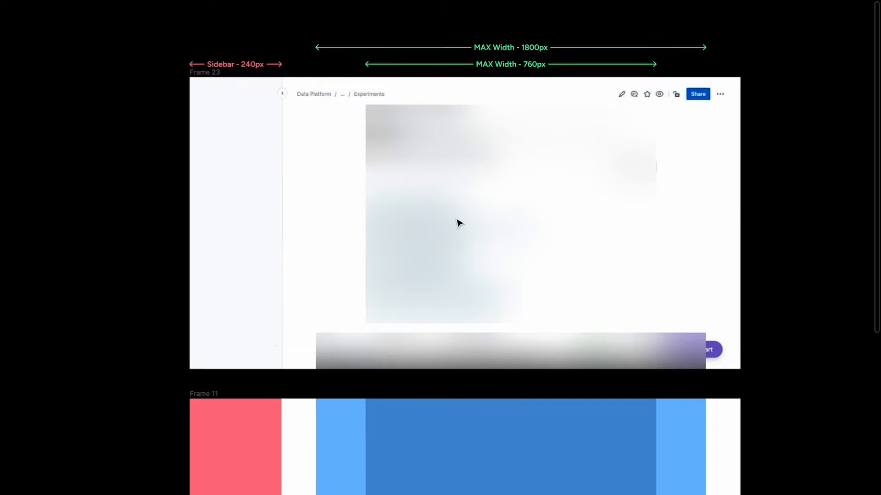
pyautogui.scroll(2, 459, 223)
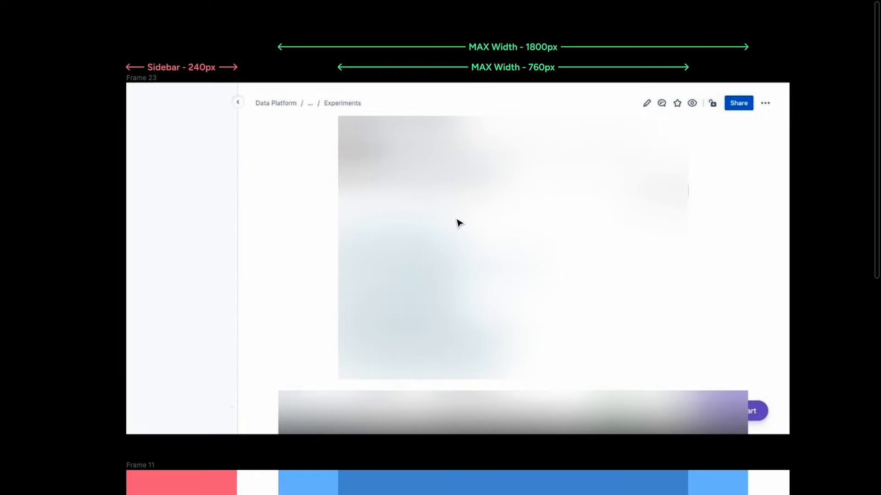
pyautogui.click(187, 68)
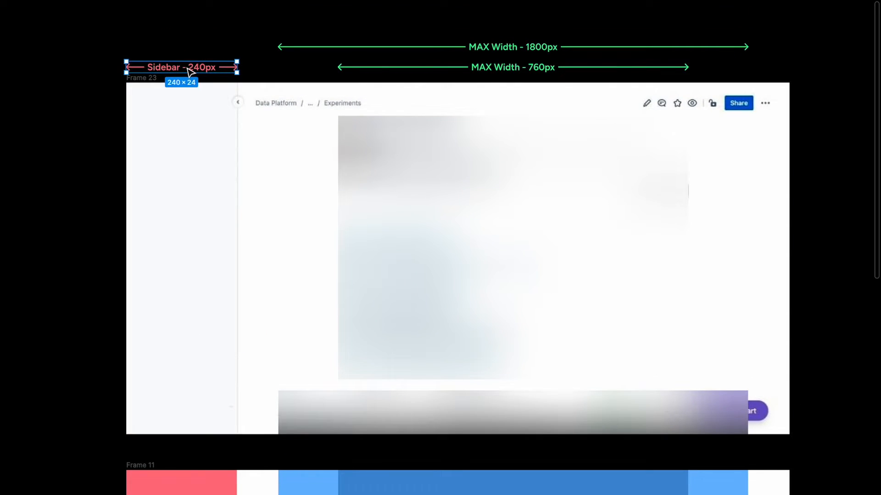
# - Go to Frame 4 and examine its sidebar, variable middle column, fixed-width column and outer margins
pyautogui.press('n')
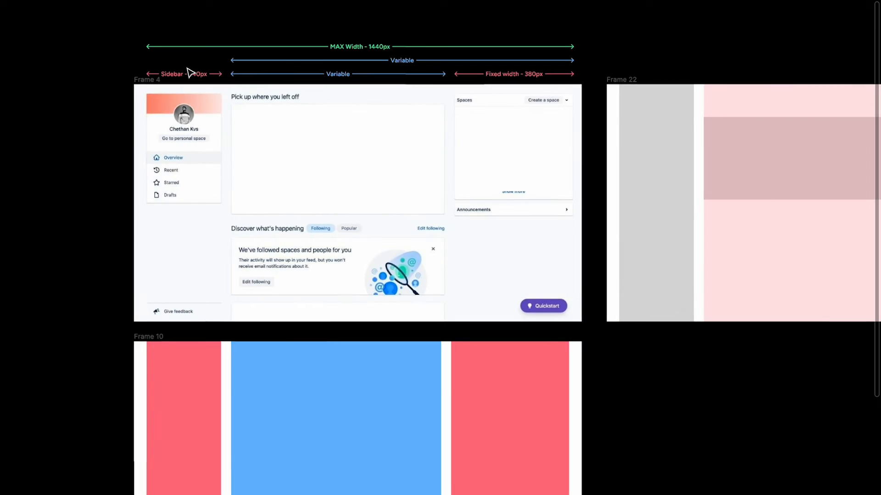
pyautogui.scroll(3, 125, 130)
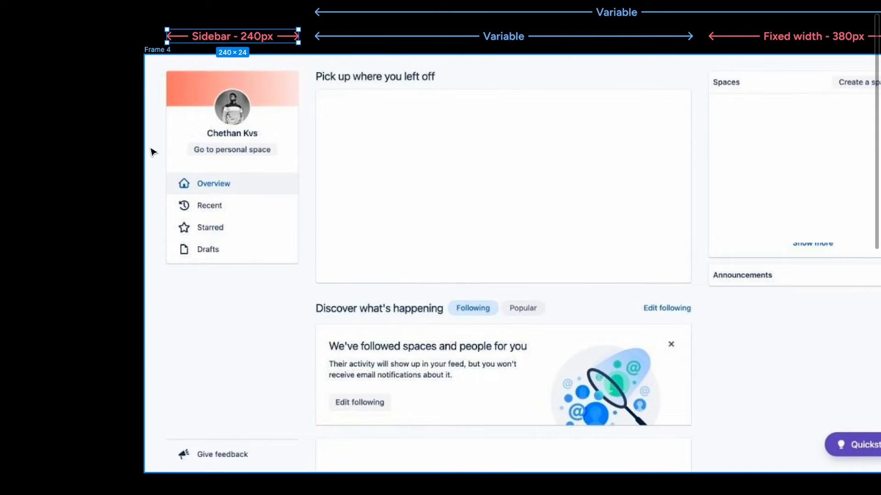
pyautogui.hscroll(10, 154, 184)
pyautogui.hscroll(-9, 468, 117)
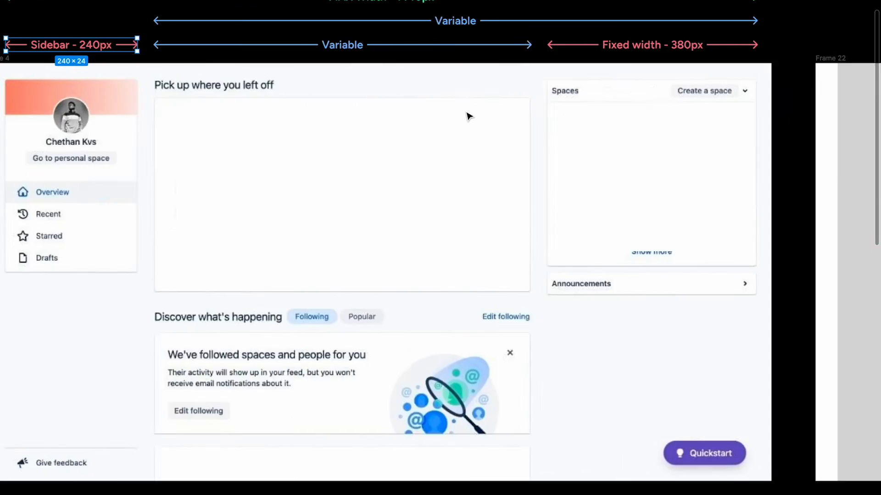
pyautogui.hscroll(6, 690, 87)
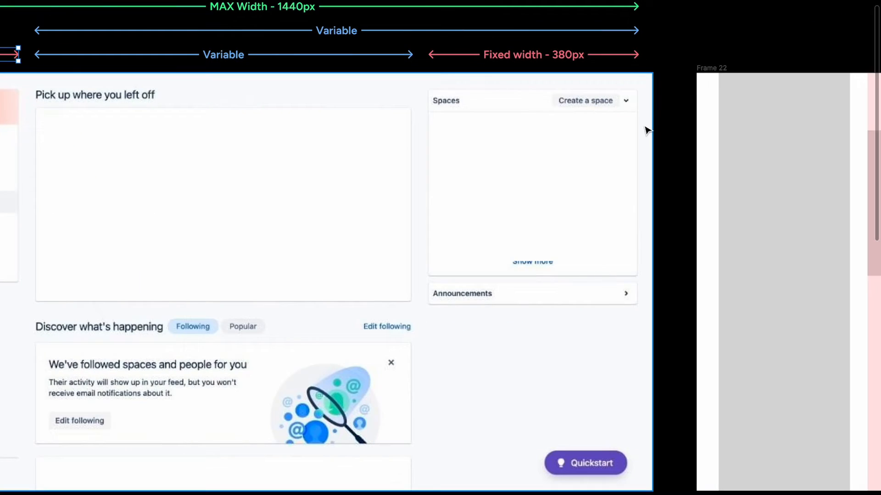
pyautogui.scroll(-5, 640, 133)
pyautogui.scroll(6, 358, 111)
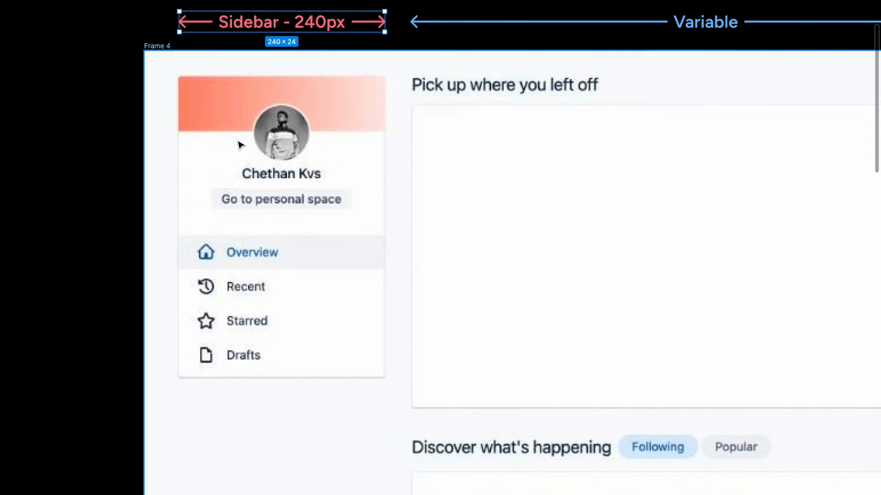
# - Measure the width of Frame 4's sidebar card with a temporary rectangle, and delete the rectangle
pyautogui.hotkey('ctrl', '\\')
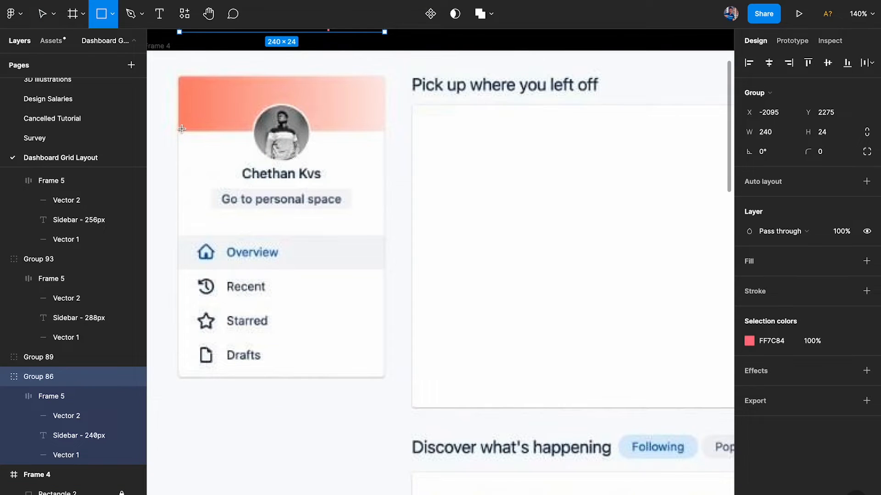
pyautogui.moveTo(179, 131)
pyautogui.mouseDown()
pyautogui.moveTo(302, 221)
pyautogui.moveTo(386, 223)
pyautogui.mouseUp()
pyautogui.scroll(3, 346, 228)
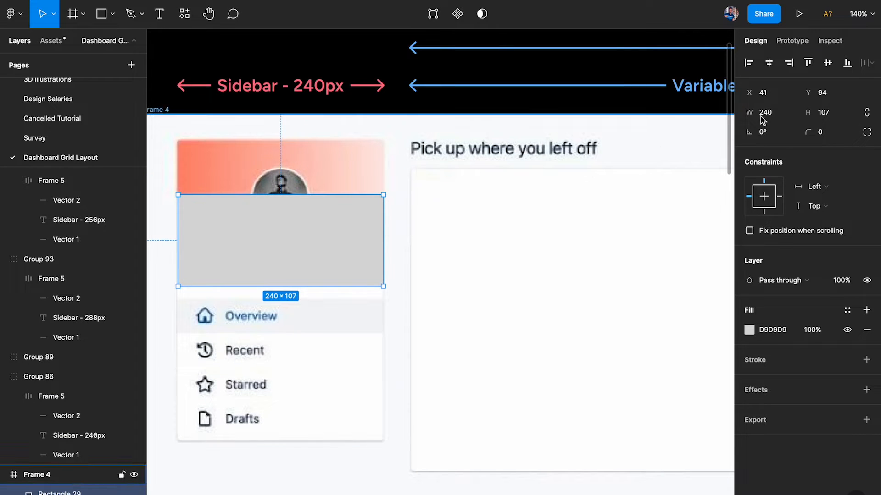
pyautogui.hotkey('ctrl', '\\')
pyautogui.press('Delete')
# - Review Frame 4's column labels and examine the sidebar and its collapse handle in Frame 23
pyautogui.scroll(-5, 328, 234)
pyautogui.hscroll(10, 329, 234)
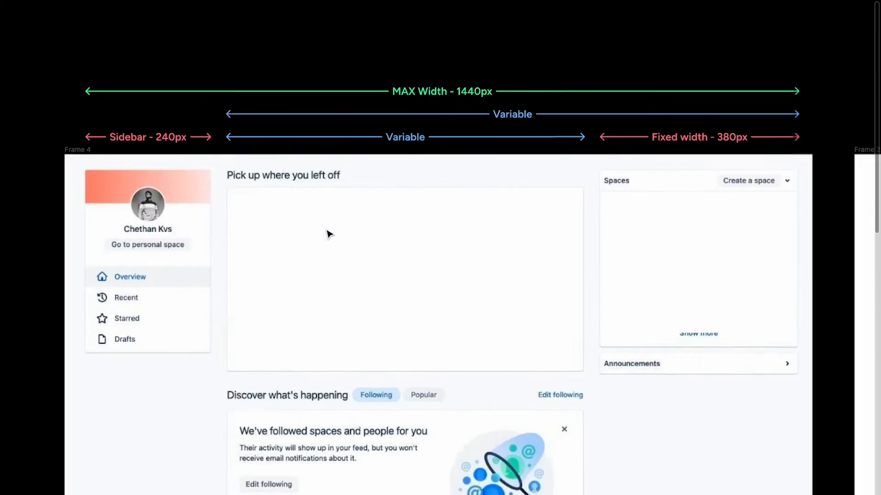
pyautogui.press('n')
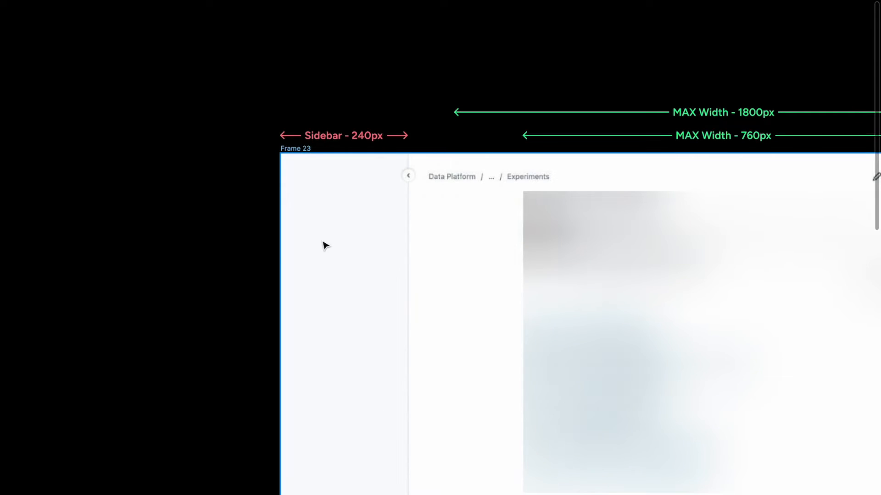
pyautogui.scroll(2, 327, 253)
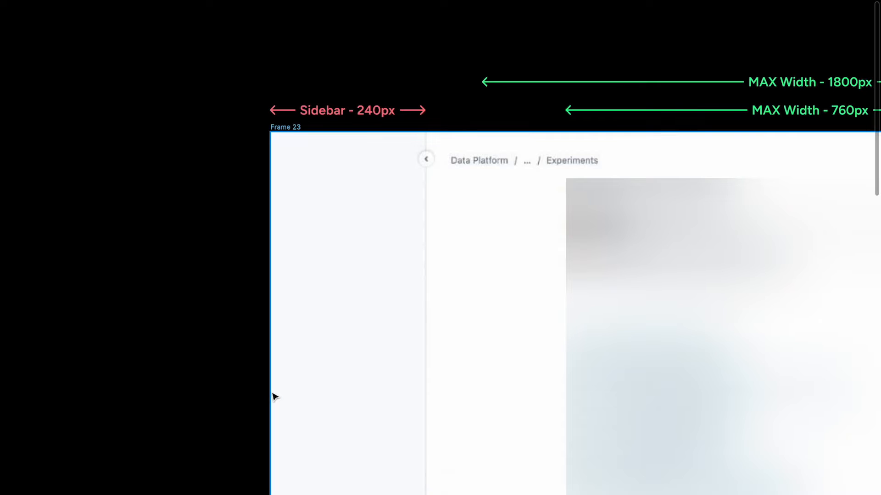
pyautogui.scroll(-3, 356, 315)
pyautogui.scroll(-2, 362, 257)
pyautogui.scroll(4, 381, 192)
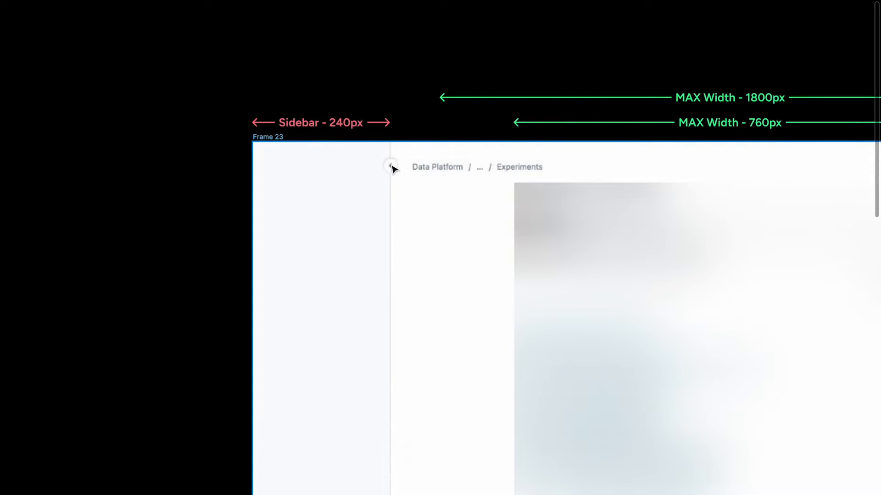
# - Examine Frame 23's page layout and check the drawn sizes of its two maximum-width labels
pyautogui.scroll(-3, 392, 168)
pyautogui.hscroll(3, 413, 299)
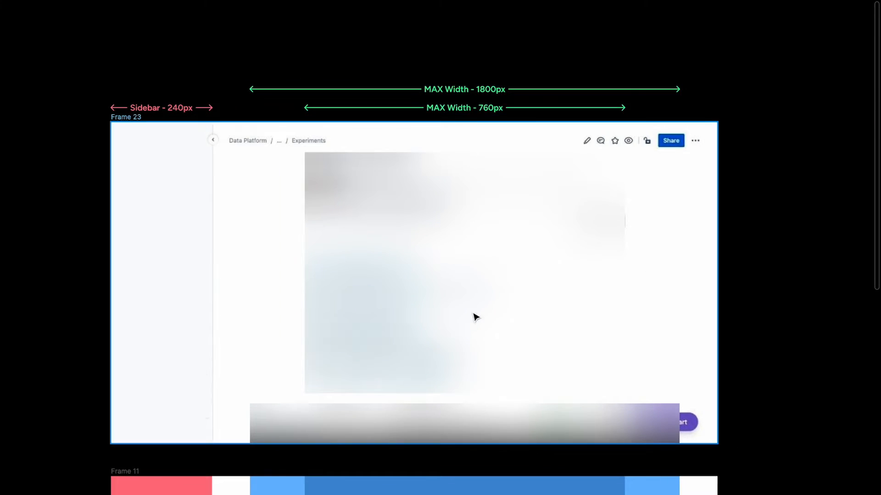
pyautogui.scroll(2, 499, 82)
pyautogui.click(498, 116)
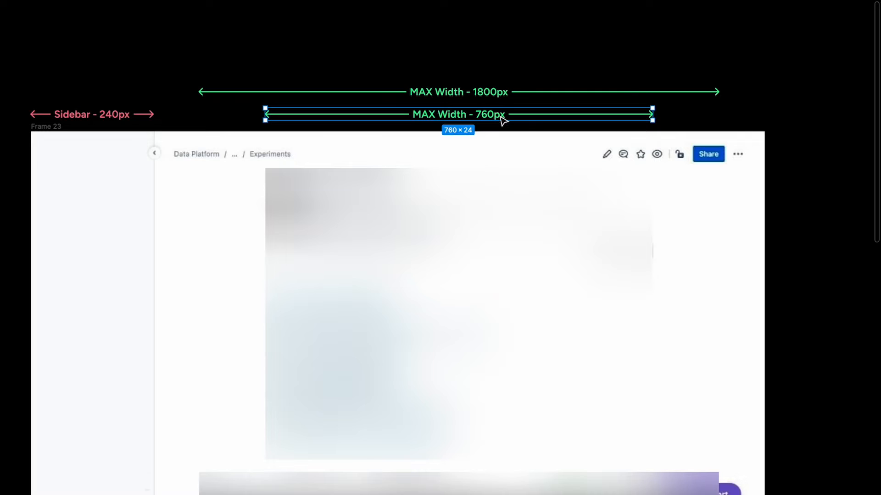
pyautogui.click(496, 93)
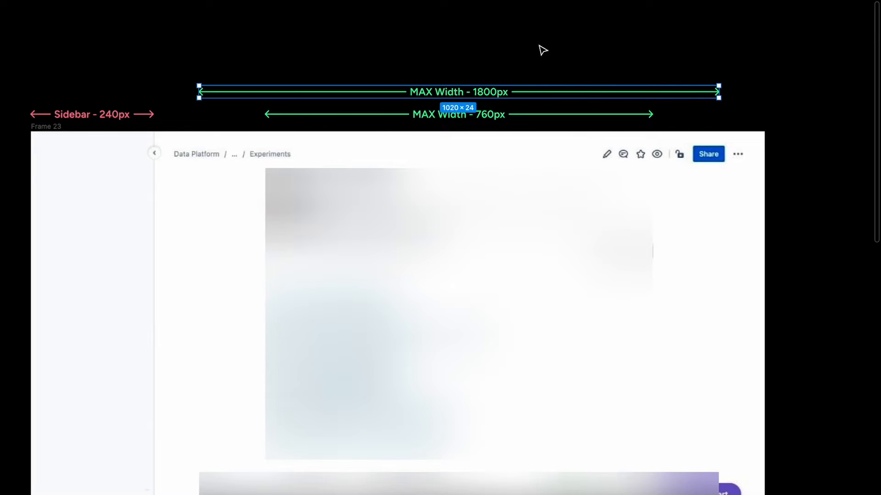
pyautogui.press('Escape')
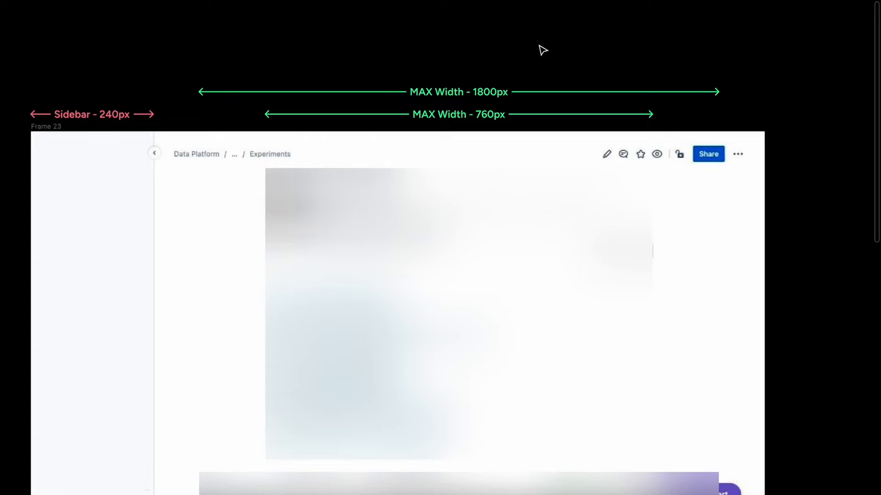
# - Select Frame 11 below Frame 23 and show the editor interface again
pyautogui.scroll(-5, 542, 50)
pyautogui.scroll(-5, 488, 157)
pyautogui.scroll(5, 328, 264)
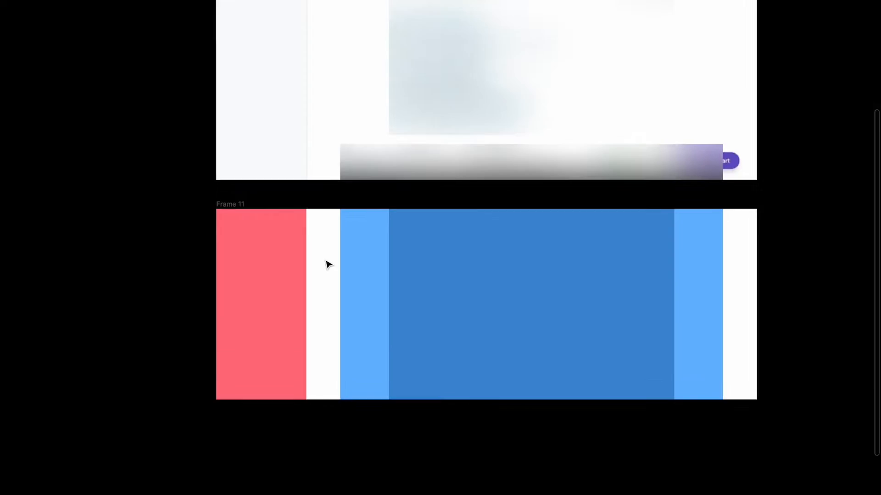
pyautogui.click(215, 196)
pyautogui.hotkey('shift', '1')
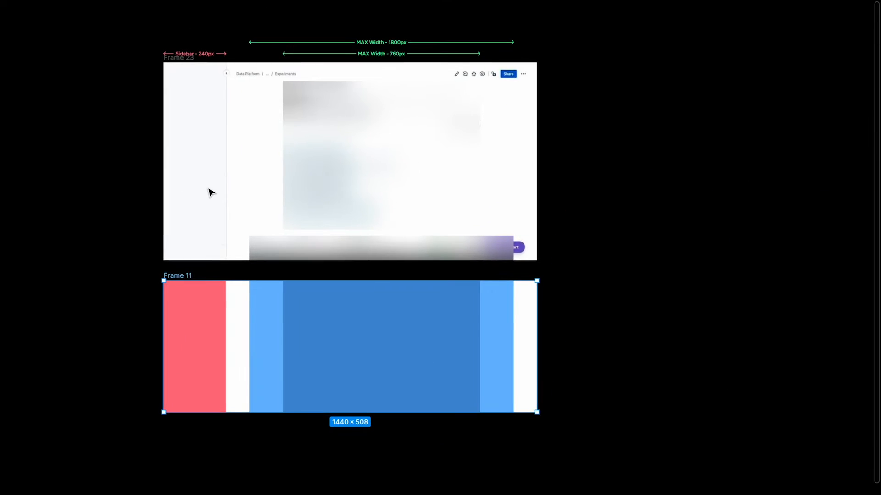
pyautogui.scroll(1, 224, 160)
pyautogui.hotkey('ctrl', '\\')
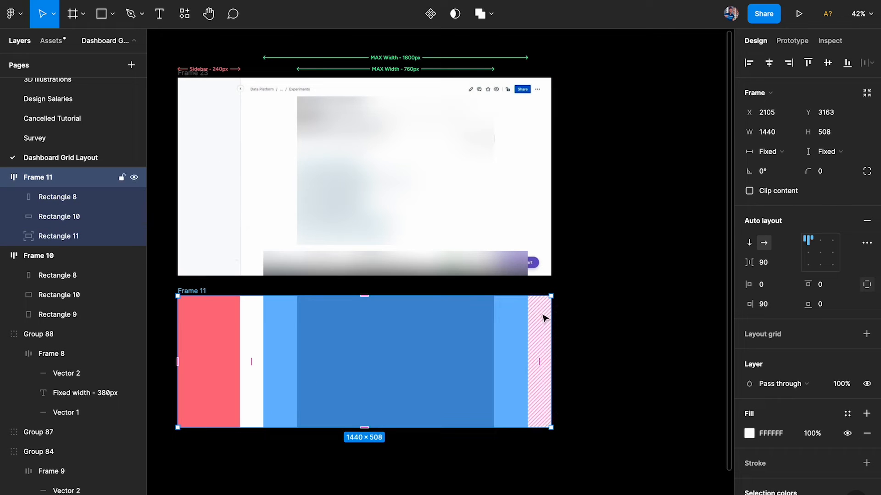
# - Try a width of 1920 for Frame 11, and undo the resize
pyautogui.click(787, 136)
pyautogui.write('1920')
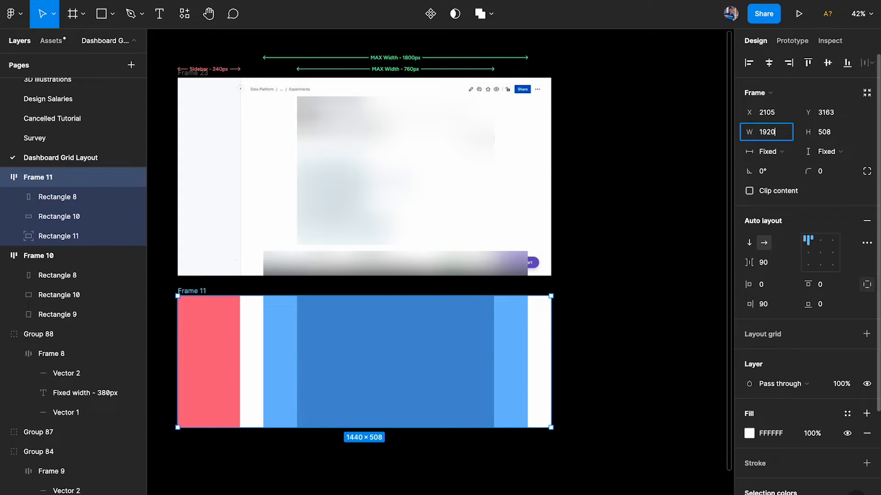
pyautogui.press('Return')
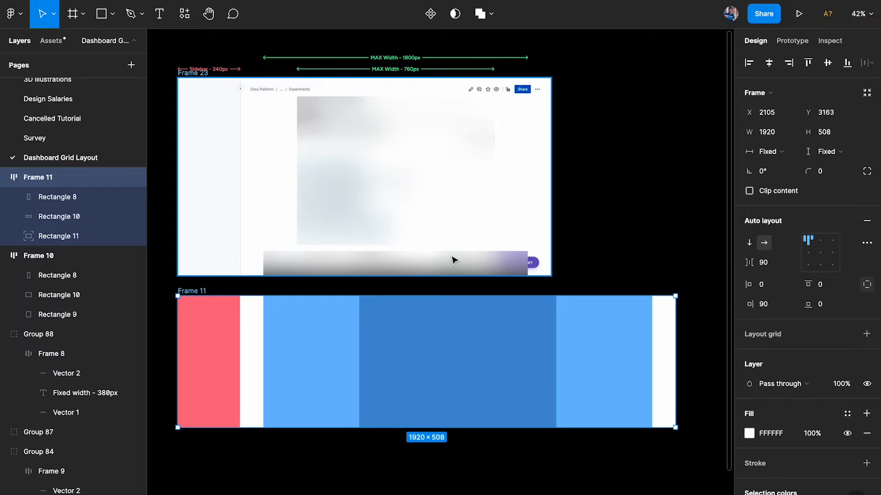
pyautogui.hotkey('ctrl', 'z')
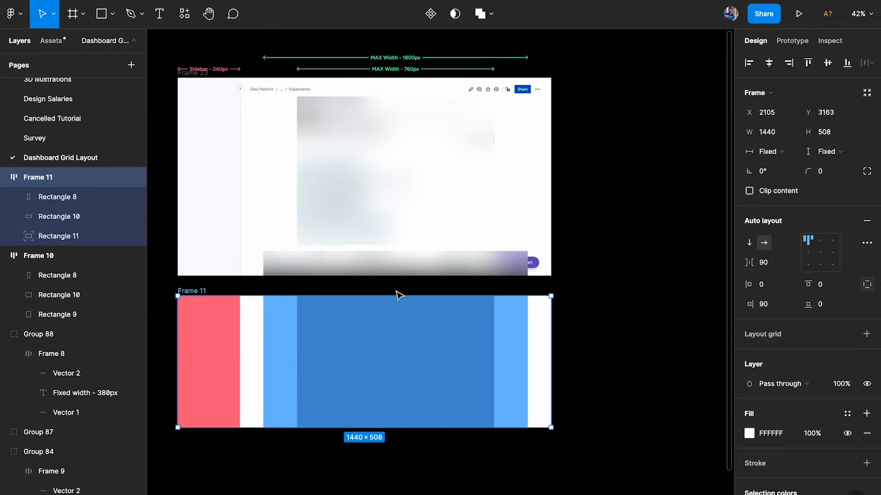
# - Compare Frame 23's page image and maximum-width labels with the dark-blue and light-blue columns in Frame 11
pyautogui.click(393, 137)
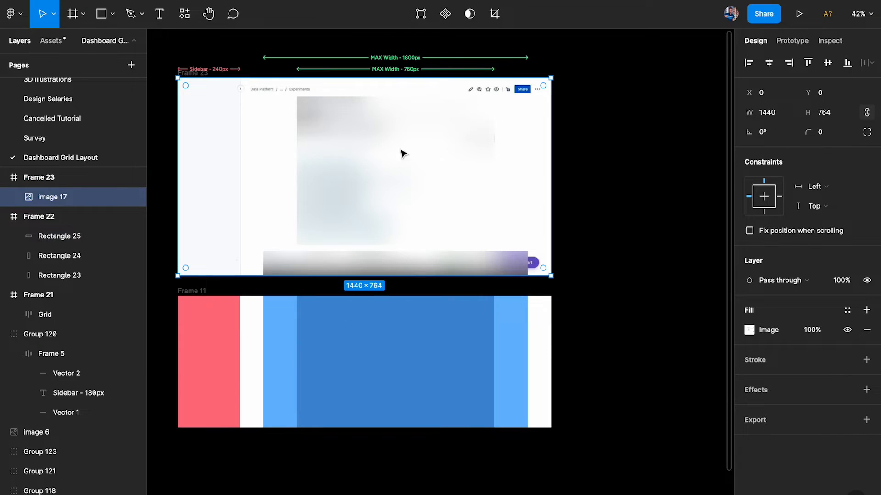
pyautogui.click(372, 336)
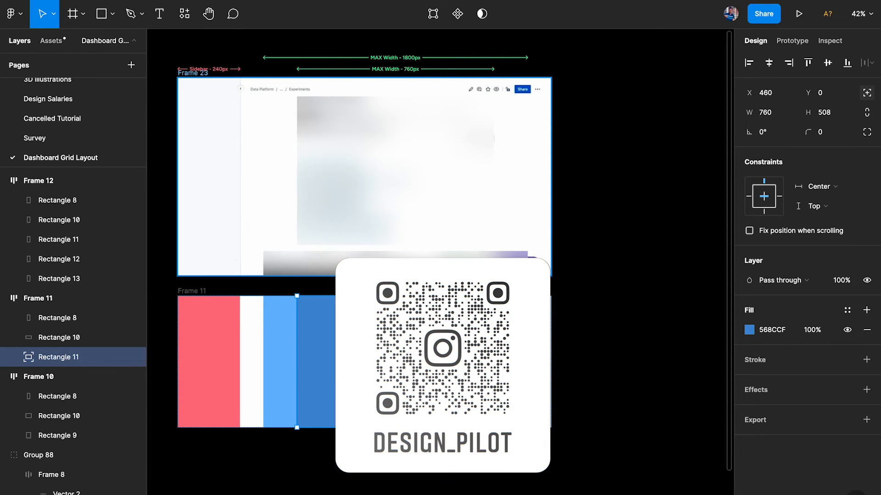
pyautogui.click(515, 350)
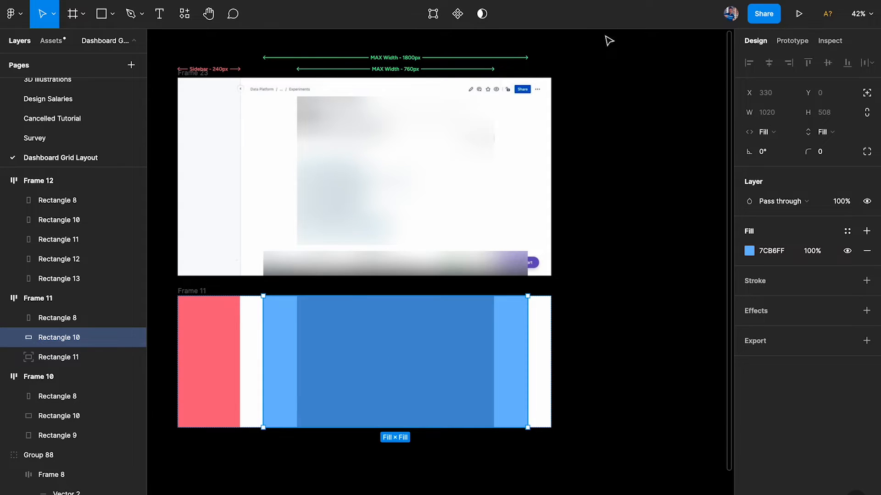
pyautogui.scroll(5, 389, 52)
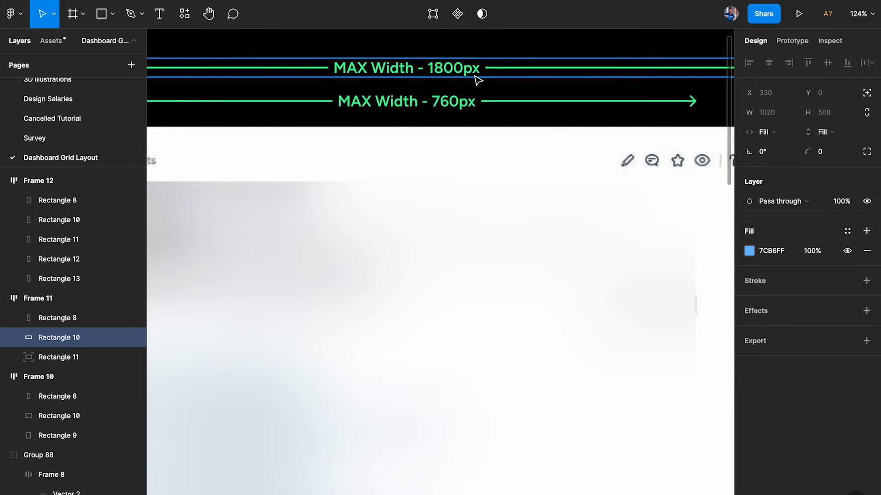
pyautogui.scroll(-5, 477, 81)
pyautogui.scroll(-5, 476, 133)
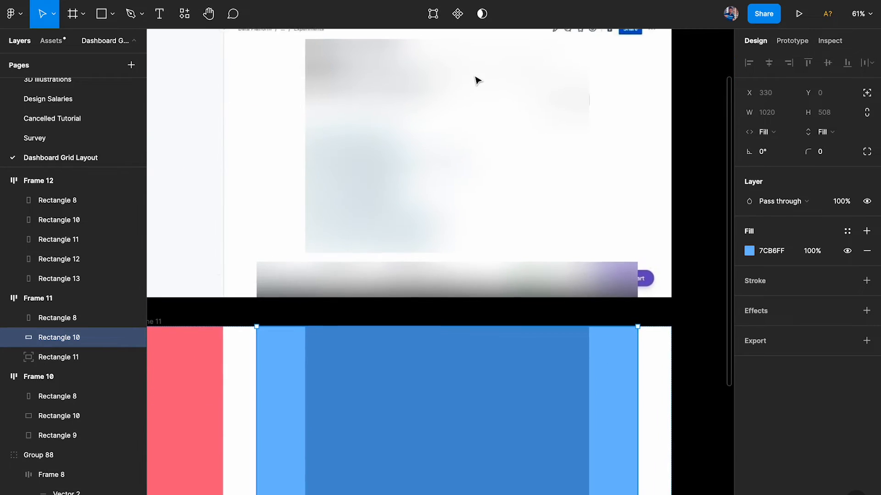
# - Stretch Frame 11 to a width of about 1854 and check the light-blue column's width
pyautogui.click(234, 248)
pyautogui.scroll(-1, 580, 320)
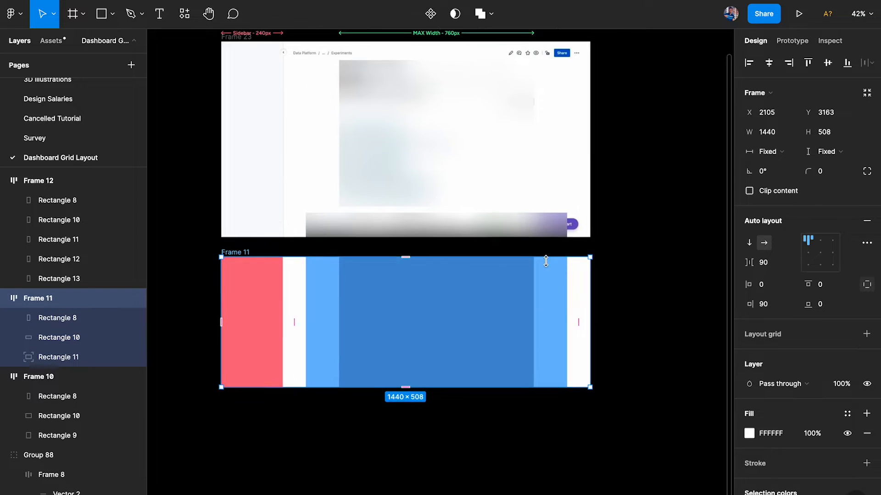
pyautogui.hscroll(2, 574, 289)
pyautogui.moveTo(564, 288); pyautogui.dragTo(669, 280)
pyautogui.click(584, 291)
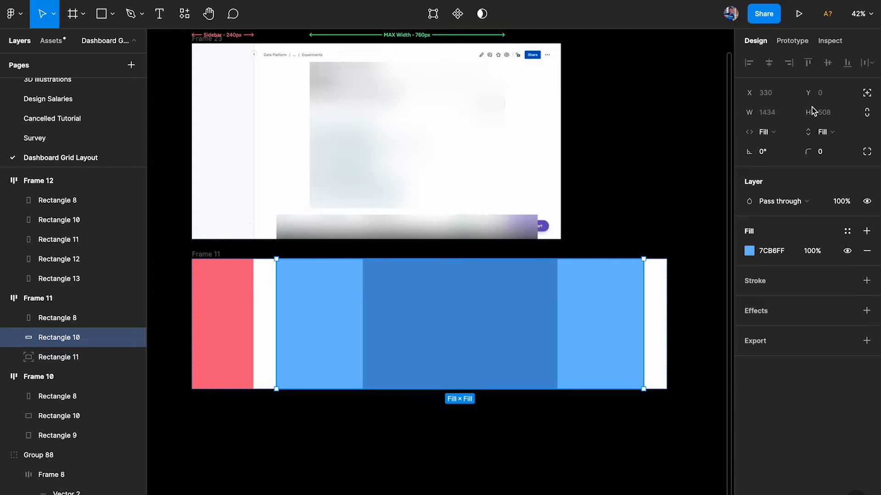
# - Set Frame 11's width to 3840 and move the frame down, clear of Frame 12
pyautogui.click(209, 254)
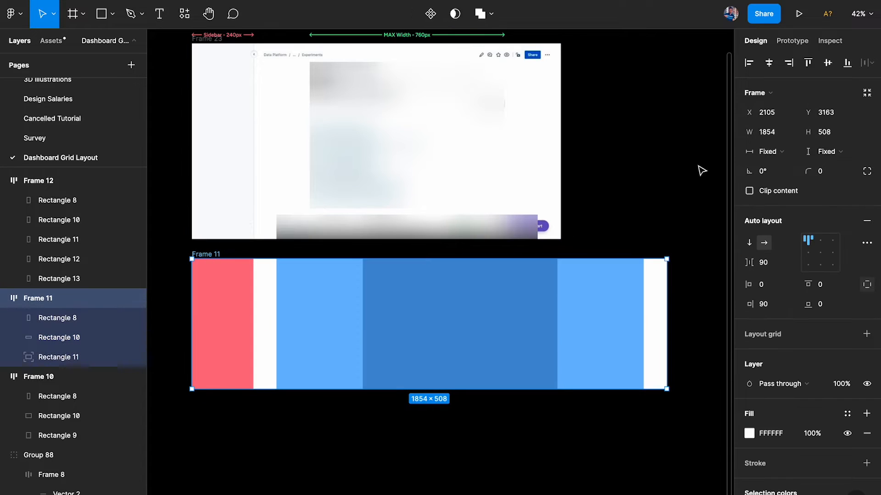
pyautogui.click(782, 134)
pyautogui.write('3840')
pyautogui.press('Return')
pyautogui.scroll(-5, 430, 167)
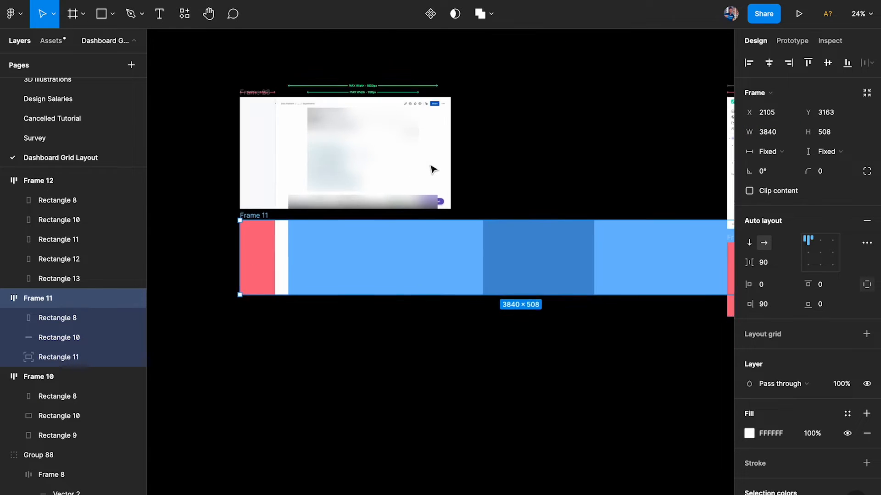
pyautogui.moveTo(231, 216); pyautogui.dragTo(241, 356)
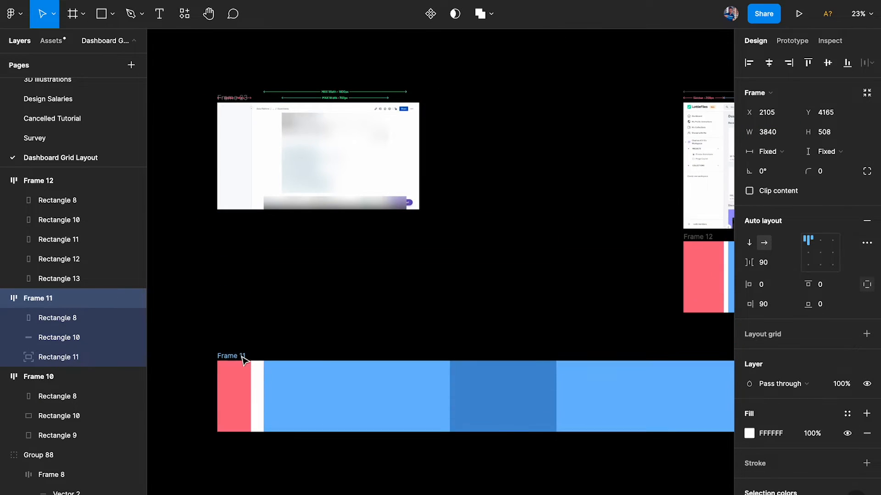
# - Check the width of the red sidebar rectangle in Frame 11 and examine the widened columns
pyautogui.scroll(-1, 247, 348)
pyautogui.scroll(3, 218, 344)
pyautogui.click(222, 352)
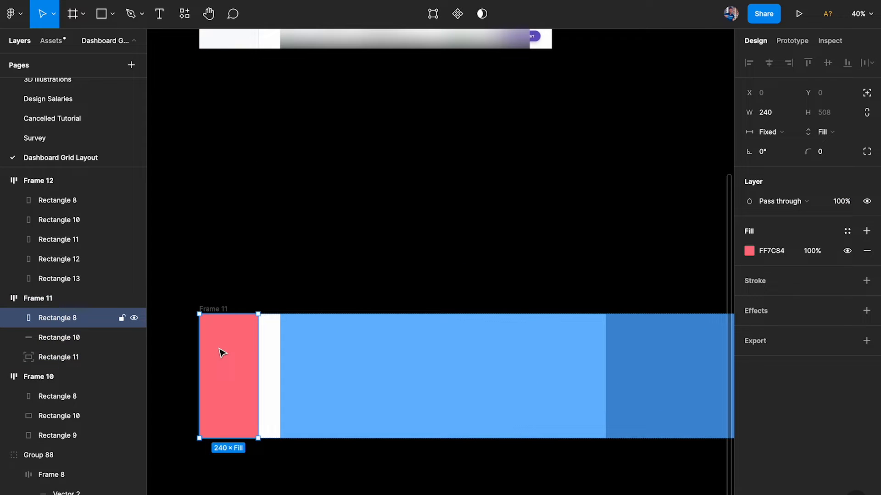
pyautogui.scroll(-4, 221, 351)
pyautogui.hscroll(2, 238, 344)
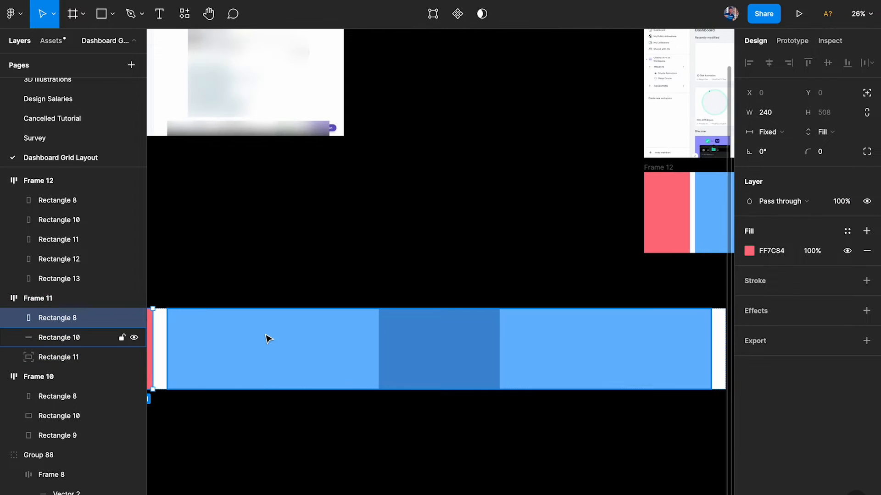
# - Narrow the light-blue column in Frame 11 and set its fixed width to 1800
pyautogui.click(264, 339)
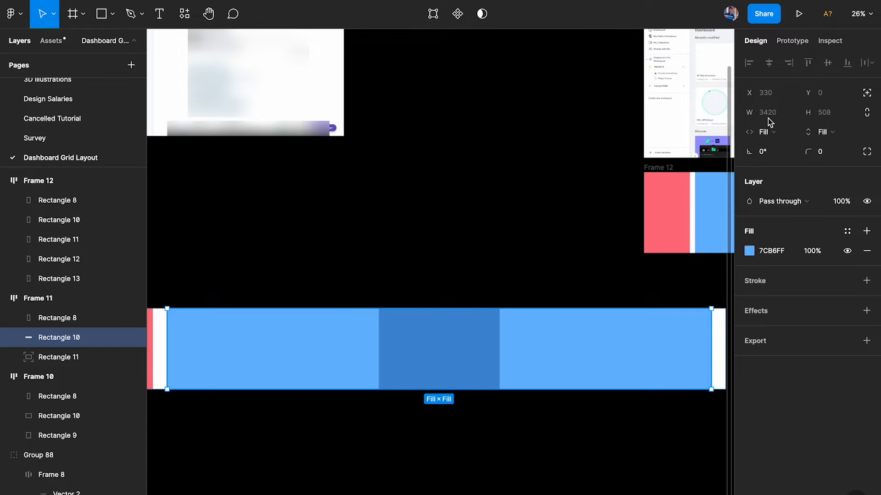
pyautogui.moveTo(712, 338); pyautogui.dragTo(634, 340)
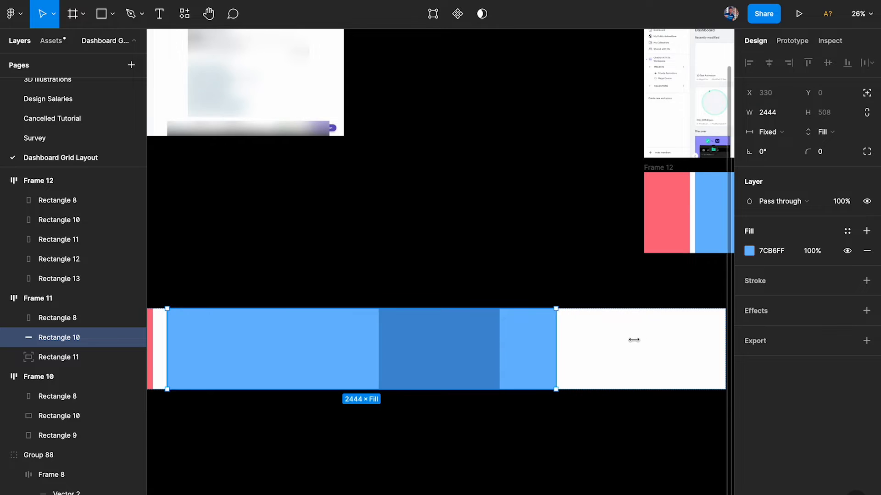
pyautogui.click(776, 114)
pyautogui.write('18')
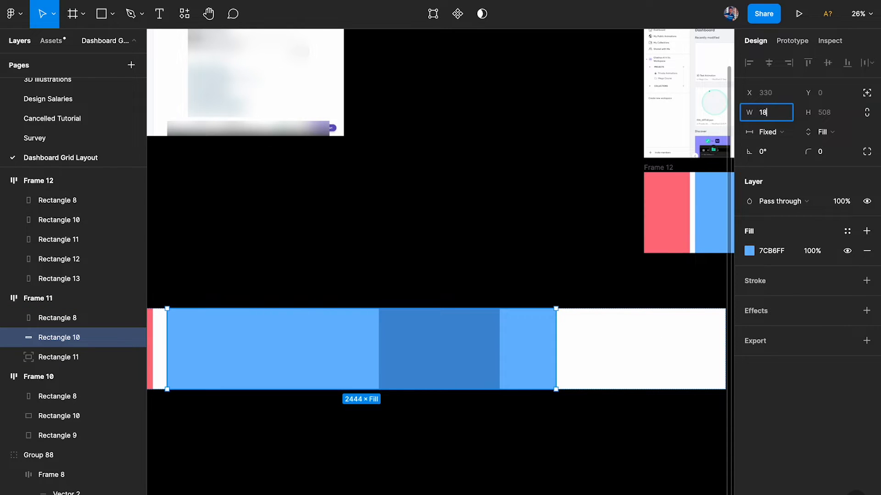
pyautogui.write('00')
pyautogui.press('Return')
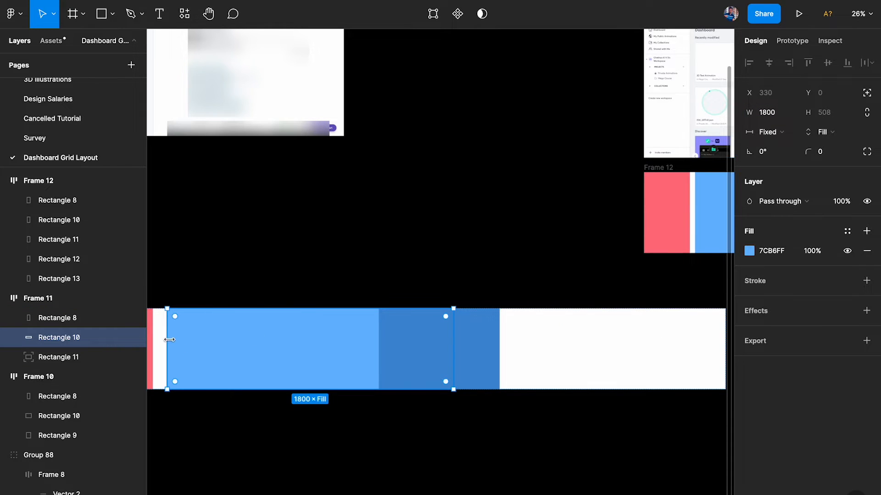
# - Remove auto layout from Frame 11 and move the 1800-wide light-blue column to X 1140, centred behind the dark-blue column
pyautogui.hscroll(-2, 203, 300)
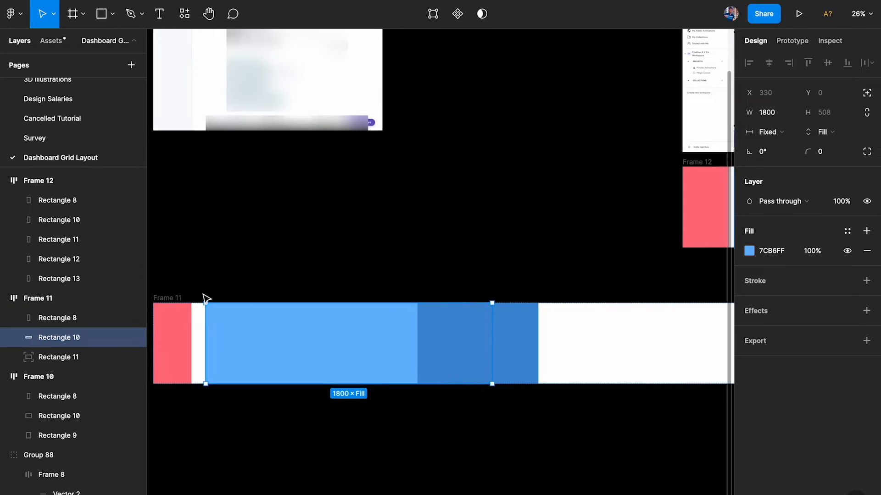
pyautogui.click(170, 299)
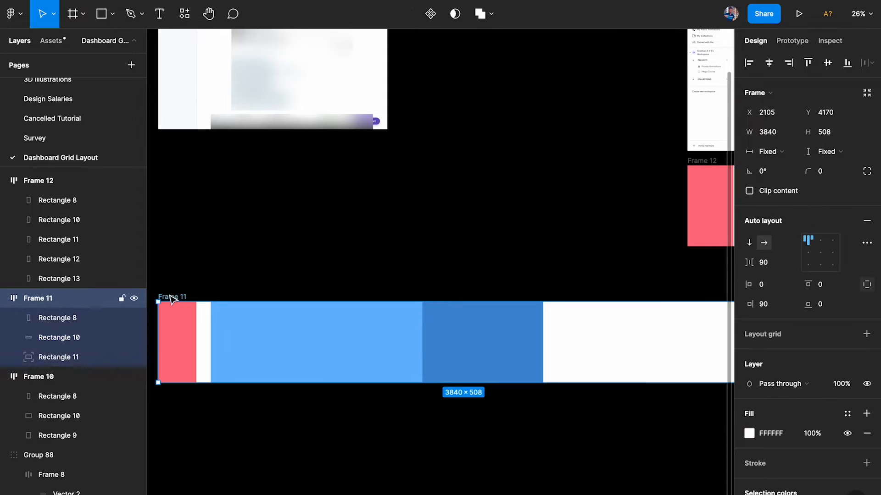
pyautogui.click(869, 222)
pyautogui.moveTo(326, 361); pyautogui.dragTo(421, 339)
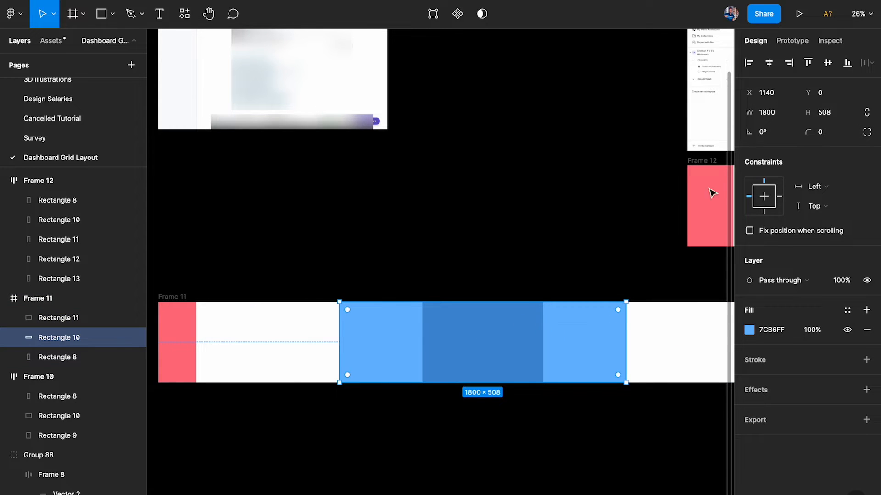
# - Check the widths of Frame 11 and its light-blue and dark-blue columns against Frame 23's maximum-width labels
pyautogui.scroll(-2, 604, 329)
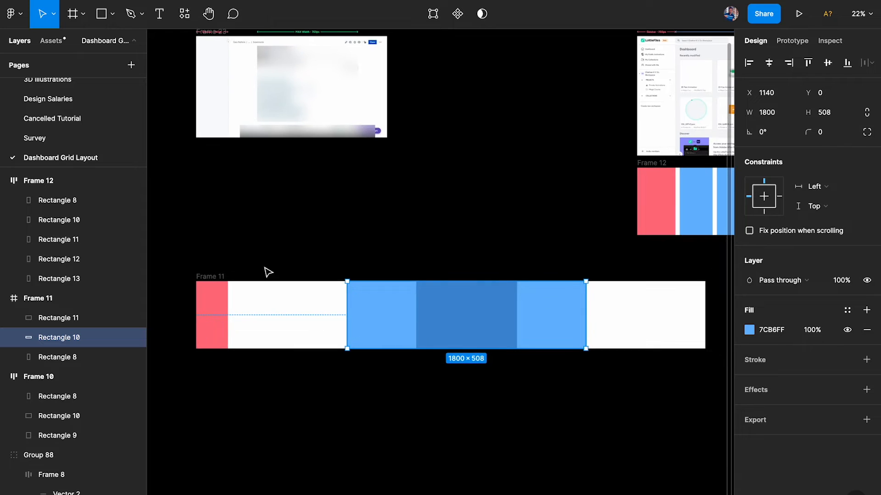
pyautogui.click(224, 276)
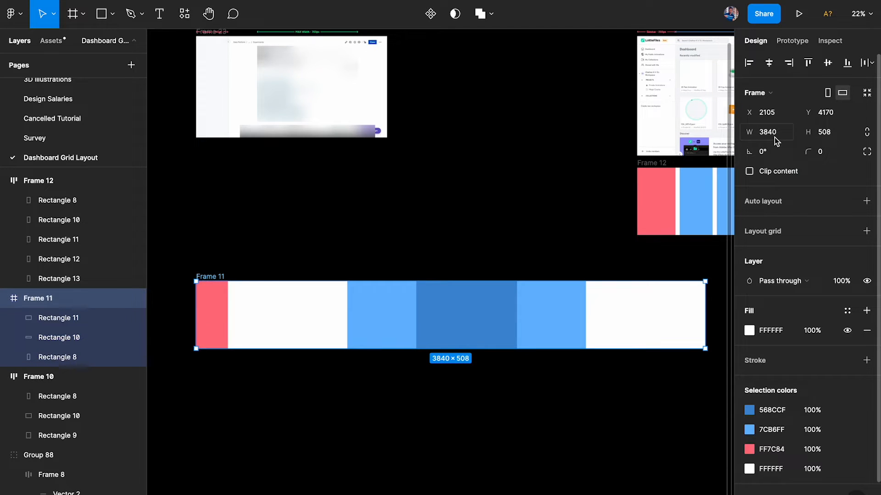
pyautogui.scroll(2, 631, 267)
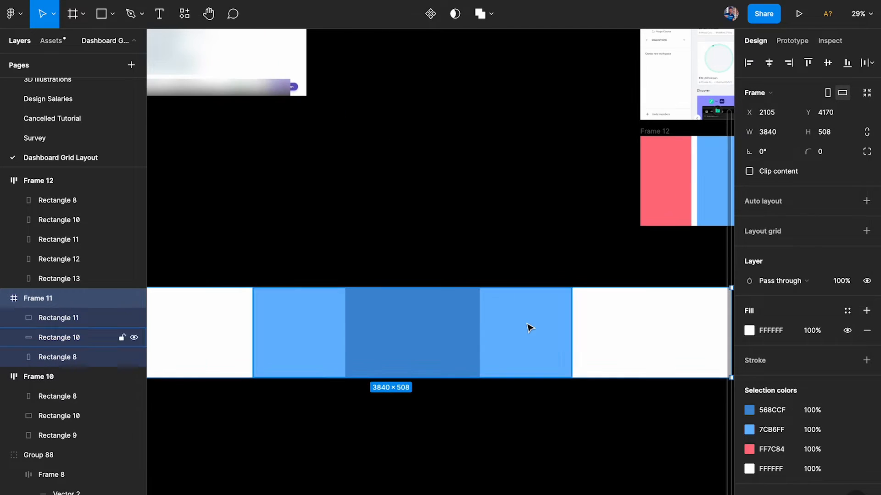
pyautogui.click(527, 328)
pyautogui.scroll(3, 374, 210)
pyautogui.scroll(5, 256, 374)
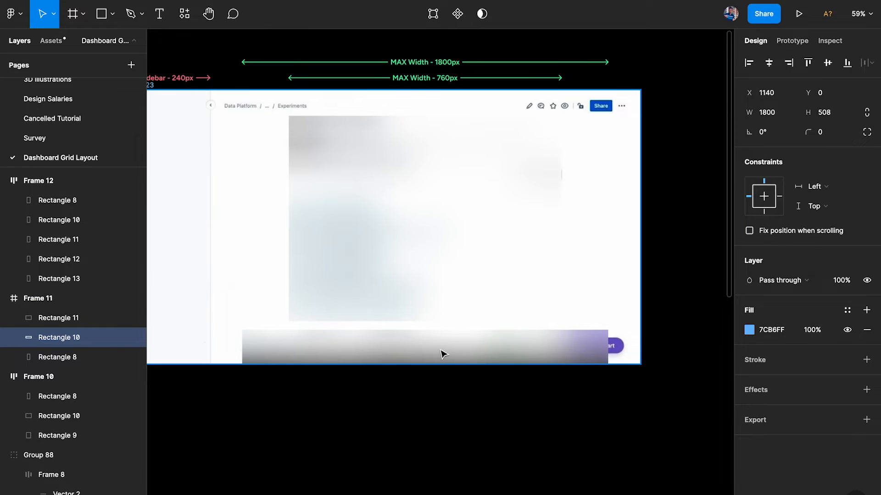
pyautogui.scroll(-4, 553, 348)
pyautogui.scroll(-3, 505, 298)
pyautogui.click(465, 249)
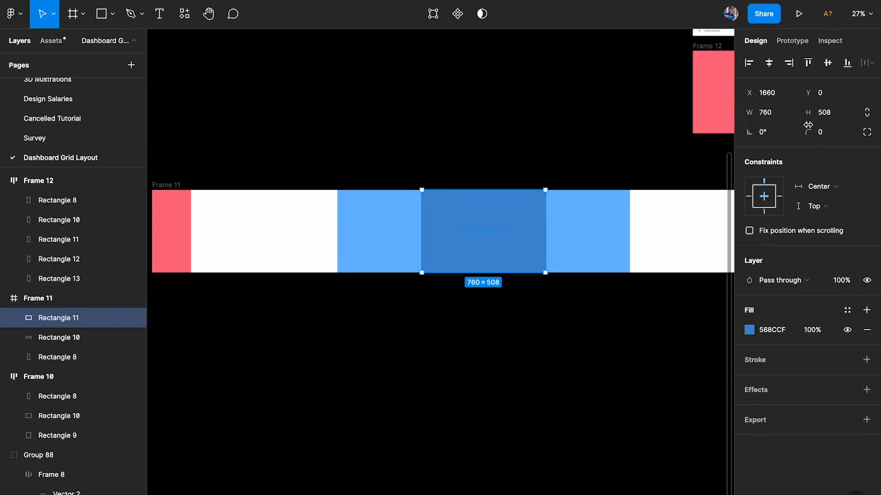
pyautogui.scroll(-2, 519, 181)
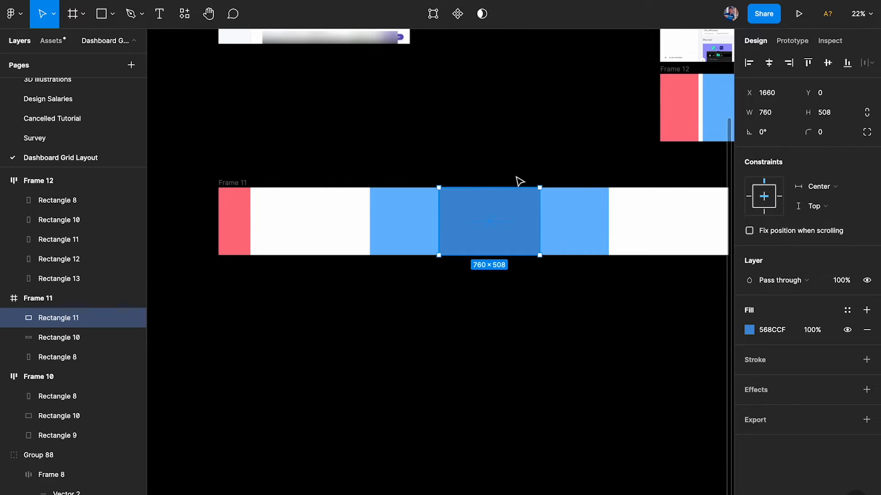
# - Undo the recent Frame 11 changes until its auto layout, narrower frame width and filling light-blue column are restored
pyautogui.hotkey('ctrl', 'z')
pyautogui.hotkey('ctrl', 'z')
pyautogui.hotkey('ctrl', 'z')
pyautogui.hotkey('ctrl', 'z')
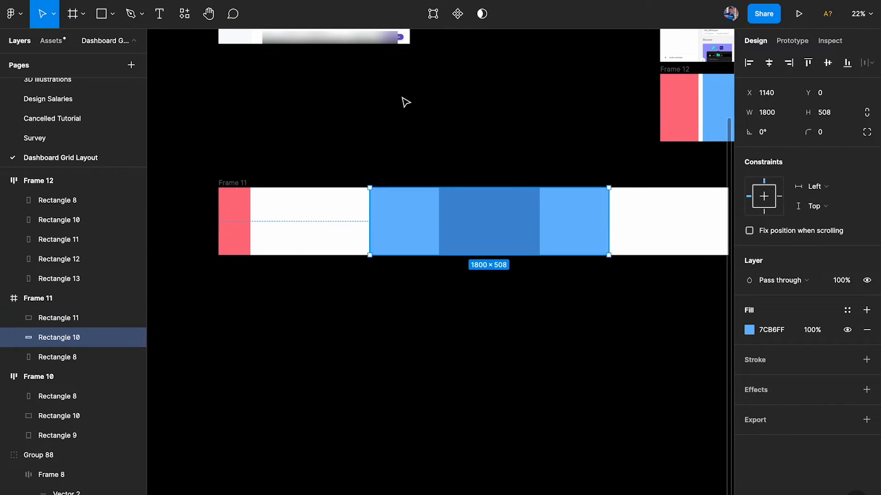
pyautogui.hotkey('ctrl', 'z')
pyautogui.hotkey('ctrl', 'z')
pyautogui.hotkey('ctrl', 'z')
pyautogui.hotkey('ctrl', 'z')
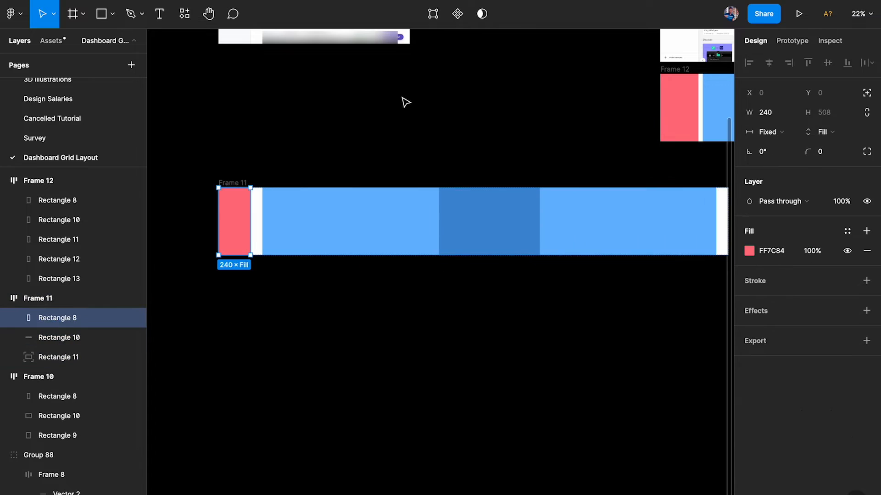
pyautogui.scroll(3, 402, 98)
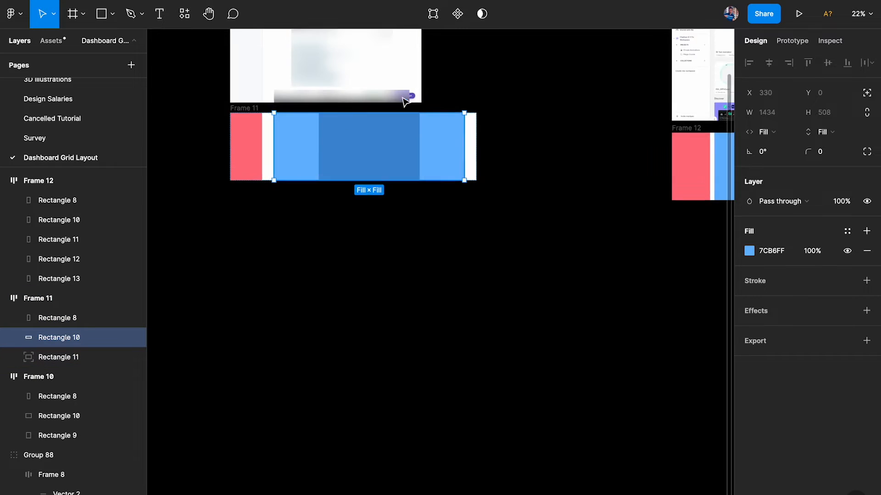
# - Duplicate Frame 23 into the empty space beside the original
pyautogui.click(508, 115)
pyautogui.scroll(5, 341, 128)
pyautogui.scroll(-3, 341, 132)
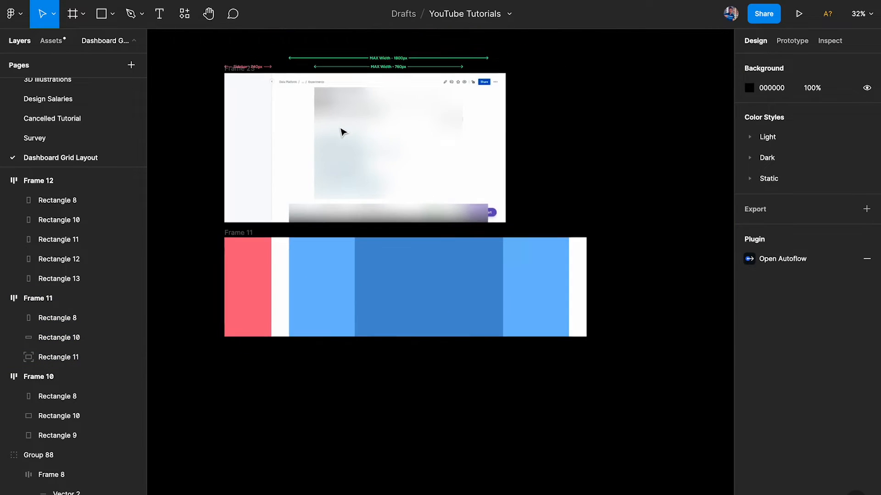
pyautogui.scroll(1, 218, 99)
pyautogui.scroll(2, 217, 99)
pyautogui.keyDown('alt'); pyautogui.moveTo(219, 103); pyautogui.dragTo(587, 99); pyautogui.keyUp('alt')
pyautogui.hscroll(4, 588, 98)
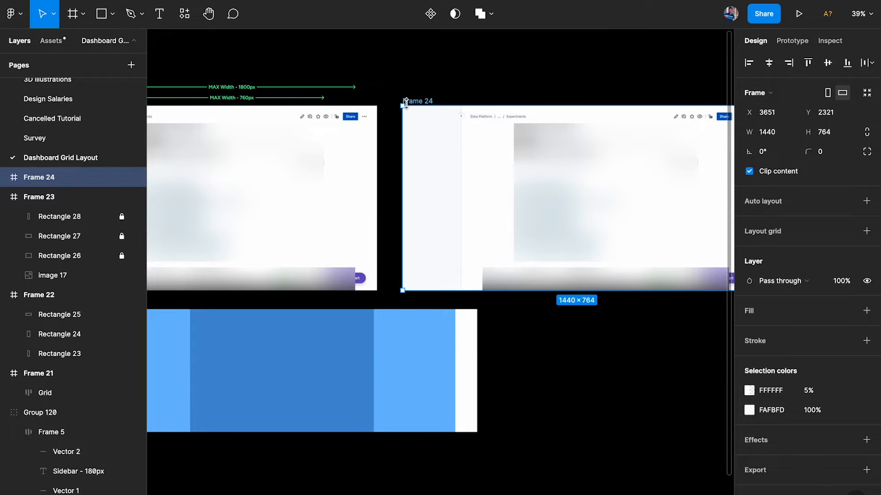
# - Delete all contents of the Frame 23 copy and give the empty Frame 24 a white FFFFFF fill
pyautogui.click(4, 177)
pyautogui.click(54, 197)
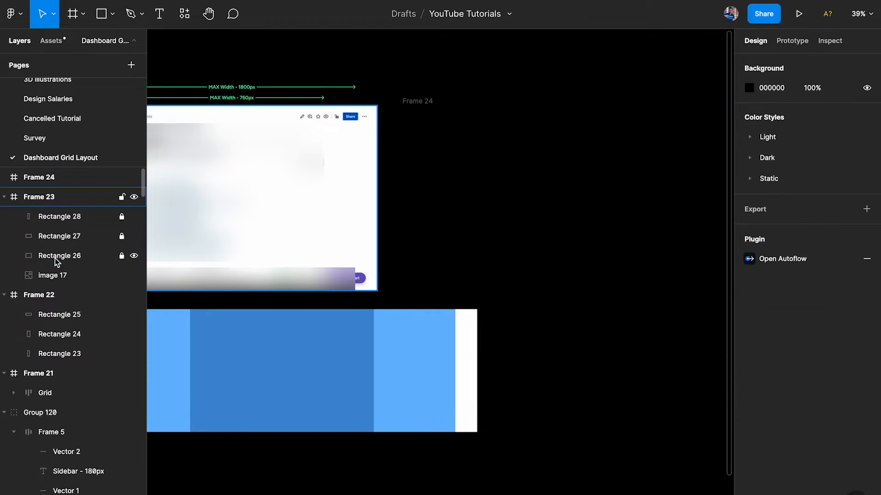
pyautogui.click(429, 114)
pyautogui.click(866, 311)
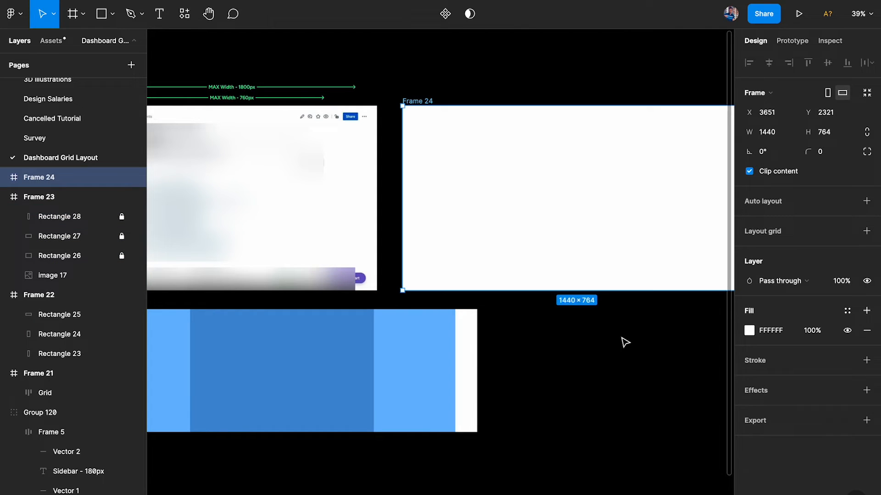
pyautogui.press('Escape')
# - Measure the gap between Frame 23's sidebar and the 1800px-maximum content area with a temporary rectangle, and delete the rectangle
pyautogui.scroll(3, 511, 183)
pyautogui.scroll(-2, 507, 184)
pyautogui.hscroll(-5, 507, 184)
pyautogui.scroll(3, 507, 184)
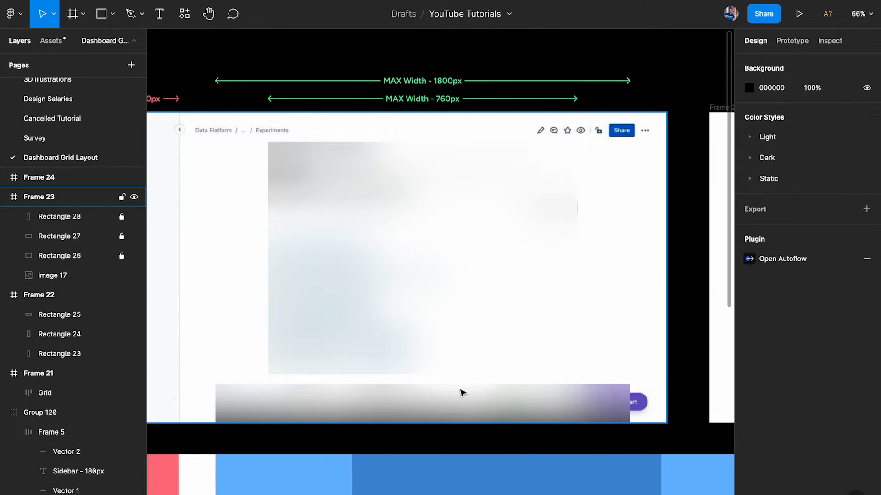
pyautogui.hscroll(-5, 462, 393)
pyautogui.scroll(1, 295, 224)
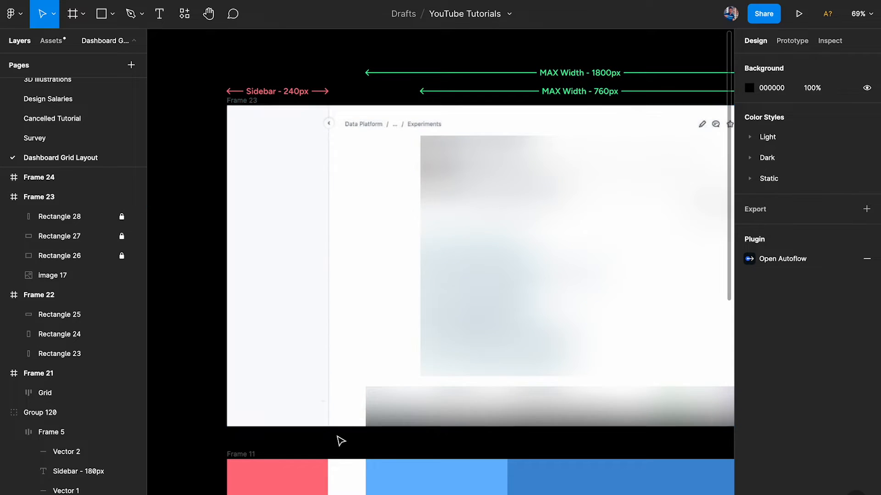
pyautogui.scroll(4, 341, 442)
pyautogui.press('r')
pyautogui.moveTo(323, 379); pyautogui.dragTo(386, 410)
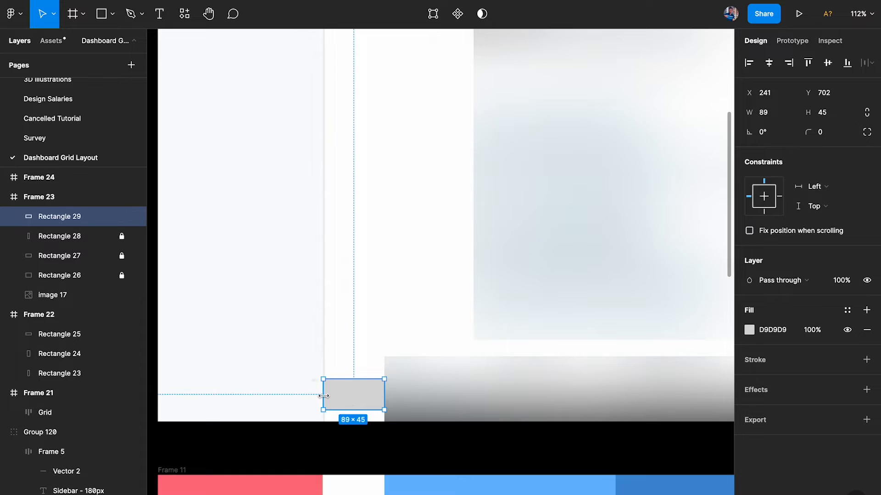
pyautogui.press('Delete')
# - Calculate 240+90 in the system search to add the sidebar width and the gap
pyautogui.scroll(-5, 326, 399)
pyautogui.hscroll(6, 327, 399)
pyautogui.scroll(-1, 326, 402)
pyautogui.hscroll(1, 327, 401)
pyautogui.hotkey('ctrl', '/')
pyautogui.write('240+90')
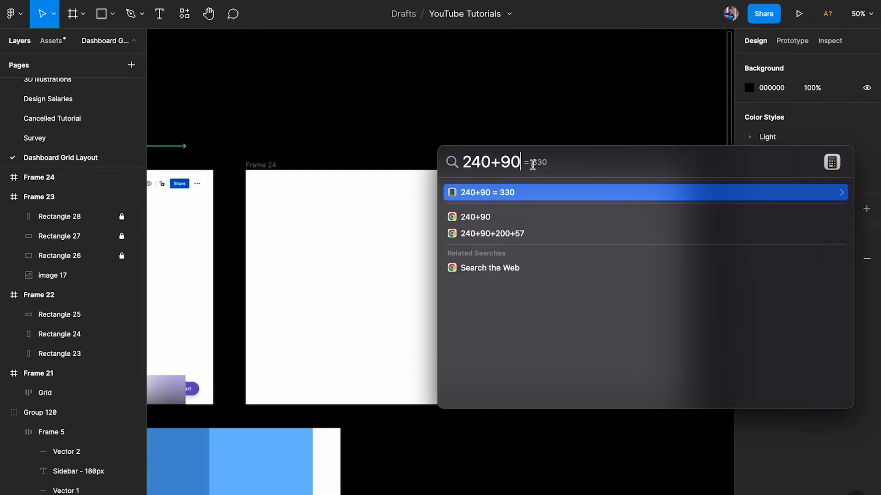
pyautogui.press('Escape')
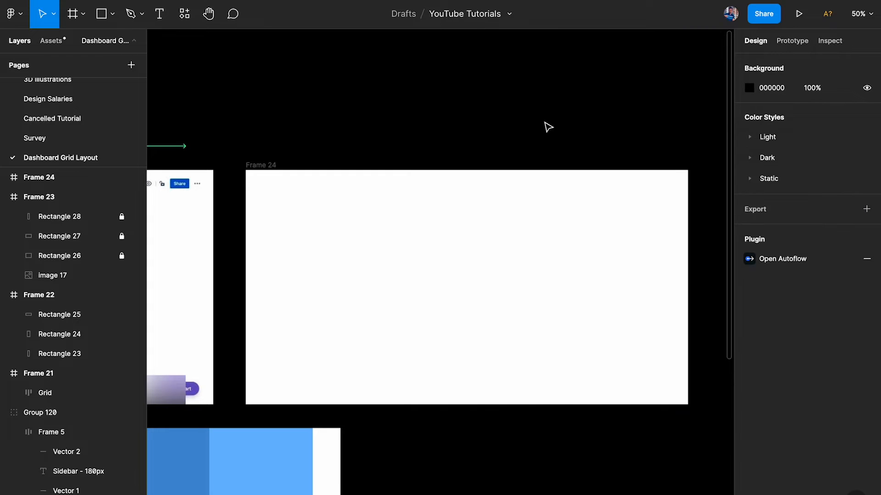
# - Add a layout grid to Frame 24 and configure it as columns with a count of 1
pyautogui.click(268, 172)
pyautogui.hscroll(-2, 535, 187)
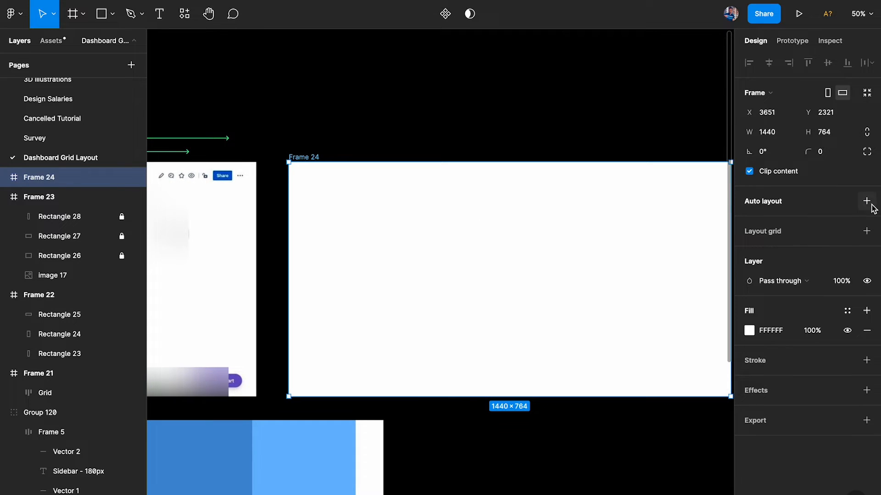
pyautogui.click(866, 231)
pyautogui.click(749, 251)
pyautogui.click(641, 258)
pyautogui.click(621, 268)
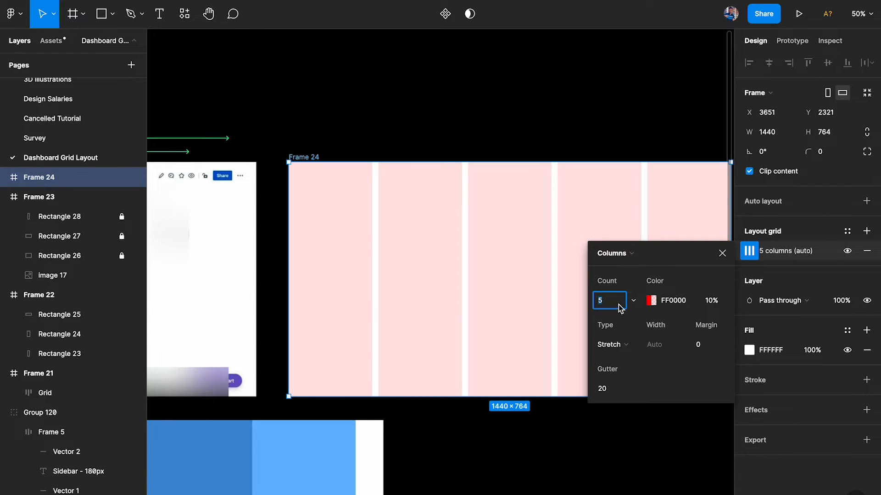
pyautogui.write('1')
pyautogui.press('Return')
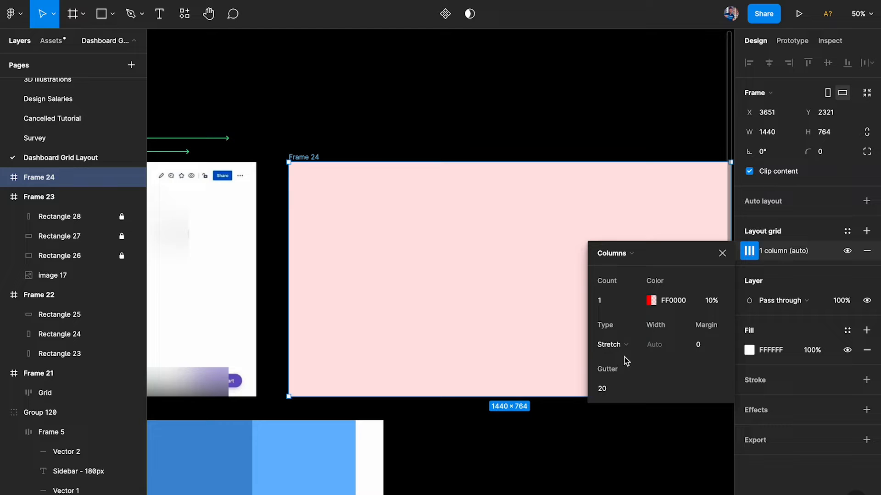
# - Change Frame 24's grid column type to Left and set its width to 500
pyautogui.click(623, 347)
pyautogui.click(623, 300)
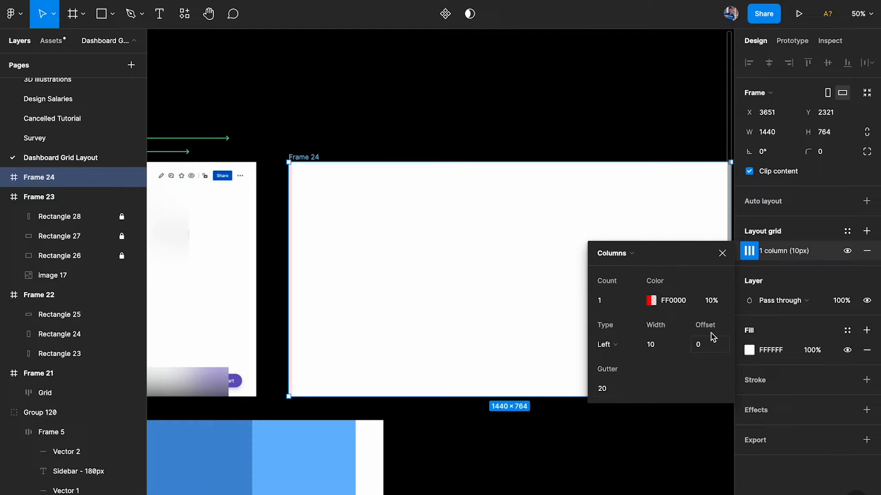
pyautogui.click(673, 345)
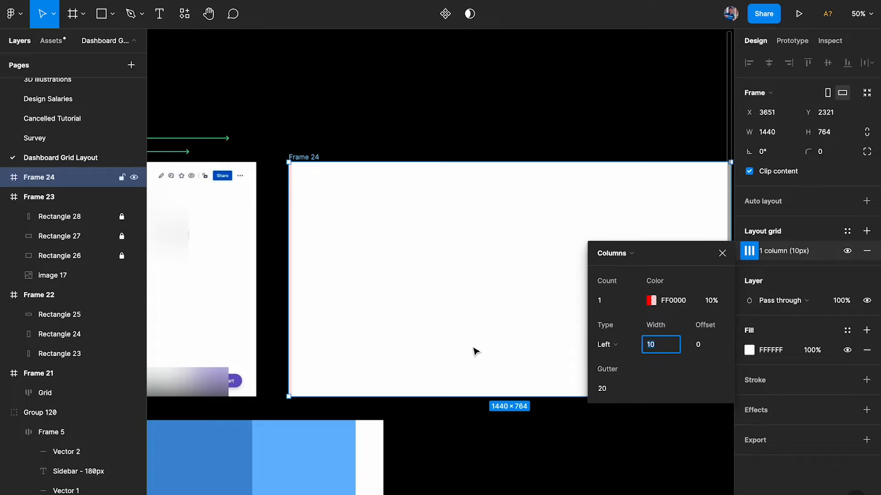
pyautogui.hscroll(-5, 560, 350)
pyautogui.write('500')
pyautogui.press('Return')
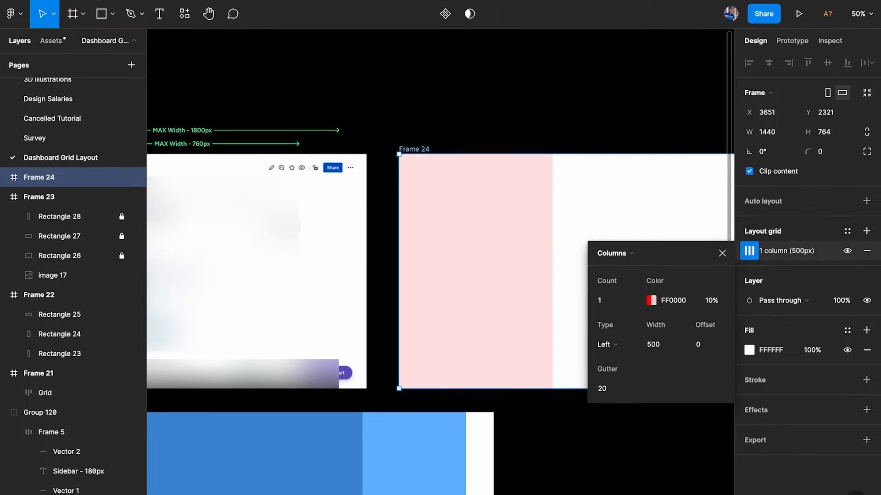
# - Compare with Frame 23's sidebar and set the offset of Frame 24's grid column to 240
pyautogui.hscroll(-5, 356, 265)
pyautogui.scroll(3, 264, 256)
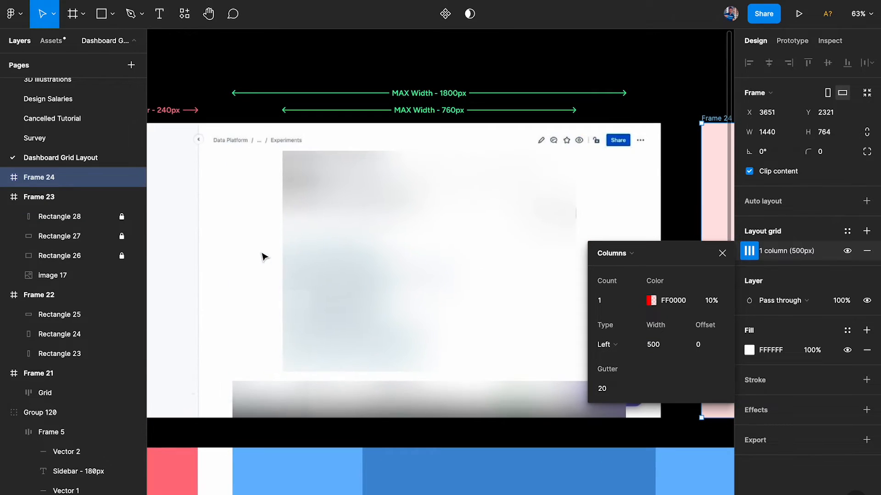
pyautogui.scroll(-1, 274, 310)
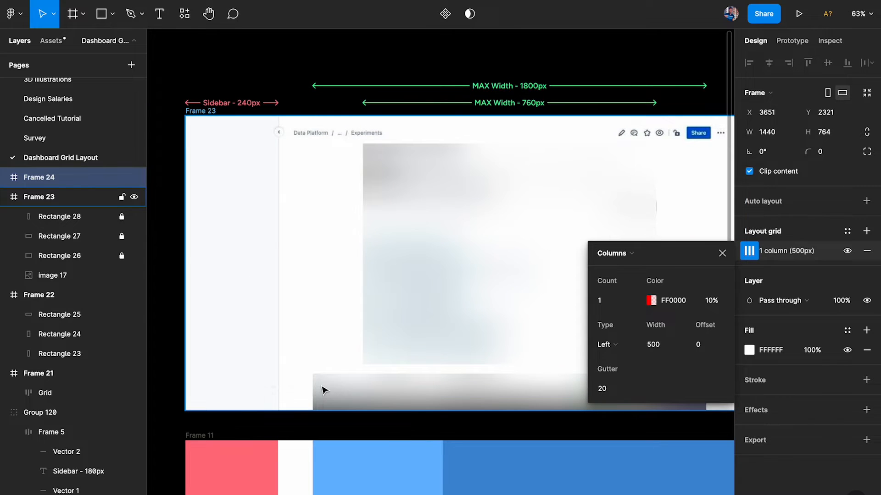
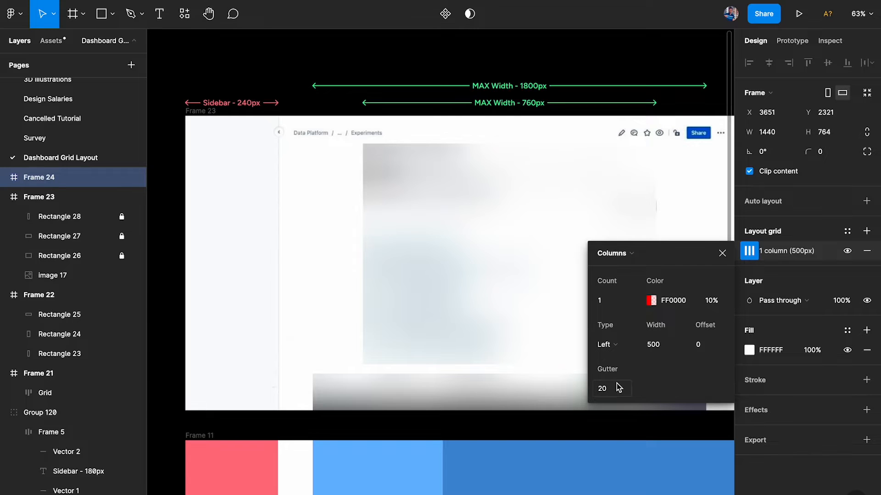
pyautogui.hscroll(5, 472, 335)
pyautogui.hscroll(-5, 481, 370)
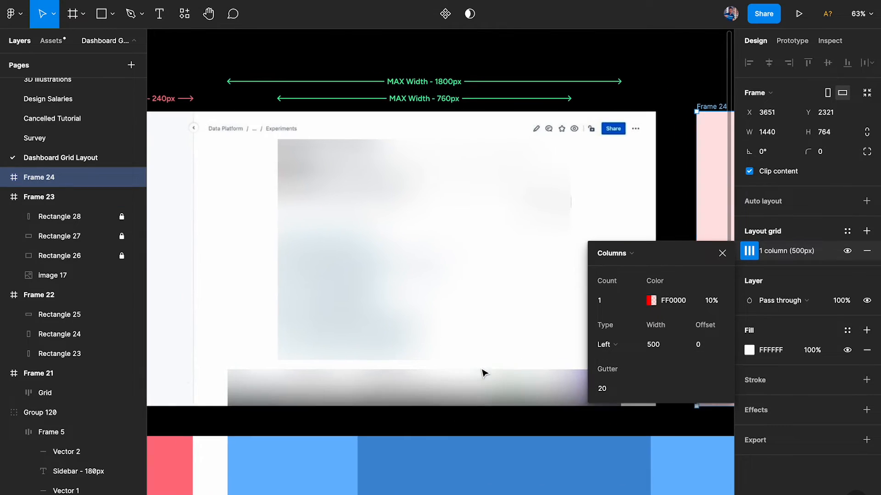
pyautogui.click(709, 345)
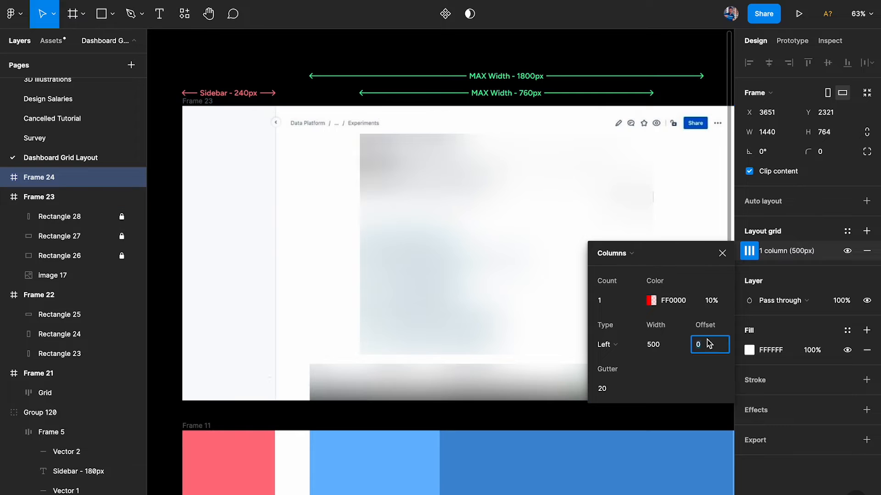
pyautogui.write('240')
pyautogui.press('Return')
pyautogui.hscroll(5, 525, 266)
pyautogui.hscroll(-5, 525, 266)
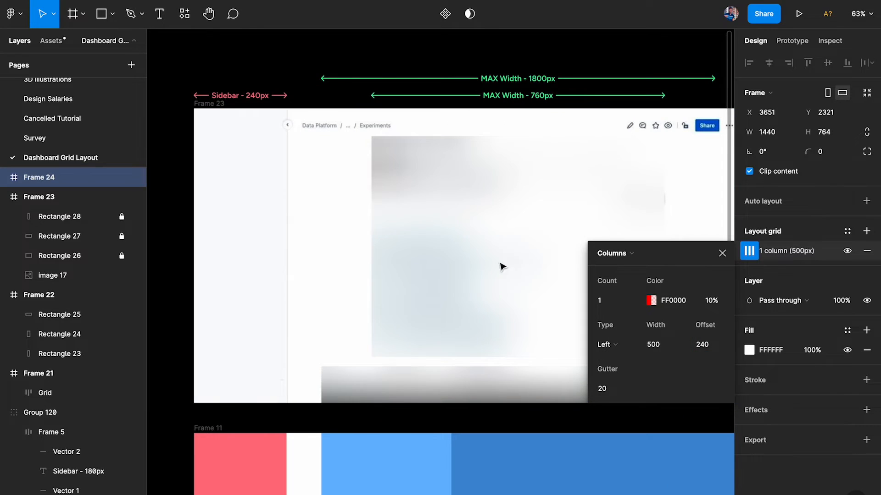
# - Add 90 to the grid column's offset in Frame 24, bringing it to 330
pyautogui.hscroll(8, 344, 384)
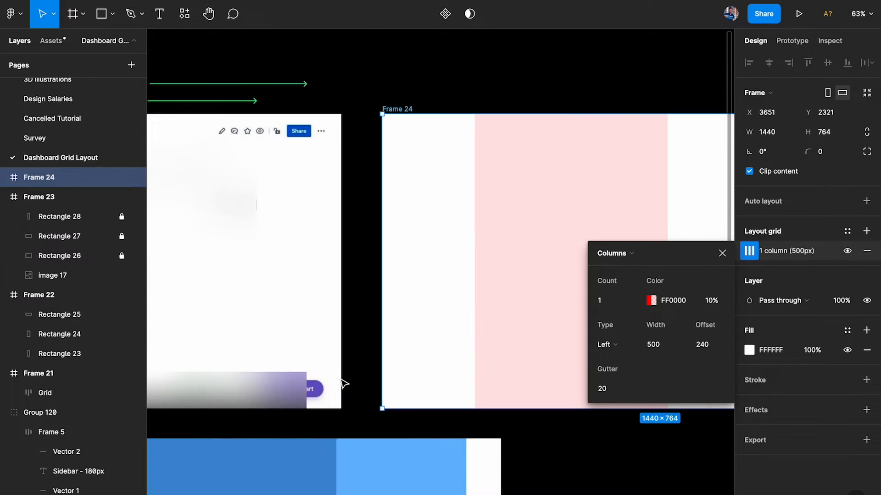
pyautogui.click(722, 343)
pyautogui.write('+90')
pyautogui.press('Return')
pyautogui.hscroll(4, 500, 233)
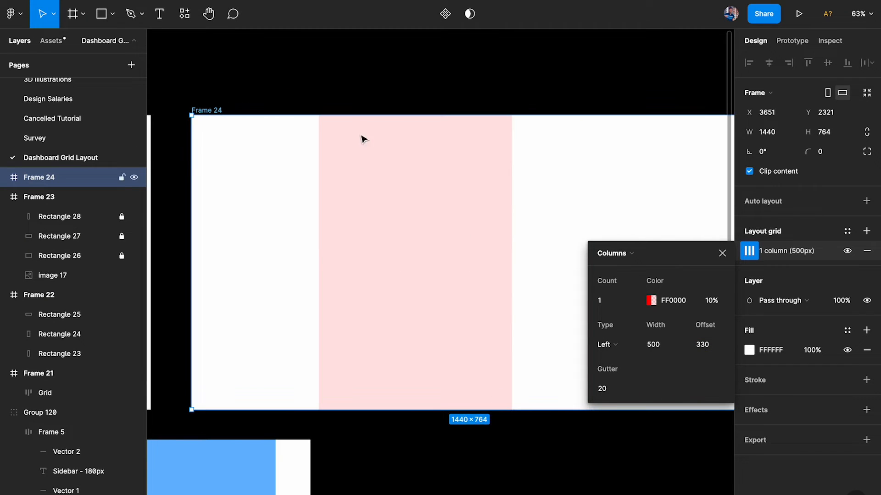
# - Measure the gap between Frame 23's wide content area and its outer frame edge with a temporary rectangle, and delete the rectangle
pyautogui.scroll(-2, 379, 240)
pyautogui.hscroll(-3, 379, 240)
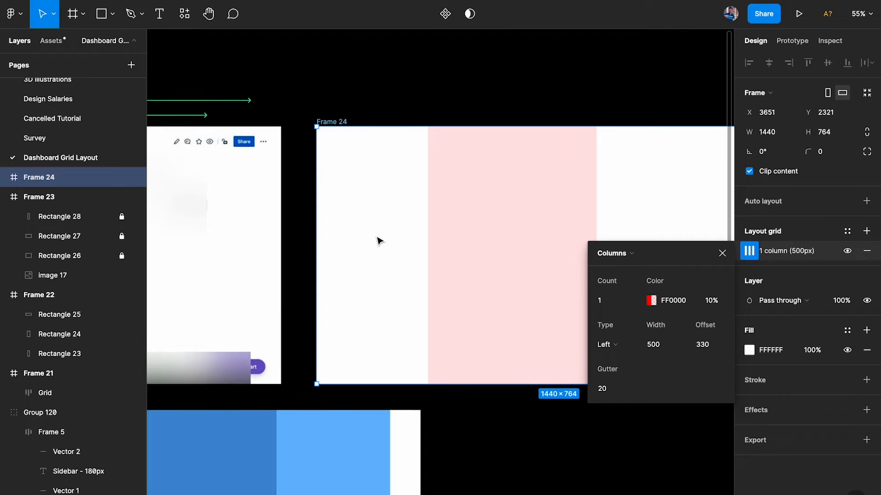
pyautogui.hscroll(1, 528, 176)
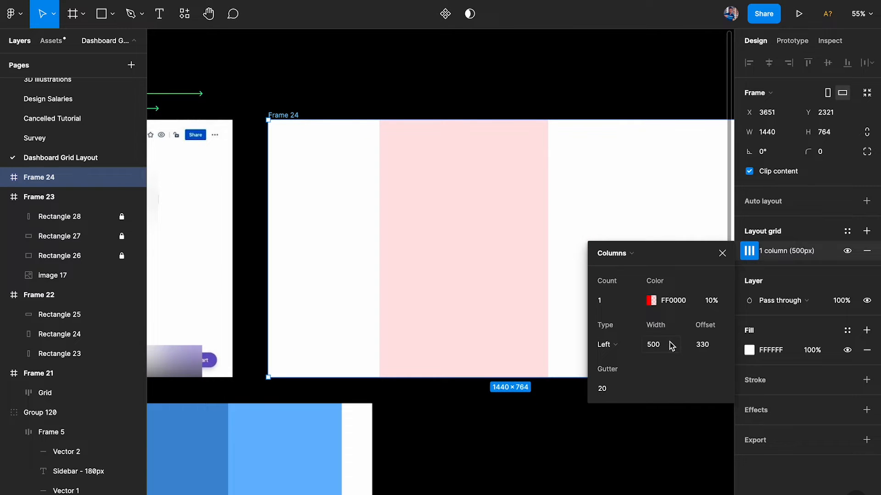
pyautogui.hscroll(-8, 384, 320)
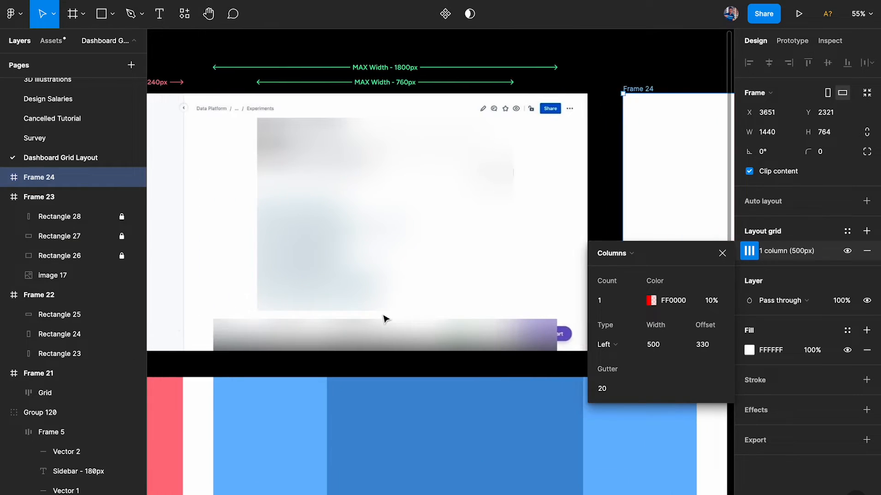
pyautogui.hscroll(1, 248, 335)
pyautogui.scroll(-1, 248, 335)
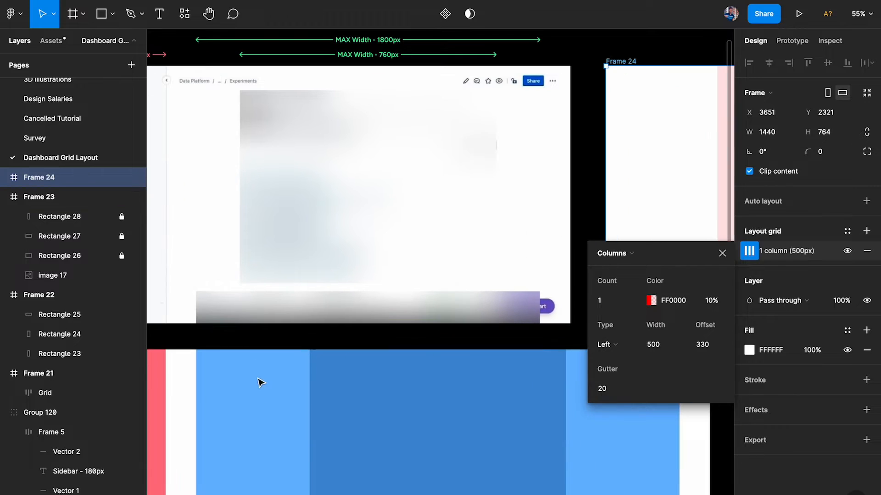
pyautogui.click(257, 356)
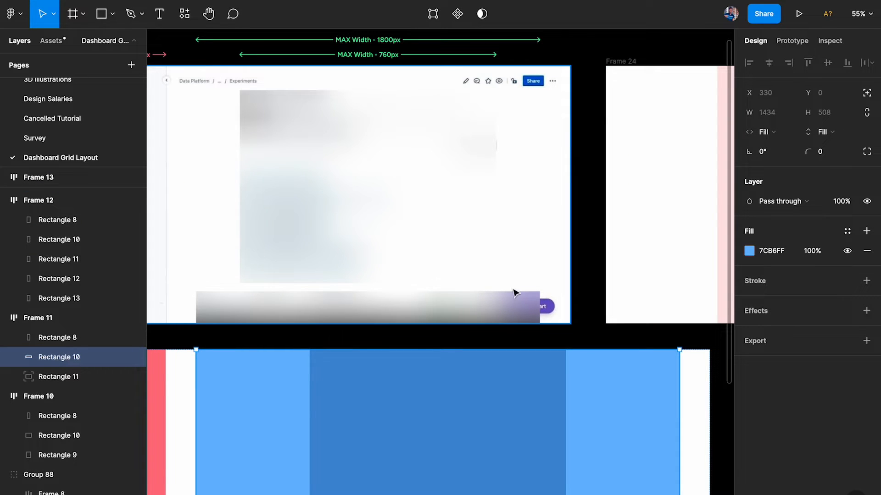
pyautogui.scroll(5, 515, 295)
pyautogui.press('r')
pyautogui.moveTo(435, 292); pyautogui.dragTo(507, 362)
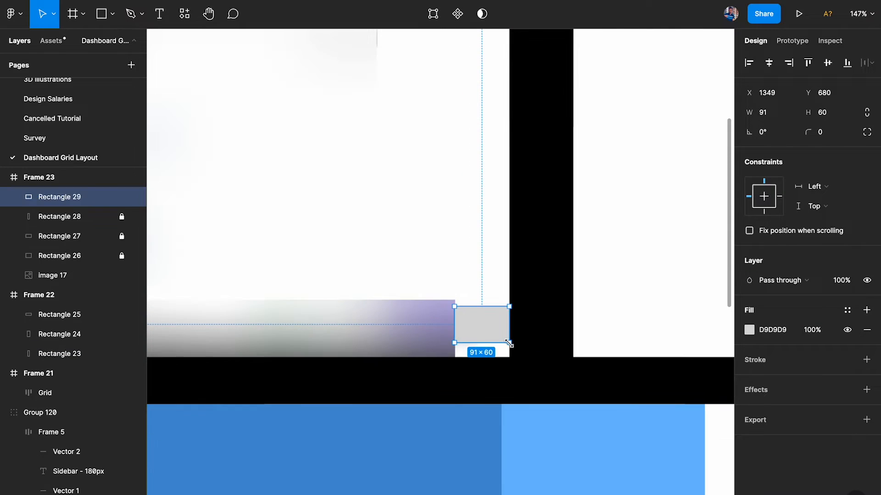
pyautogui.press('Delete')
# - Widen Frame 24's grid column to 970
pyautogui.scroll(-5, 509, 348)
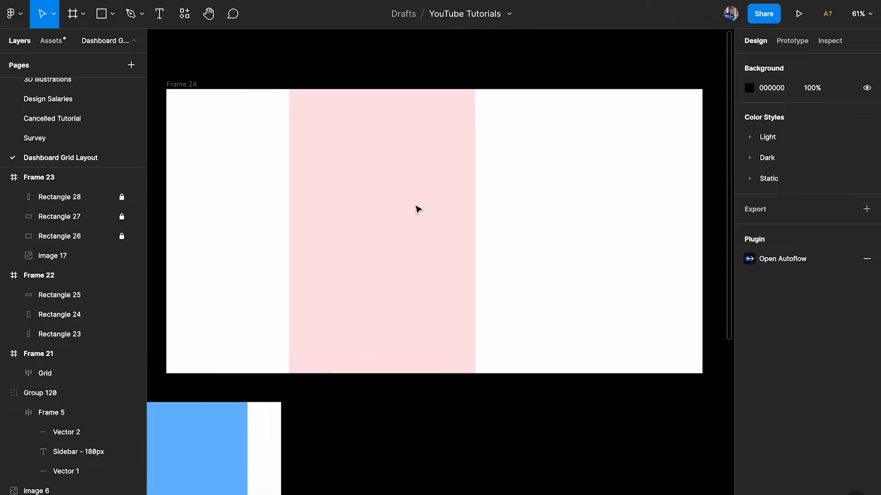
pyautogui.click(184, 87)
pyautogui.click(749, 251)
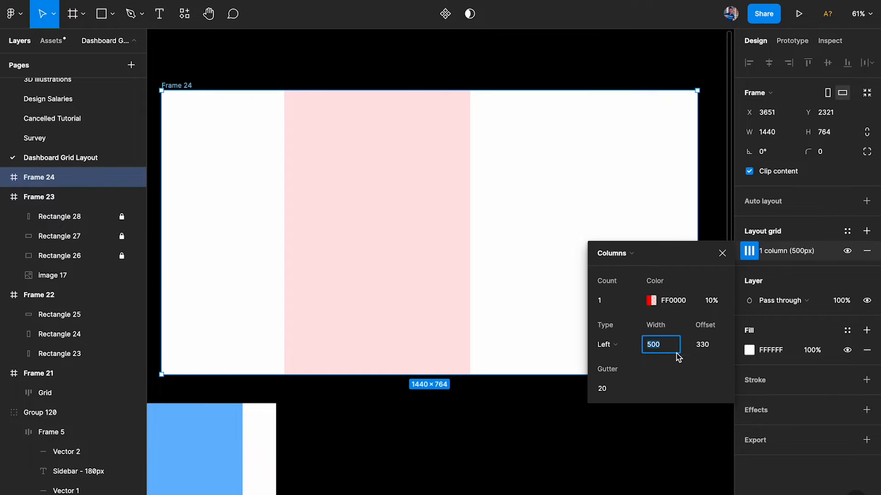
pyautogui.hotkey('shift', 'Up')
pyautogui.hotkey('shift', 'Up')
pyautogui.hotkey('shift', 'Up')
pyautogui.hotkey('shift', 'Up')
pyautogui.hotkey('shift', 'Up')
pyautogui.hotkey('shift', 'Up')
pyautogui.hotkey('shift', 'Up')
pyautogui.hotkey('shift', 'Up')
pyautogui.hotkey('shift', 'Up')
pyautogui.hotkey('shift', 'Up')
pyautogui.hotkey('shift', 'Up')
pyautogui.hotkey('shift', 'Up')
pyautogui.hotkey('shift', 'Up')
pyautogui.hotkey('shift', 'Up')
pyautogui.hotkey('shift', 'Up')
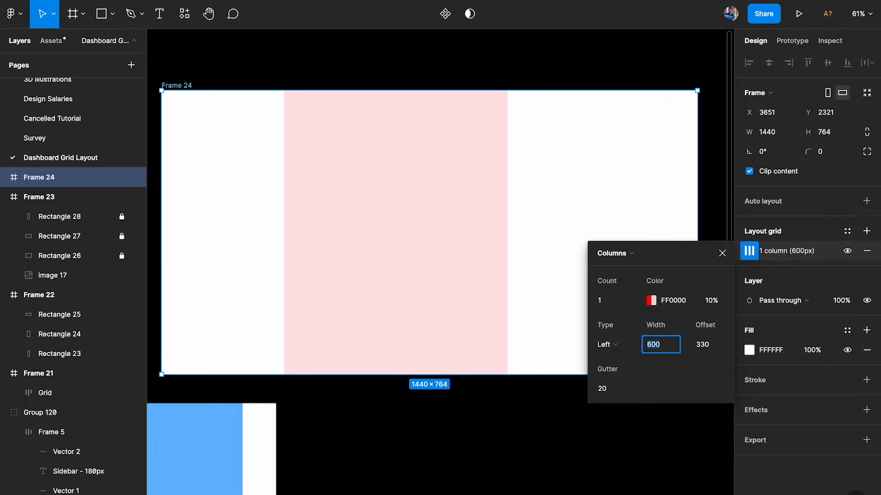
pyautogui.hotkey('shift', 'Up')
pyautogui.hotkey('shift', 'Up')
pyautogui.hotkey('shift', 'Up')
pyautogui.hotkey('shift', 'Up')
pyautogui.hotkey('shift', 'Up')
pyautogui.hotkey('shift', 'Up')
pyautogui.hotkey('shift', 'Up')
pyautogui.hotkey('shift', 'Up')
pyautogui.hotkey('shift', 'Up')
pyautogui.hotkey('shift', 'Up')
pyautogui.hotkey('shift', 'Up')
pyautogui.hotkey('shift', 'Up')
pyautogui.hotkey('shift', 'Up')
pyautogui.hotkey('shift', 'Up')
pyautogui.hotkey('shift', 'Up')
pyautogui.hotkey('shift', 'Up')
pyautogui.hotkey('shift', 'Up')
pyautogui.hotkey('shift', 'Up')
pyautogui.hotkey('shift', 'Up')
pyautogui.hotkey('shift', 'Up')
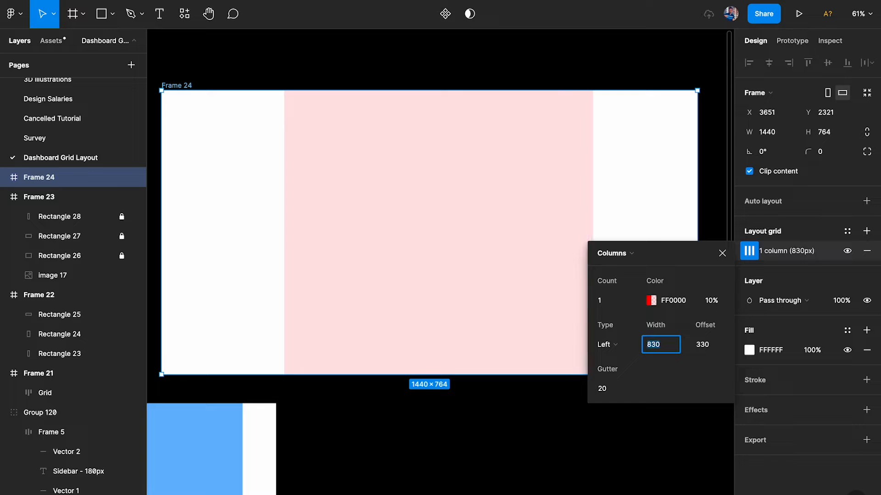
pyautogui.hotkey('shift', 'Up')
pyautogui.hotkey('shift', 'Up')
pyautogui.hotkey('shift', 'Up')
pyautogui.hotkey('shift', 'Up')
pyautogui.hotkey('shift', 'Up')
pyautogui.hotkey('shift', 'Up')
pyautogui.hotkey('shift', 'Up')
pyautogui.hotkey('shift', 'Up')
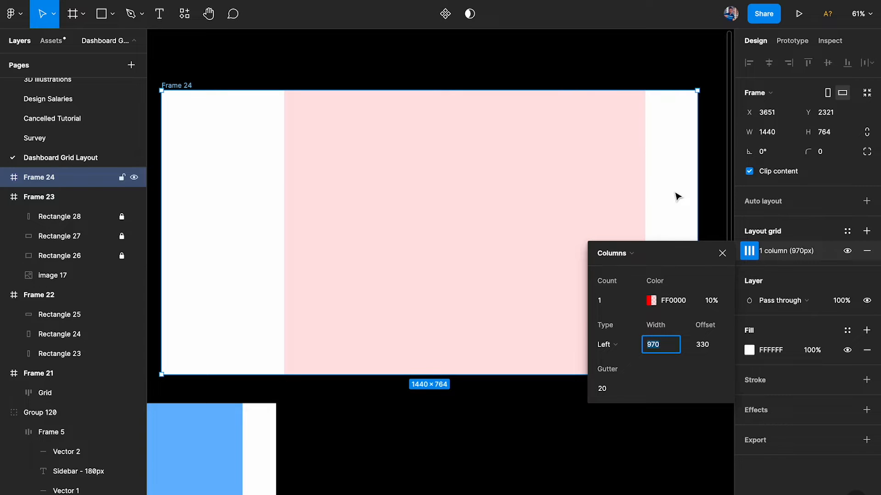
# - Draw a temporary rectangle in Frame 24's blank outer margin, set its width to 90, and align it flush with the frame's outer edge
pyautogui.hscroll(5, 678, 197)
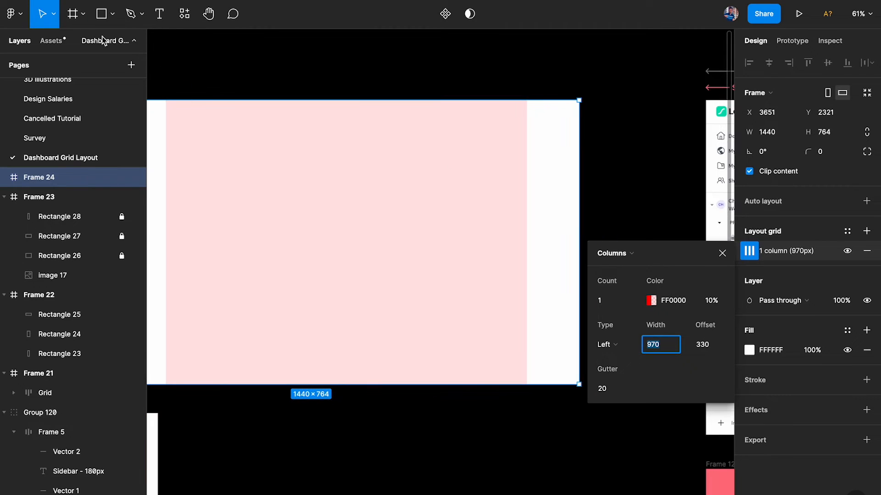
pyautogui.press('Escape')
pyautogui.scroll(3, 583, 164)
pyautogui.press('r')
pyautogui.moveTo(577, 155); pyautogui.dragTo(515, 240)
pyautogui.click(784, 114)
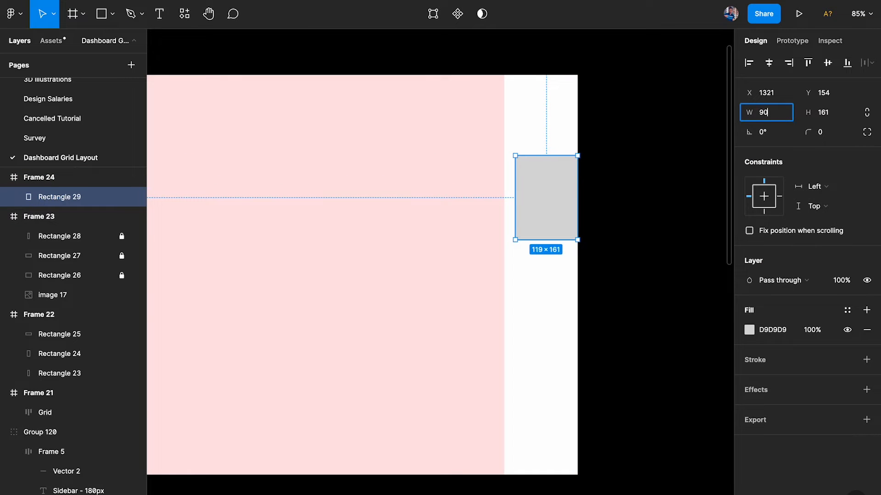
pyautogui.write('90')
pyautogui.press('Return')
pyautogui.moveTo(556, 195); pyautogui.dragTo(571, 195)
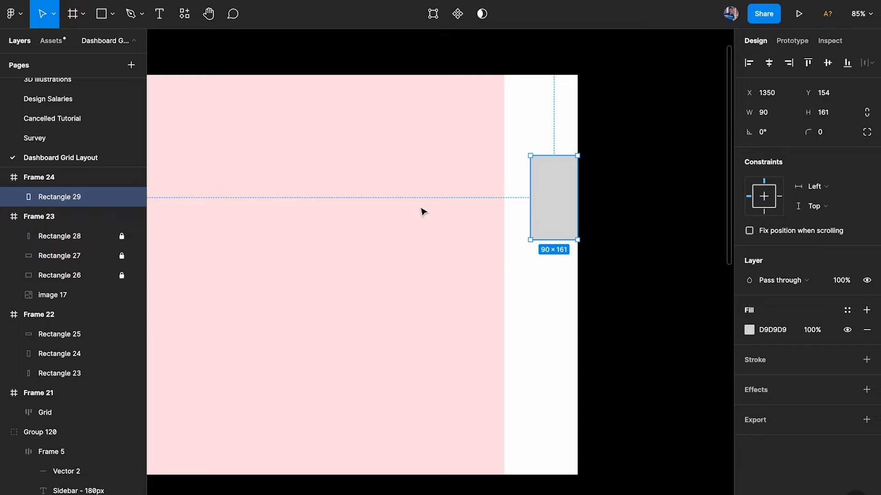
# - Widen Frame 24's grid column to 1020 so it meets the 90 px reference rectangle
pyautogui.press('Escape')
pyautogui.click(541, 112)
pyautogui.click(748, 250)
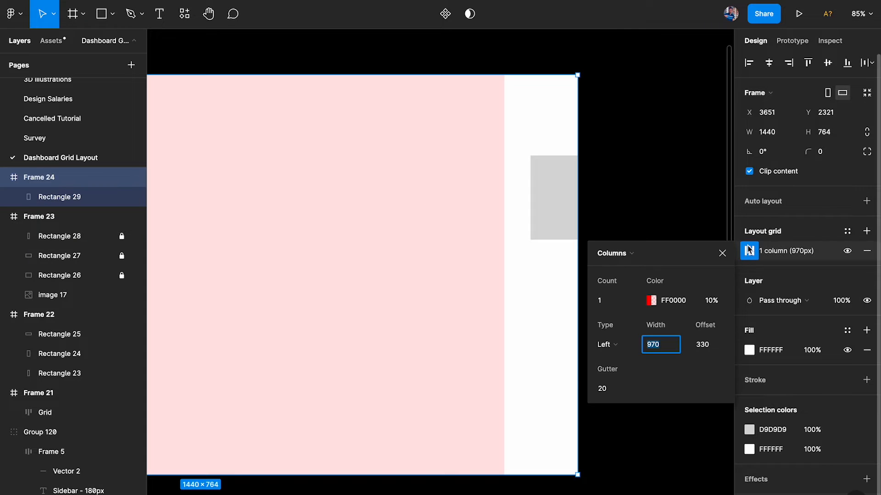
pyautogui.press('Up')
pyautogui.press('Up')
pyautogui.press('Up')
pyautogui.press('Up')
pyautogui.press('Up')
pyautogui.press('Up')
pyautogui.press('Up')
pyautogui.press('Up')
pyautogui.press('Up')
pyautogui.press('Up')
pyautogui.press('Up')
pyautogui.press('Up')
pyautogui.press('Up')
pyautogui.press('Up')
pyautogui.press('Up')
pyautogui.press('Up')
pyautogui.press('Up')
pyautogui.press('Up')
pyautogui.press('Up')
pyautogui.press('Up')
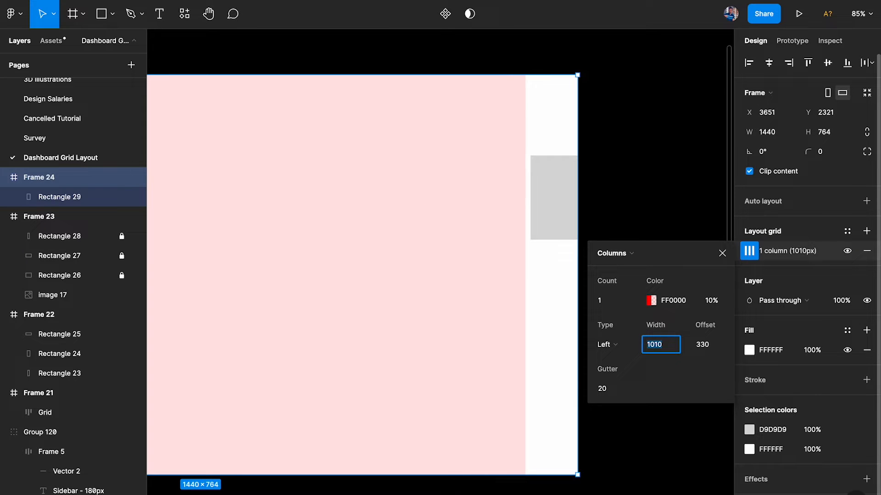
pyautogui.press('Up')
pyautogui.press('Up')
pyautogui.press('Up')
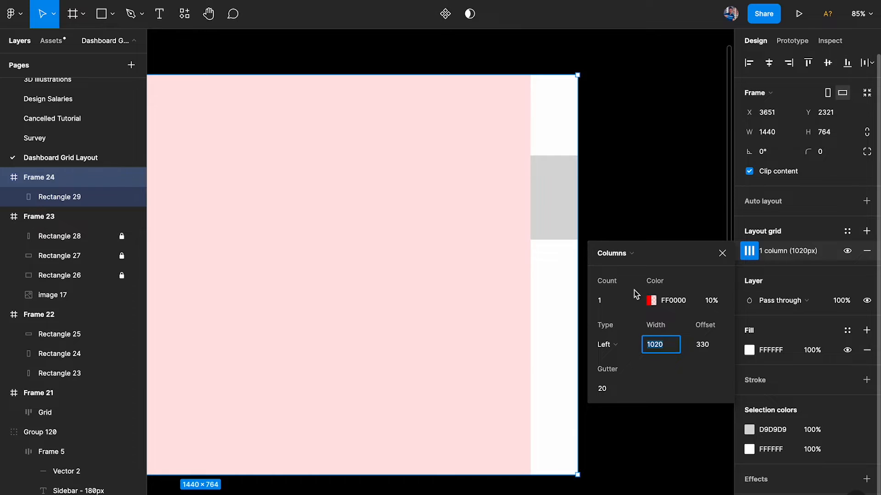
pyautogui.scroll(3, 596, 189)
pyautogui.scroll(3, 490, 151)
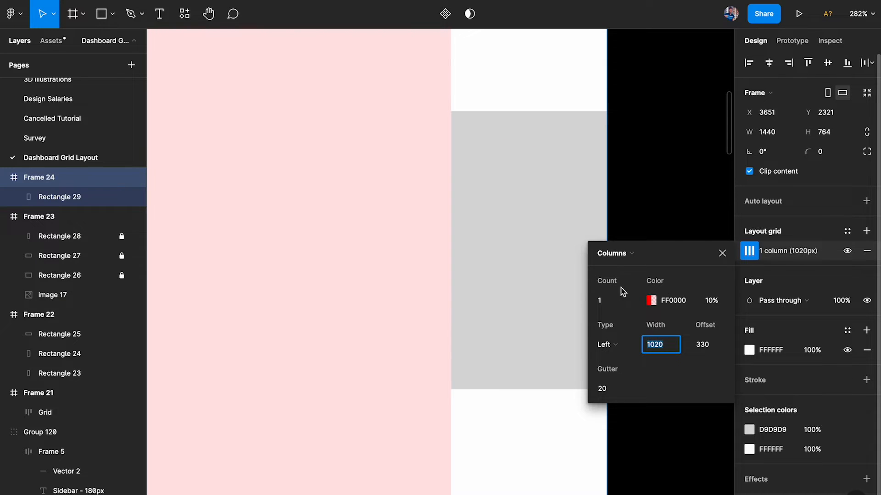
# - Close the grid settings and delete the temporary reference rectangle from Frame 24
pyautogui.click(722, 253)
pyautogui.click(642, 264)
pyautogui.click(590, 276)
pyautogui.scroll(-4, 591, 275)
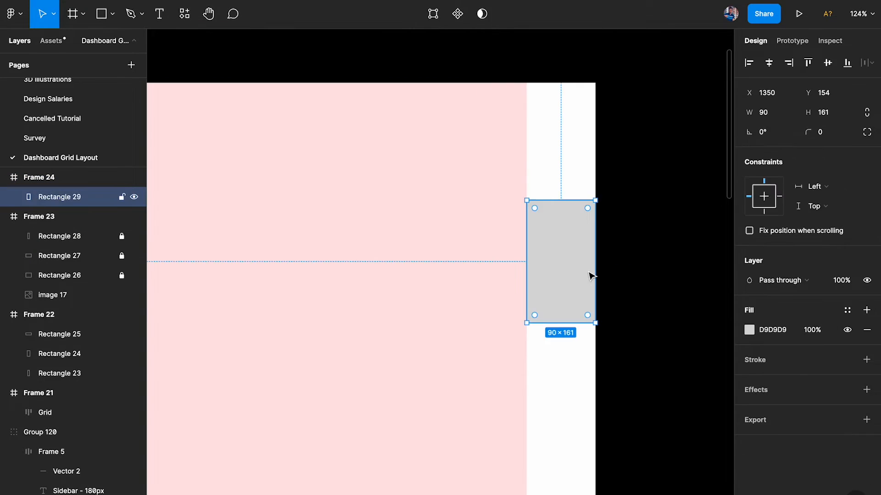
pyautogui.press('Delete')
pyautogui.scroll(-4, 589, 275)
pyautogui.hscroll(2, 482, 263)
pyautogui.hscroll(2, 482, 266)
pyautogui.click(458, 325)
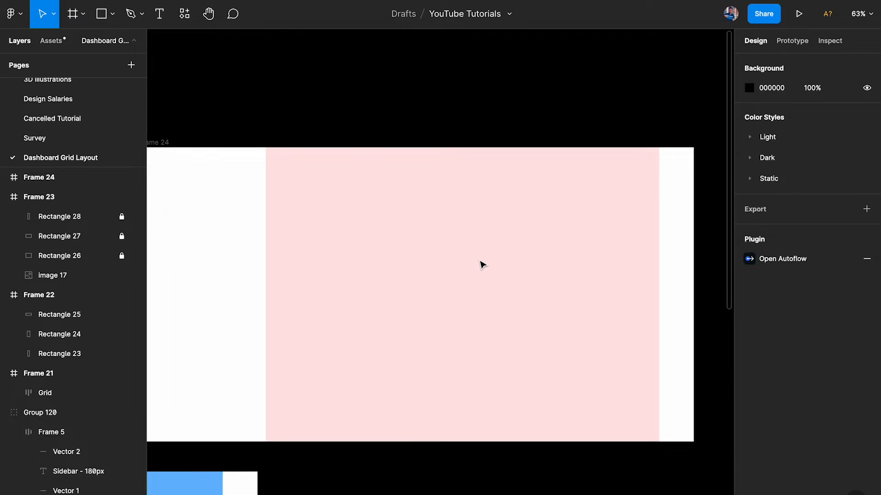
# - Add a second layout grid to Frame 24, change it to Columns, and set its count to 1
pyautogui.scroll(-5, 403, 263)
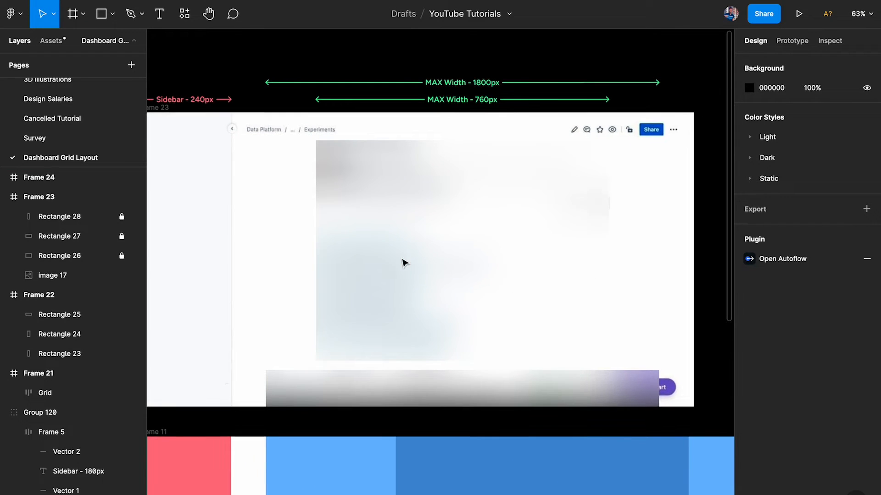
pyautogui.click(400, 310)
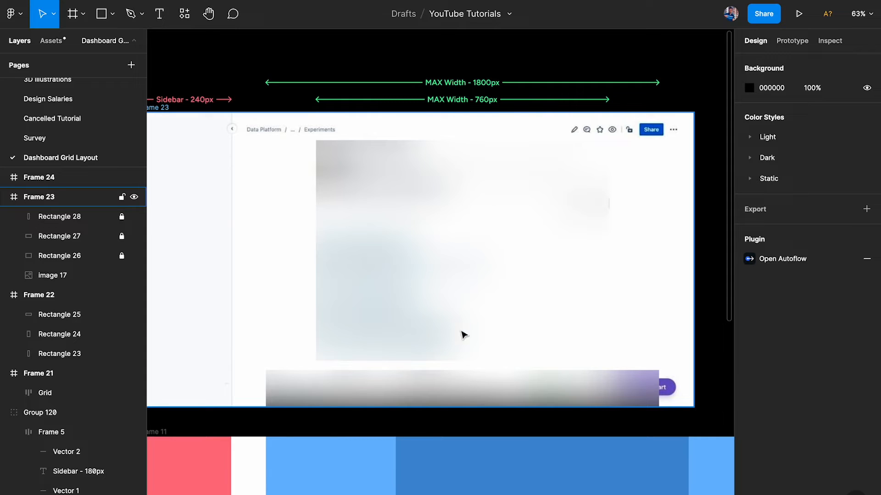
pyautogui.press('Escape')
pyautogui.scroll(-2, 492, 110)
pyautogui.hscroll(5, 491, 111)
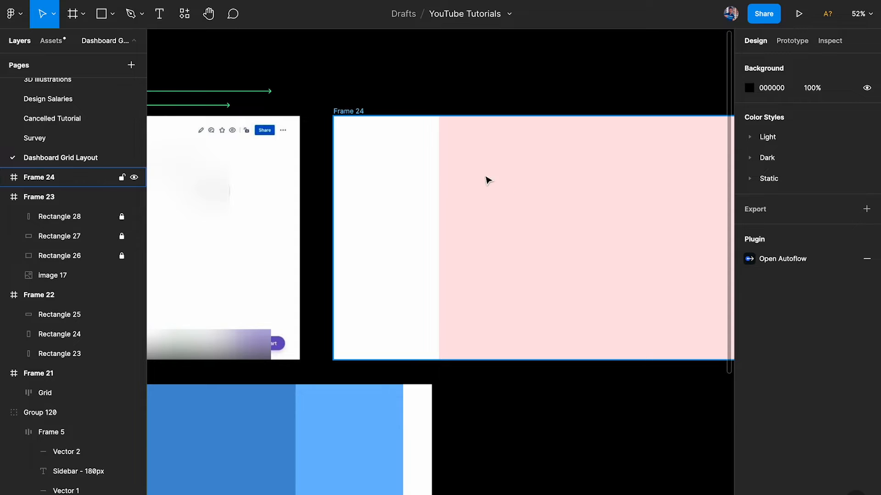
pyautogui.click(350, 113)
pyautogui.click(866, 230)
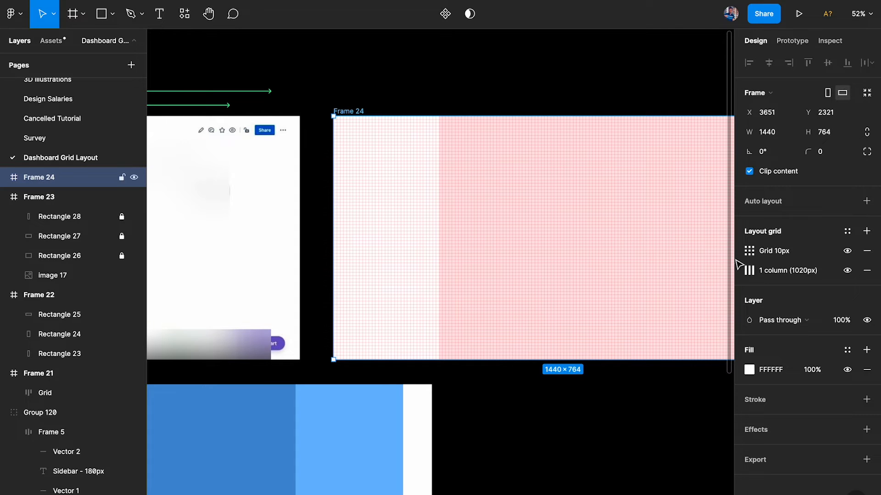
pyautogui.click(749, 251)
pyautogui.click(607, 253)
pyautogui.click(618, 268)
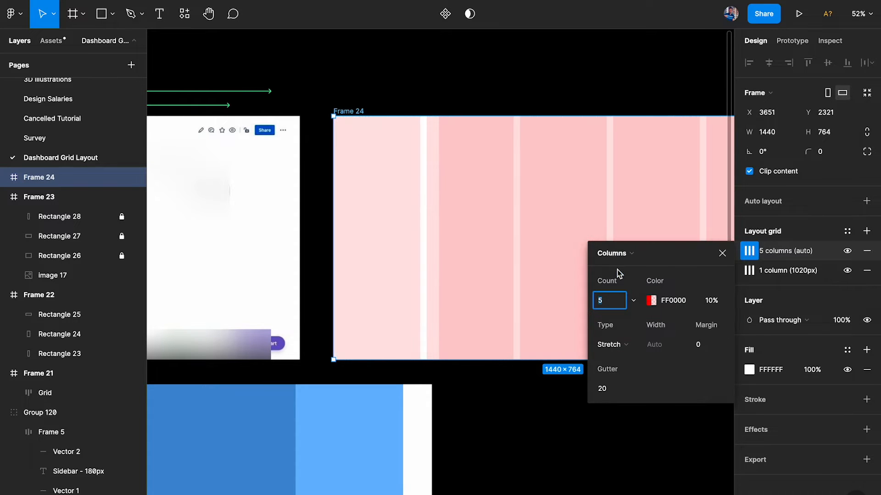
pyautogui.press('Return')
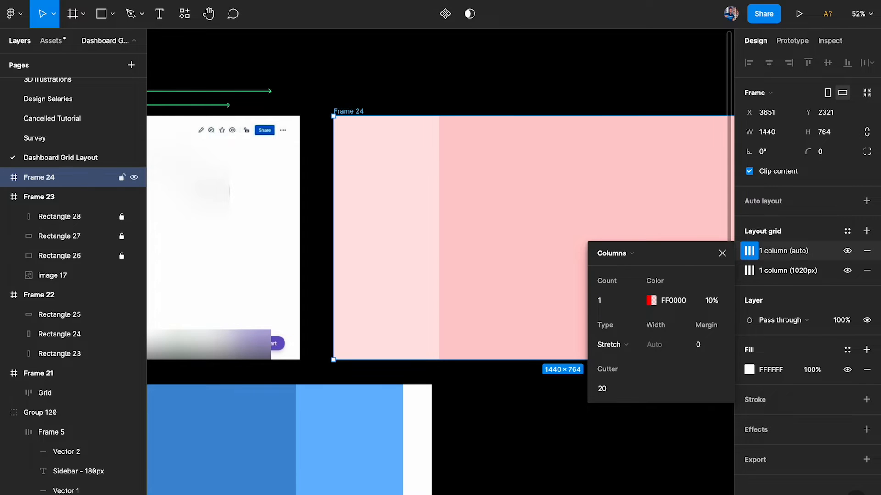
# - Measure the gap between Frame 23's sidebar and its narrow content area with a temporary rectangle, and delete the rectangle
pyautogui.hscroll(-5, 407, 291)
pyautogui.scroll(5, 428, 188)
pyautogui.hscroll(1, 430, 189)
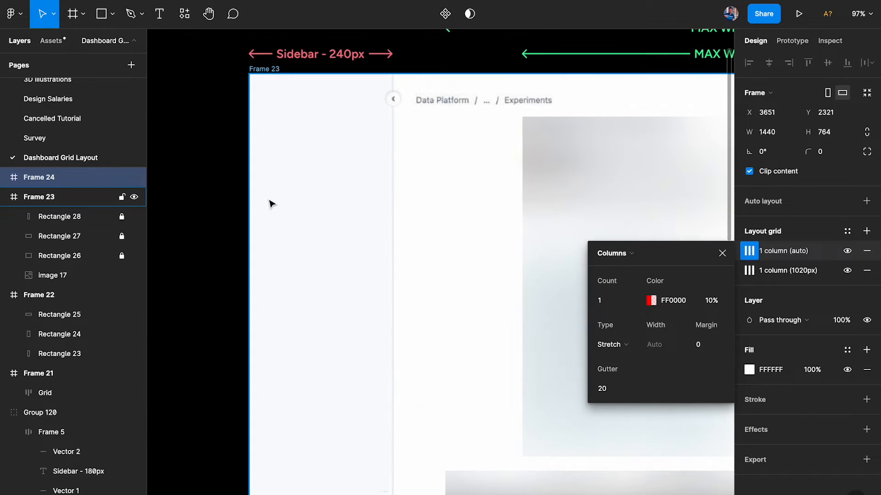
pyautogui.scroll(3, 409, 203)
pyautogui.press('r')
pyautogui.moveTo(387, 195); pyautogui.dragTo(572, 279)
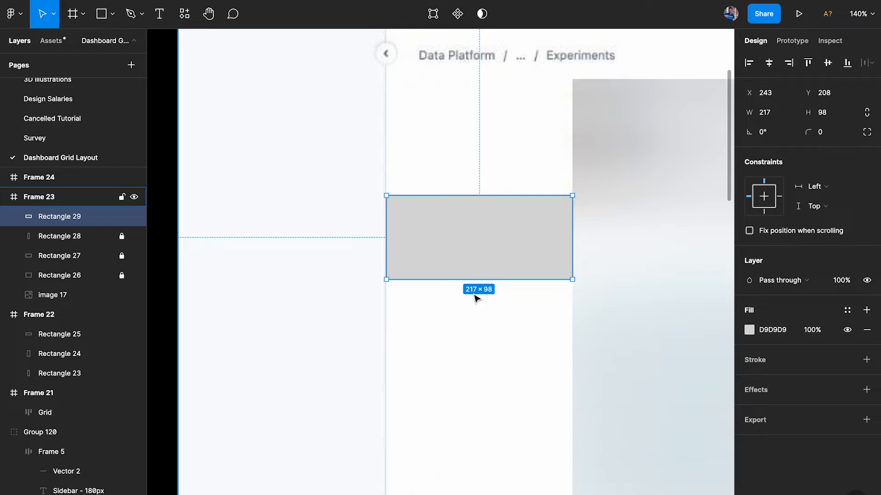
pyautogui.press('Delete')
pyautogui.scroll(-5, 473, 296)
pyautogui.scroll(5, 274, 271)
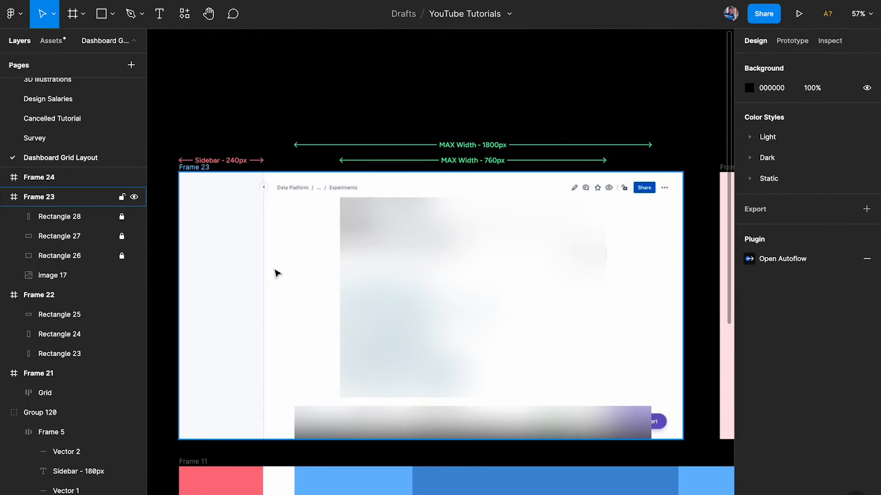
# - Change Frame 24's second grid column type to Left and set its offset to 240+220
pyautogui.scroll(-10, 416, 234)
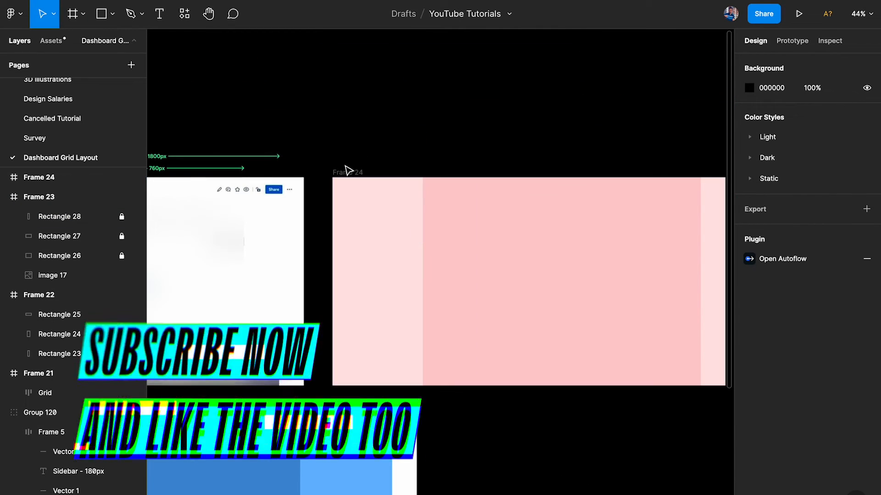
pyautogui.click(347, 171)
pyautogui.click(749, 251)
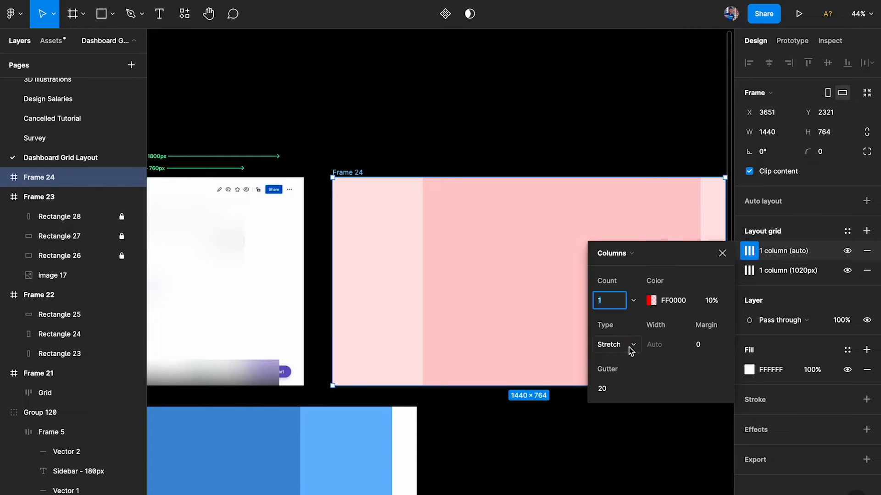
pyautogui.click(630, 348)
pyautogui.click(619, 300)
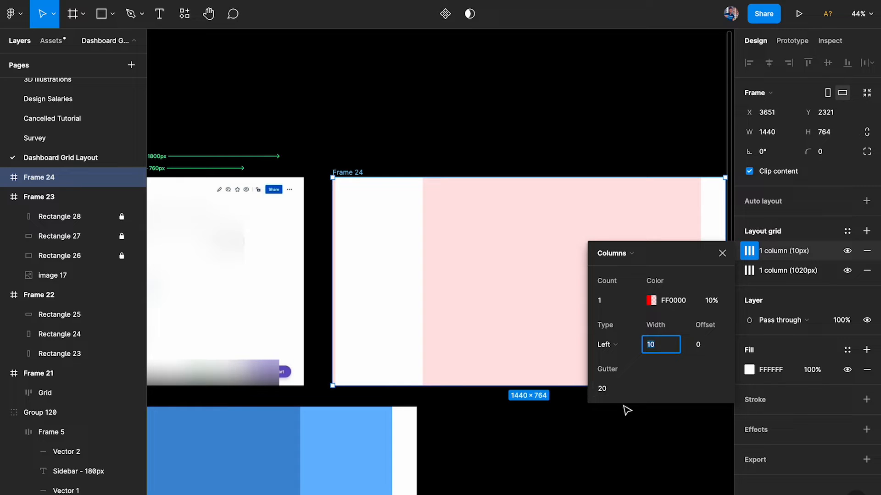
pyautogui.click(711, 349)
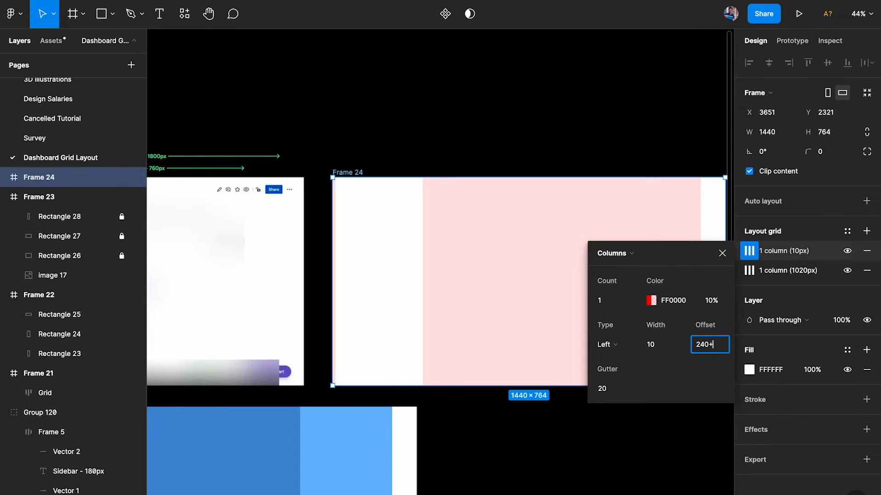
pyautogui.write('240+220')
pyautogui.press('Return')
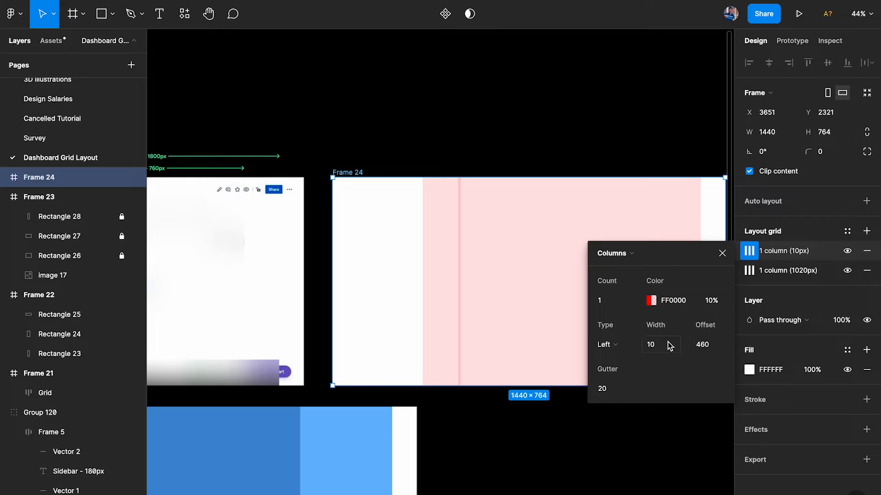
# - Set the second grid column's width to 760 to match Frame 23's narrow content area, and close the grid settings
pyautogui.hscroll(-5, 548, 291)
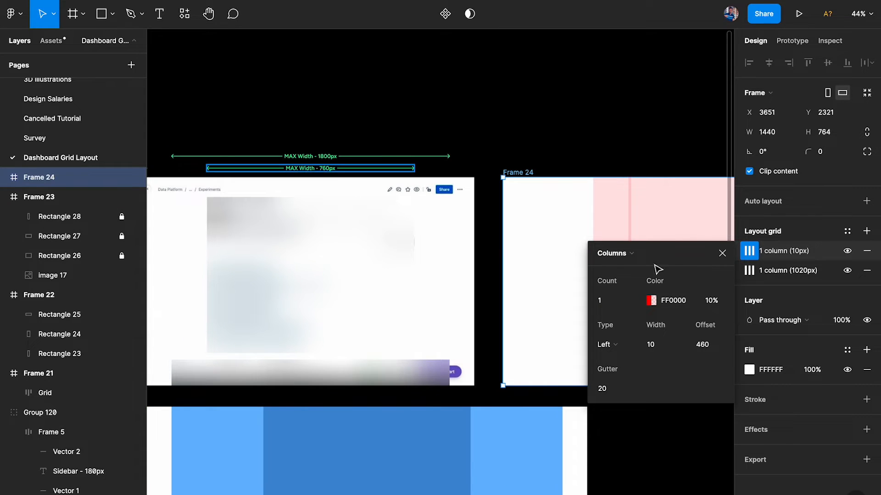
pyautogui.click(671, 345)
pyautogui.write('760')
pyautogui.press('Return')
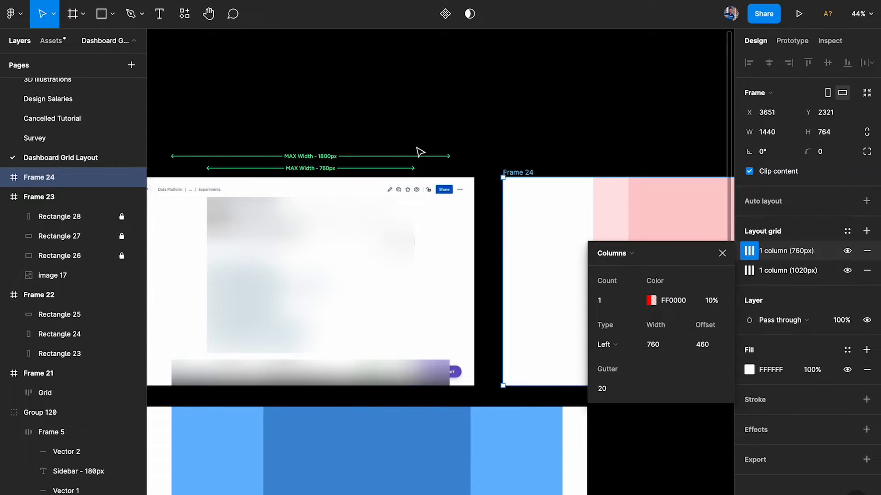
pyautogui.hscroll(5, 573, 206)
pyautogui.click(722, 253)
pyautogui.click(687, 258)
pyautogui.scroll(3, 687, 258)
pyautogui.hscroll(-2, 686, 257)
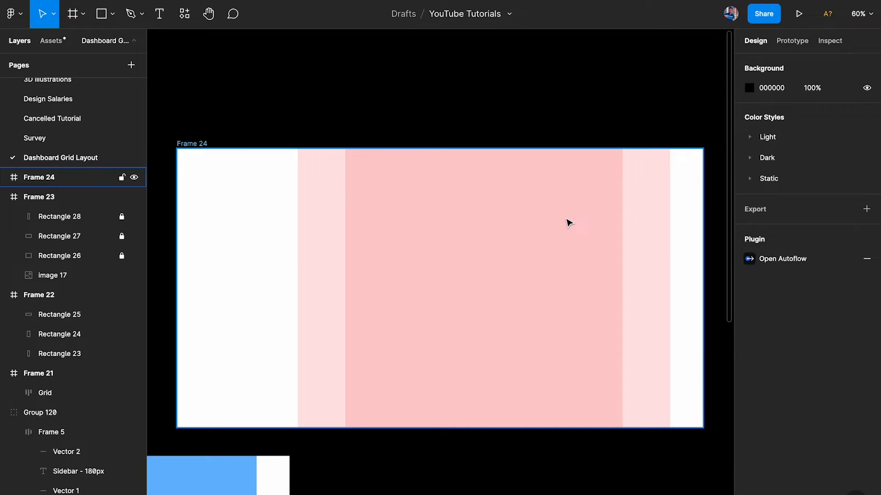
# - Draw a 760 × 277 rectangle in Frame 24 spanning the full width of the narrow grid column
pyautogui.hscroll(-8, 568, 223)
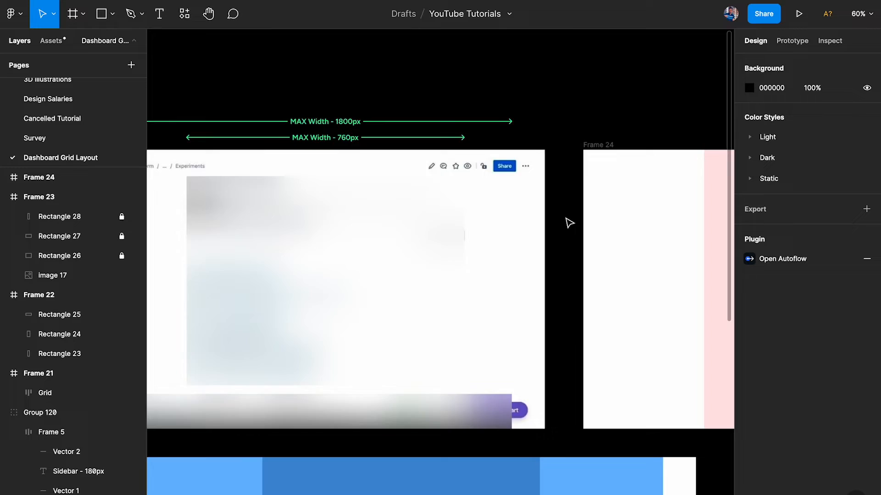
pyautogui.hscroll(9, 569, 223)
pyautogui.hscroll(-1, 569, 223)
pyautogui.press('r')
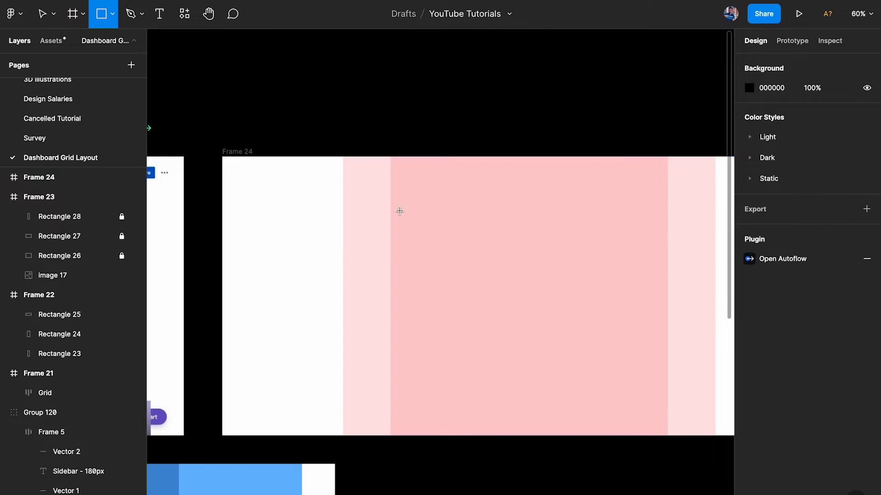
pyautogui.moveTo(392, 202)
pyautogui.mouseDown()
pyautogui.moveTo(615, 289)
pyautogui.moveTo(681, 304)
pyautogui.moveTo(663, 302)
pyautogui.mouseUp()
pyautogui.moveTo(667, 260); pyautogui.dragTo(669, 260)
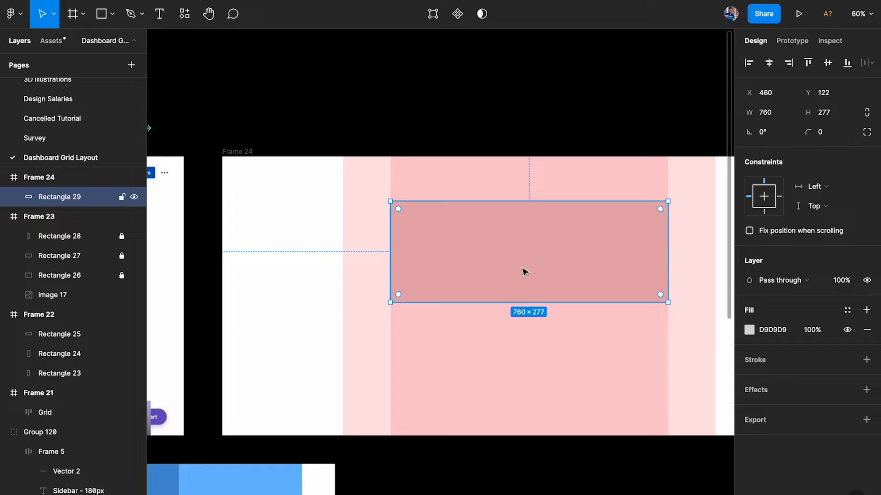
pyautogui.keyDown('ctrl'); pyautogui.scroll(5, 474, 248); pyautogui.keyUp('ctrl')
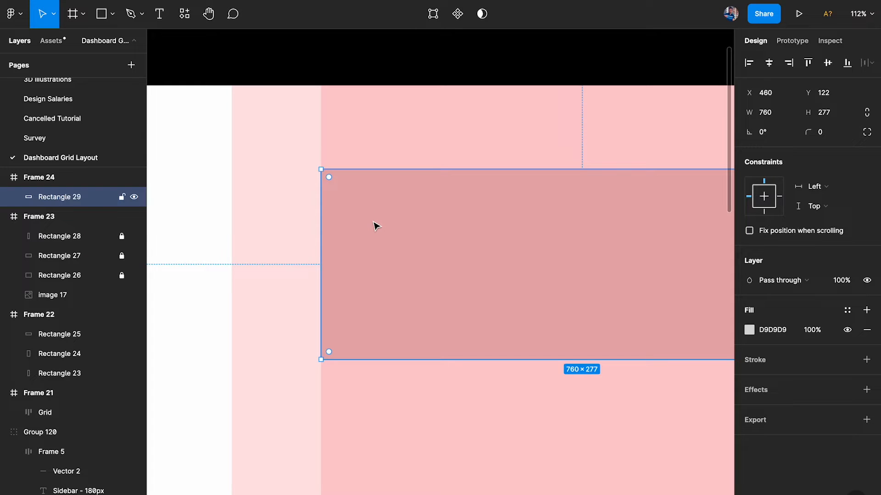
# - Move the row of reference dashboards and layouts beside Frame 24 farther right to open a wider gap
pyautogui.keyDown('ctrl'); pyautogui.scroll(-8, 376, 226); pyautogui.keyUp('ctrl')
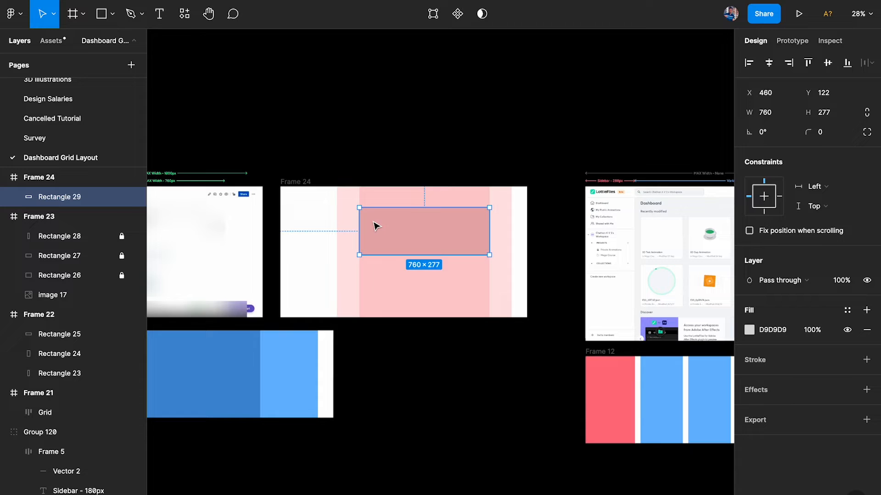
pyautogui.keyDown('ctrl'); pyautogui.scroll(-10, 323, 166); pyautogui.keyUp('ctrl')
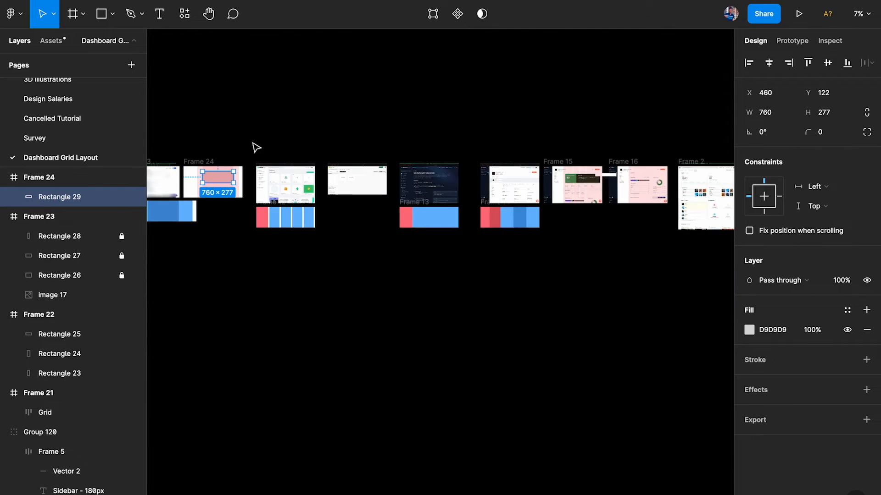
pyautogui.moveTo(252, 139); pyautogui.dragTo(596, 232)
pyautogui.keyDown('ctrl'); pyautogui.scroll(3, 209, 165); pyautogui.keyUp('ctrl')
pyautogui.moveTo(357, 152); pyautogui.dragTo(430, 153)
pyautogui.click(427, 104)
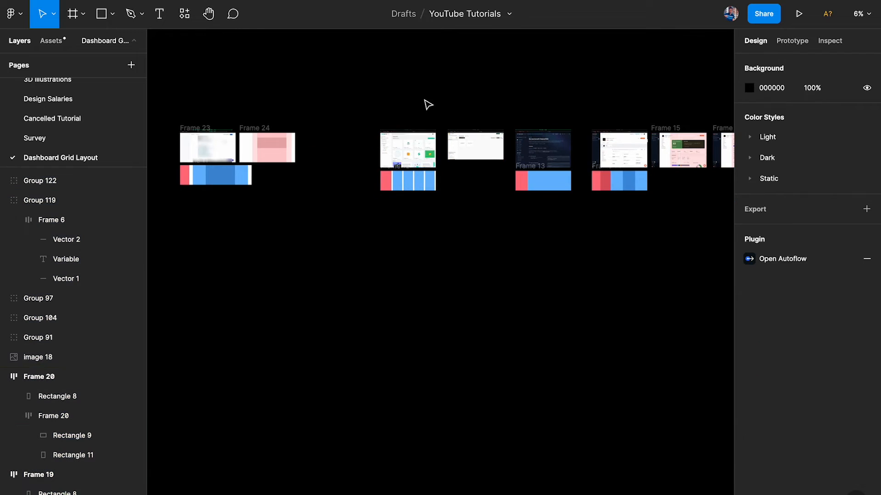
# - Examine the LottieFiles dashboard's maximum width, sidebar and variable content width annotations, with the interface hidden
pyautogui.keyDown('ctrl'); pyautogui.scroll(8, 413, 143); pyautogui.keyUp('ctrl')
pyautogui.keyDown('ctrl'); pyautogui.scroll(3, 417, 146); pyautogui.keyUp('ctrl')
pyautogui.hotkey('ctrl', '\\')
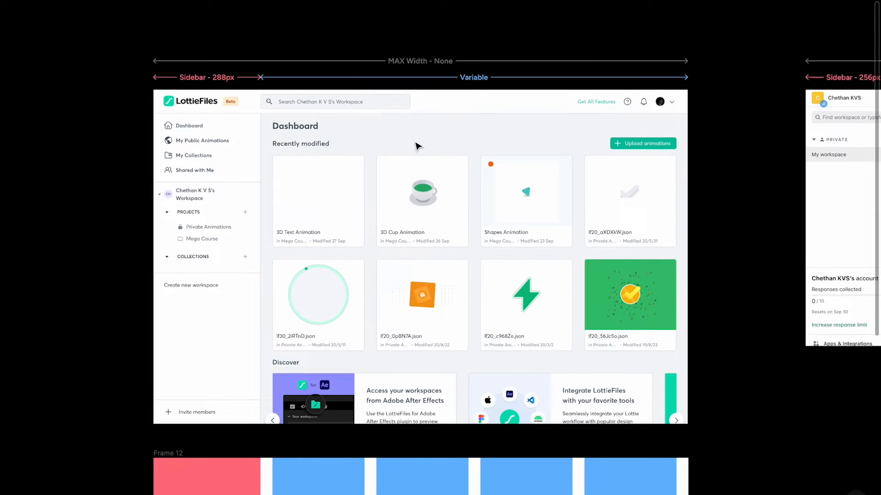
pyautogui.keyDown('ctrl'); pyautogui.scroll(1, 415, 144); pyautogui.keyUp('ctrl')
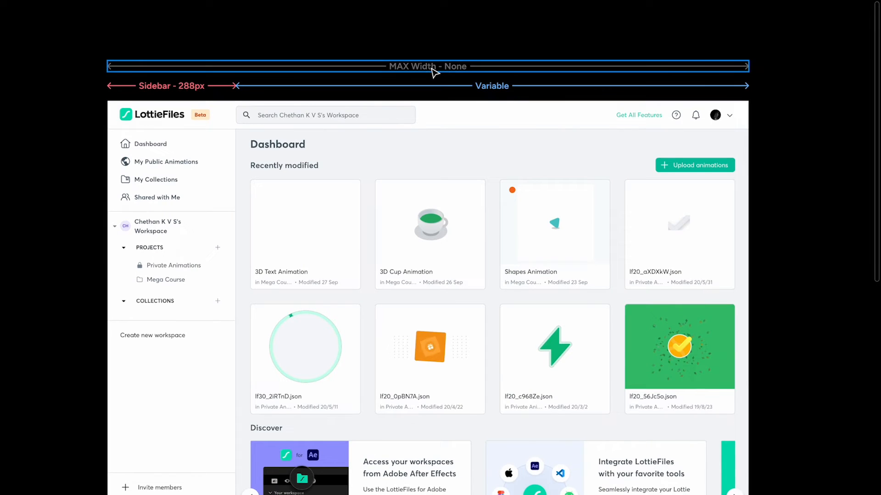
pyautogui.keyDown('ctrl'); pyautogui.scroll(1, 433, 70); pyautogui.keyUp('ctrl')
pyautogui.click(440, 69)
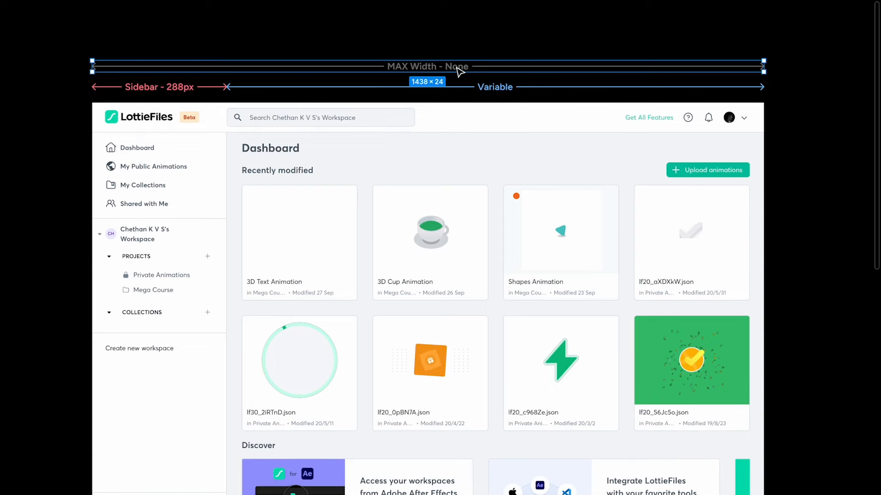
pyautogui.click(152, 87)
pyautogui.keyDown('ctrl'); pyautogui.scroll(2, 149, 87); pyautogui.keyUp('ctrl')
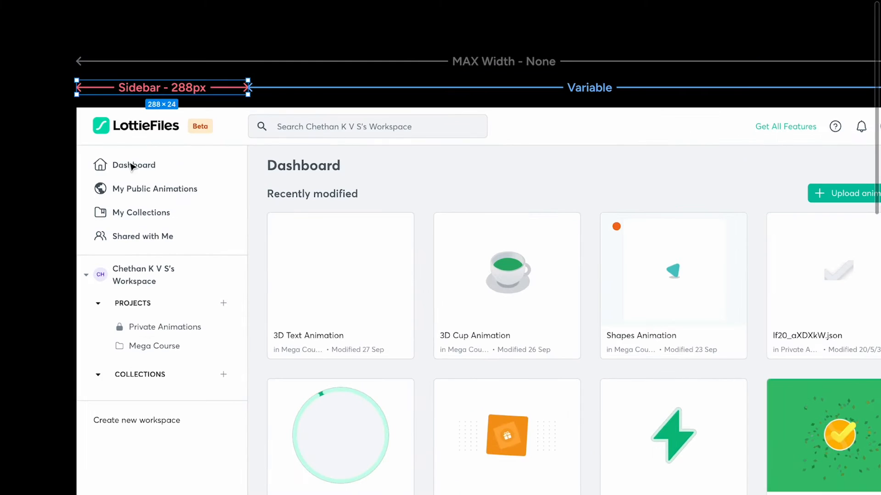
pyautogui.keyDown('ctrl'); pyautogui.scroll(-3, 197, 192); pyautogui.keyUp('ctrl')
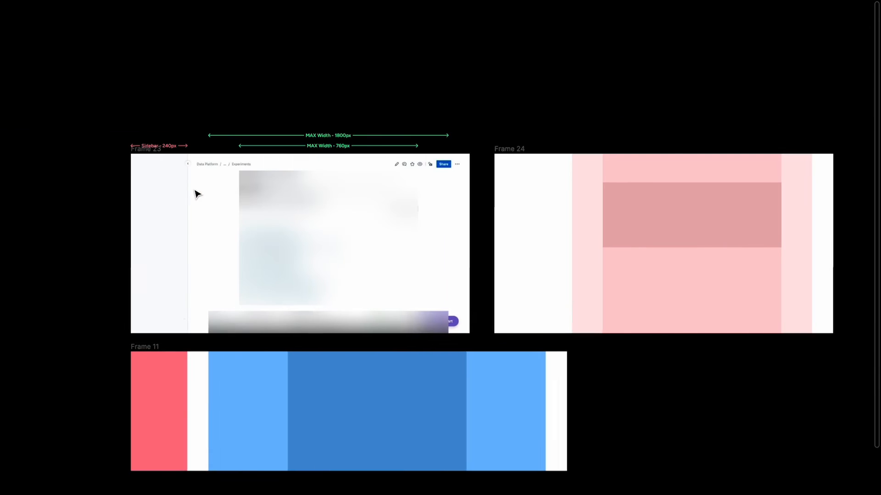
pyautogui.hscroll(20, 184, 197)
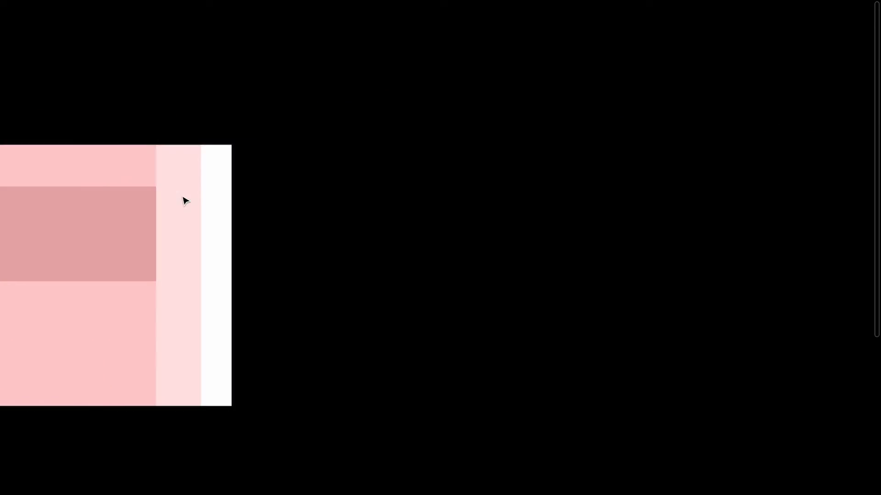
pyautogui.keyDown('ctrl'); pyautogui.scroll(5, 183, 197); pyautogui.keyUp('ctrl')
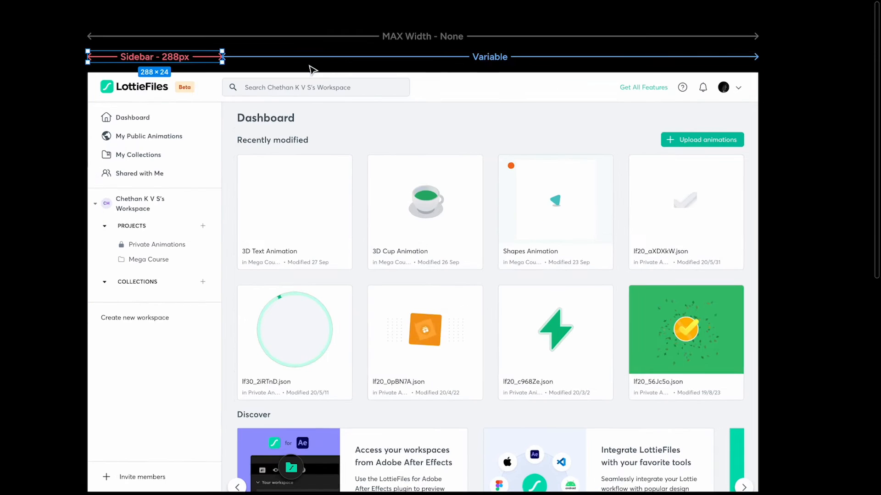
pyautogui.click(314, 60)
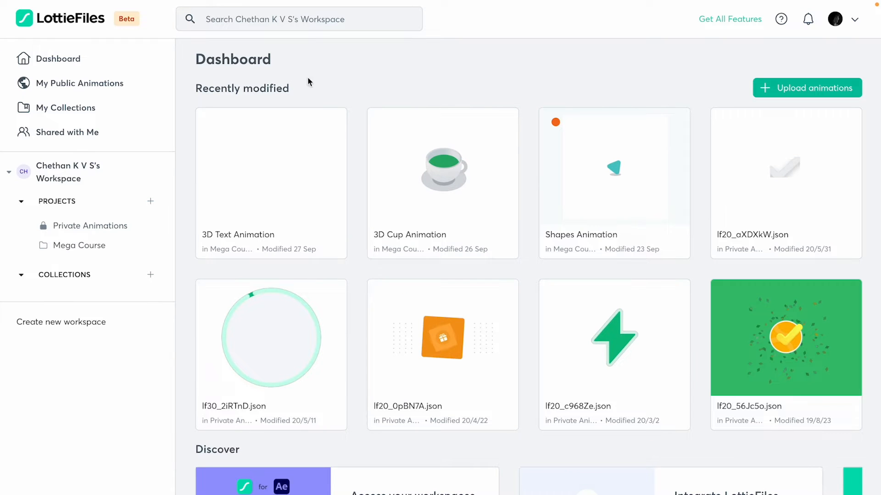
# - Inspect the live LottieFiles dashboard in the browser's responsive view and widen its viewport to 2560, then to about 2816
pyautogui.rightClick(358, 67)
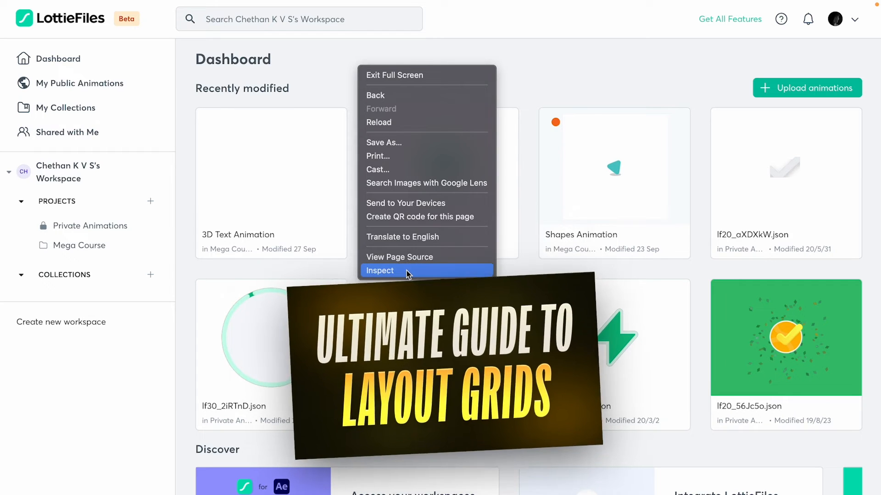
pyautogui.click(406, 270)
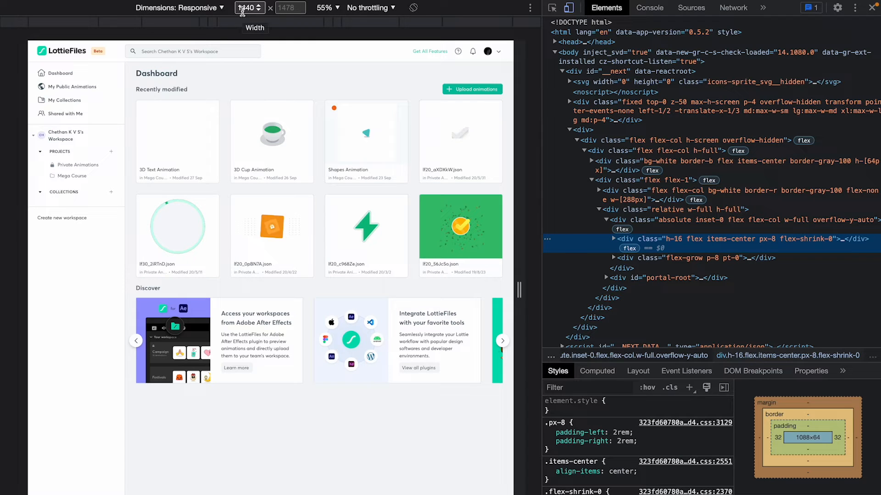
pyautogui.click(14, 23)
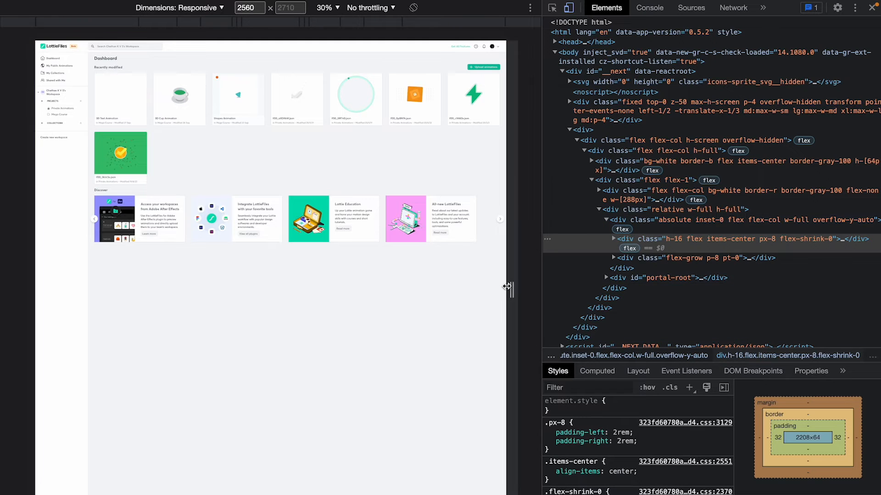
pyautogui.moveTo(508, 289); pyautogui.dragTo(532, 286)
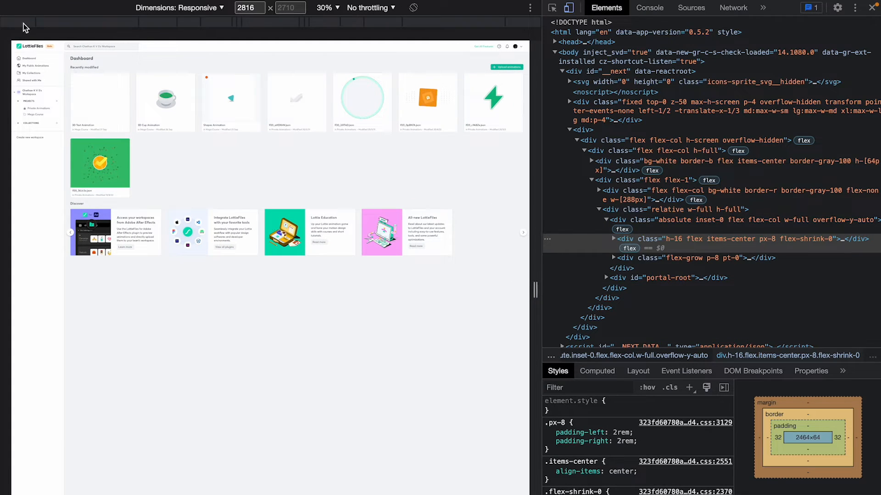
# - Set the viewport width to 4000, then narrow it to about 937 and widen it again to check the column behaviour
pyautogui.click(245, 9)
pyautogui.hotkey('shift', 'Up')
pyautogui.hotkey('shift', 'Up')
pyautogui.hotkey('shift', 'Up')
pyautogui.hotkey('shift', 'Up')
pyautogui.hotkey('shift', 'Up')
pyautogui.hotkey('shift', 'Up')
pyautogui.hotkey('shift', 'Up')
pyautogui.hotkey('shift', 'Up')
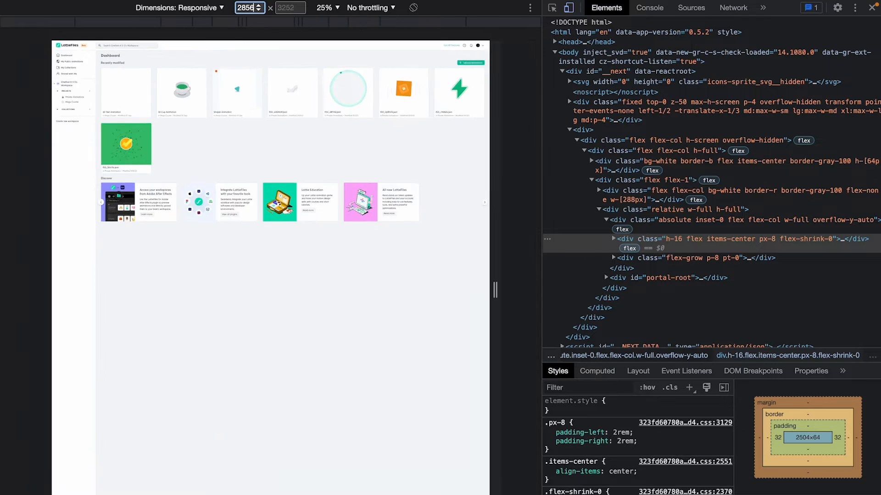
pyautogui.press('super+a')
pyautogui.write('4000')
pyautogui.press('Return')
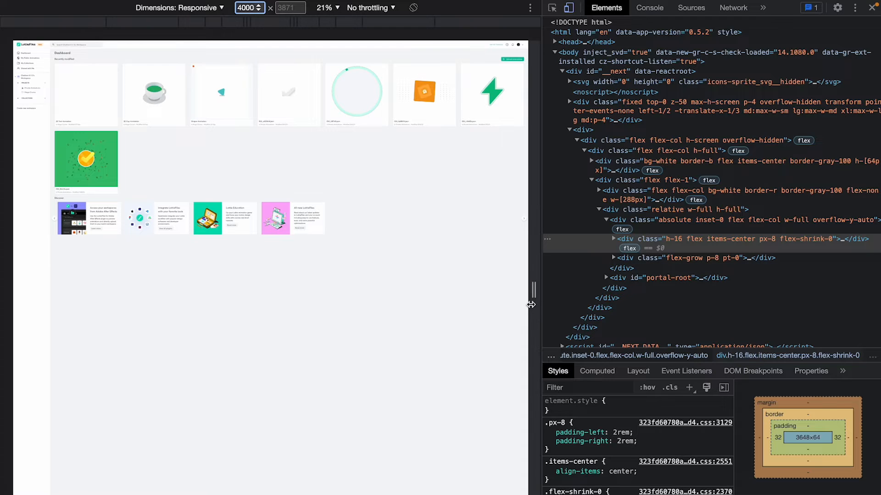
pyautogui.moveTo(533, 293); pyautogui.dragTo(335, 289)
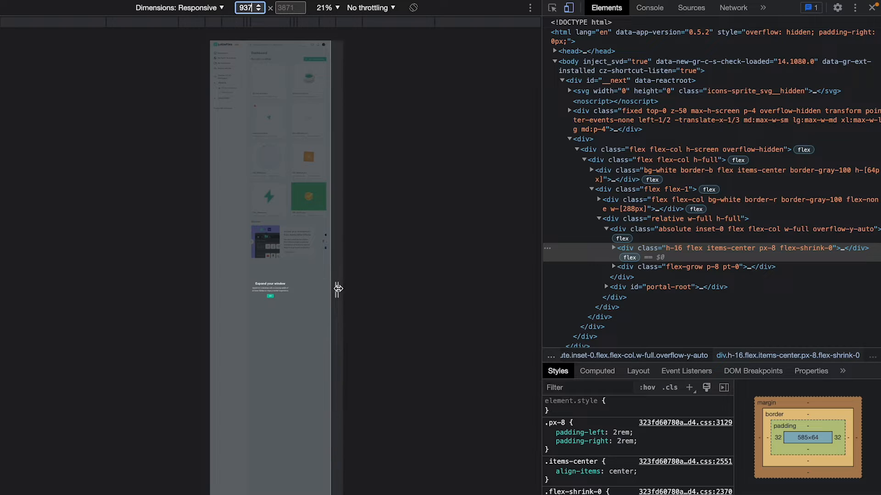
pyautogui.moveTo(337, 289); pyautogui.dragTo(535, 290)
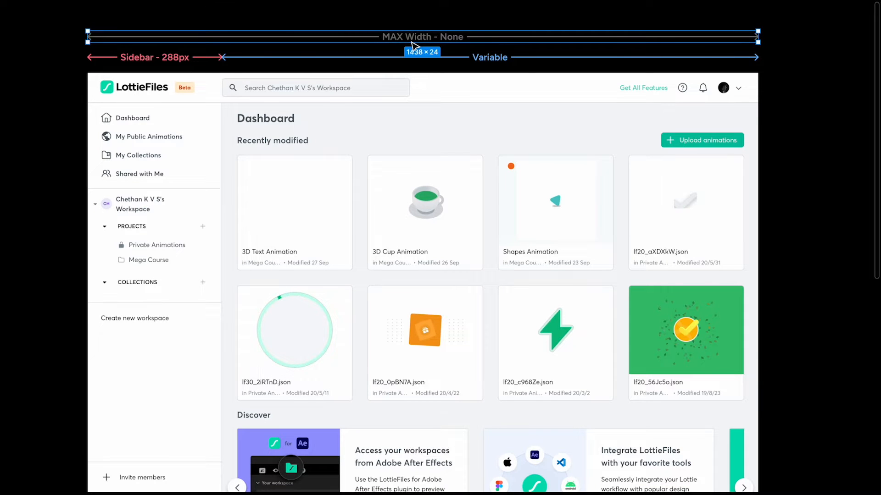
# - Switch back to Figma and change the LottieFiles content width label to "Variable up to 7 columns"
pyautogui.click(506, 59)
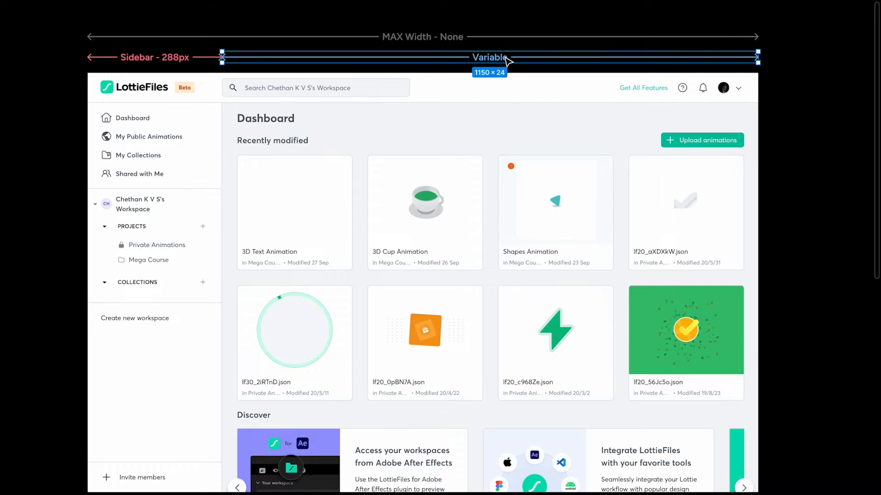
pyautogui.doubleClick(502, 59)
pyautogui.click(507, 58)
pyautogui.write('up')
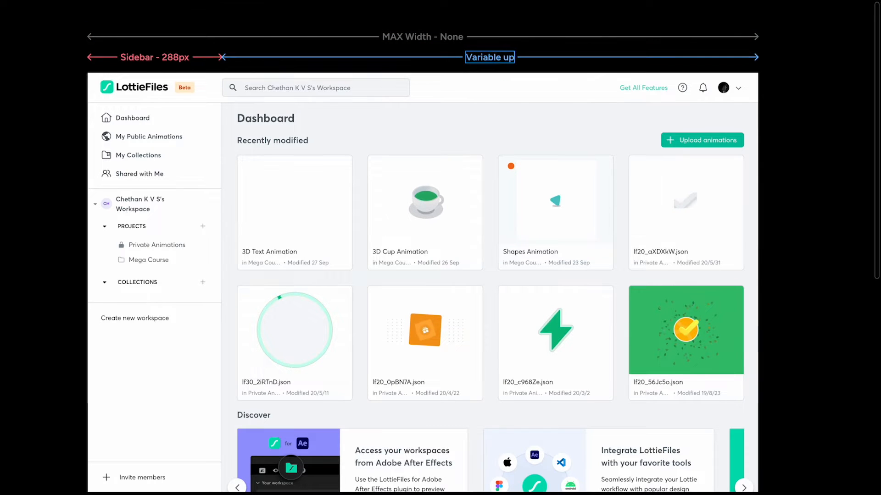
pyautogui.write('to 7 co')
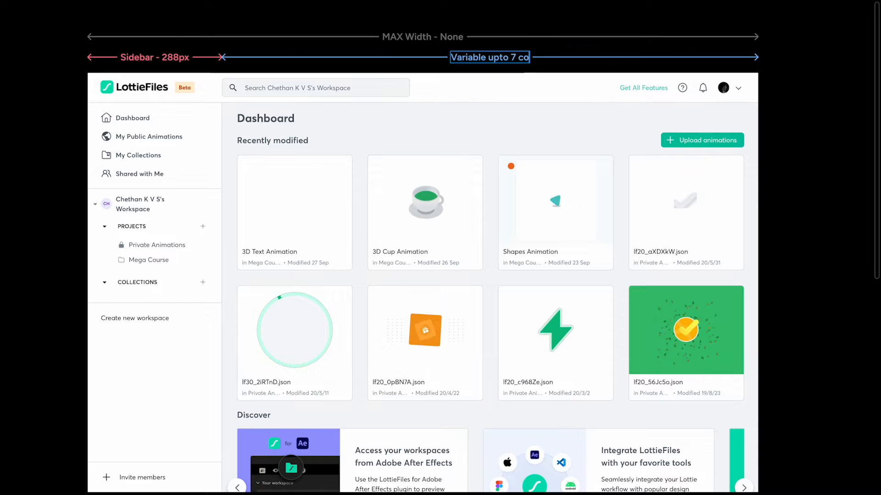
pyautogui.write('lumns')
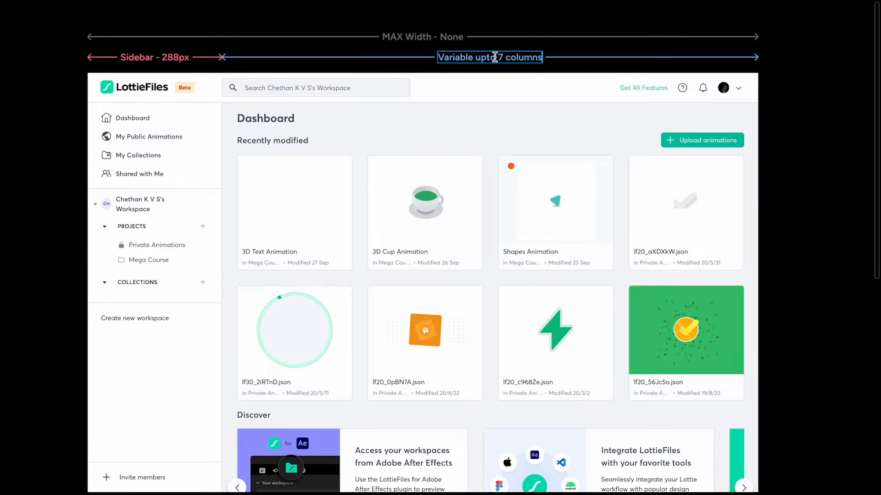
pyautogui.click(787, 111)
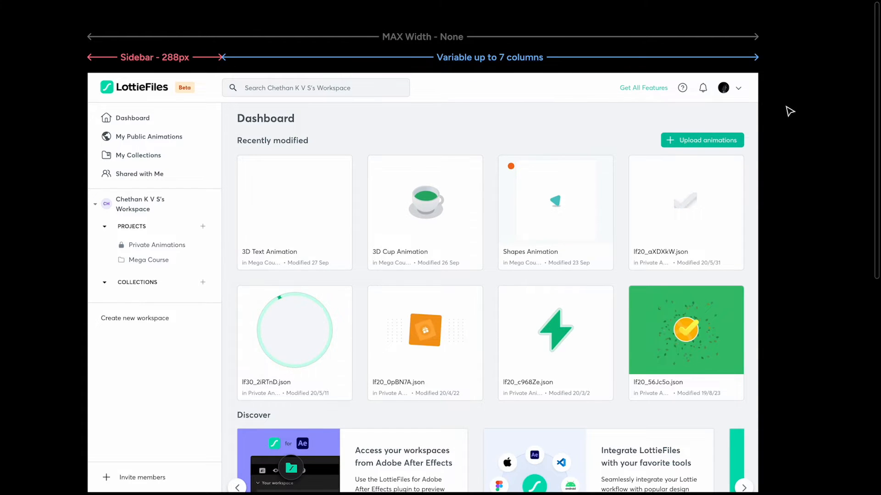
# - Try stretching Frame 12 to about 2042 wide to test how its sidebar and content columns resize
pyautogui.scroll(-3, 788, 110)
pyautogui.scroll(-5, 647, 179)
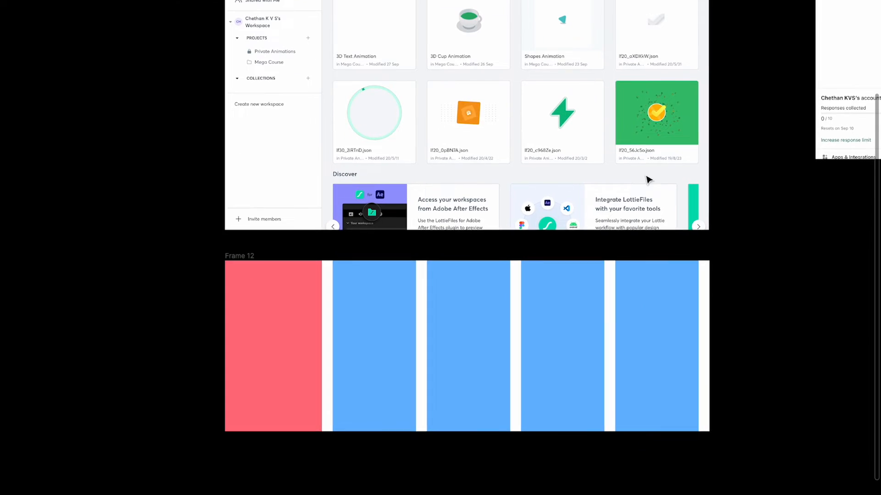
pyautogui.click(250, 257)
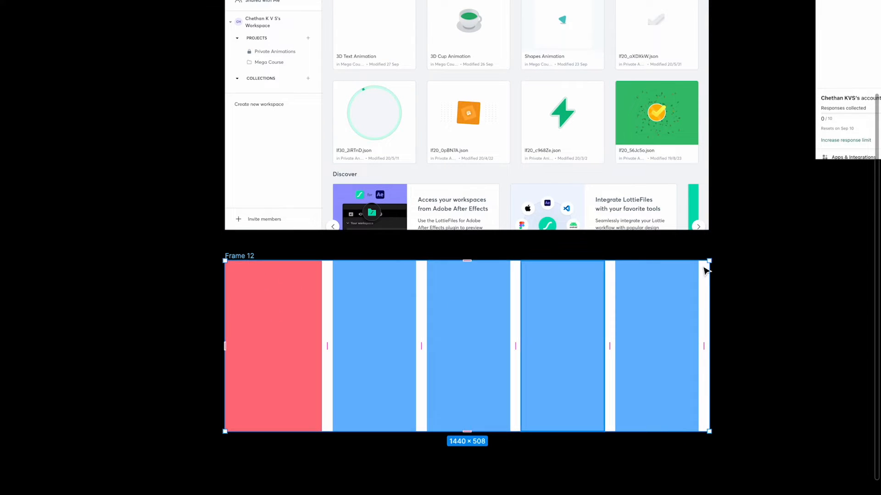
pyautogui.moveTo(710, 276); pyautogui.dragTo(810, 278)
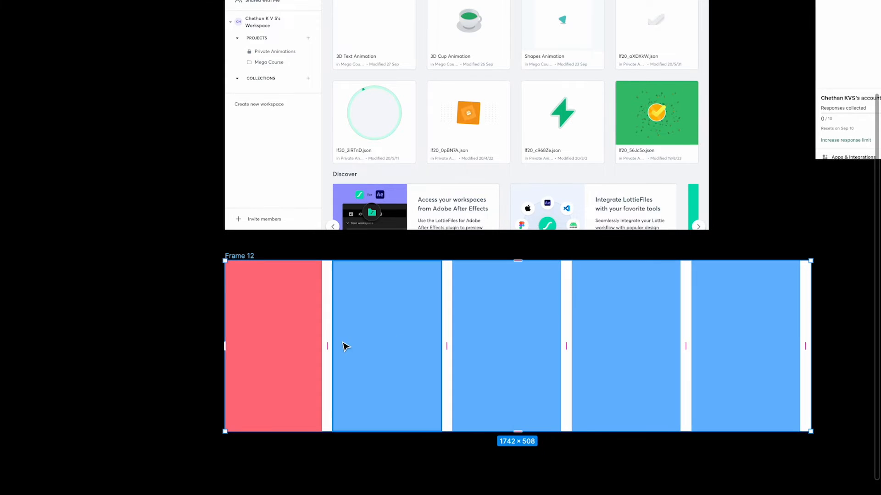
pyautogui.hscroll(5, 801, 300)
pyautogui.hscroll(2, 799, 302)
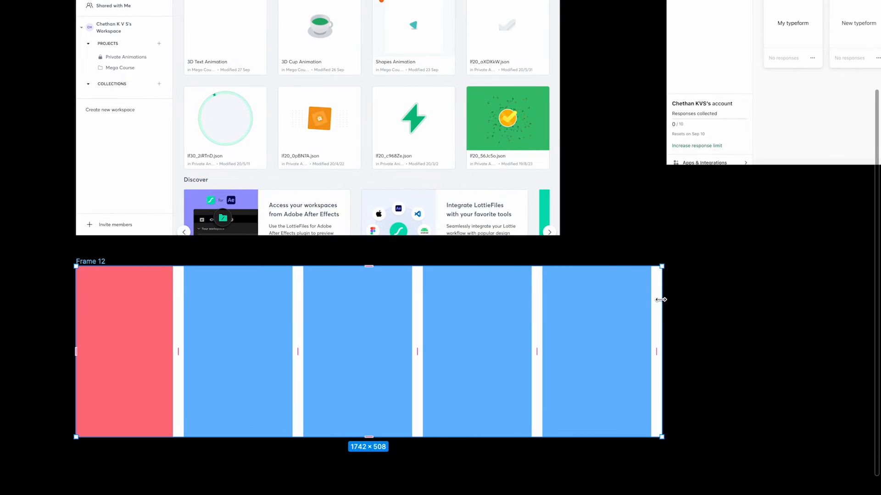
pyautogui.moveTo(678, 298); pyautogui.dragTo(763, 289)
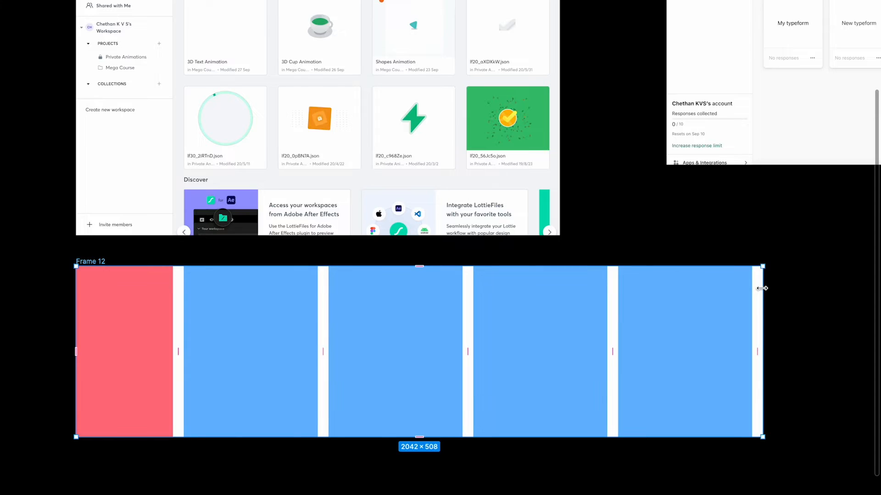
pyautogui.scroll(-2, 634, 280)
pyautogui.scroll(2, 311, 266)
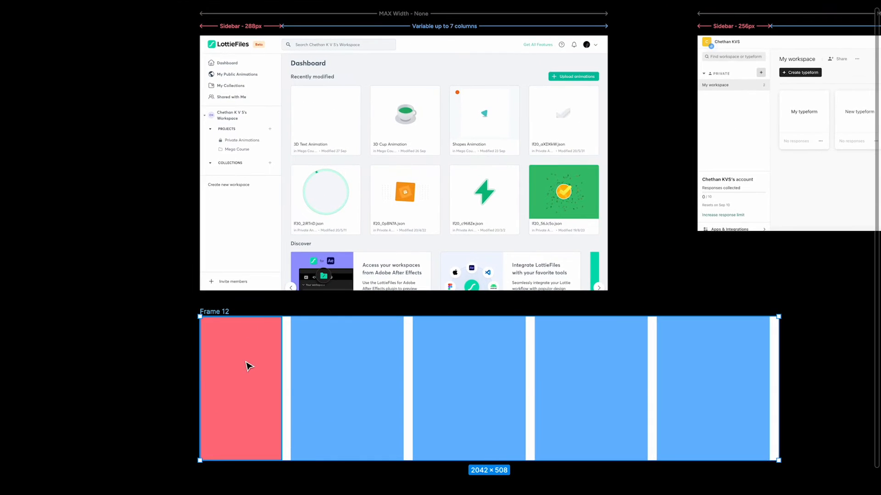
# - Show the interface again, check the width of Frame 12's red sidebar, and set the frame's width to 1440
pyautogui.click(226, 351)
pyautogui.hotkey('ctrl', '\\')
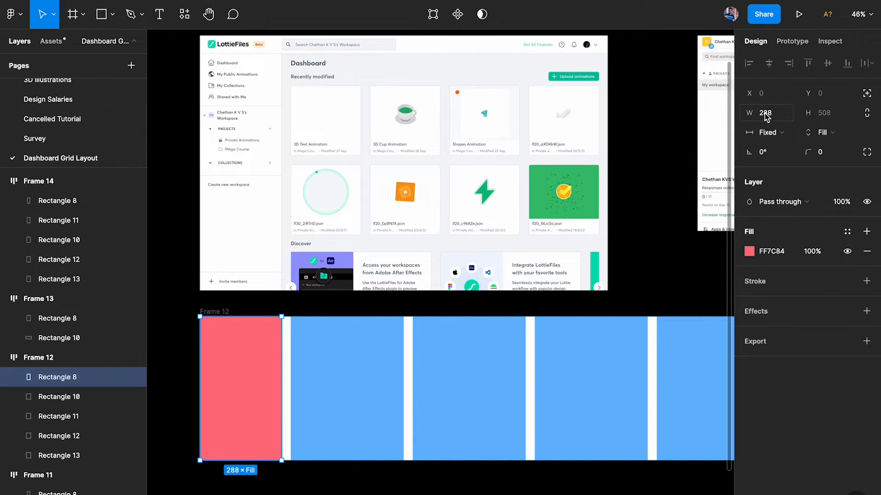
pyautogui.click(232, 309)
pyautogui.scroll(-2, 464, 245)
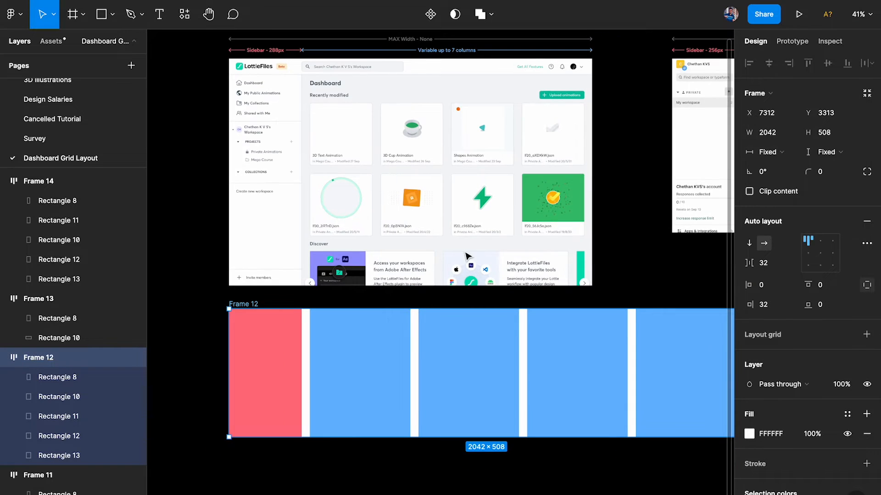
pyautogui.click(771, 133)
pyautogui.write('1')
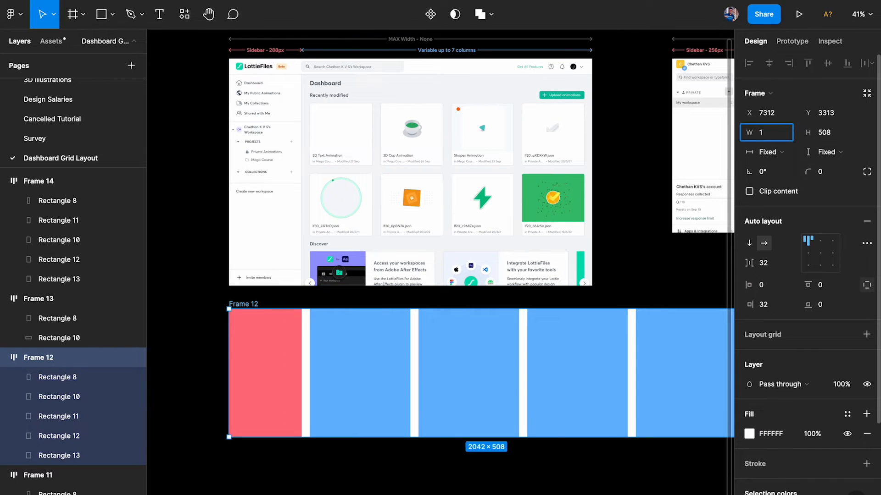
pyautogui.write('440')
pyautogui.press('Return')
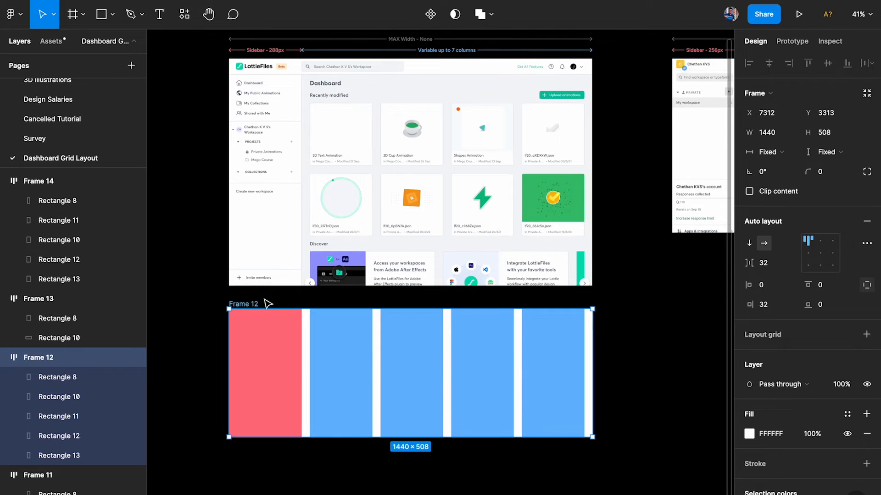
# - Duplicate Frame 12 directly below the original
pyautogui.keyDown('alt'); pyautogui.moveTo(263, 332); pyautogui.dragTo(262, 464); pyautogui.keyUp('alt')
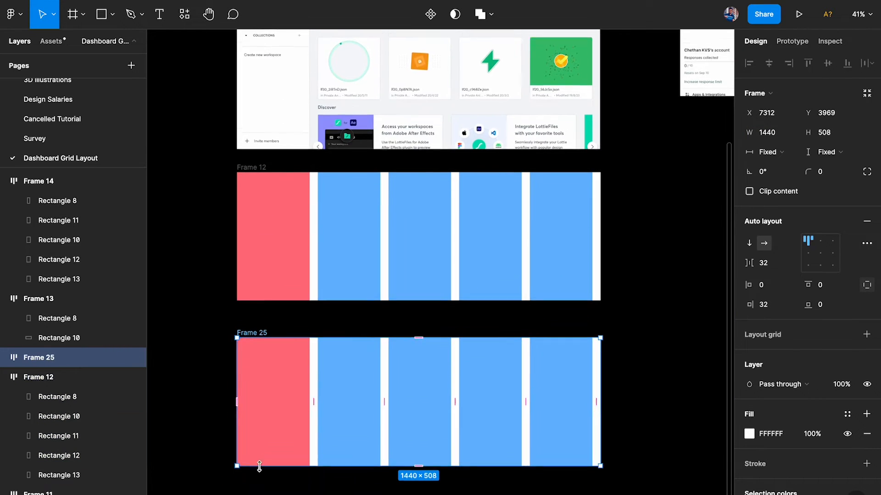
# - Remove auto layout from Frame 25 and delete all the column rectangles inside it
pyautogui.click(867, 226)
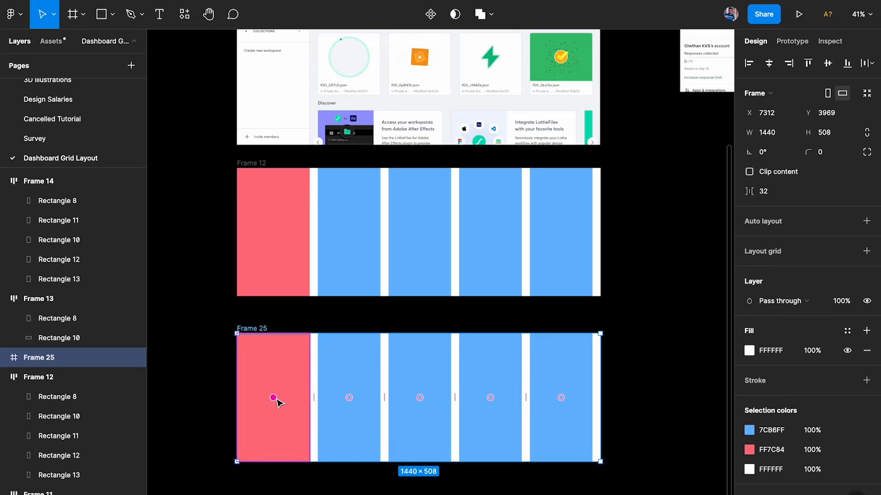
pyautogui.moveTo(650, 374); pyautogui.dragTo(284, 377)
pyautogui.press('Delete')
pyautogui.click(266, 330)
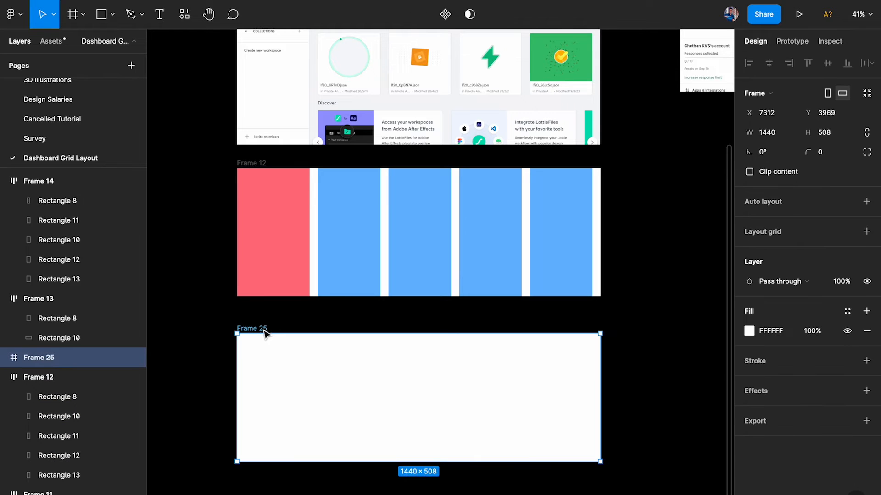
# - Check the width of the sidebar label above the LottieFiles dashboard screenshot
pyautogui.scroll(4, 422, 191)
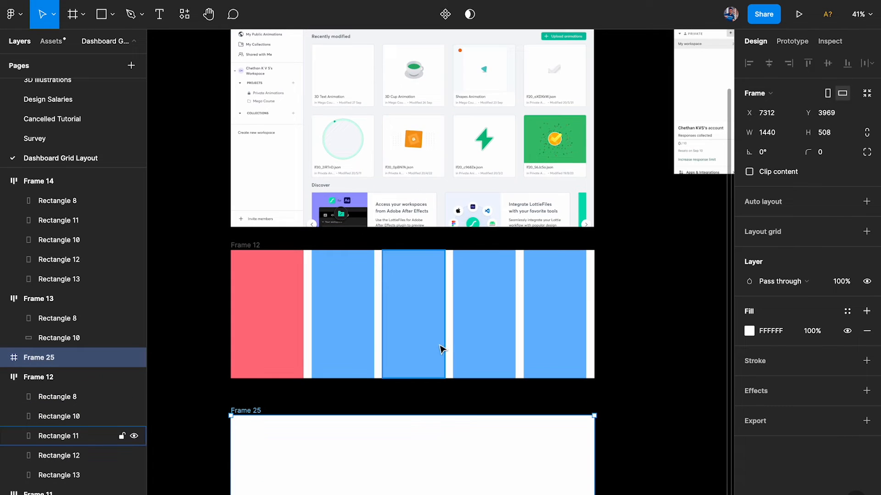
pyautogui.scroll(3, 439, 346)
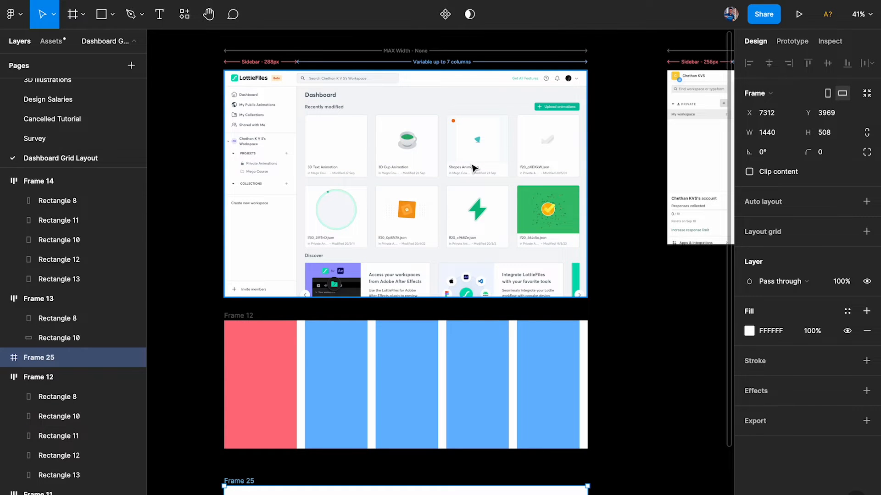
pyautogui.scroll(-3, 473, 168)
pyautogui.scroll(5, 303, 91)
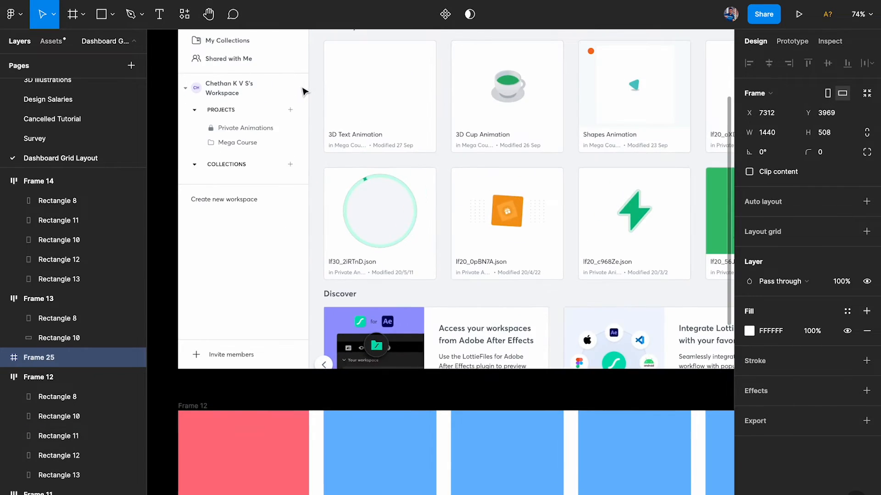
pyautogui.scroll(5, 303, 90)
pyautogui.click(247, 158)
pyautogui.scroll(3, 273, 164)
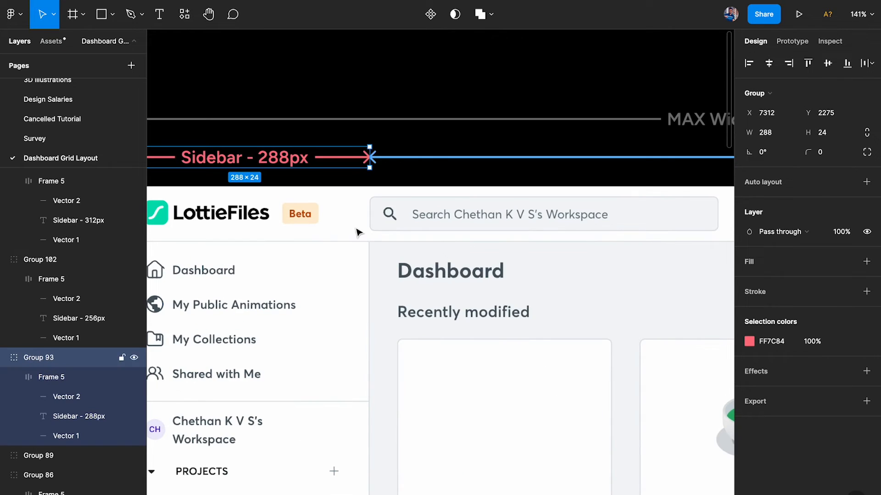
# - Measure the gap between the LottieFiles sidebar and the first card with a temporary rectangle, and delete it
pyautogui.scroll(-5, 404, 303)
pyautogui.scroll(5, 312, 295)
pyautogui.press('r')
pyautogui.moveTo(294, 274); pyautogui.dragTo(353, 316)
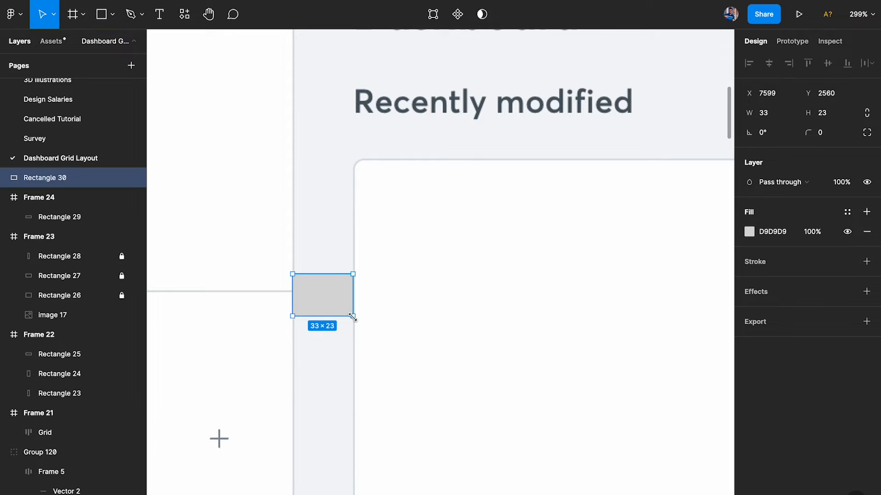
pyautogui.press('Delete')
# - Add a layout grid to Frame 25 and change it from Grid to Columns
pyautogui.scroll(-5, 354, 321)
pyautogui.scroll(-8, 344, 320)
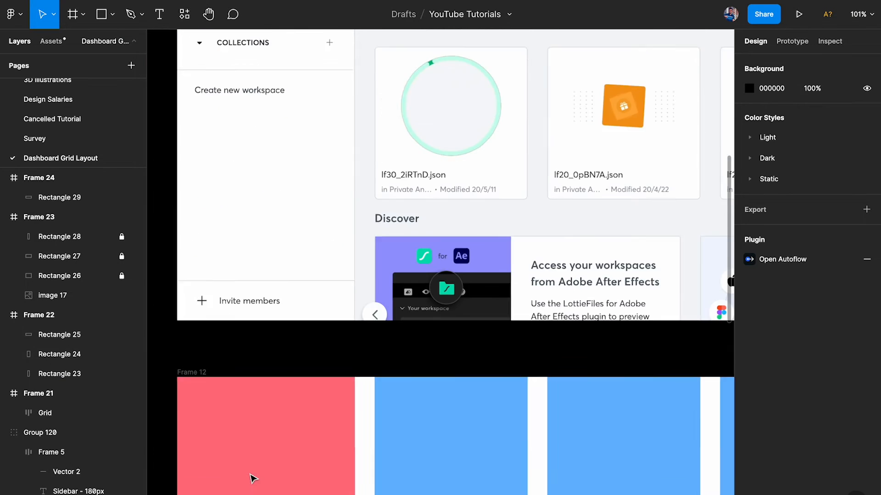
pyautogui.scroll(-3, 250, 477)
pyautogui.scroll(-5, 240, 350)
pyautogui.click(225, 347)
pyautogui.scroll(-2, 569, 262)
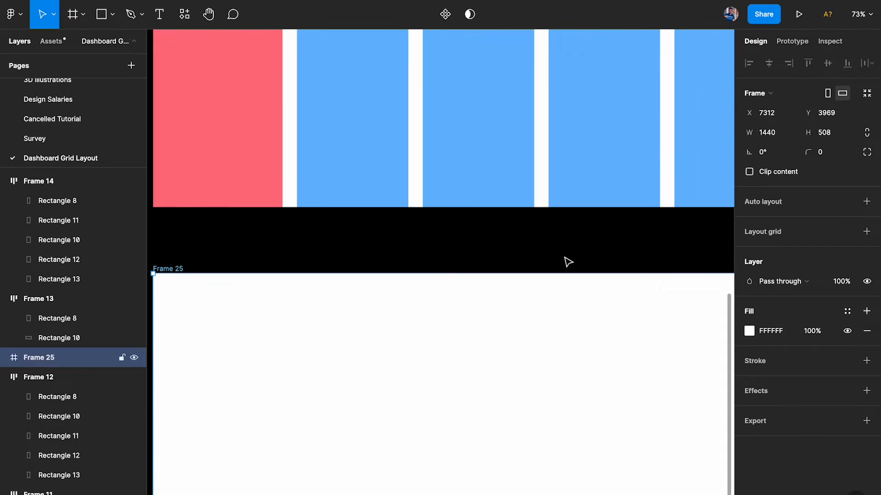
pyautogui.click(866, 231)
pyautogui.click(749, 252)
pyautogui.click(606, 253)
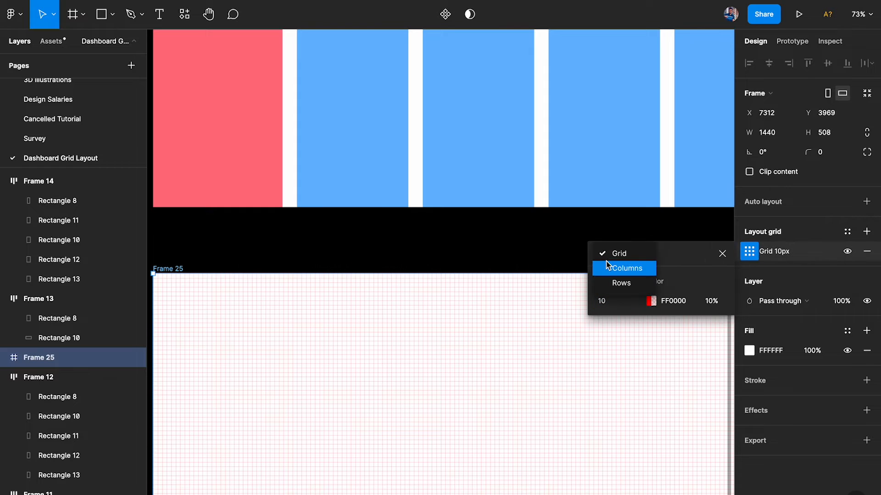
pyautogui.click(613, 269)
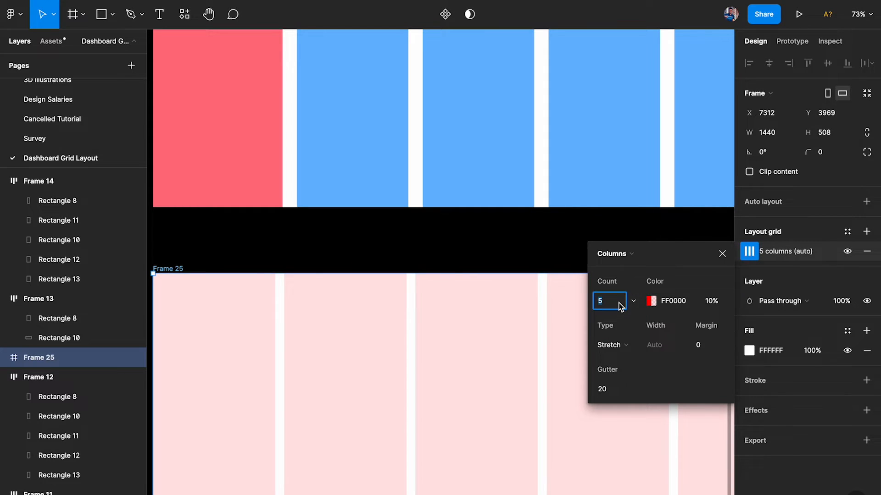
# - Set Frame 25's layout grid to 4 columns with the Left type
pyautogui.write('4')
pyautogui.press('Return')
pyautogui.click(625, 345)
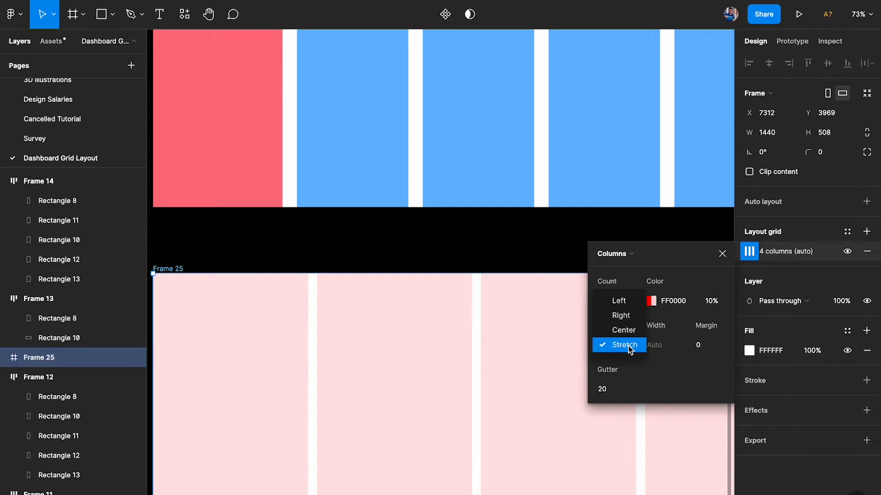
pyautogui.click(629, 304)
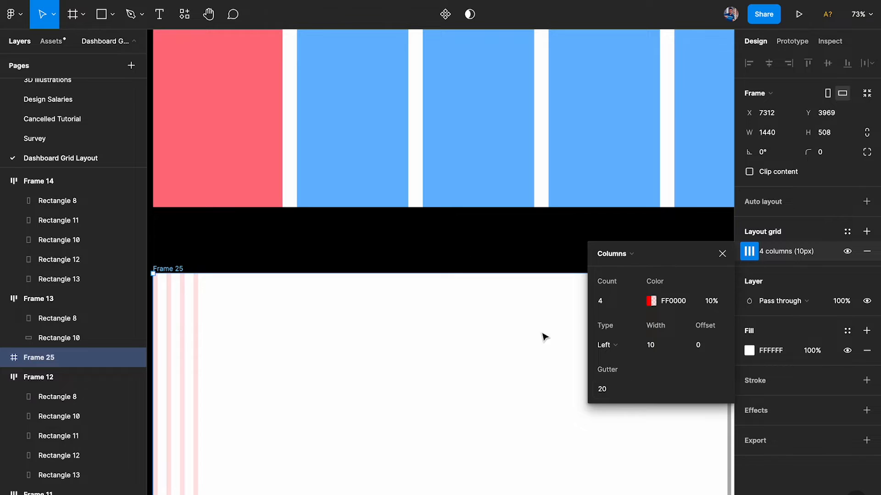
# - Check the spacing between Frame 12's blue columns and set the gutter of Frame 25's column grid to 32
pyautogui.scroll(3, 432, 221)
pyautogui.click(409, 135)
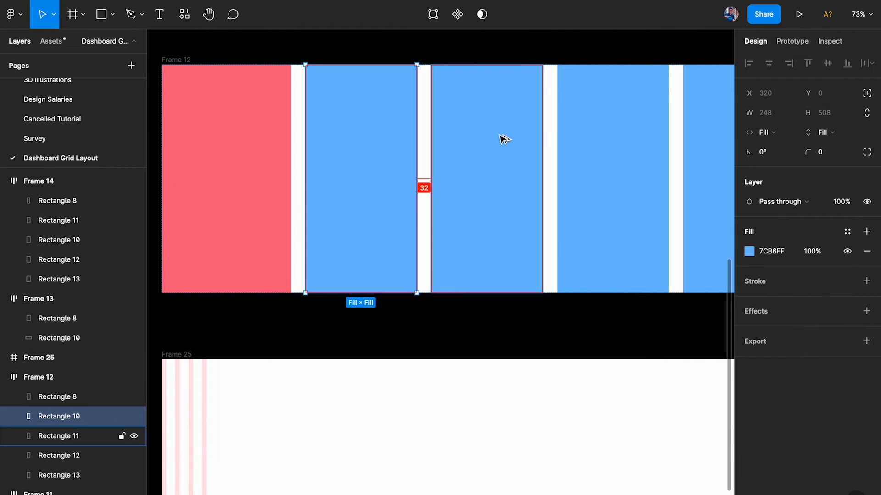
pyautogui.click(192, 358)
pyautogui.click(749, 251)
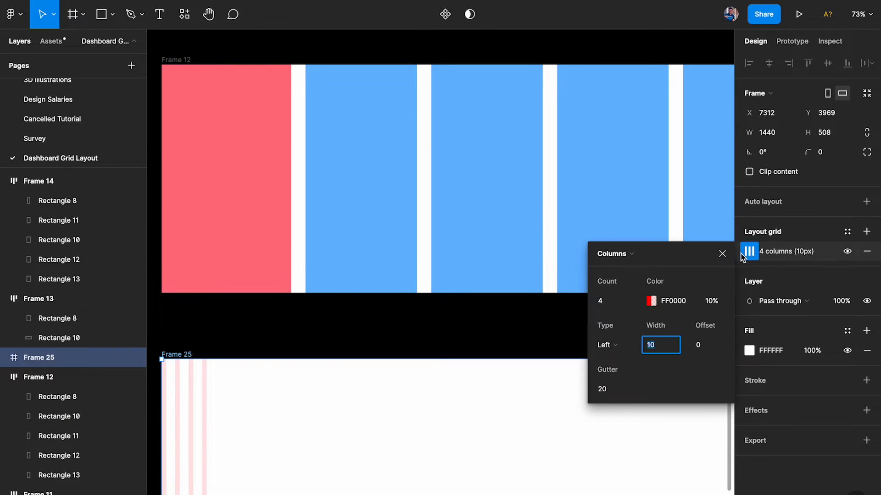
pyautogui.click(612, 389)
pyautogui.write('32')
pyautogui.press('Return')
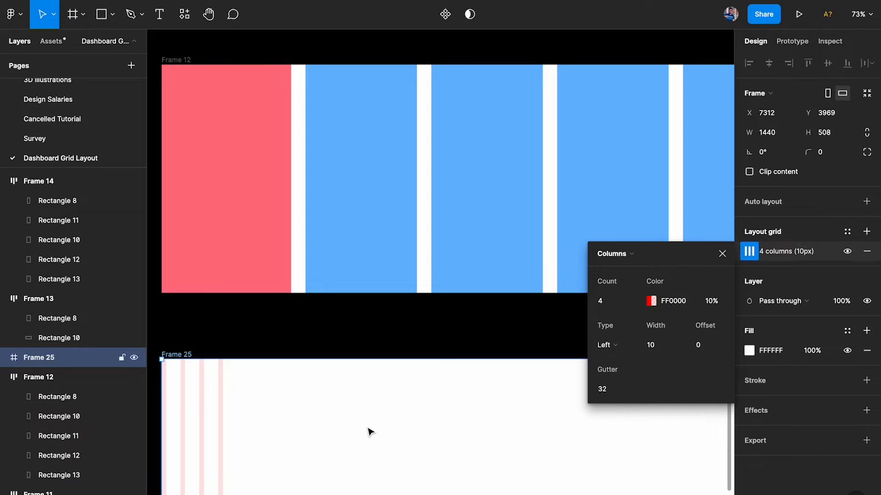
# - Set the offset of Frame 25's column grid to 288
pyautogui.scroll(2, 368, 431)
pyautogui.hscroll(-3, 367, 431)
pyautogui.click(333, 198)
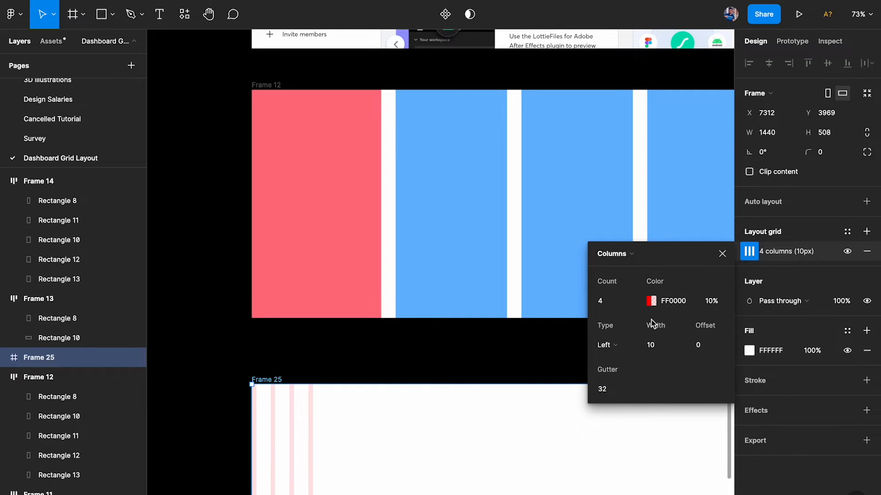
pyautogui.click(709, 343)
pyautogui.press('Return')
# - Set the offset of Frame 25's column grid to 320, in line with Frame 12's first blue column
pyautogui.scroll(10, 459, 206)
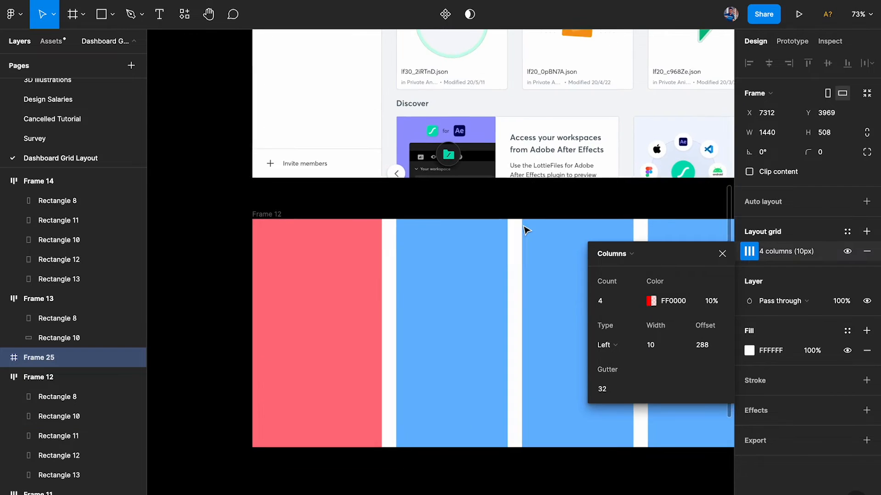
pyautogui.scroll(-5, 383, 153)
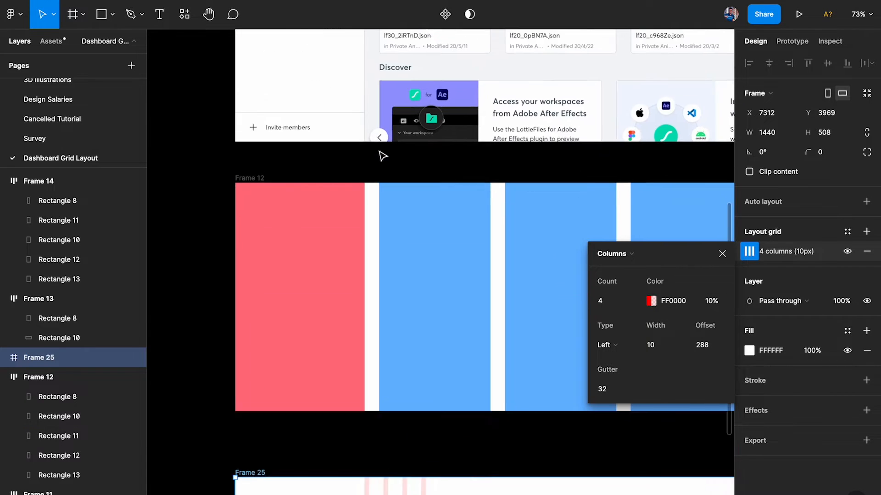
pyautogui.click(707, 348)
pyautogui.press('Return')
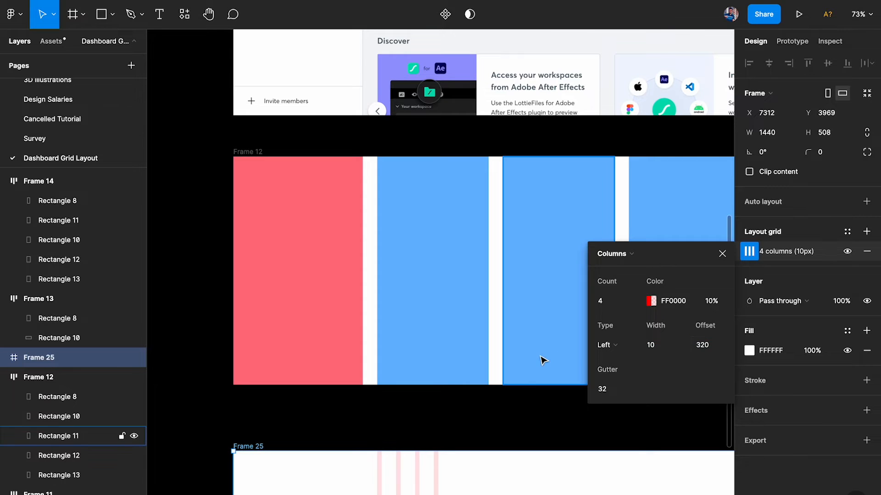
# - Increase the column width of Frame 25's layout grid to 245
pyautogui.scroll(-3, 541, 359)
pyautogui.scroll(-3, 541, 360)
pyautogui.hscroll(1, 541, 359)
pyautogui.click(656, 347)
pyautogui.hotkey('shift', 'Up')
pyautogui.hotkey('shift', 'Up')
pyautogui.hotkey('shift', 'Up')
pyautogui.hotkey('shift', 'Up')
pyautogui.hotkey('shift', 'Up')
pyautogui.hotkey('shift', 'Up')
pyautogui.hotkey('shift', 'Up')
pyautogui.hotkey('shift', 'Up')
pyautogui.hotkey('shift', 'Up')
pyautogui.hotkey('shift', 'Up')
pyautogui.hotkey('shift', 'Up')
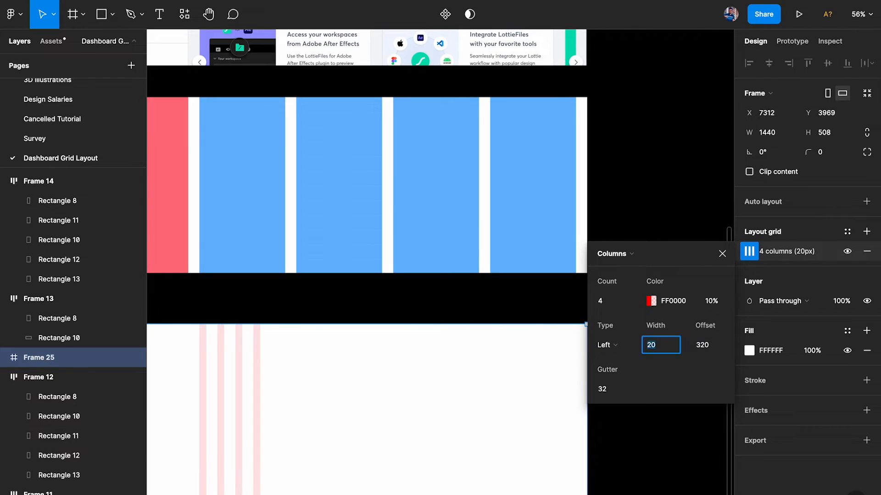
pyautogui.hotkey('shift', 'Up')
pyautogui.hotkey('shift', 'Up')
pyautogui.hotkey('shift', 'Up')
pyautogui.hotkey('shift', 'Up')
pyautogui.hotkey('shift', 'Up')
pyautogui.hotkey('shift', 'Up')
pyautogui.hotkey('shift', 'Up')
pyautogui.hotkey('shift', 'Up')
pyautogui.hotkey('shift', 'Up')
pyautogui.hotkey('shift', 'Up')
pyautogui.hotkey('shift', 'Up')
pyautogui.hotkey('shift', 'Up')
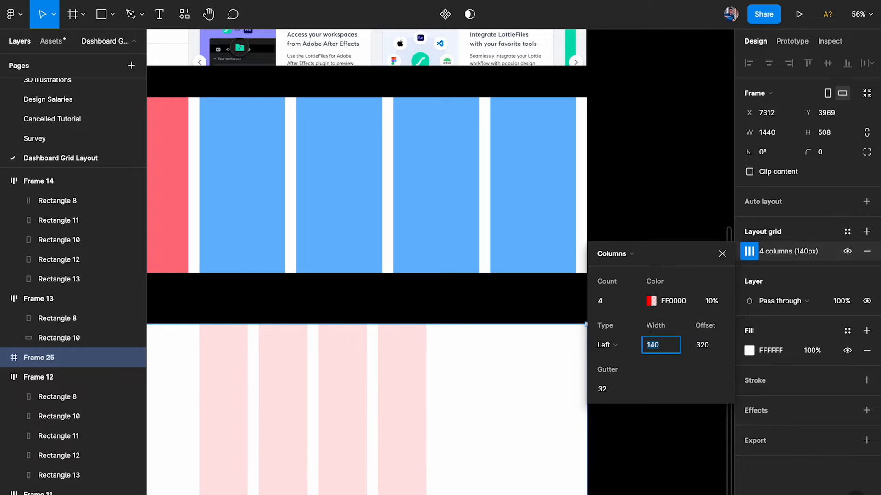
pyautogui.press('Up')
pyautogui.press('Up')
pyautogui.press('Up')
pyautogui.press('Up')
pyautogui.press('Up')
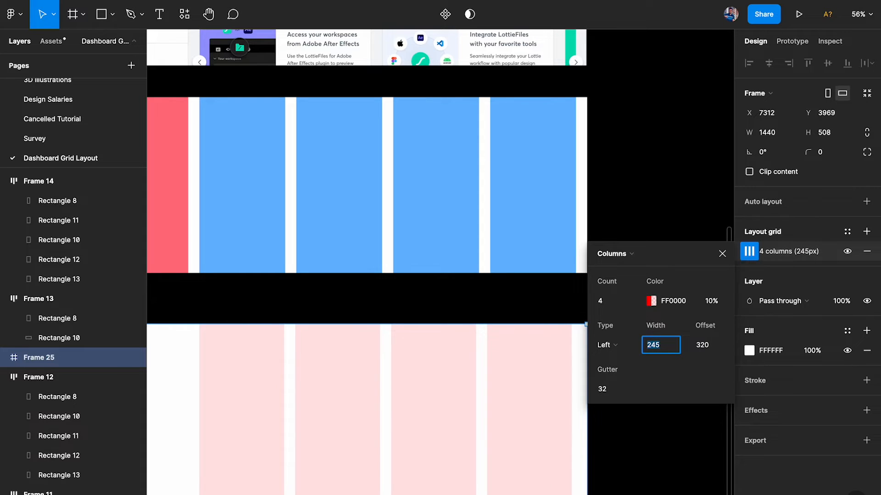
# - Draw a small rectangle of about 21 × 20 against Frame 25's right edge to gauge the margin beside the last column
pyautogui.click(637, 467)
pyautogui.scroll(5, 594, 427)
pyautogui.press('r')
pyautogui.moveTo(559, 370); pyautogui.dragTo(577, 389)
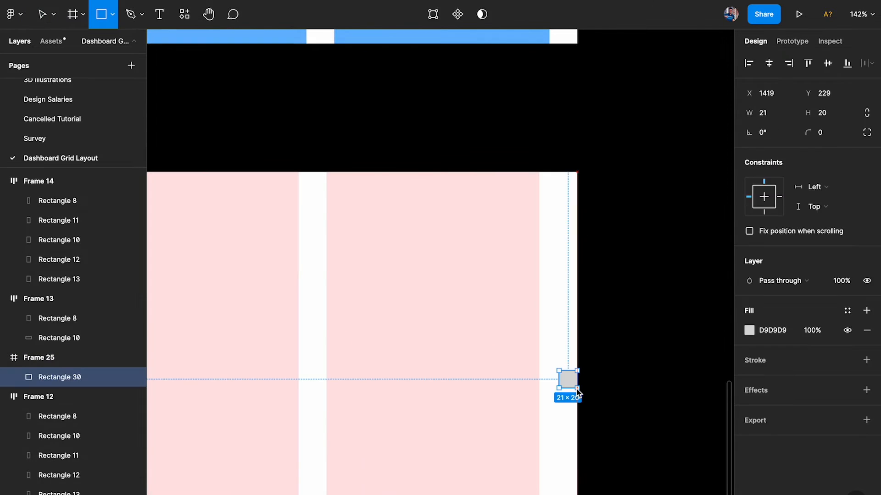
# - Set the small grey rectangle's width to 32 and its X position to 1408, against the frame's right edge
pyautogui.press('Return')
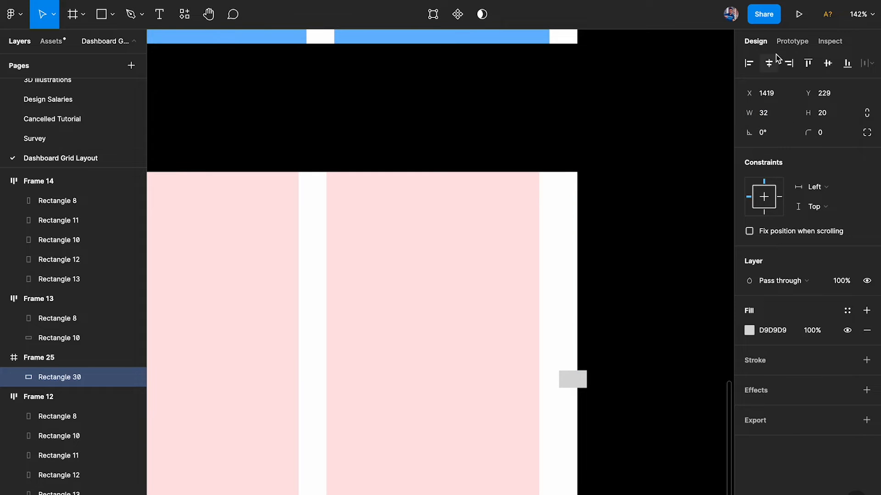
pyautogui.click(767, 93)
pyautogui.write('1408')
pyautogui.press('Return')
pyautogui.scroll(1, 551, 385)
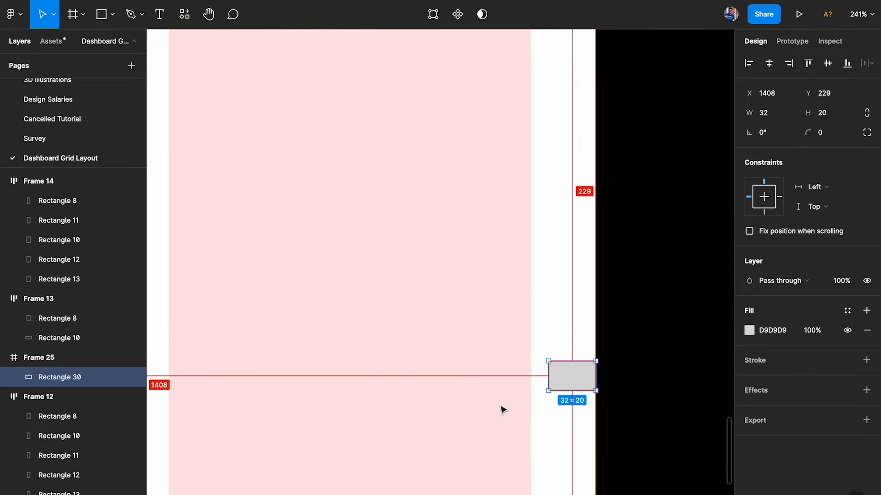
# - Set the column width of Frame 25's four-column layout grid to 248
pyautogui.scroll(-5, 501, 409)
pyautogui.click(270, 276)
pyautogui.scroll(5, 327, 342)
pyautogui.click(748, 252)
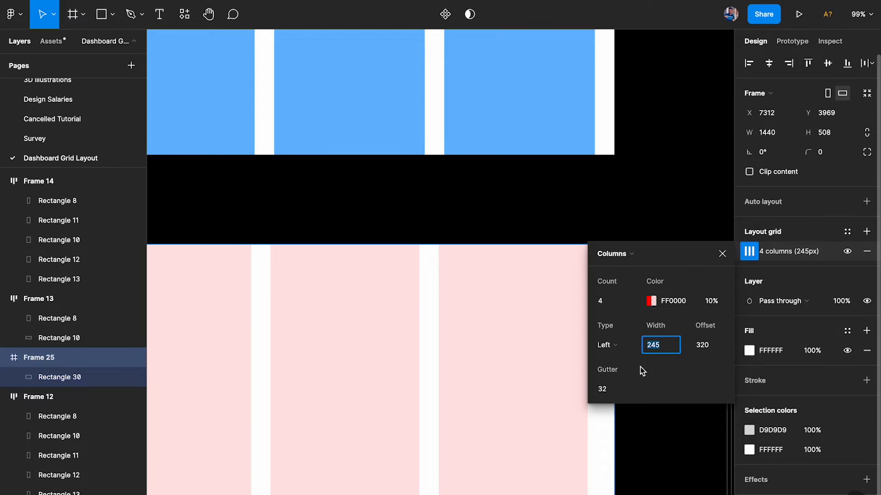
pyautogui.hscroll(5, 431, 356)
pyautogui.scroll(4, 246, 421)
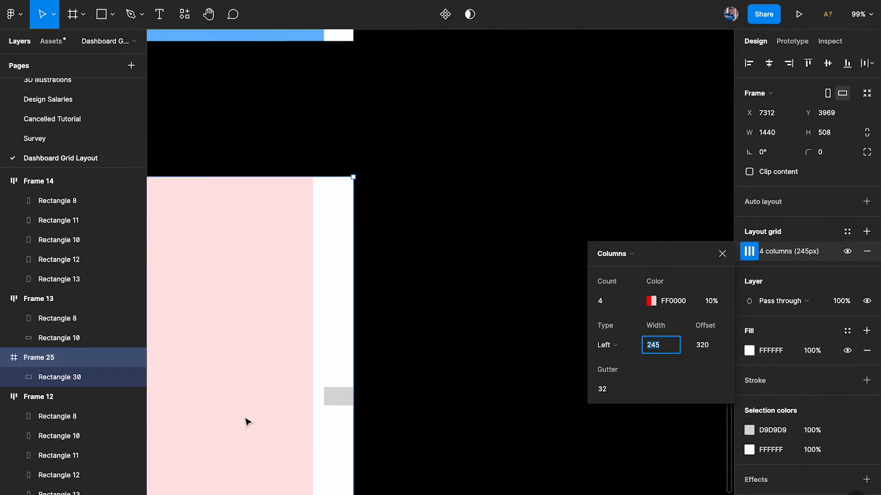
pyautogui.press('Up')
pyautogui.press('Up')
pyautogui.press('Up')
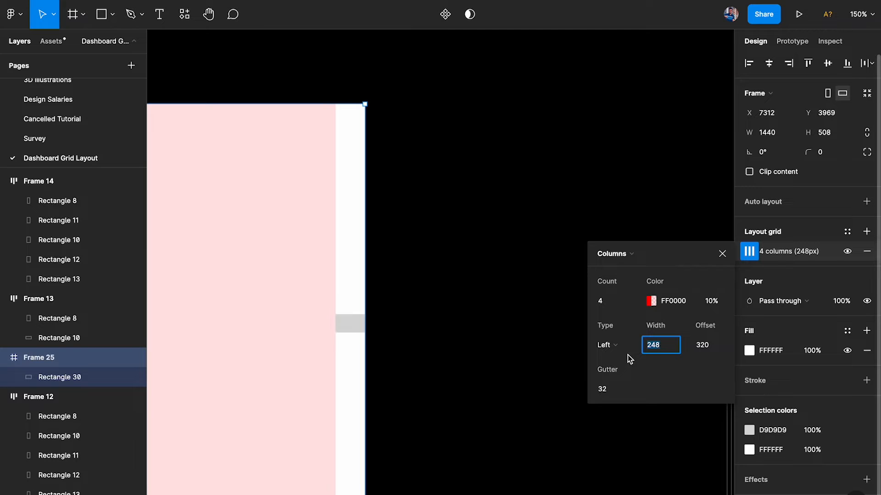
pyautogui.scroll(5, 343, 333)
pyautogui.scroll(-5, 312, 342)
pyautogui.press('Return')
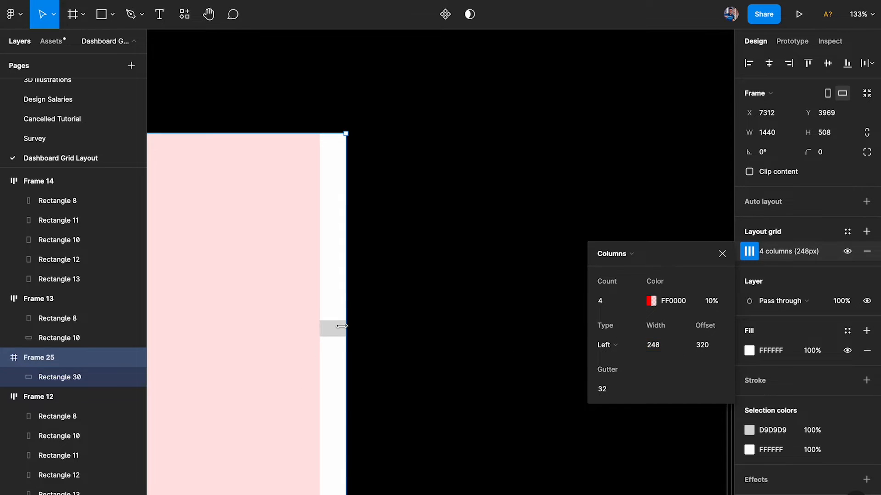
# - Delete the small grey rectangle used for checking the right margin of Frame 25
pyautogui.press('BackSpace')
pyautogui.hotkey('ctrl', 'z')
pyautogui.press('Delete')
pyautogui.scroll(-5, 334, 332)
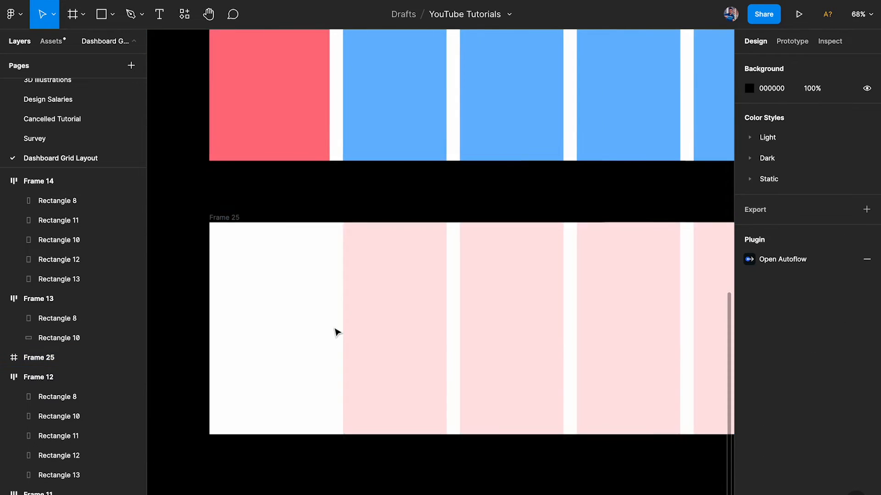
pyautogui.click(226, 217)
pyautogui.click(847, 232)
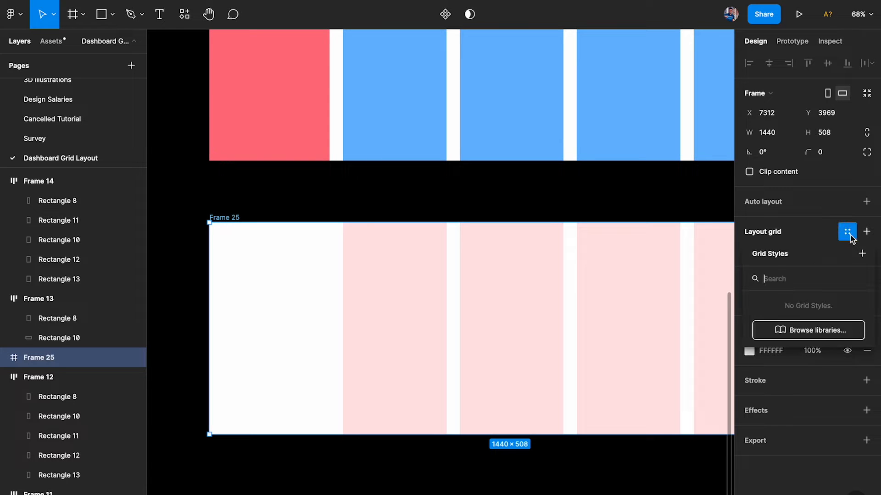
pyautogui.click(862, 255)
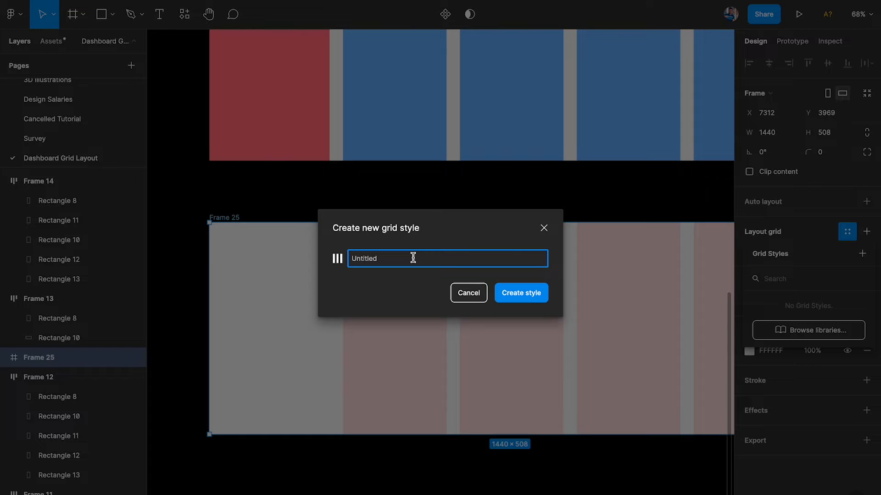
pyautogui.click(543, 228)
pyautogui.click(529, 202)
# - Review the Typeform layout example and switch to its live workspace page in the browser
pyautogui.scroll(-3, 528, 202)
pyautogui.click(280, 229)
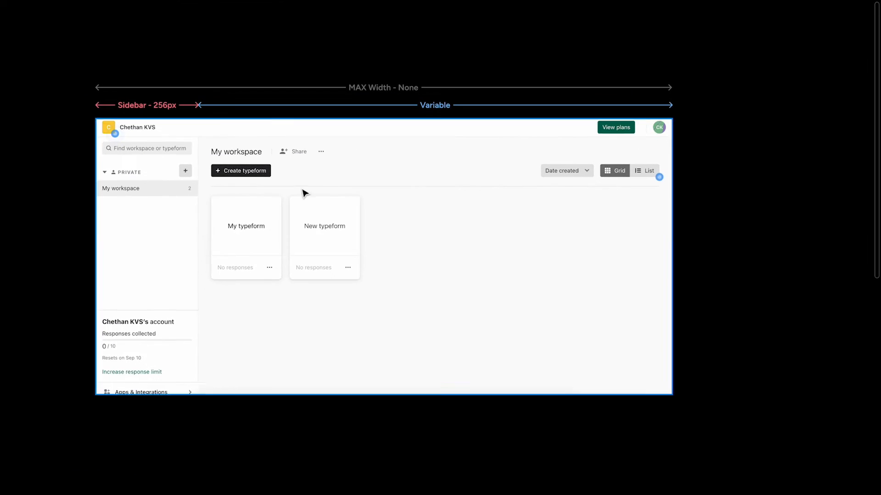
pyautogui.scroll(3, 302, 189)
pyautogui.click(244, 87)
pyautogui.click(251, 218)
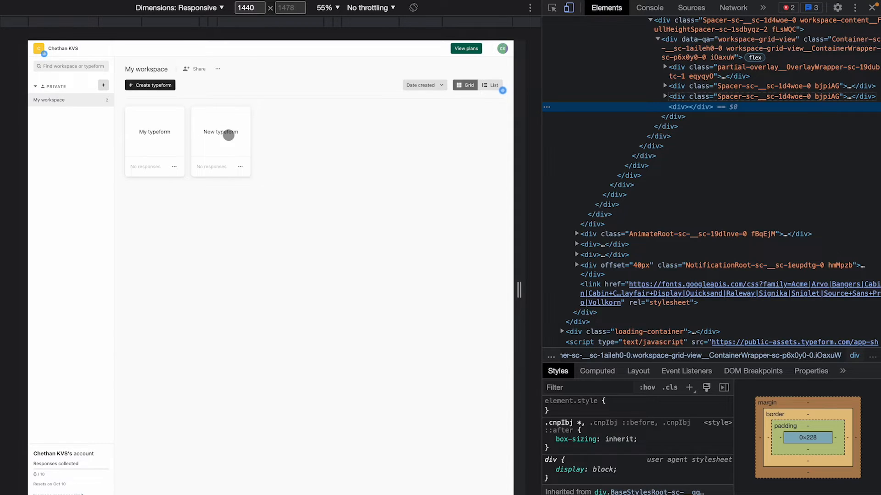
# - Duplicate the second typeform card element within the workspace grid markup and delete the wrongly nested copy
pyautogui.click(681, 97)
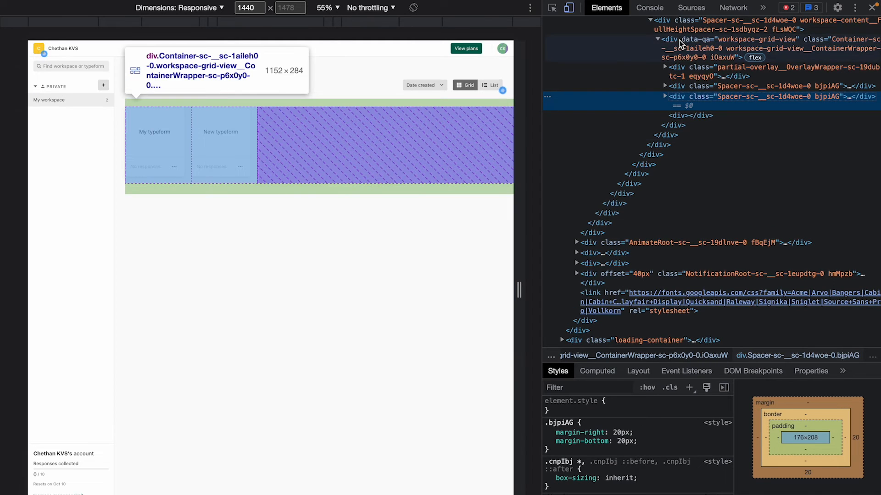
pyautogui.click(680, 42)
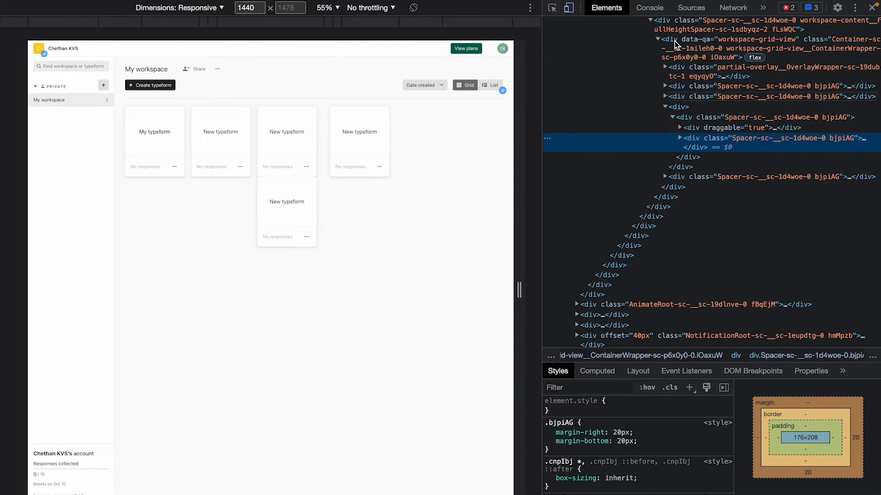
pyautogui.press('Delete')
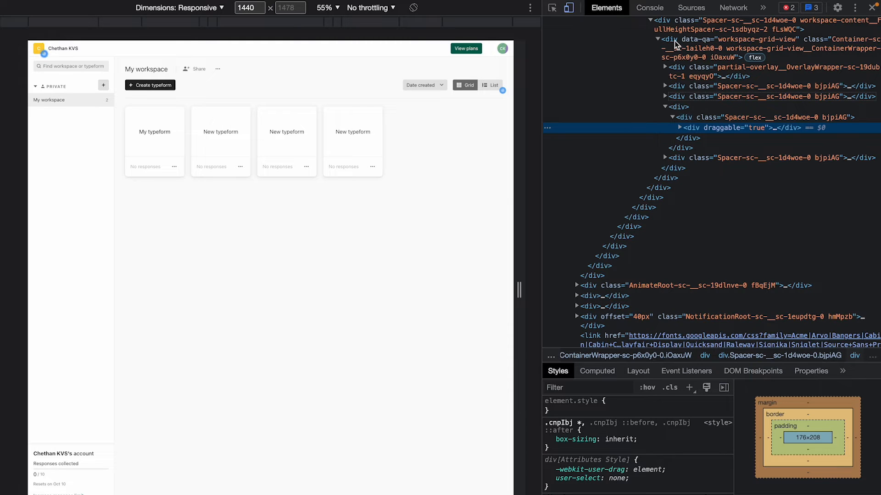
# - Add more copies of the typeform card element to the workspace grid container until it holds ten cards
pyautogui.hotkey('ctrl', 'z')
pyautogui.hotkey('ctrl', 'z')
pyautogui.hotkey('ctrl', 'z')
pyautogui.hotkey('ctrl', 'z')
pyautogui.click(674, 40)
pyautogui.hotkey('ctrl', 'z')
pyautogui.hotkey('ctrl', 'z')
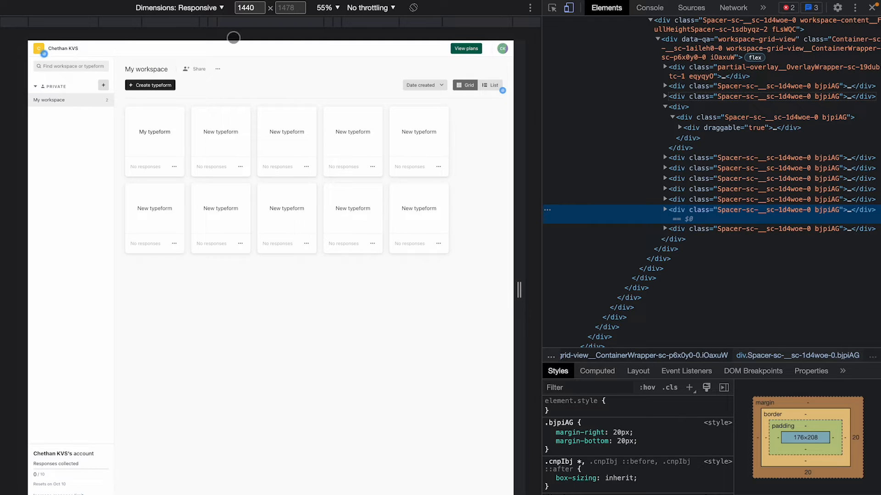
# - Preview the workspace page at responsive viewport widths of 1920 and 4000
pyautogui.click(251, 8)
pyautogui.write('1920')
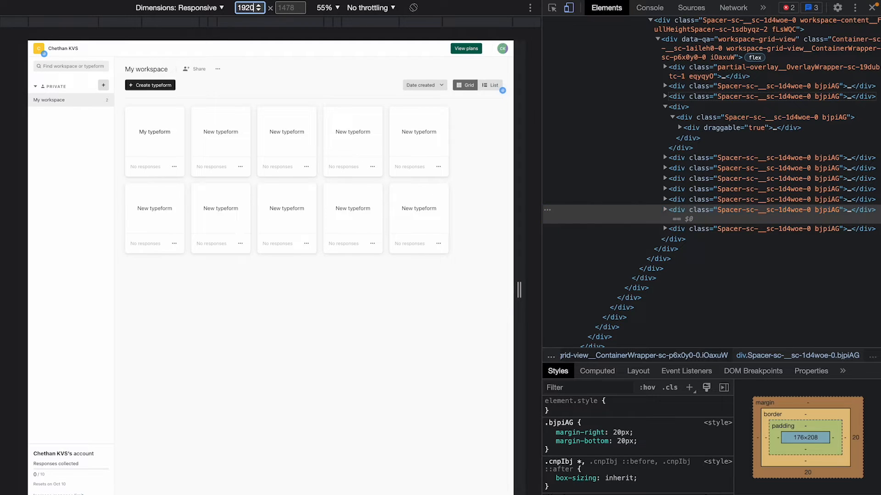
pyautogui.press('Return')
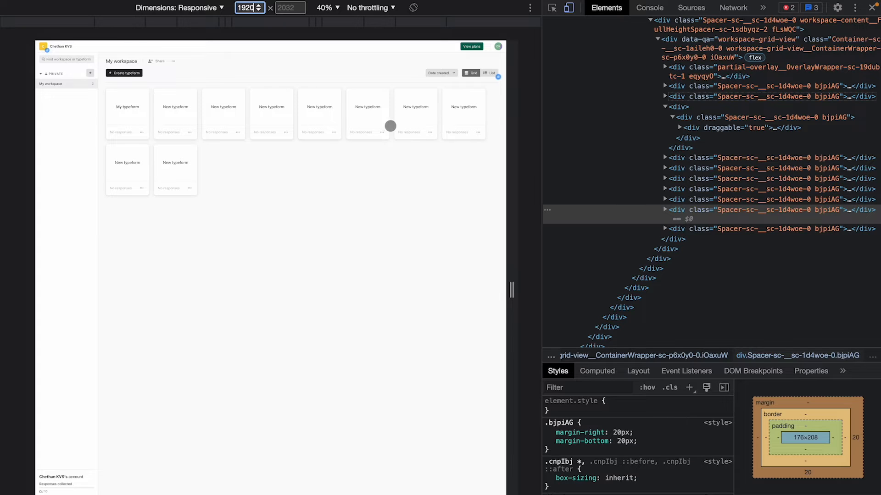
pyautogui.write('4000')
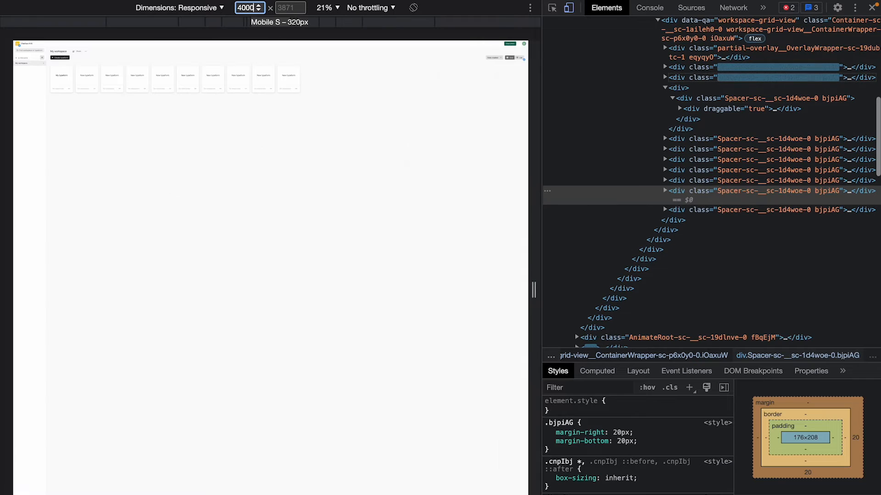
# - Inspect the workspace grid container and its card elements in the page markup
pyautogui.click(683, 38)
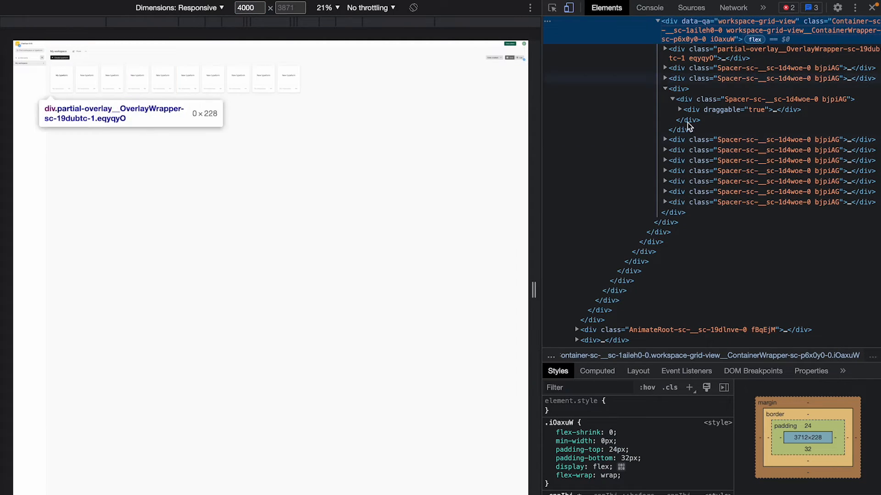
pyautogui.click(690, 152)
pyautogui.scroll(1, 673, 60)
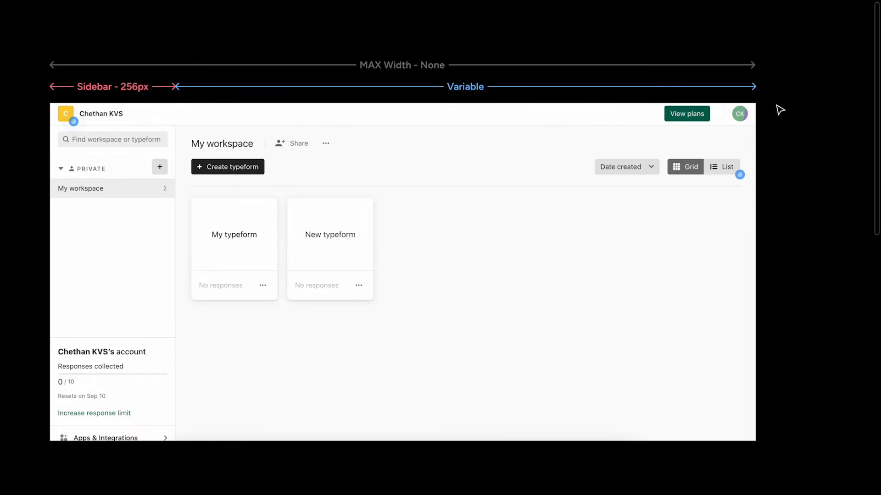
# - Return to Figma, check Frame 25, and measure the gap between the Typeform example's sidebar and its first card
pyautogui.scroll(-5, 780, 111)
pyautogui.hscroll(-5, 778, 108)
pyautogui.click(193, 315)
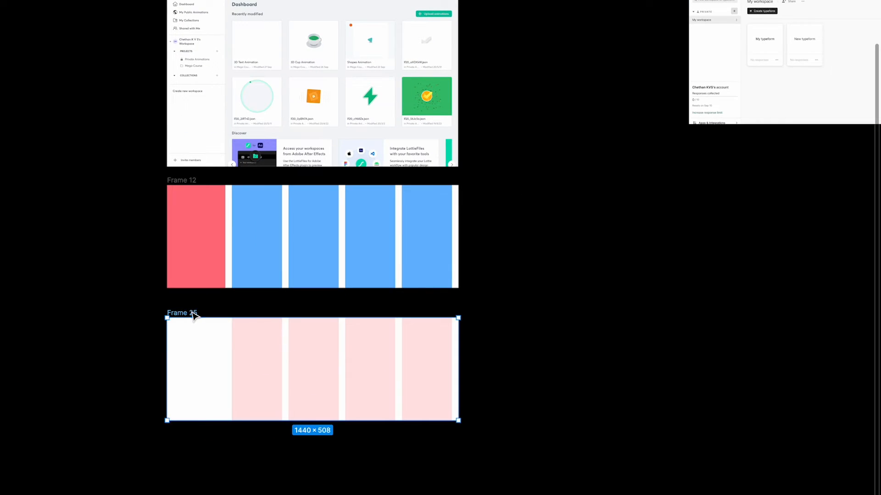
pyautogui.scroll(2, 669, 134)
pyautogui.hscroll(3, 669, 134)
pyautogui.scroll(10, 670, 134)
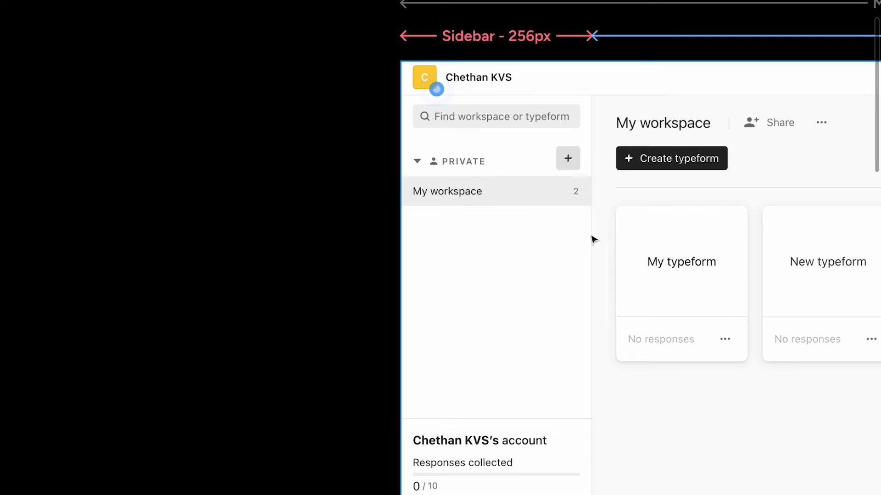
pyautogui.scroll(6, 591, 240)
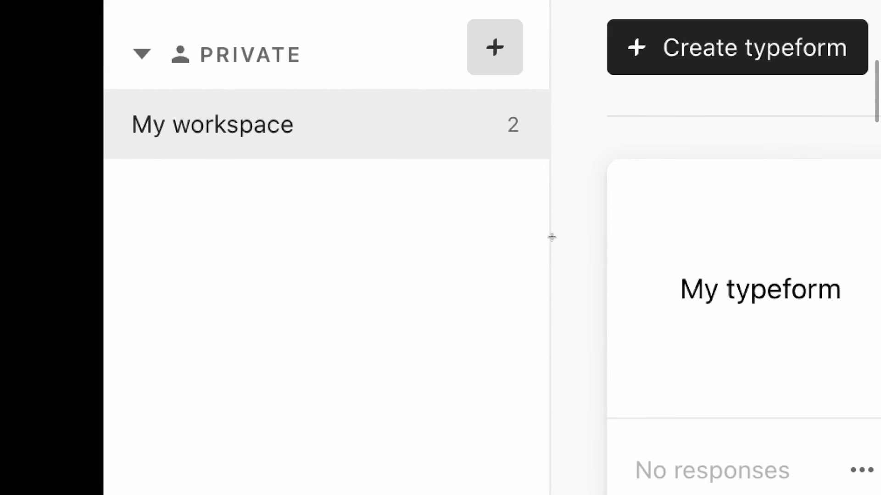
pyautogui.moveTo(552, 236); pyautogui.dragTo(605, 278)
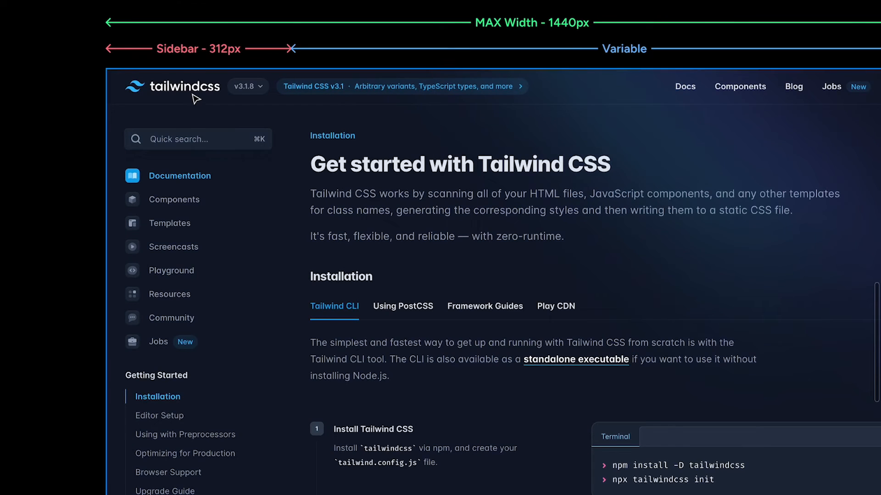
# - Examine the sidebar, variable content and maximum width markers of the Tailwind CSS example and its Frame 13 layout
pyautogui.scroll(2, 183, 100)
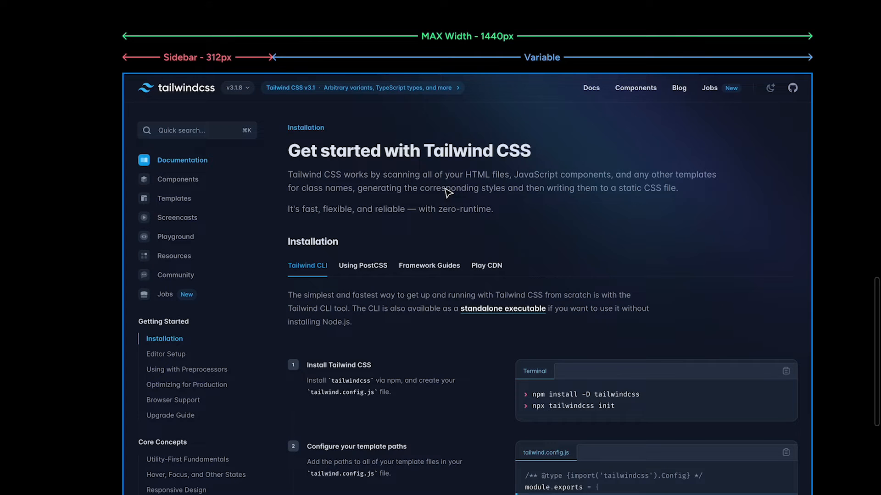
pyautogui.click(202, 61)
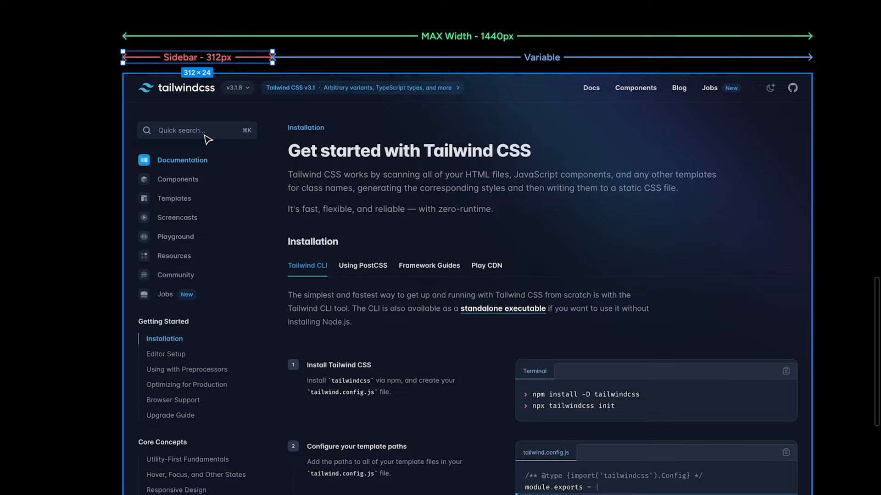
pyautogui.click(467, 59)
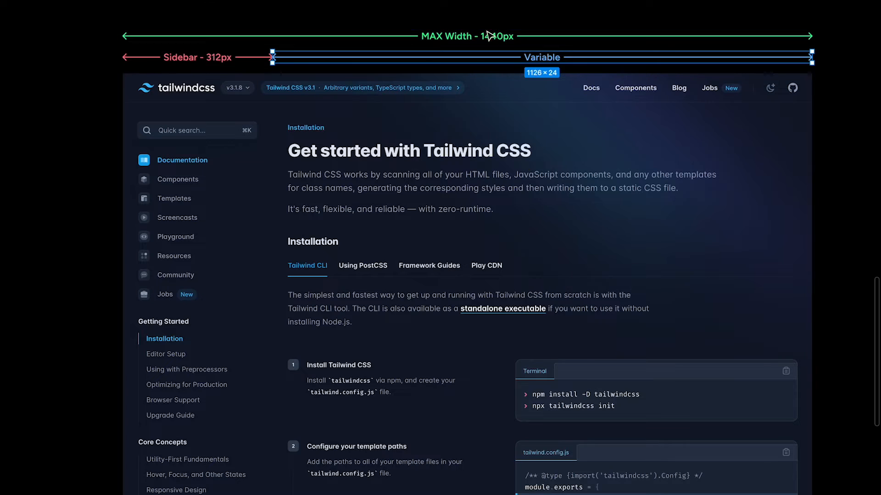
pyautogui.click(384, 29)
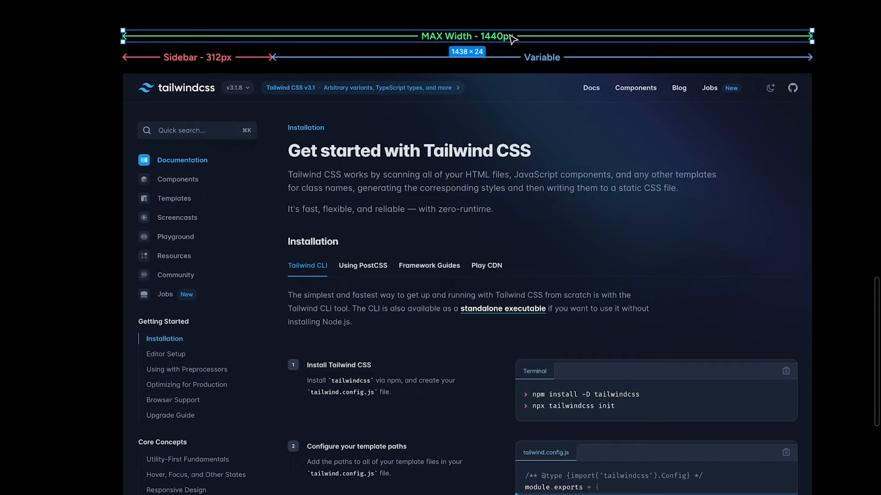
pyautogui.scroll(-5, 511, 38)
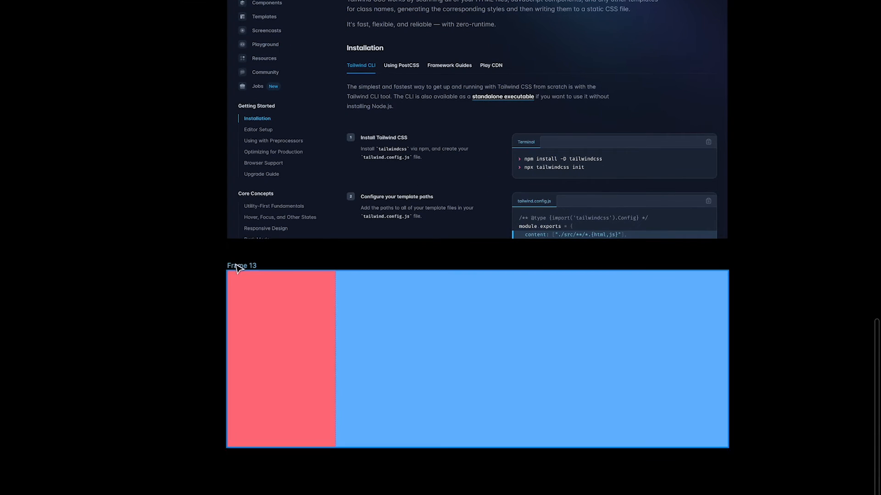
pyautogui.click(232, 267)
pyautogui.hscroll(1, 383, 295)
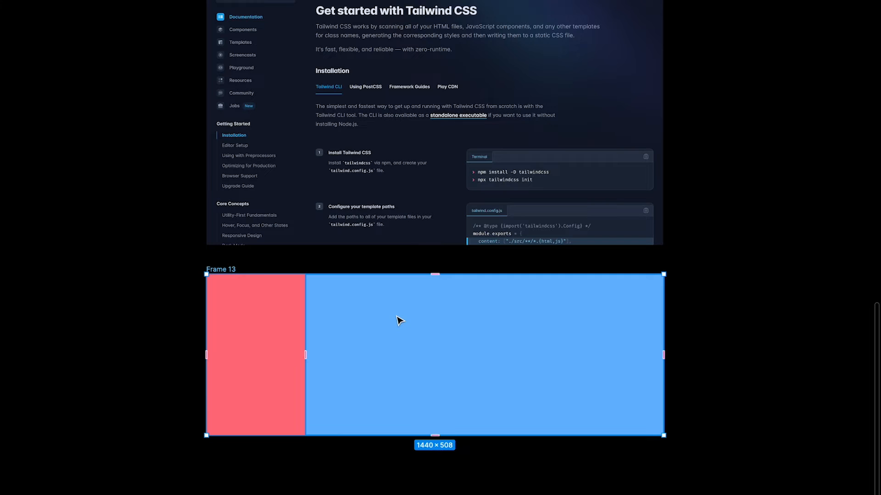
# - Draw a new frame below Frame 13, set its width to 1440, and align it with Frame 13's left edge
pyautogui.scroll(-5, 283, 359)
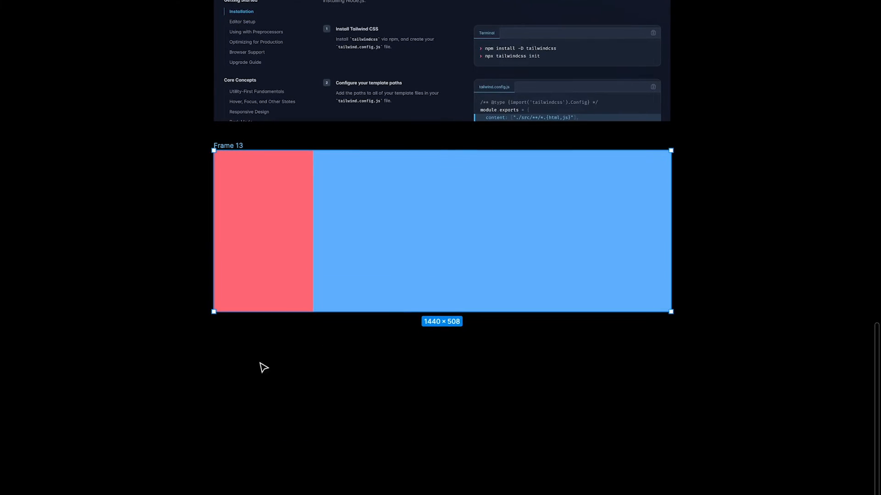
pyautogui.press('f')
pyautogui.moveTo(224, 313); pyautogui.dragTo(476, 455)
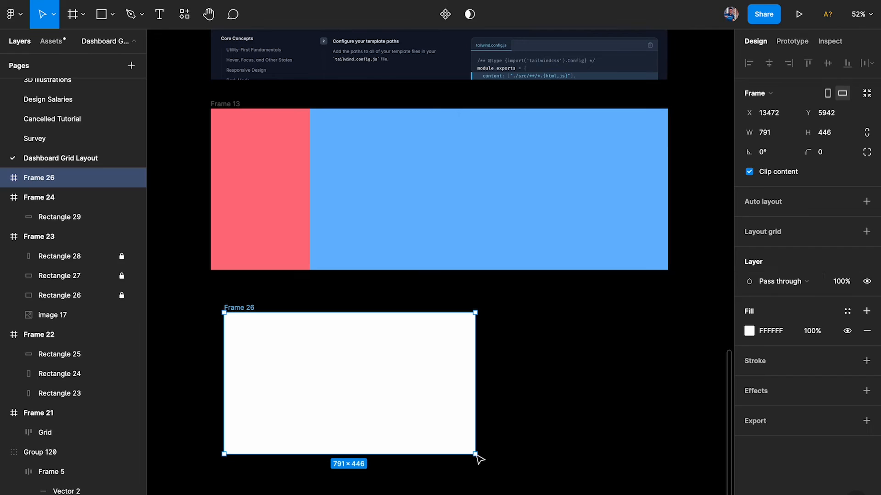
pyautogui.click(785, 133)
pyautogui.press('Return')
pyautogui.moveTo(427, 365); pyautogui.dragTo(416, 356)
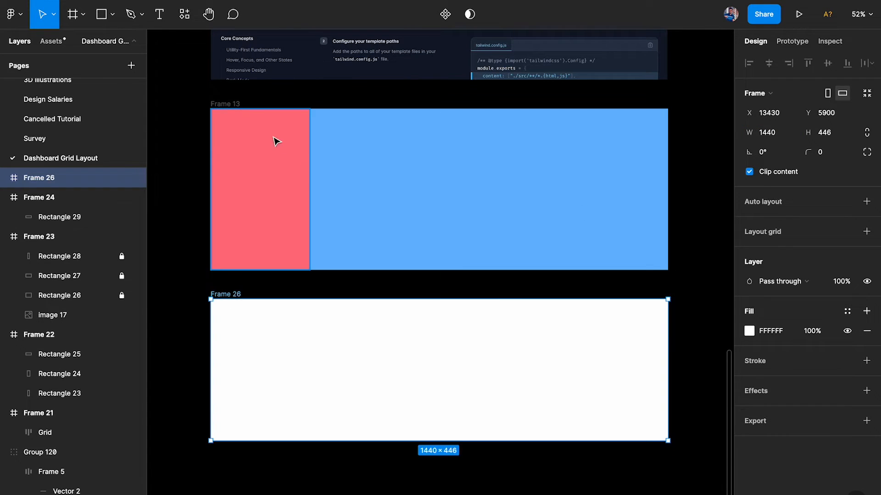
# - Copy Frame 13 into Frame 26 and position the copy at X 0, Y 0
pyautogui.click(236, 105)
pyautogui.hotkey('ctrl', 'c')
pyautogui.click(232, 294)
pyautogui.hotkey('ctrl', 'v')
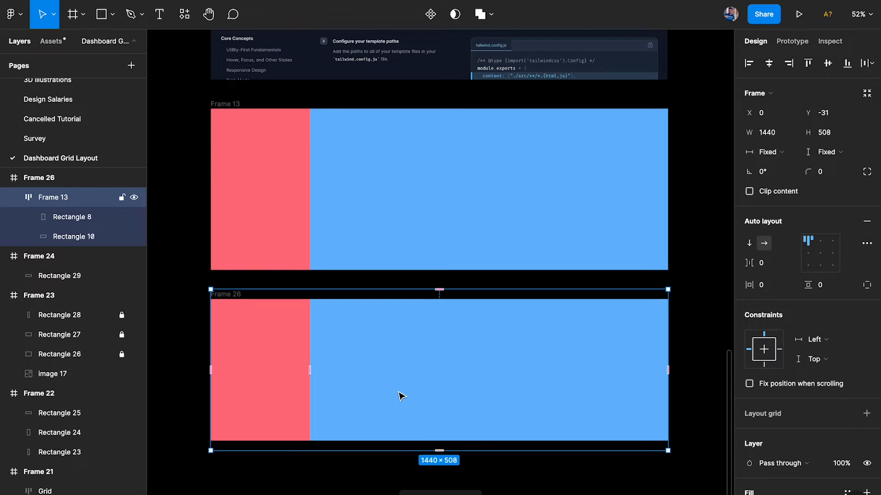
pyautogui.scroll(-1, 399, 394)
pyautogui.moveTo(313, 322); pyautogui.dragTo(314, 328)
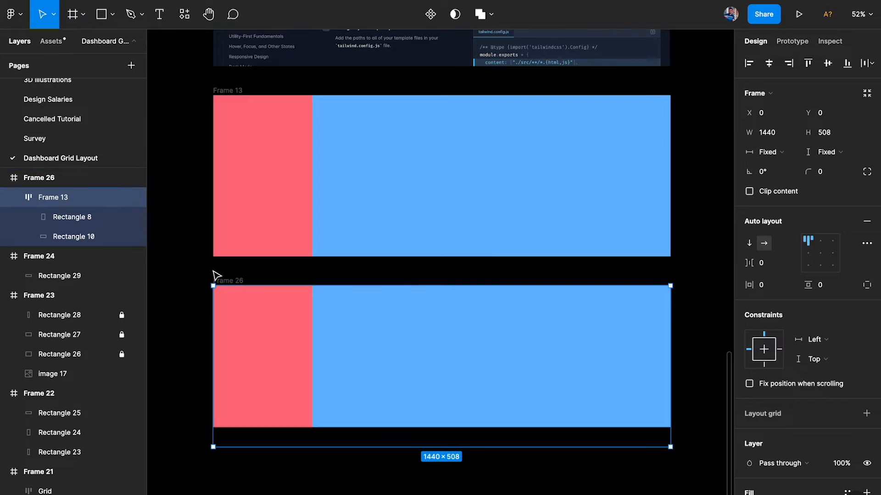
# - Set the horizontal constraint of the Frame 13 copy to Center and widen its parent Frame 26 to 1920
pyautogui.click(819, 340)
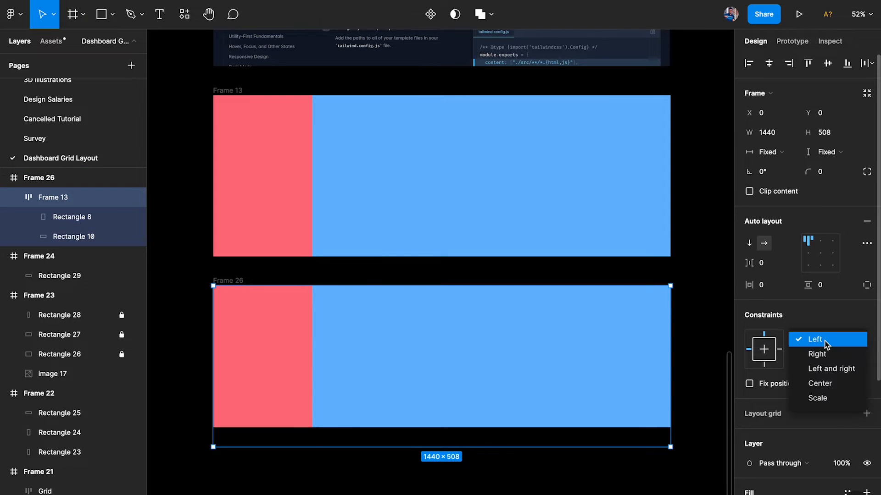
pyautogui.click(830, 388)
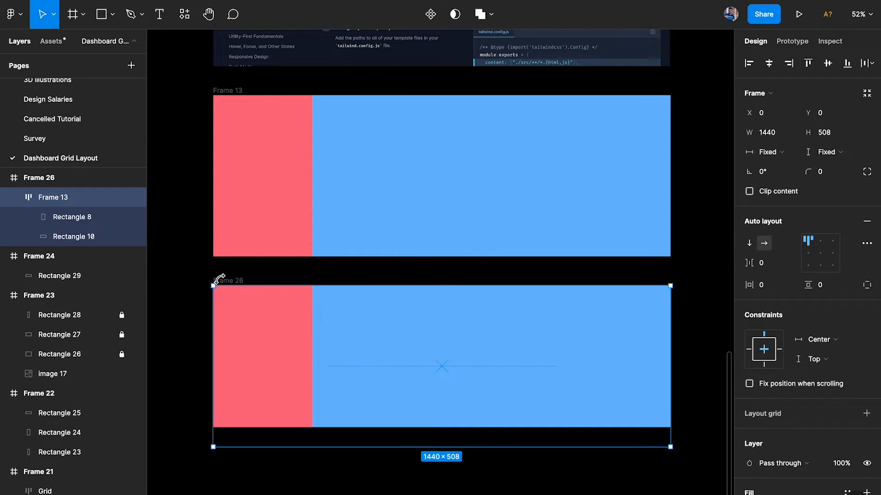
pyautogui.click(219, 278)
pyautogui.scroll(-3, 230, 279)
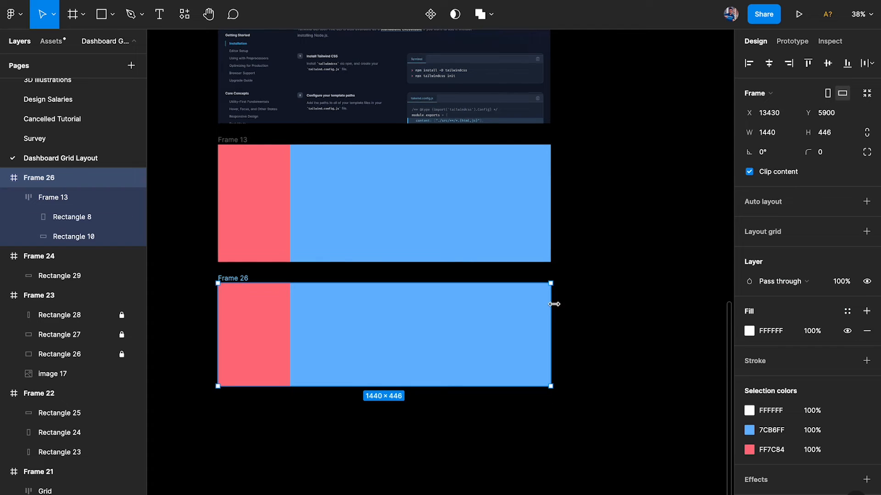
pyautogui.moveTo(556, 304); pyautogui.dragTo(668, 297)
pyautogui.click(784, 135)
pyautogui.write('2')
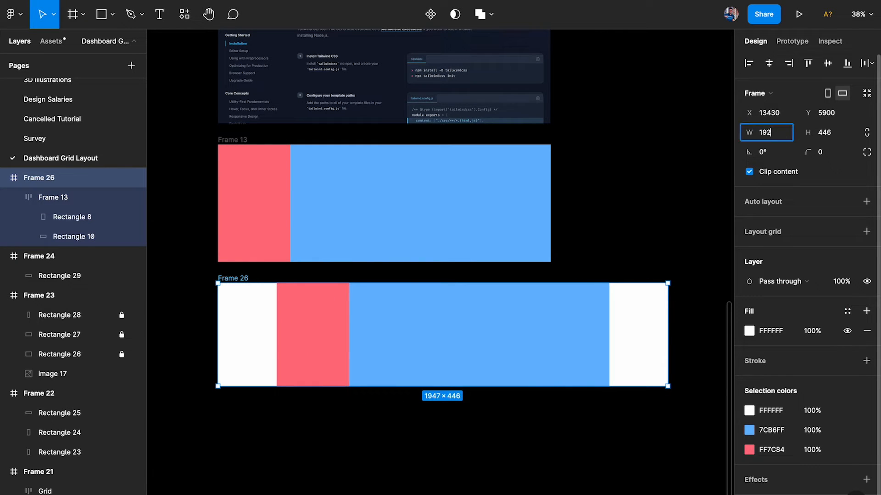
pyautogui.write('0')
pyautogui.press('Return')
# - Narrow the original Frame 13 below the Tailwind CSS example to a width of 1183
pyautogui.scroll(5, 361, 354)
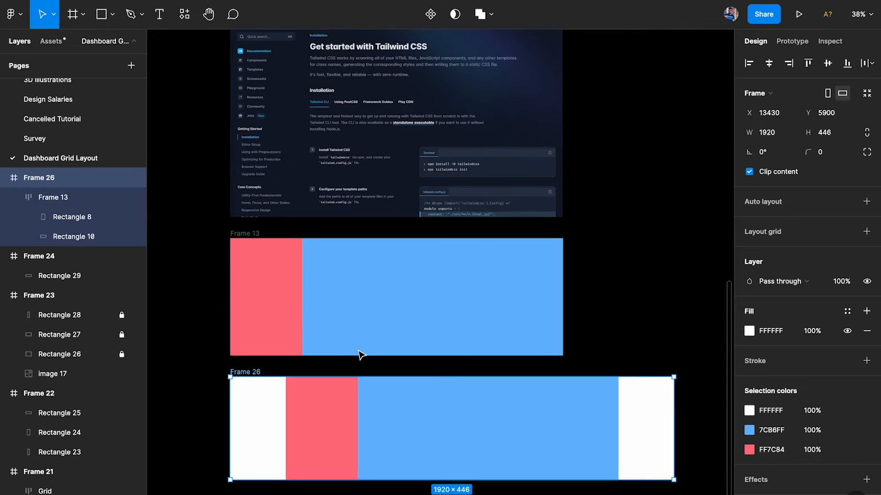
pyautogui.click(256, 257)
pyautogui.moveTo(568, 292); pyautogui.dragTo(509, 292)
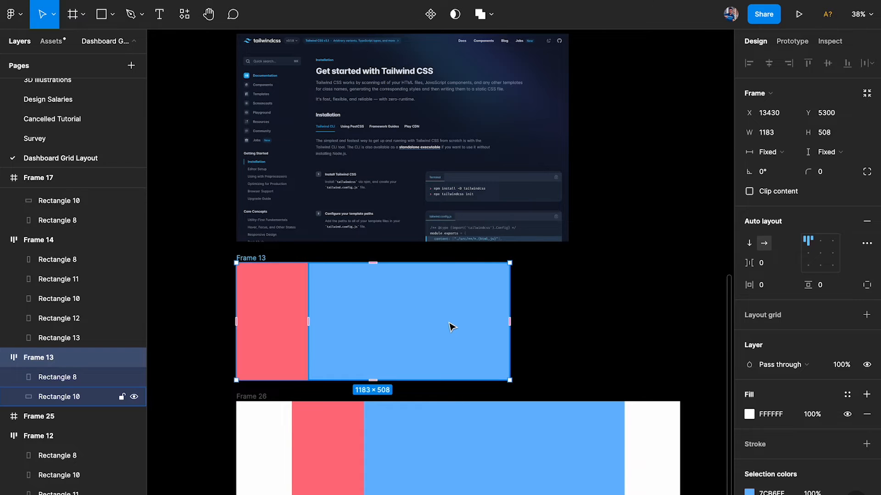
# - Check the width markers above the Tailwind CSS example and wrap its screenshot in a new frame
pyautogui.scroll(10, 452, 327)
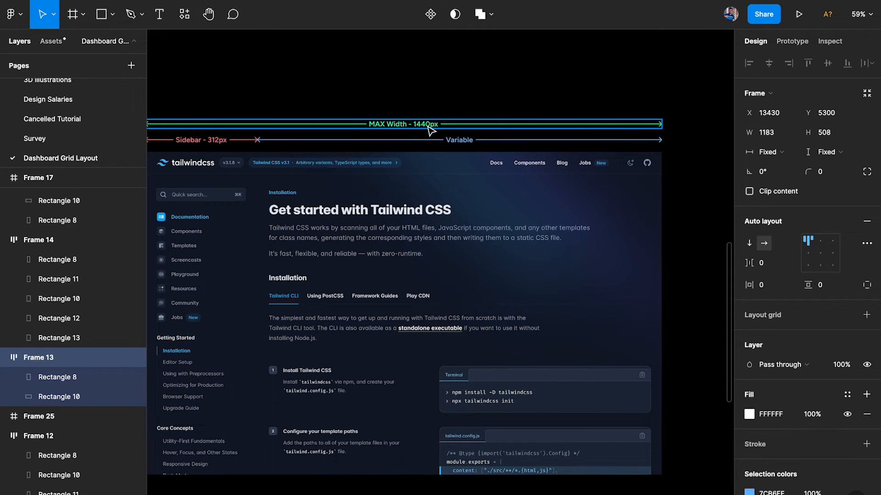
pyautogui.hscroll(-5, 429, 130)
pyautogui.scroll(-2, 429, 131)
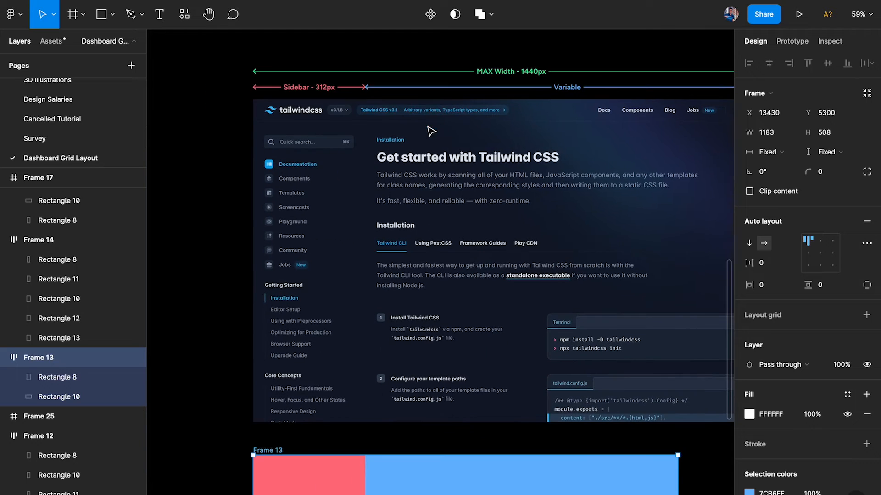
pyautogui.click(297, 90)
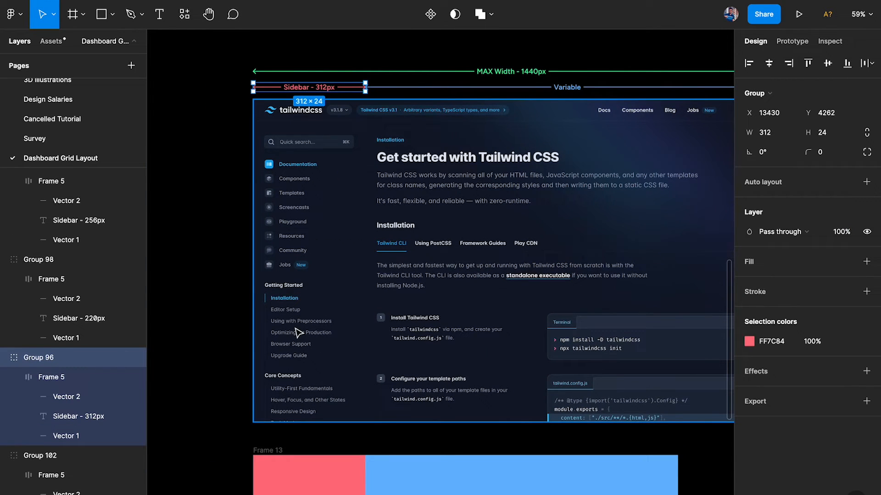
pyautogui.click(325, 256)
pyautogui.scroll(2, 318, 256)
pyautogui.hotkey('ctrl', 'alt', 'g')
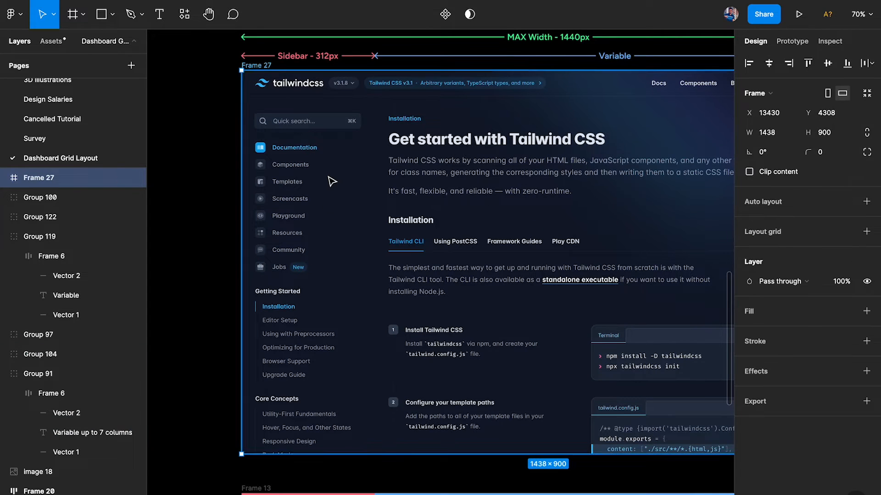
pyautogui.click(329, 179)
pyautogui.click(253, 67)
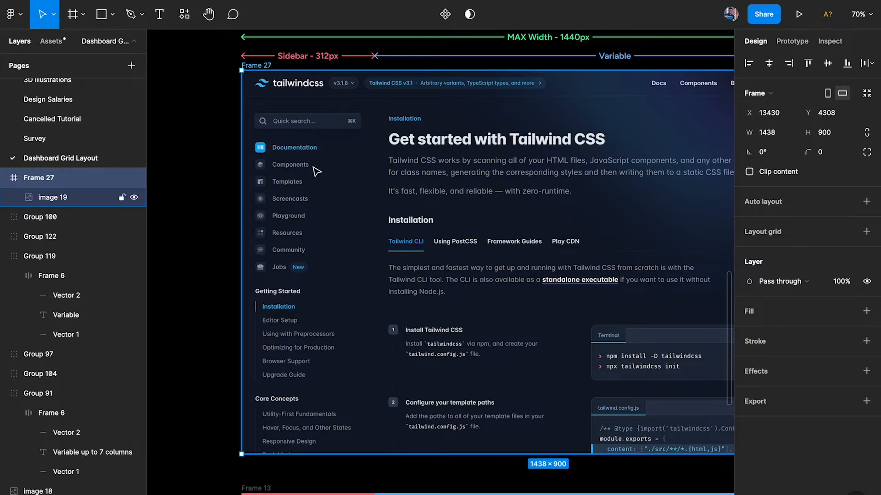
# - Add a layout grid to Frame 27 and change it to Columns with a count of 1
pyautogui.hscroll(-3, 350, 177)
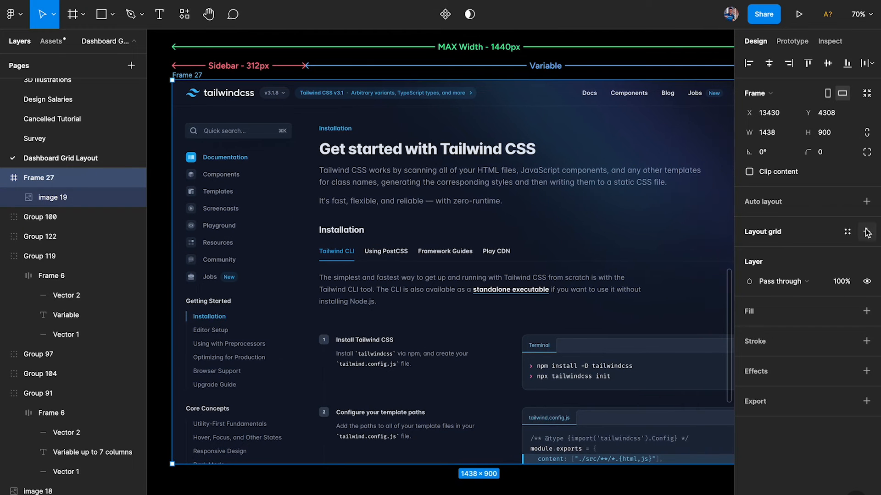
pyautogui.click(749, 252)
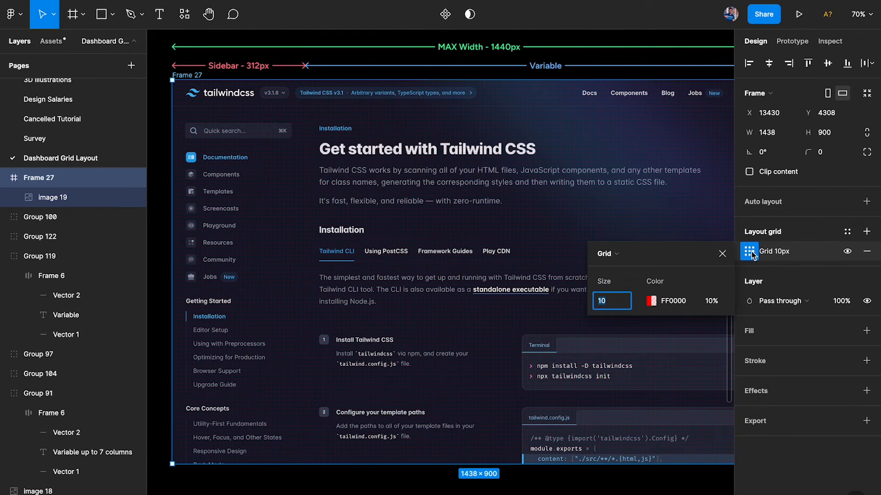
pyautogui.click(604, 254)
pyautogui.click(605, 254)
pyautogui.click(610, 255)
pyautogui.click(617, 268)
pyautogui.write('1')
pyautogui.press('Return')
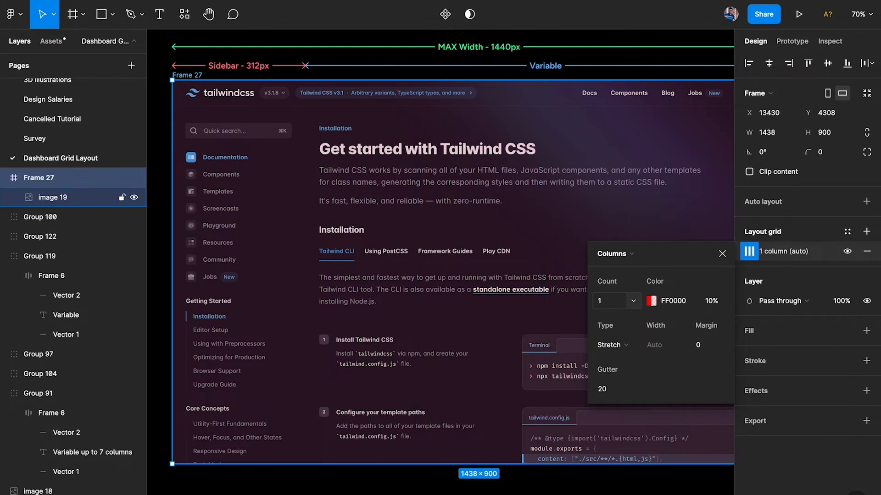
# - Set the layout grid column's type to Left and its width to 500
pyautogui.click(621, 347)
pyautogui.click(608, 295)
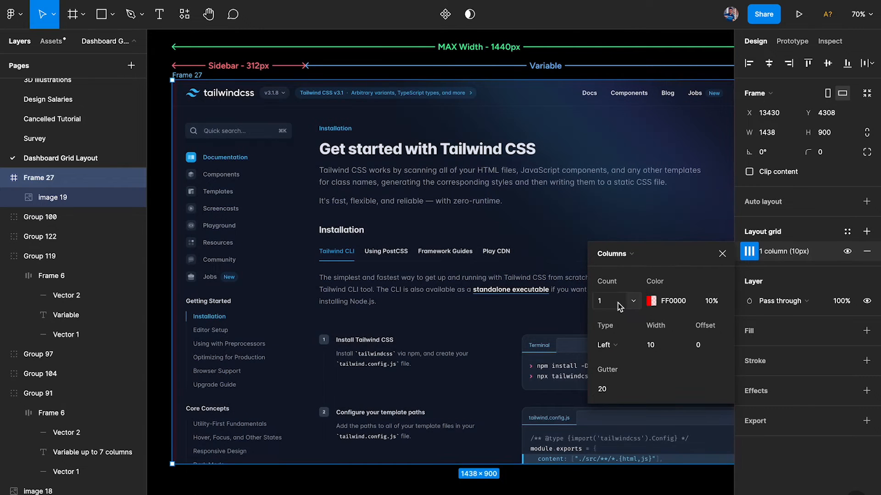
pyautogui.click(710, 345)
pyautogui.click(651, 345)
pyautogui.write('500')
pyautogui.press('Return')
# - Set the layout grid column's width to 312 to match the sidebar
pyautogui.hscroll(-3, 312, 154)
pyautogui.scroll(2, 312, 154)
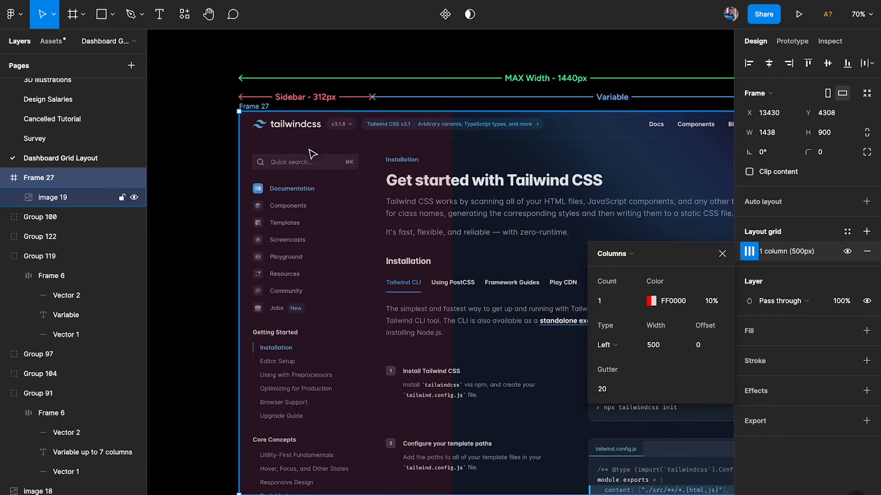
pyautogui.click(671, 349)
pyautogui.write('312')
pyautogui.press('Return')
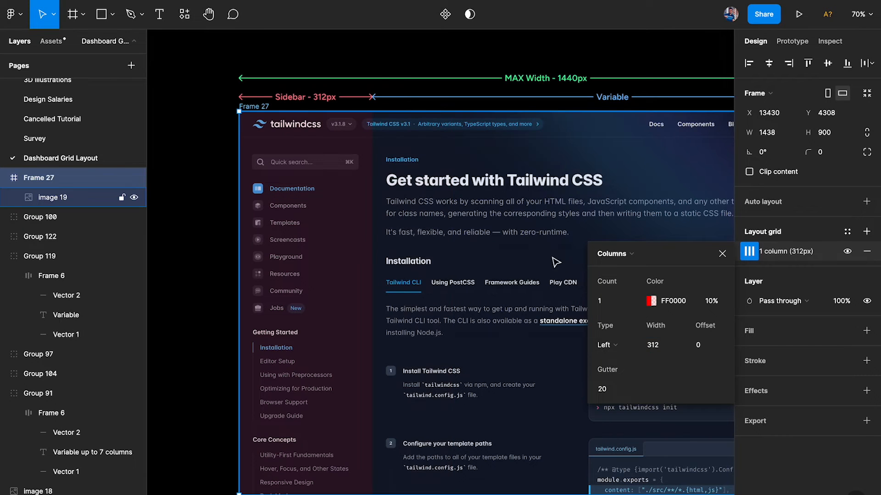
# - Set the layout grid column's offset to 312 and its width to 500 so it starts at the sidebar's edge
pyautogui.click(711, 343)
pyautogui.press('Return')
pyautogui.scroll(3, 392, 213)
pyautogui.scroll(2, 392, 214)
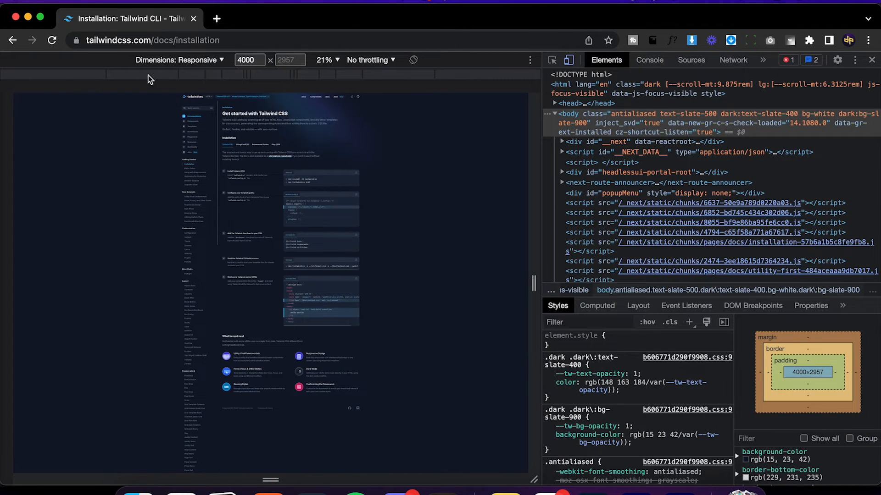
# - In Chrome, preview the Tailwind page at 1440 wide, inspect the padding of its content container and sidebar, and return to Figma
pyautogui.click(188, 73)
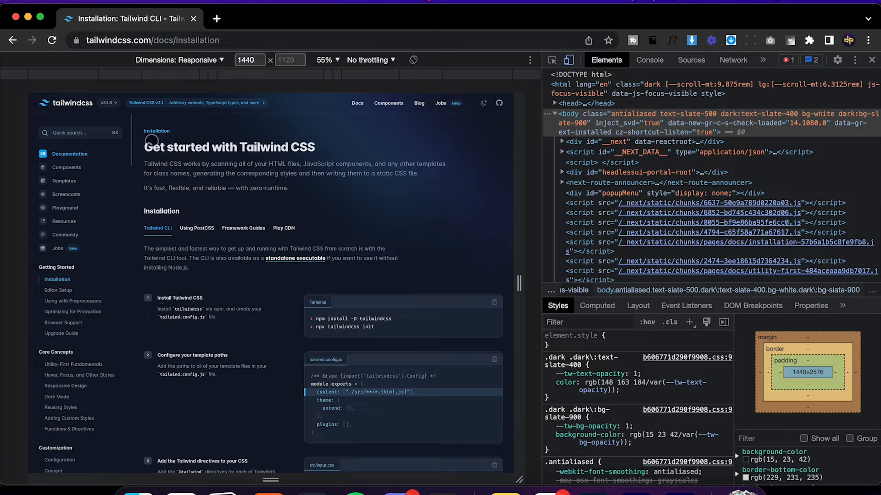
pyautogui.click(552, 62)
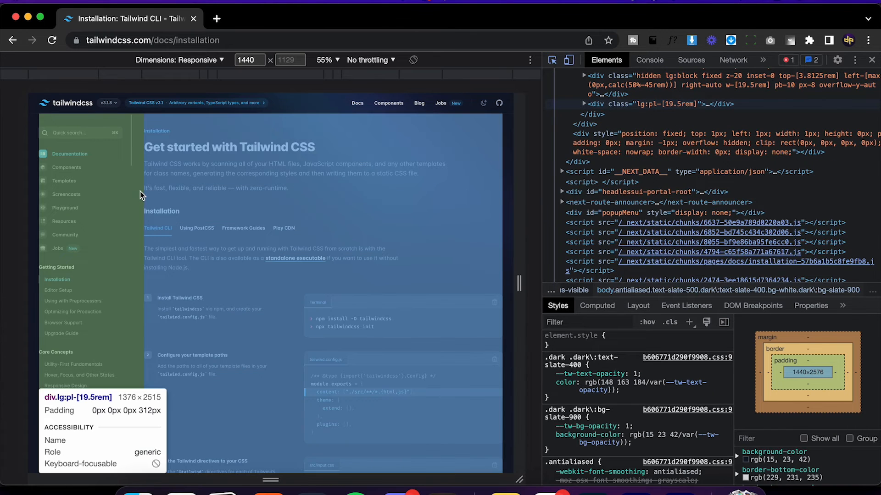
pyautogui.click(140, 191)
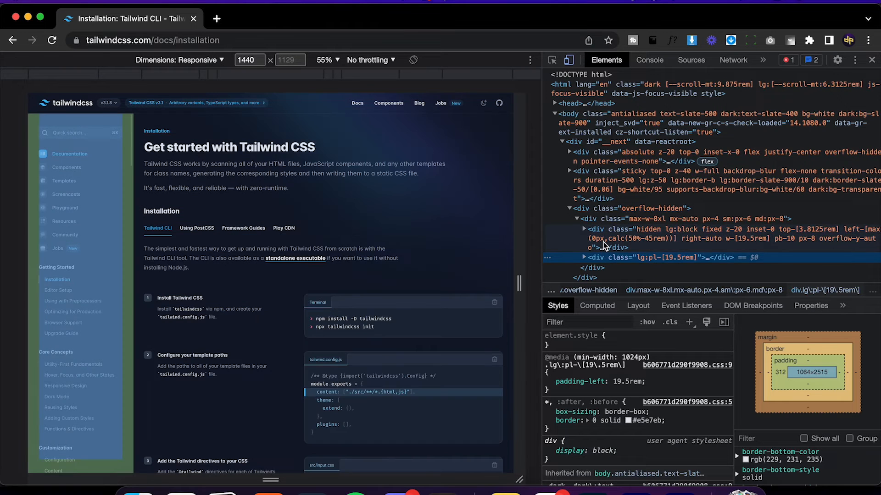
pyautogui.click(603, 248)
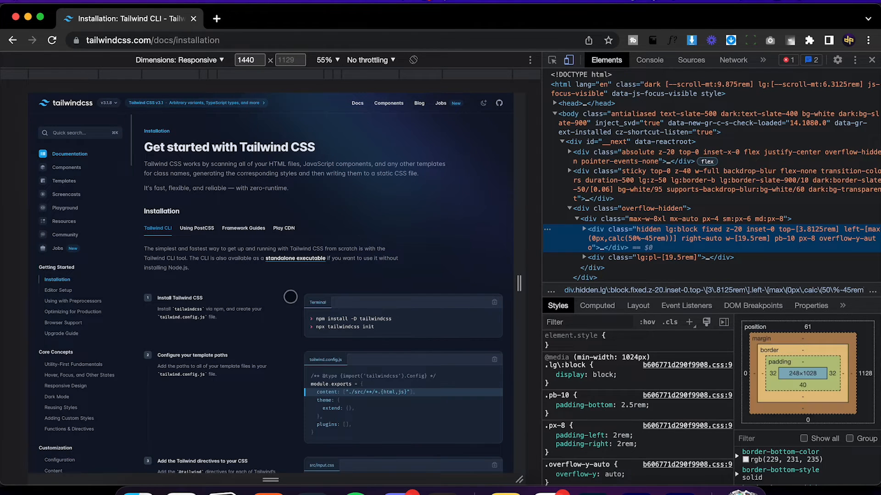
pyautogui.hotkey('ctrl', 'Right')
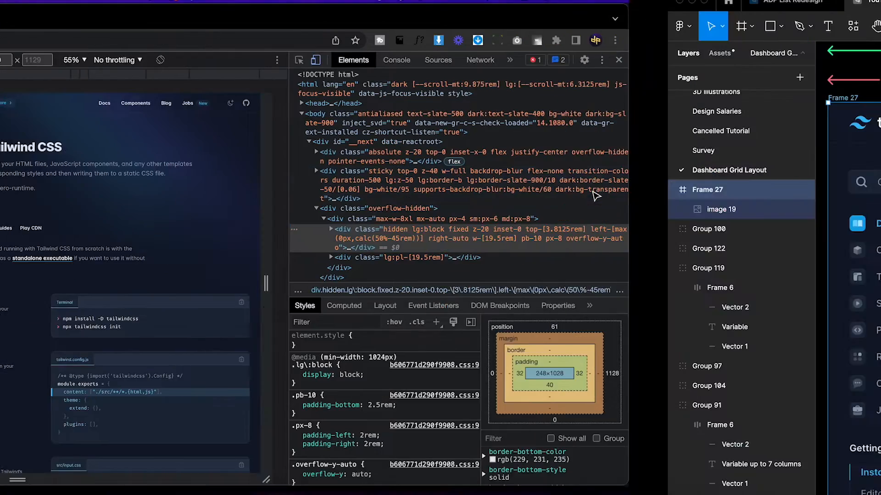
pyautogui.click(669, 350)
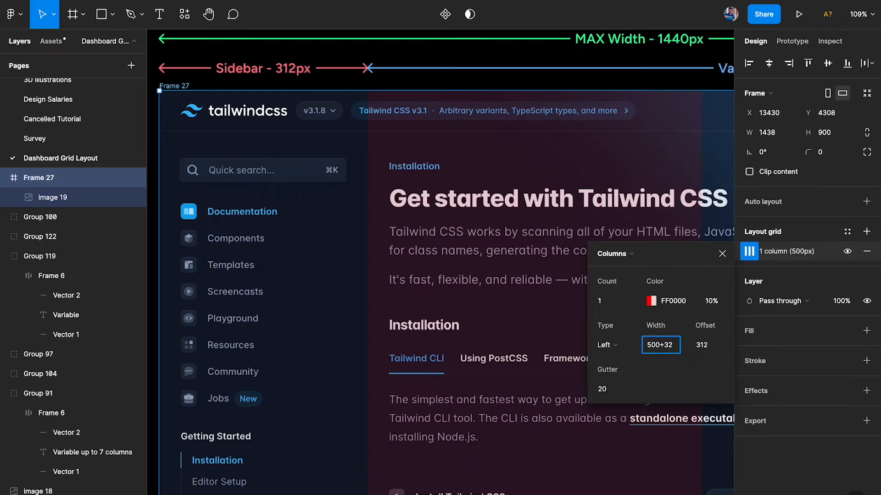
pyautogui.write('+32')
pyautogui.press('Return')
pyautogui.press('super+z')
# - Add 32 to the layout grid column's offset, making it 344, and check its alignment with the page content
pyautogui.click(719, 349)
pyautogui.press('Right')
pyautogui.write('+32')
pyautogui.press('Return')
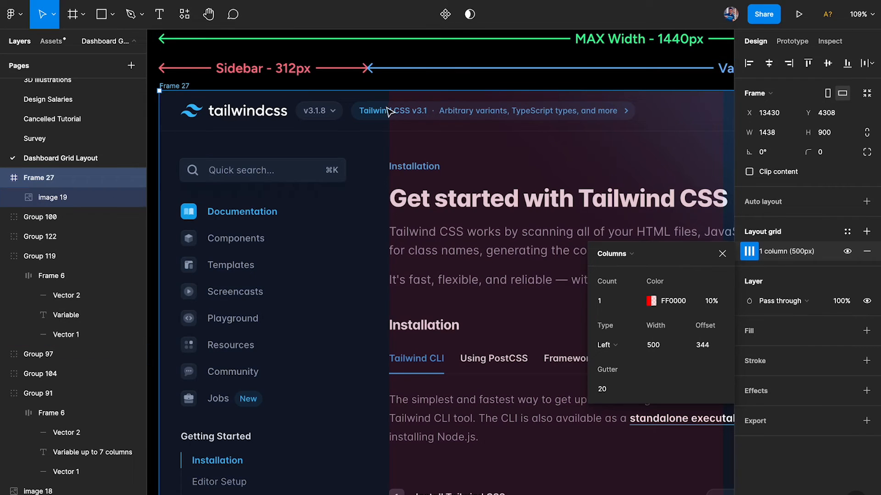
pyautogui.keyDown('ctrl'); pyautogui.scroll(4, 388, 219); pyautogui.keyUp('ctrl')
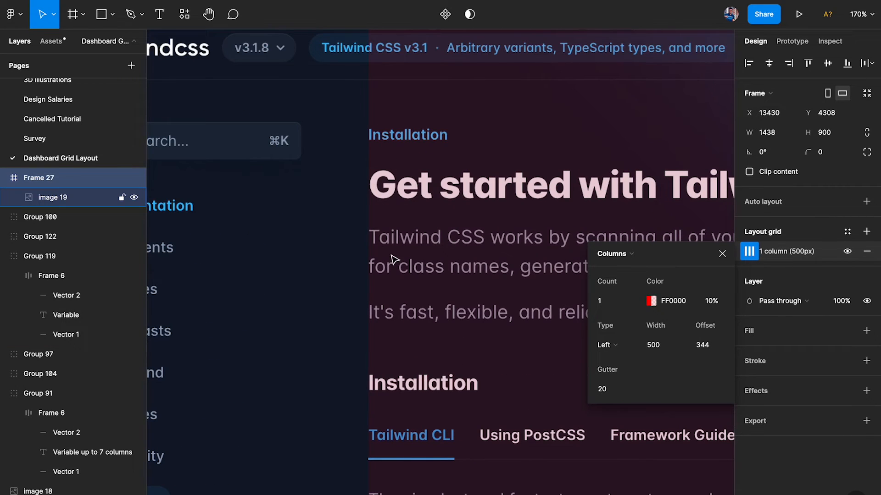
# - Widen the layout grid column to 1065 so it reaches the right edge of the page content
pyautogui.keyDown('ctrl'); pyautogui.scroll(-5, 392, 259); pyautogui.keyUp('ctrl')
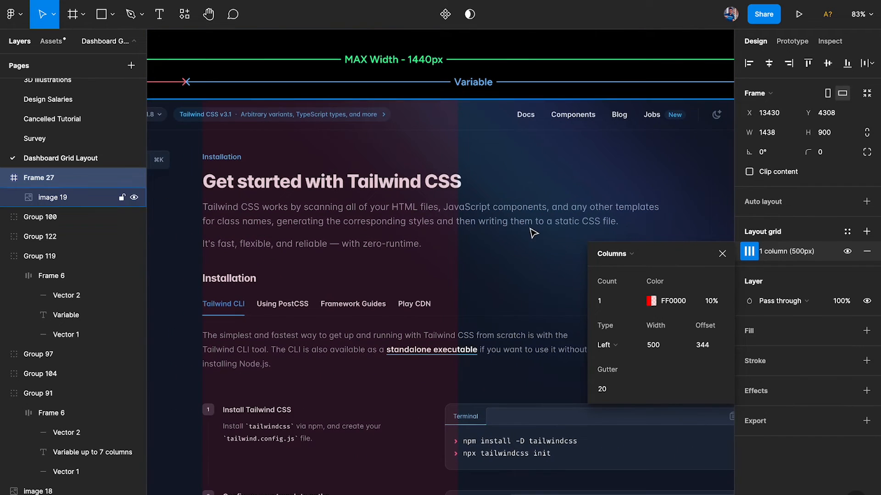
pyautogui.click(661, 345)
pyautogui.hotkey('shift', 'Up')
pyautogui.hotkey('shift', 'Up')
pyautogui.hotkey('shift', 'Up')
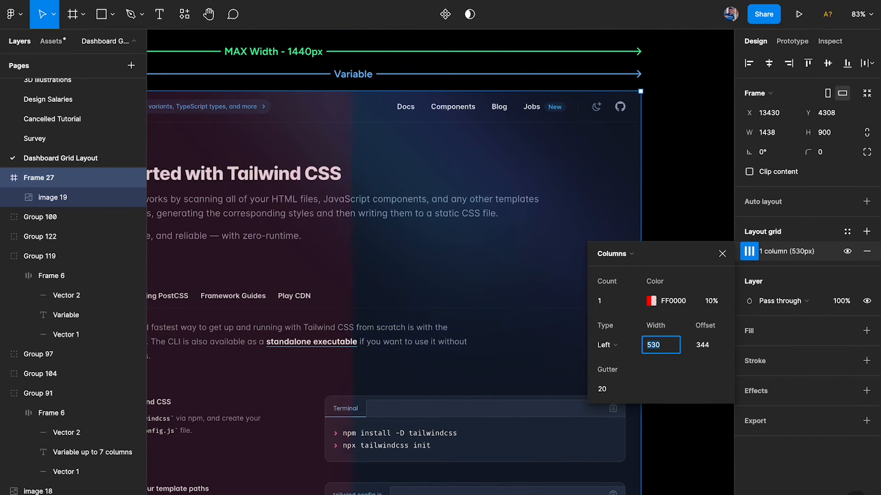
pyautogui.hotkey('shift', 'Up')
pyautogui.hotkey('shift', 'Up')
pyautogui.hotkey('shift', 'Up')
pyautogui.hotkey('shift', 'Up')
pyautogui.hotkey('shift', 'Up')
pyautogui.hotkey('shift', 'Up')
pyautogui.hotkey('shift', 'Up')
pyautogui.hotkey('shift', 'Up')
pyautogui.hotkey('shift', 'Up')
pyautogui.hotkey('shift', 'Up')
pyautogui.hotkey('shift', 'Up')
pyautogui.hotkey('shift', 'Up')
pyautogui.hotkey('shift', 'Up')
pyautogui.hotkey('shift', 'Up')
pyautogui.hotkey('shift', 'Up')
pyautogui.hotkey('shift', 'Up')
pyautogui.hotkey('shift', 'Up')
pyautogui.hotkey('shift', 'Up')
pyautogui.hotkey('shift', 'Up')
pyautogui.hotkey('shift', 'Up')
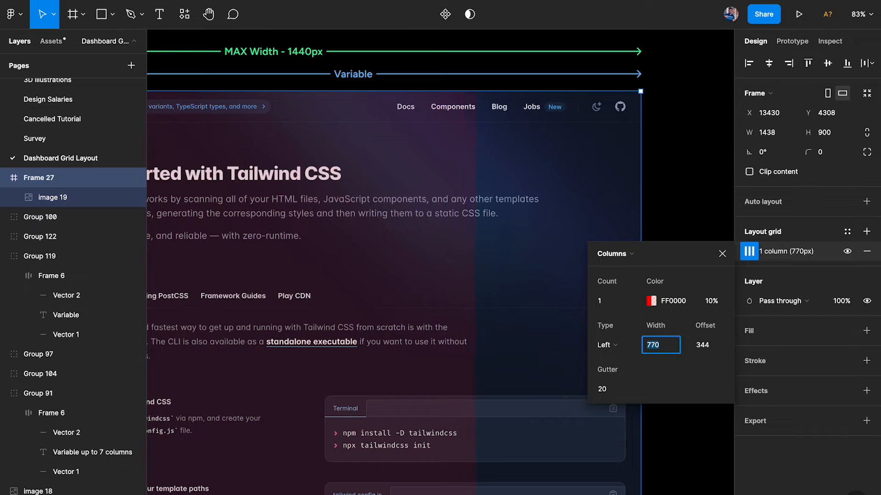
pyautogui.hotkey('shift', 'Up')
pyautogui.hotkey('shift', 'Up')
pyautogui.hotkey('shift', 'Up')
pyautogui.hotkey('shift', 'Up')
pyautogui.hotkey('shift', 'Up')
pyautogui.hotkey('shift', 'Up')
pyautogui.hotkey('shift', 'Up')
pyautogui.hotkey('shift', 'Up')
pyautogui.hotkey('shift', 'Up')
pyautogui.hotkey('shift', 'Up')
pyautogui.hotkey('shift', 'Up')
pyautogui.hotkey('shift', 'Up')
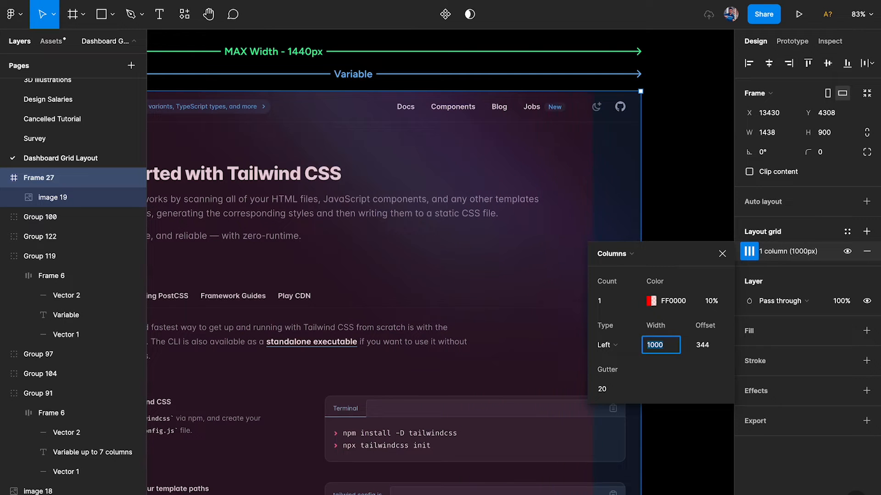
pyautogui.scroll(5, 600, 191)
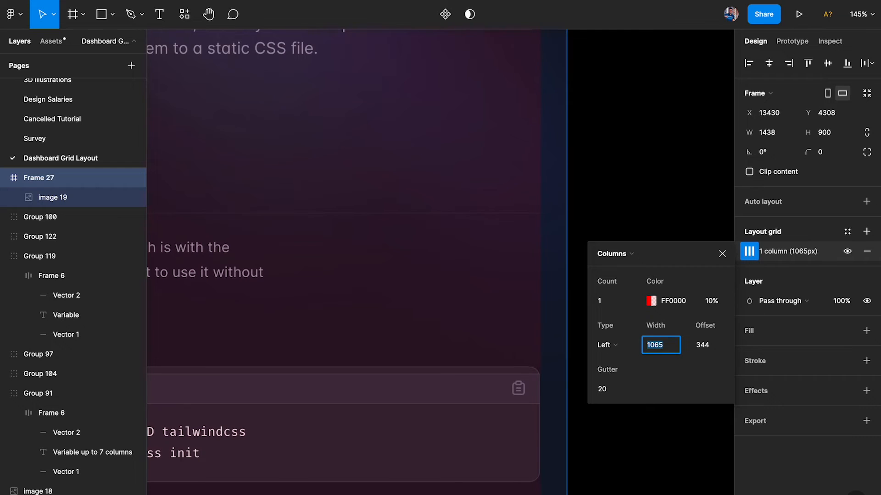
# - Draw a rectangle 32 wide and about 24 high in the right margin and place it against the frame's right edge
pyautogui.click(562, 243)
pyautogui.scroll(5, 565, 241)
pyautogui.press('r')
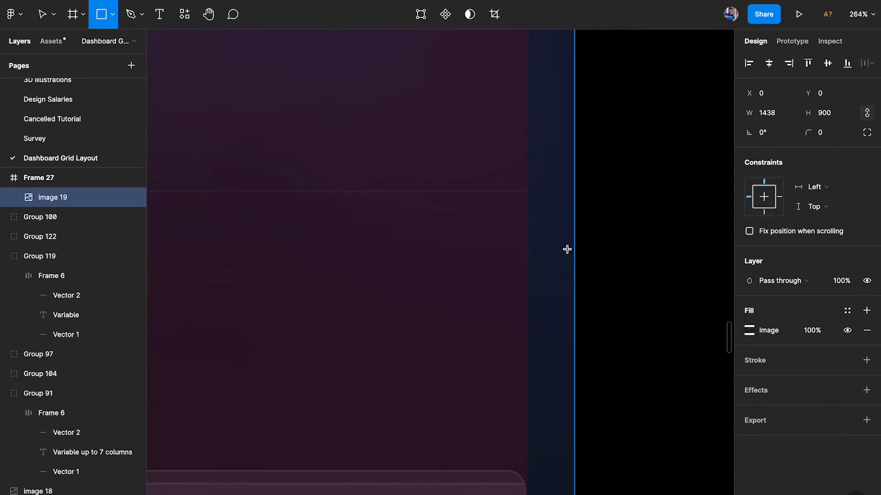
pyautogui.moveTo(575, 242); pyautogui.dragTo(532, 281)
pyautogui.click(779, 119)
pyautogui.write('32')
pyautogui.press('Return')
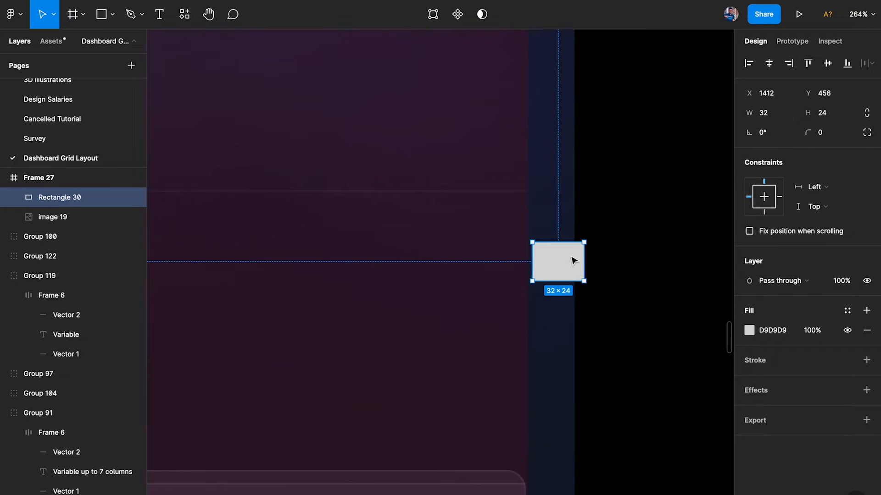
pyautogui.moveTo(562, 258); pyautogui.dragTo(556, 258)
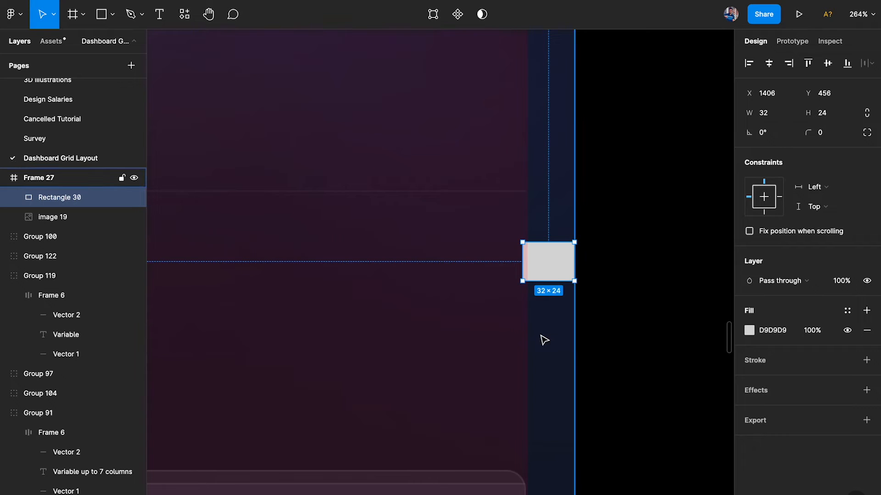
# - Compare the 32 px rectangle with the margin beside the grid column and return to the Tailwind page in Chrome
pyautogui.scroll(5, 545, 261)
pyautogui.scroll(-3, 544, 263)
pyautogui.scroll(-3, 543, 262)
pyautogui.moveTo(557, 136); pyautogui.dragTo(564, 453)
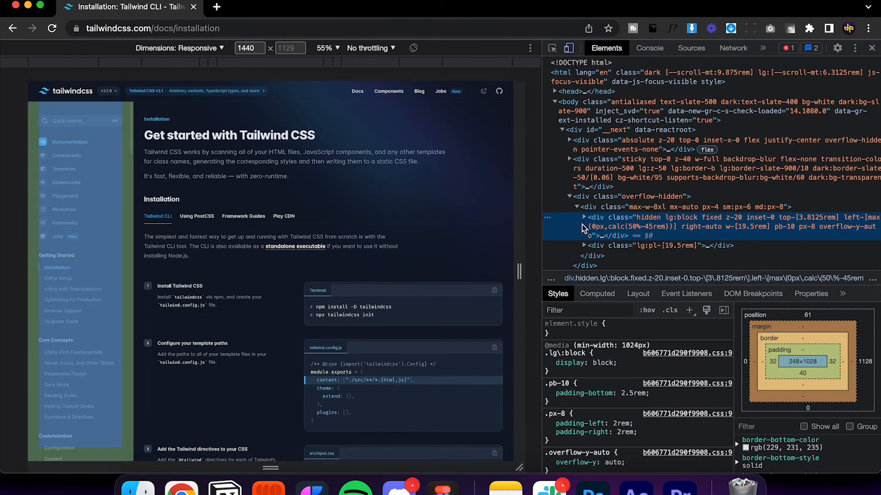
# - Return to Figma and delete the 32 px wide rectangle in the Tailwind frame's margin
pyautogui.click(547, 47)
pyautogui.click(510, 260)
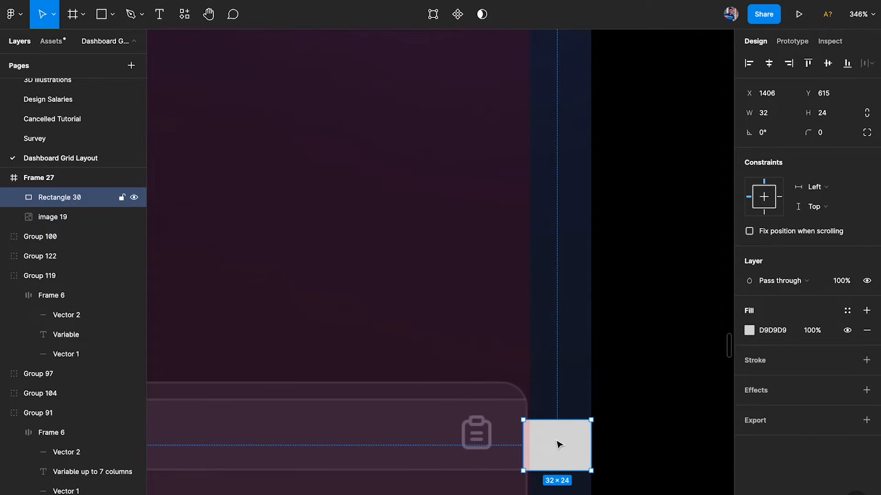
pyautogui.scroll(-5, 558, 445)
pyautogui.scroll(-5, 535, 330)
pyautogui.press('Delete')
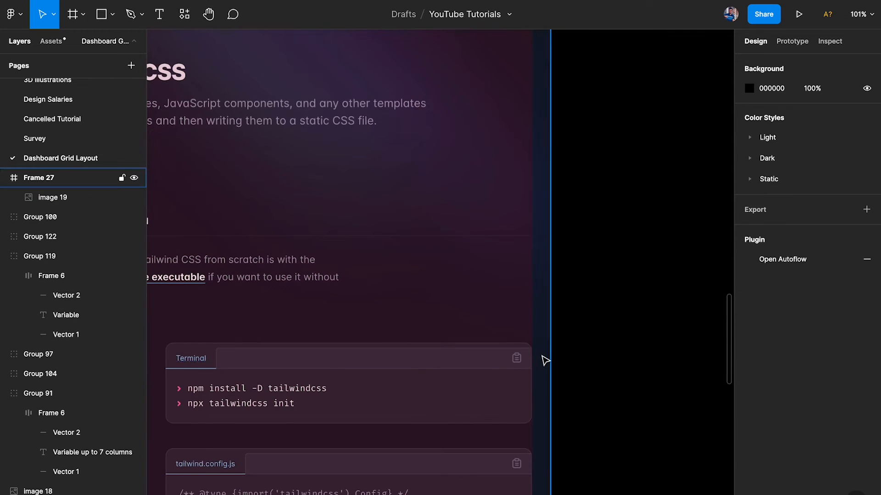
# - Review the Tailwind frame's layout grid column against the sidebar, the content edges and the width annotations above it
pyautogui.scroll(-4, 545, 361)
pyautogui.scroll(2, 502, 275)
pyautogui.hscroll(1, 515, 275)
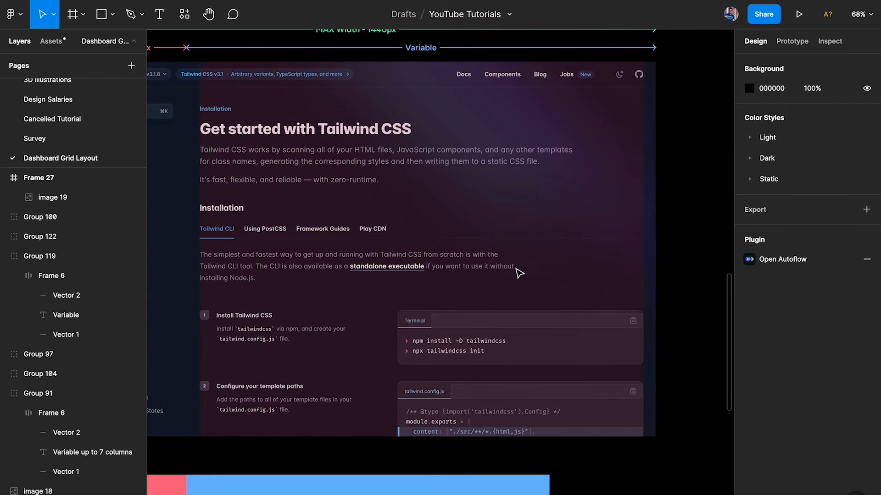
pyautogui.click(520, 273)
pyautogui.scroll(-3, 520, 273)
pyautogui.scroll(1, 446, 248)
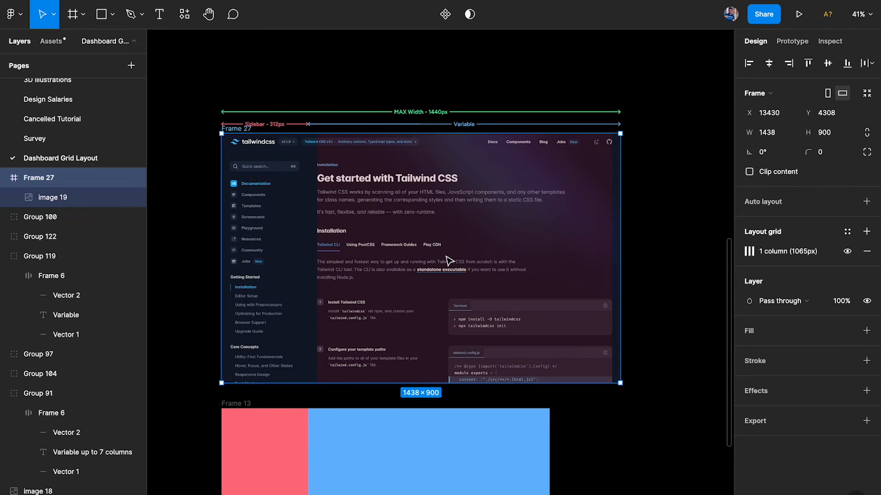
pyautogui.scroll(3, 326, 220)
pyautogui.hscroll(-3, 275, 234)
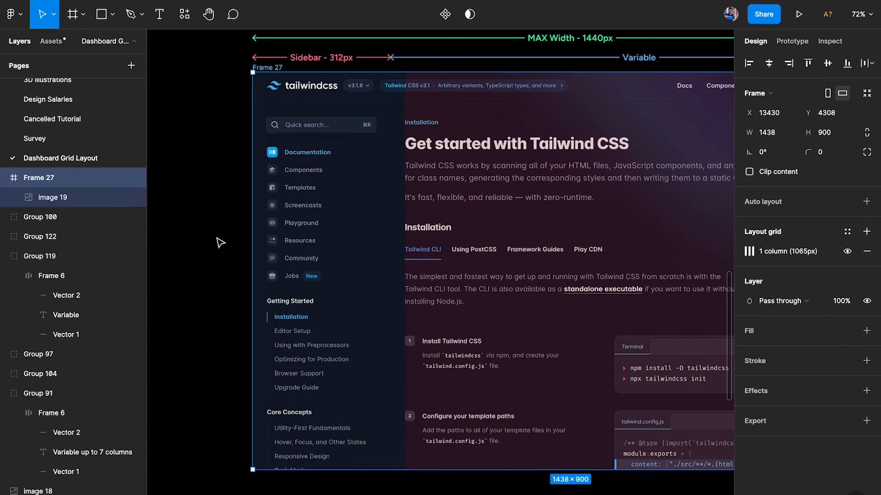
pyautogui.click(222, 244)
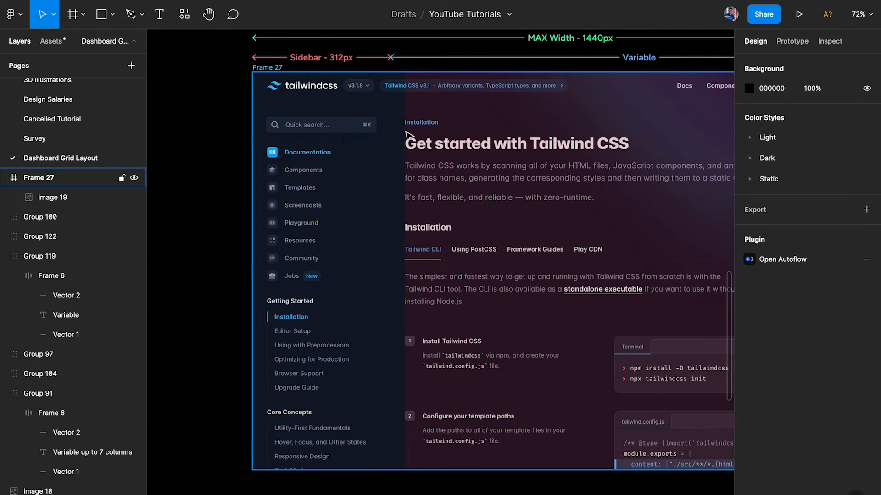
pyautogui.hscroll(1, 405, 138)
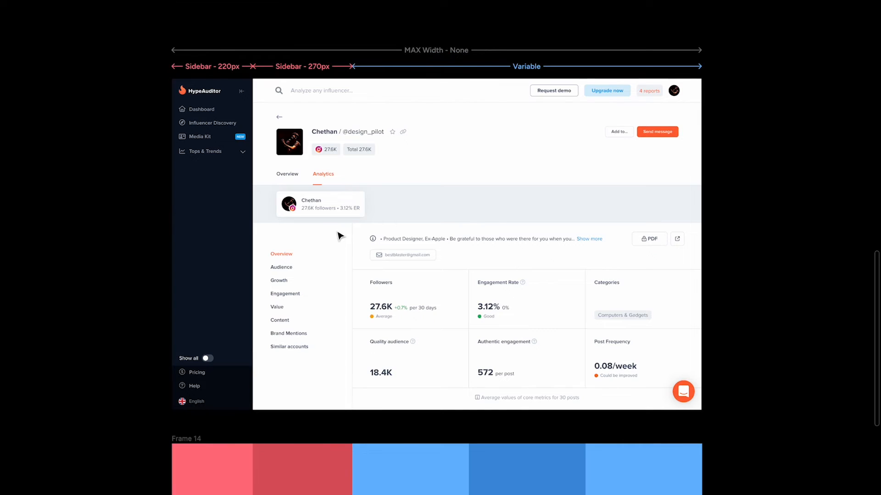
# - Examine the two sidebar width markers and the Variable marker above the HypeAuditor screenshot
pyautogui.scroll(3, 339, 237)
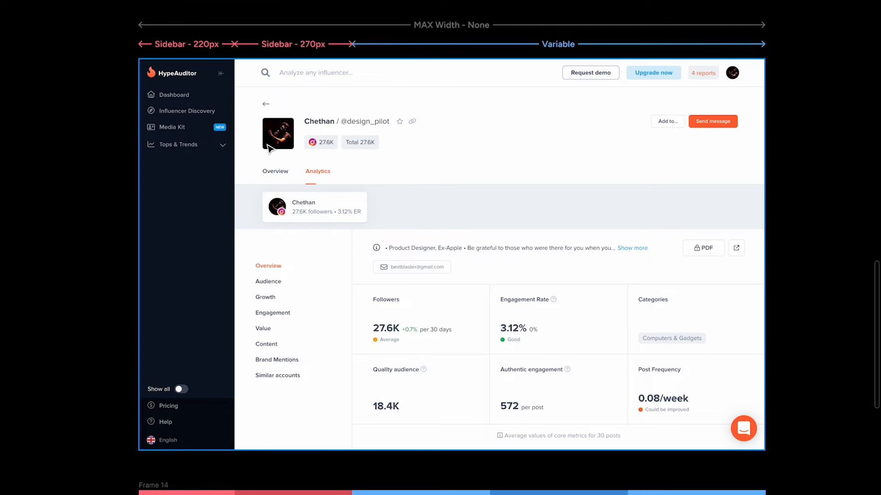
pyautogui.scroll(3, 204, 86)
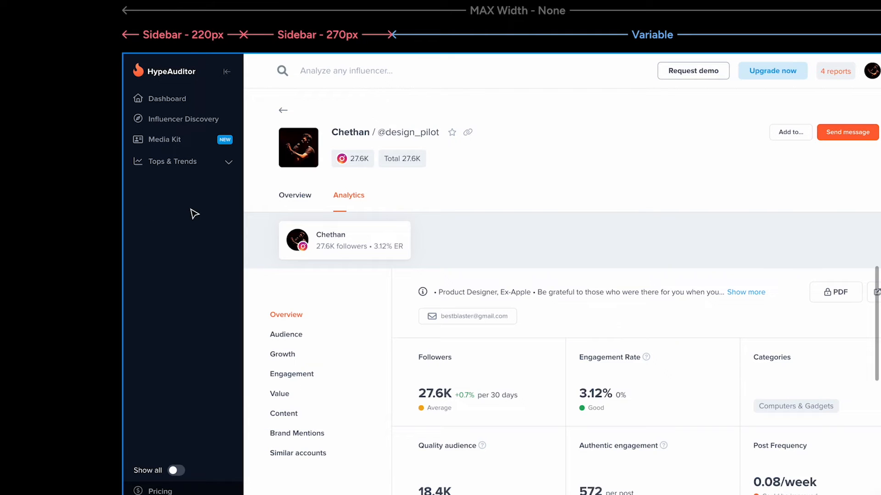
pyautogui.scroll(2, 177, 37)
pyautogui.click(177, 36)
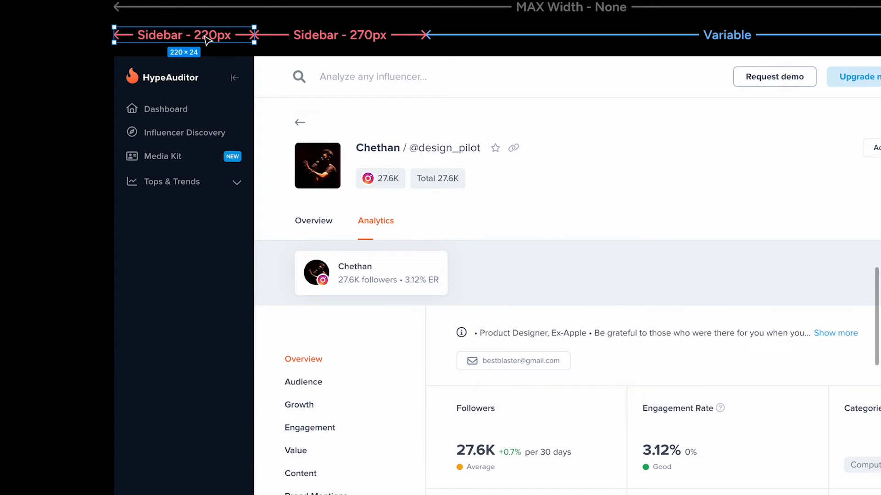
pyautogui.click(307, 39)
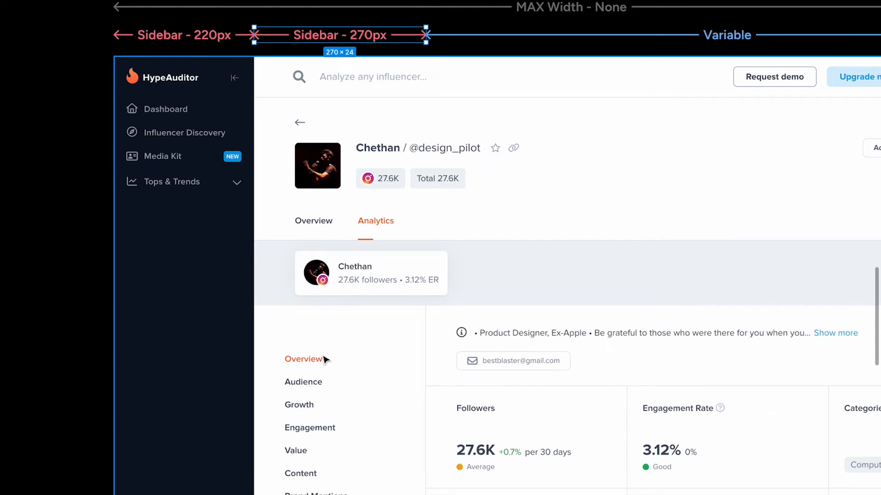
pyautogui.hscroll(5, 325, 360)
pyautogui.click(564, 53)
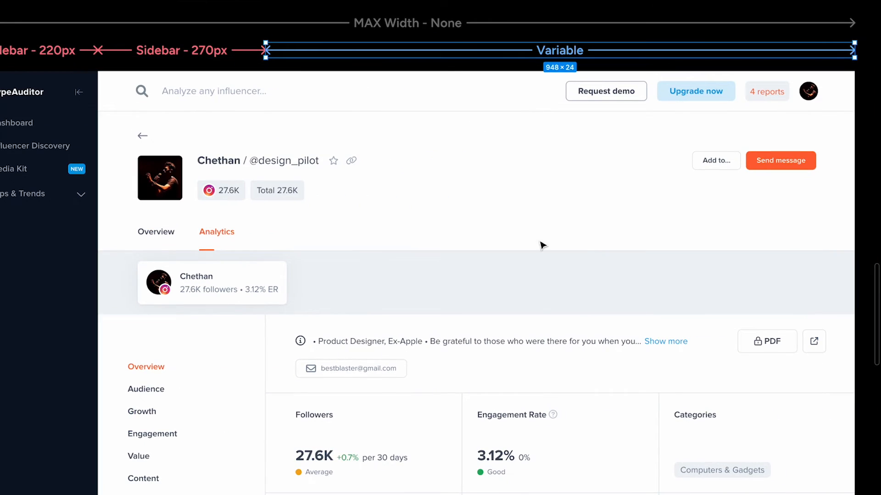
# - Check the maximum width annotation spanning the HypeAuditor screenshot
pyautogui.scroll(-3, 539, 307)
pyautogui.scroll(5, 550, 354)
pyautogui.hscroll(-2, 551, 354)
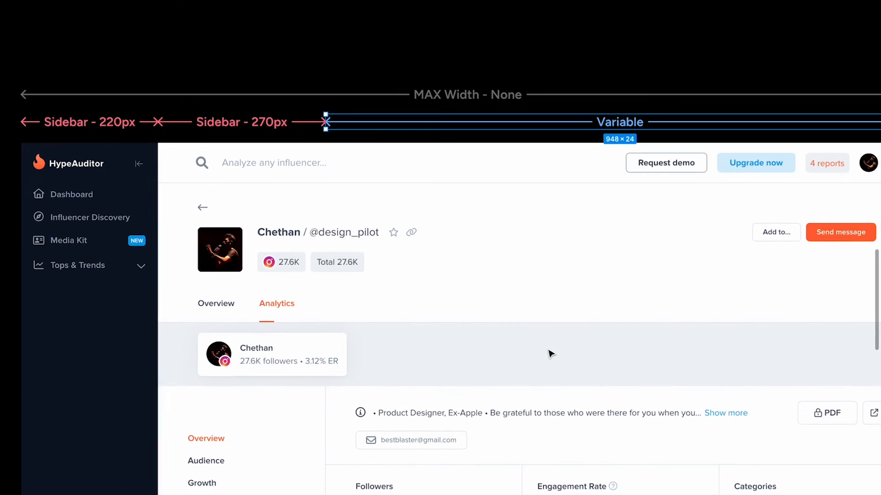
pyautogui.hscroll(1, 464, 59)
pyautogui.click(443, 91)
pyautogui.click(521, 49)
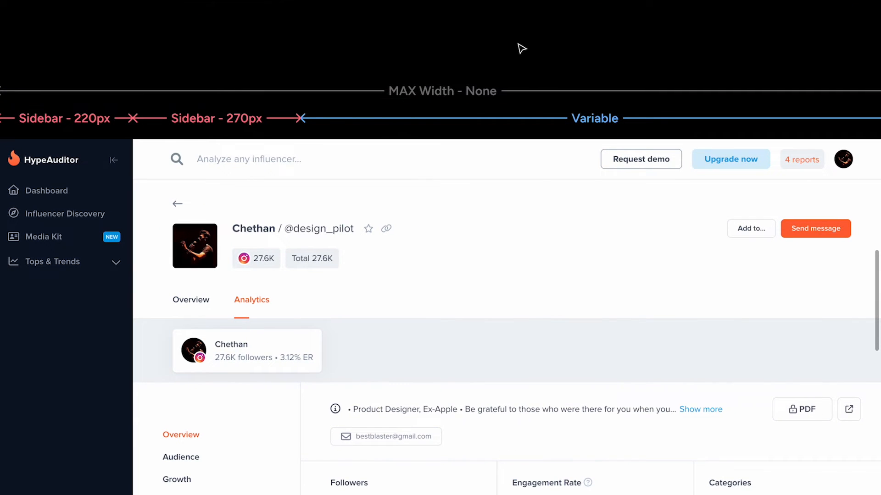
# - Switch to HypeAuditor in Chrome and test the layout by narrowing the responsive viewport to about 1338 and widening it back to 1536
pyautogui.scroll(-2, 521, 49)
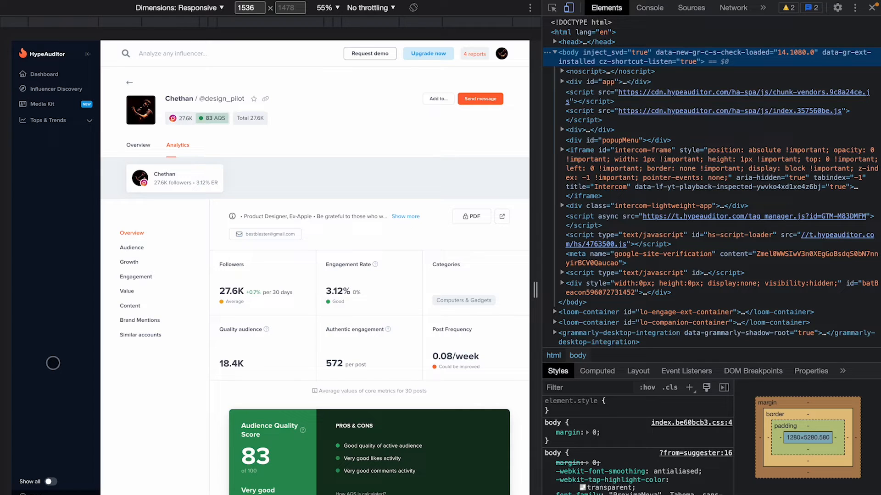
pyautogui.moveTo(537, 289); pyautogui.dragTo(504, 290)
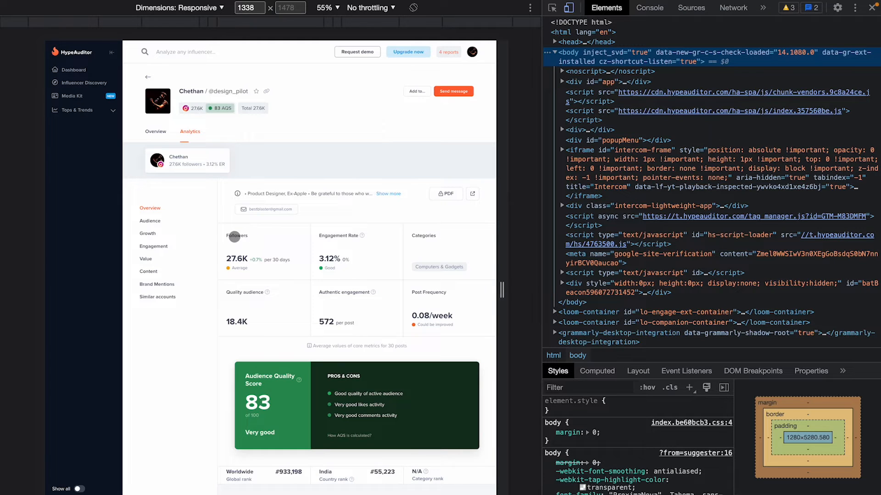
pyautogui.moveTo(501, 290); pyautogui.dragTo(535, 278)
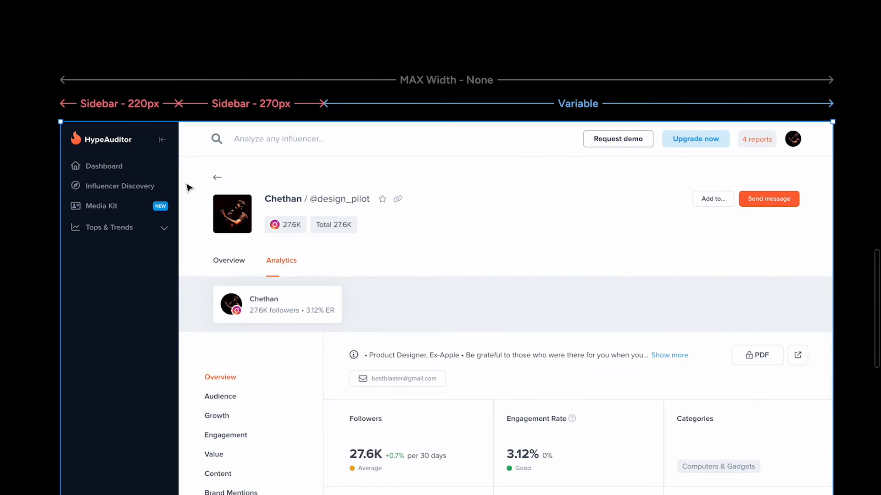
# - Return to Figma, restore the interface panels and set the HypeAuditor screenshot's width to 1440
pyautogui.press('super+backslash')
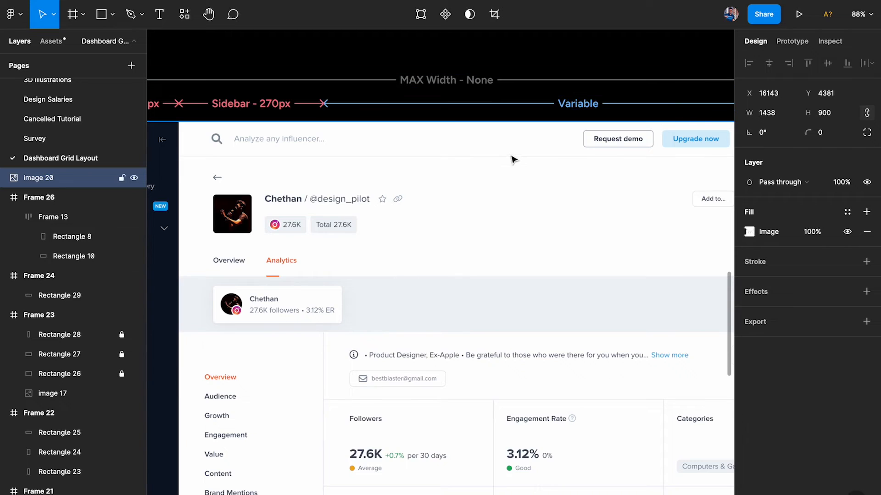
pyautogui.hscroll(-1, 514, 160)
pyautogui.hscroll(2, 513, 159)
pyautogui.click(781, 114)
pyautogui.write('4')
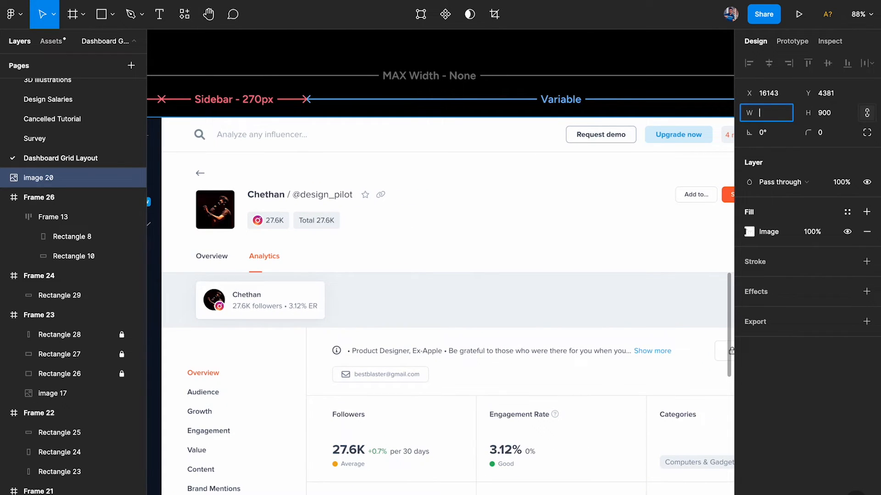
pyautogui.click(782, 113)
pyautogui.write('1440')
pyautogui.press('Return')
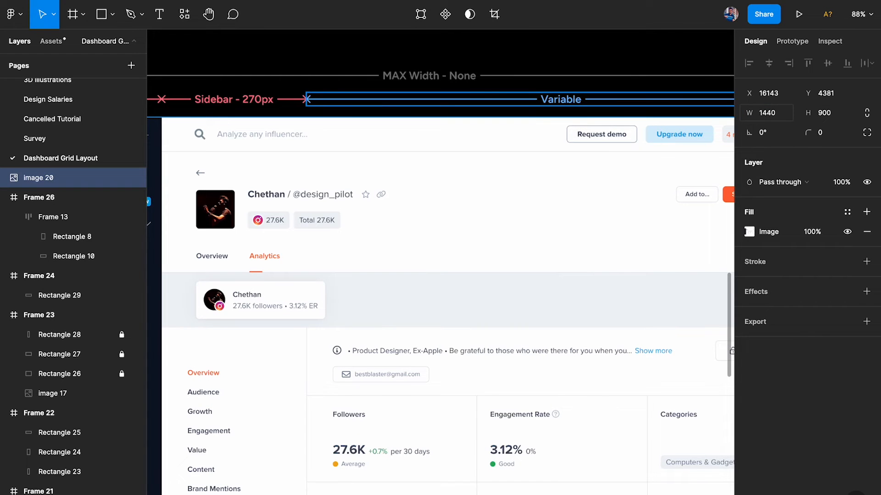
# - Hide the interface and compare the resized HypeAuditor screenshot with the sidebar and variable markers above it
pyautogui.hotkey('ctrl', '\\')
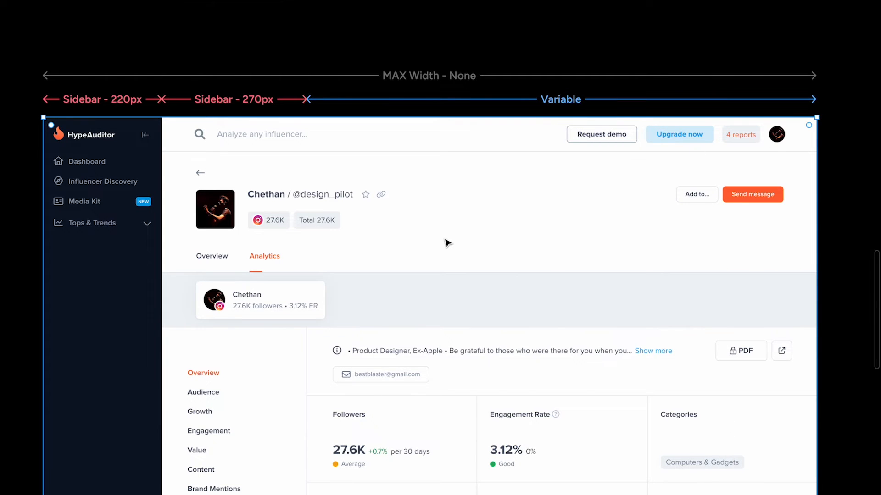
pyautogui.scroll(3, 191, 122)
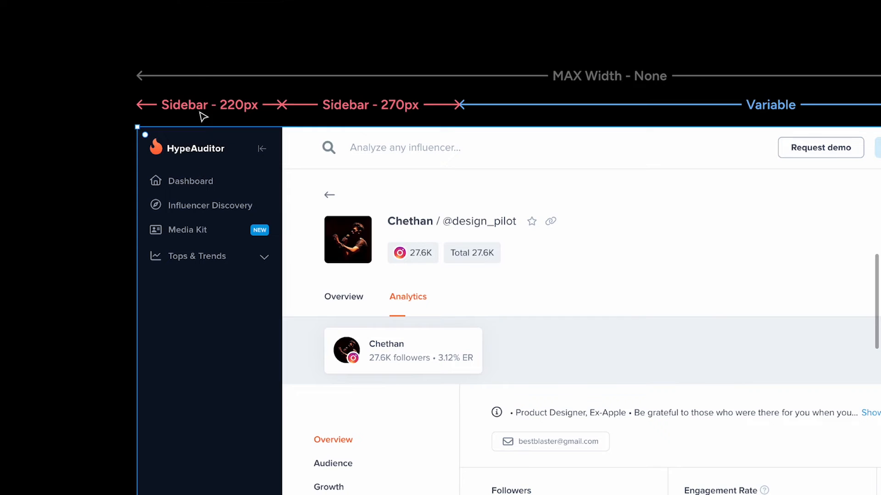
pyautogui.hotkey('shift', '1')
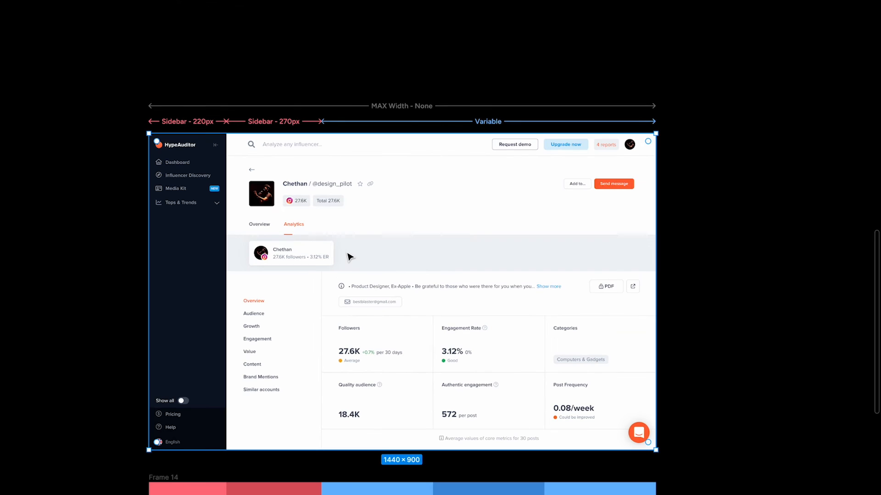
pyautogui.scroll(-1, 350, 257)
pyautogui.hscroll(1, 350, 257)
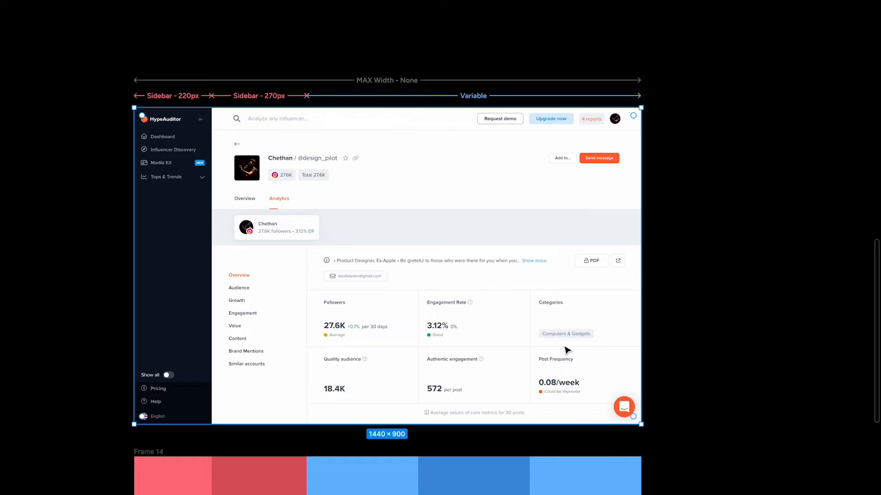
# - Try the HypeAuditor screenshot at a width of 1920 against the sidebar markers and undo the resize
pyautogui.hotkey('ctrl', '\\')
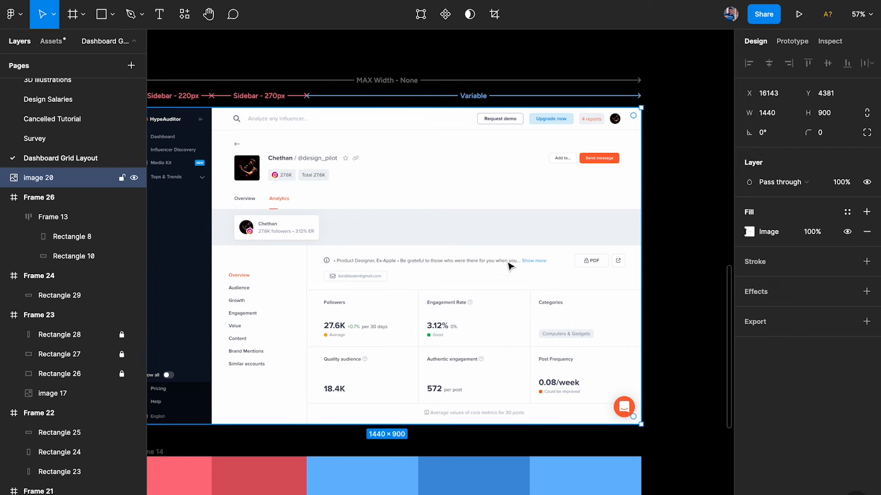
pyautogui.click(785, 118)
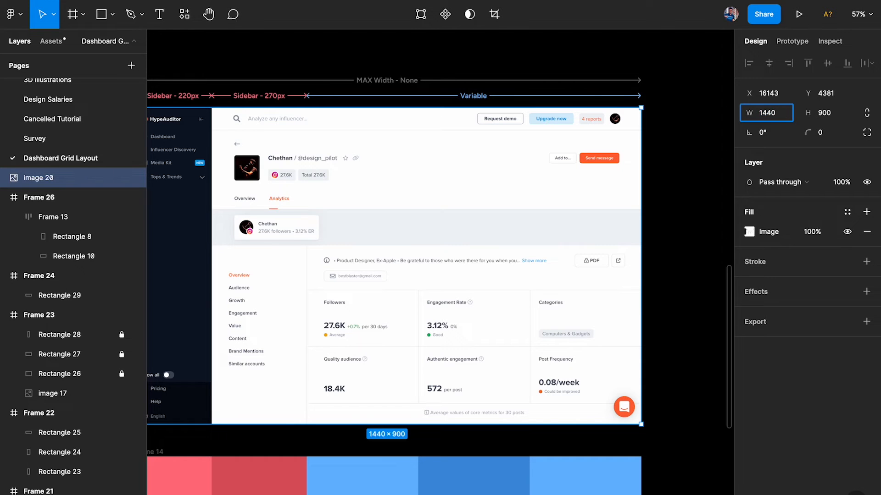
pyautogui.write('1920')
pyautogui.press('Return')
pyautogui.scroll(-3, 505, 182)
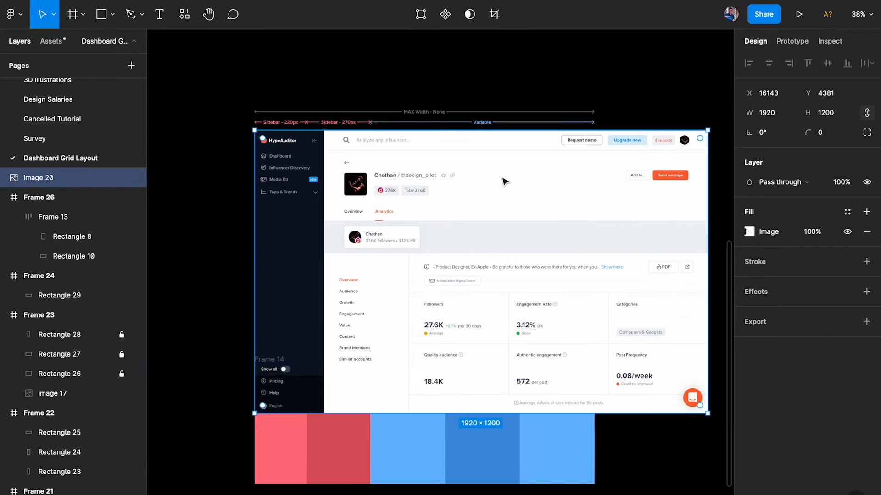
pyautogui.scroll(5, 301, 148)
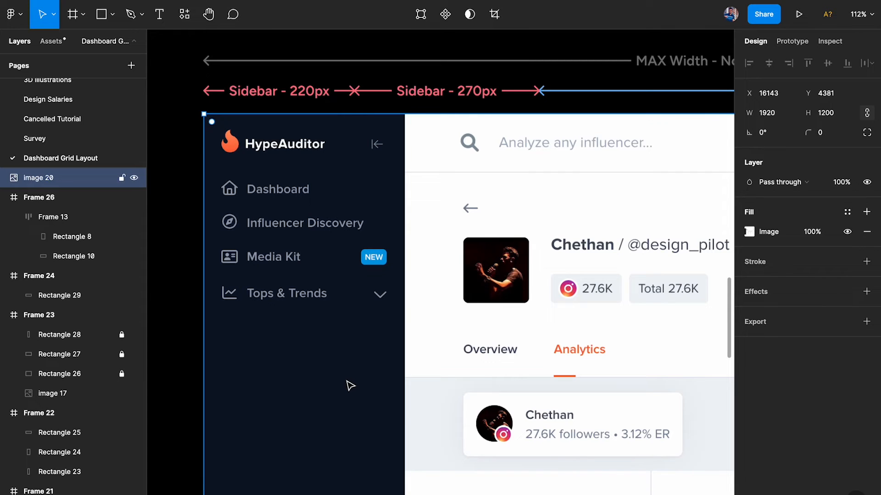
pyautogui.hotkey('ctrl', 'z')
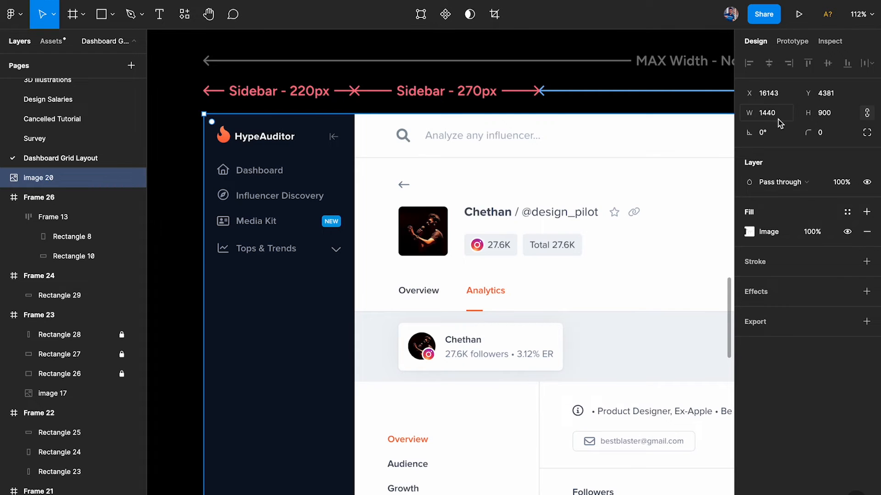
# - Measure the dark HypeAuditor sidebar with a rectangle 220 wide and about 63 high, and delete the rectangle
pyautogui.scroll(3, 200, 248)
pyautogui.press('r')
pyautogui.moveTo(205, 287); pyautogui.dragTo(421, 351)
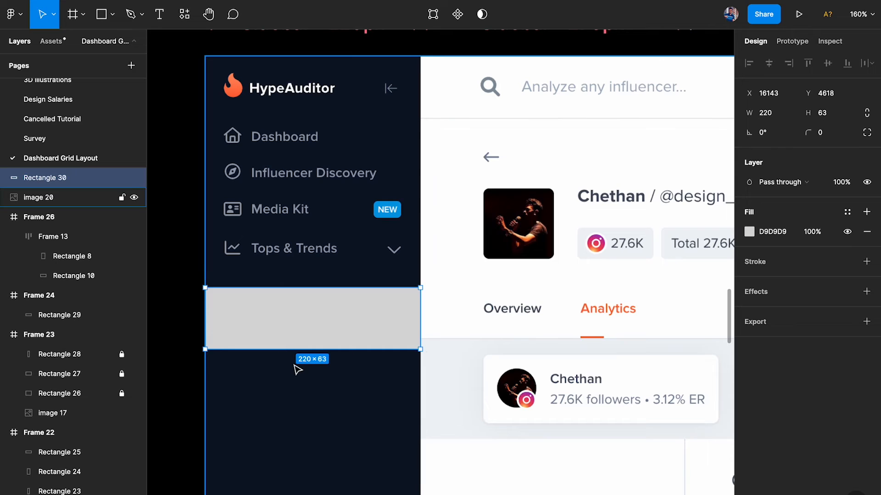
pyautogui.press('Delete')
# - Switch to Chrome and inspect the HypeAuditor sidebar, comparing the sidebar__wrap div with its parent aside and main layout elements
pyautogui.scroll(3, 335, 269)
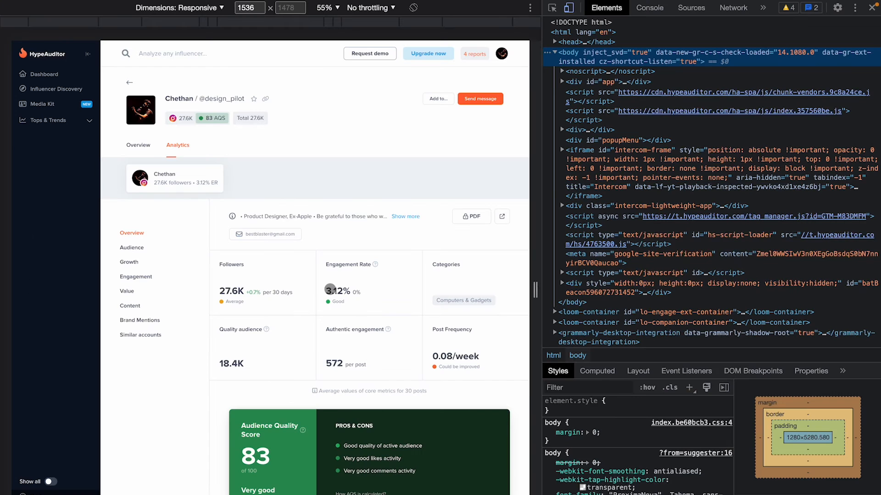
pyautogui.hotkey('ctrl', 'shift', 'c')
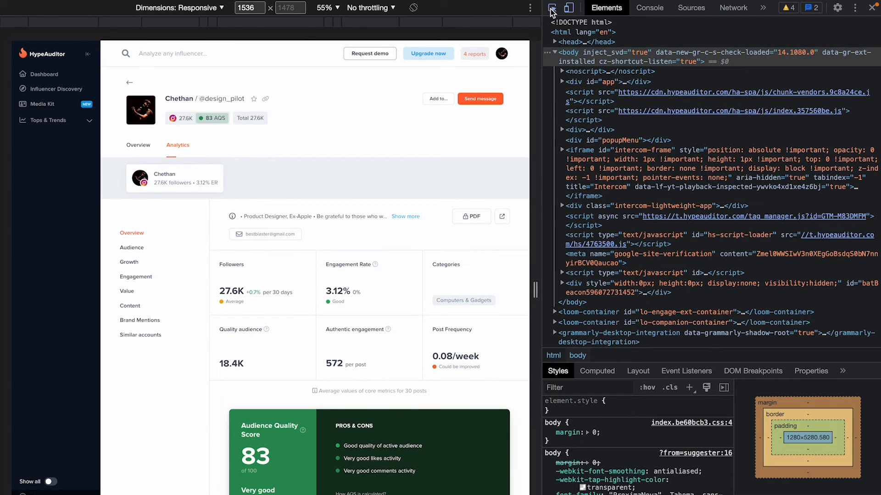
pyautogui.click(34, 223)
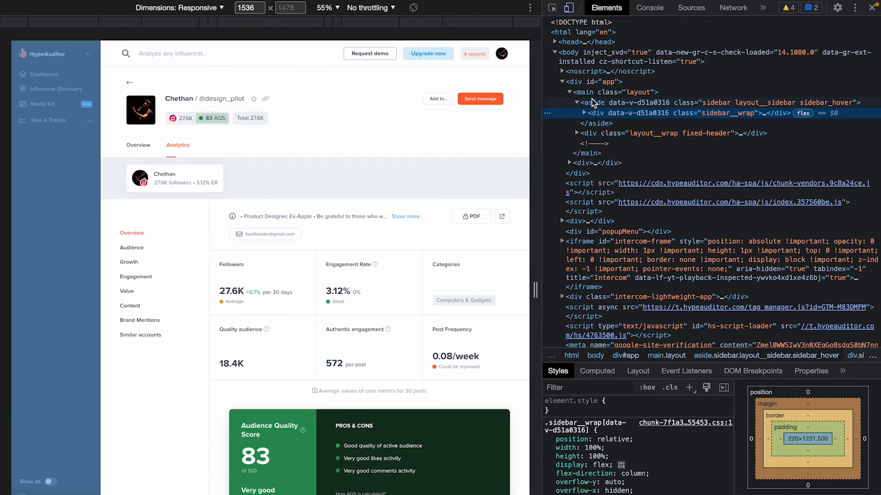
pyautogui.click(593, 102)
pyautogui.click(587, 94)
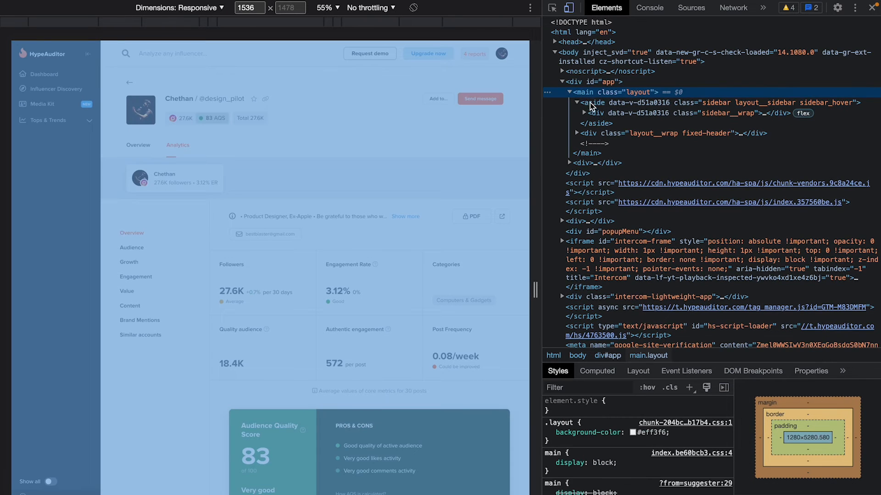
pyautogui.click(594, 104)
pyautogui.click(597, 124)
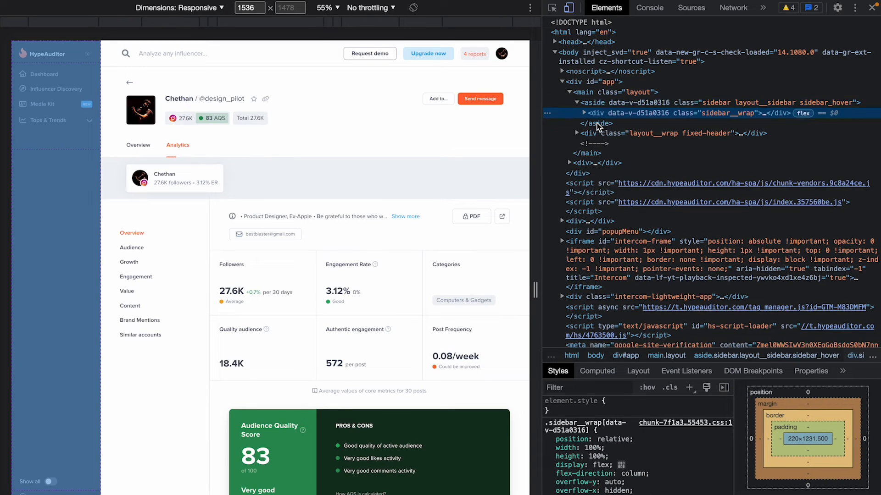
# - Expand the sidebar__wrap div, examine the width rule of the parent aside sidebar element, and switch back to Figma
pyautogui.scroll(-5, 608, 434)
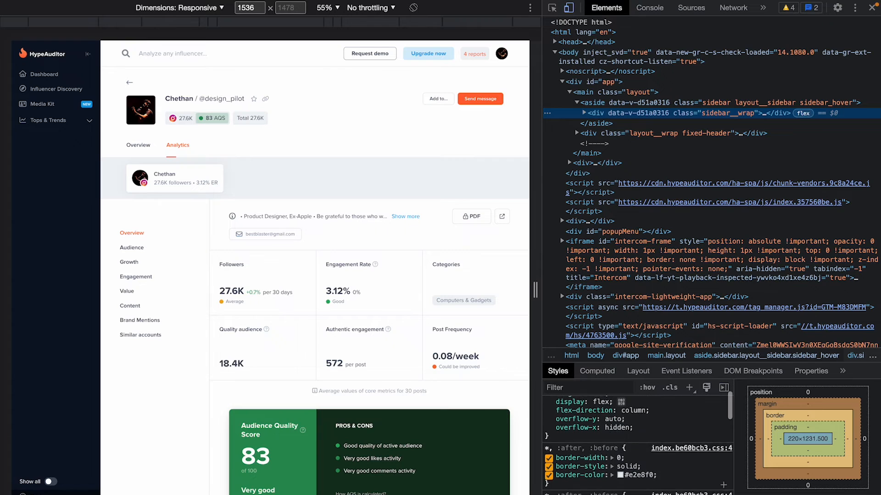
pyautogui.scroll(-2, 637, 441)
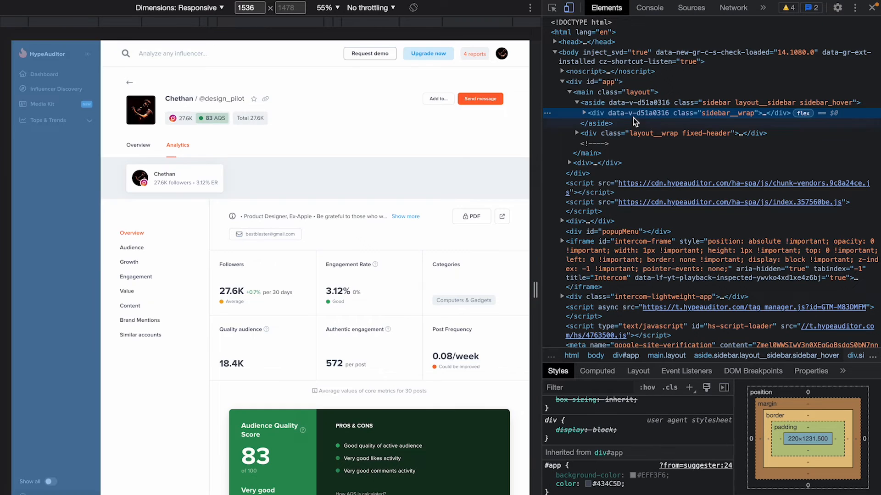
pyautogui.click(584, 114)
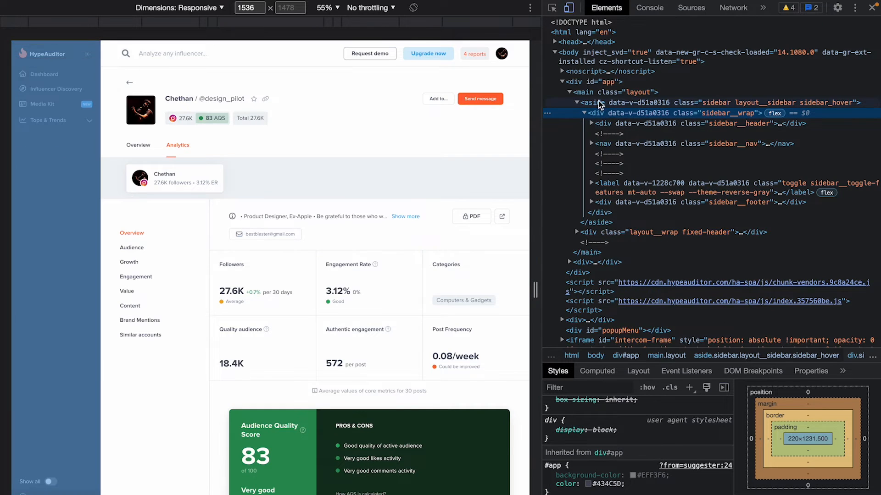
pyautogui.click(599, 103)
pyautogui.scroll(5, 619, 452)
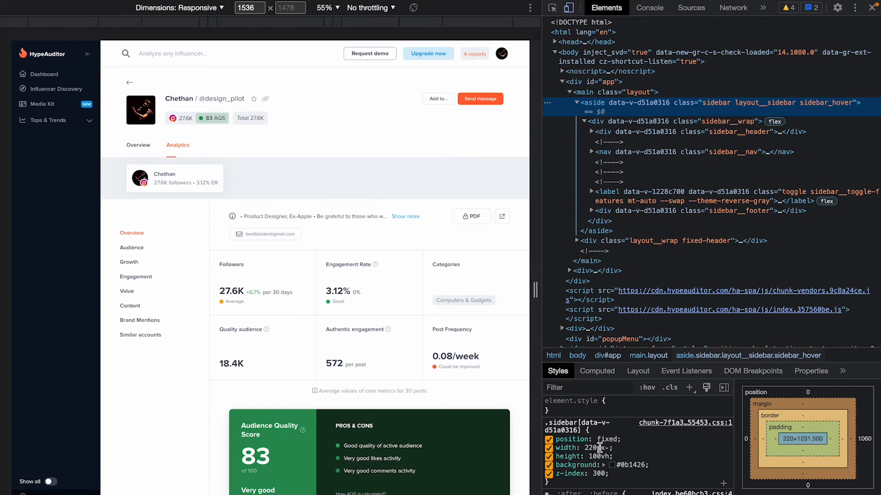
pyautogui.click(603, 448)
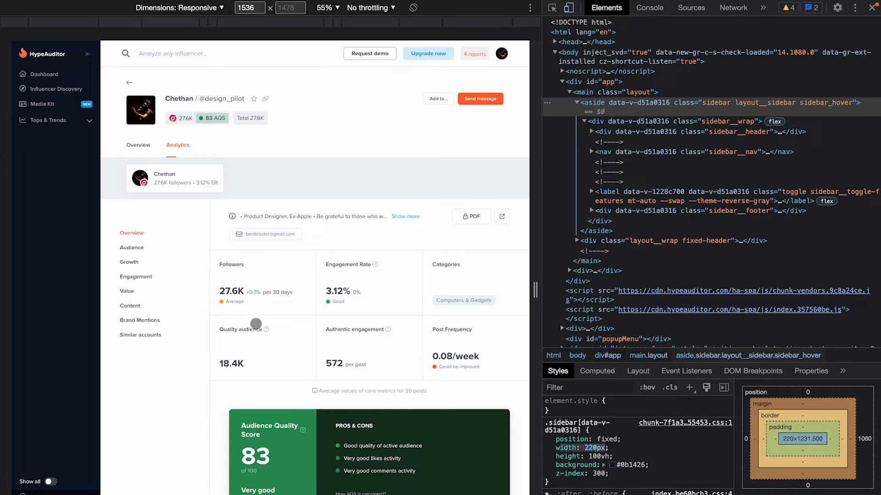
pyautogui.press('F12')
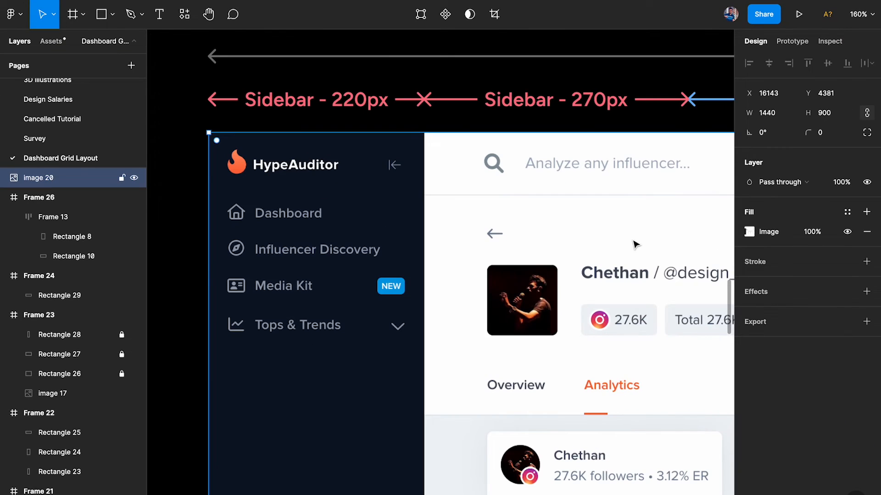
# - Set the width of the HypeAuditor screenshot to 1920 with its proportions locked
pyautogui.scroll(-5, 635, 244)
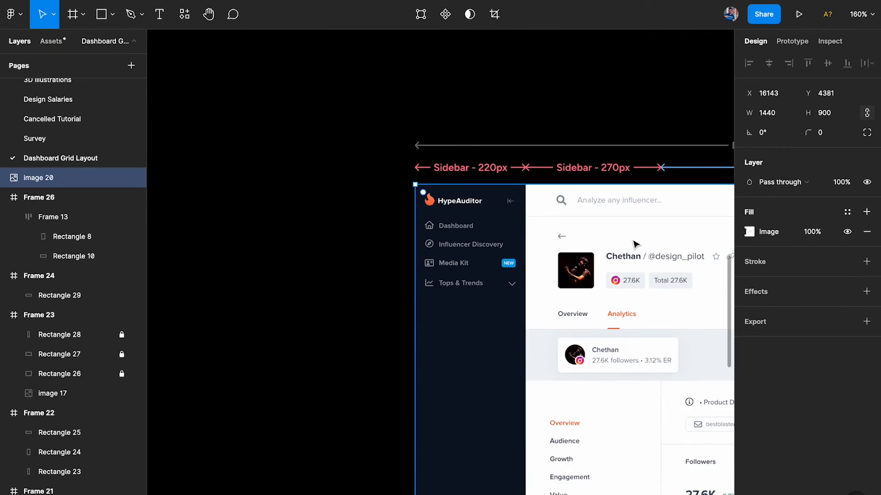
pyautogui.scroll(-3, 513, 234)
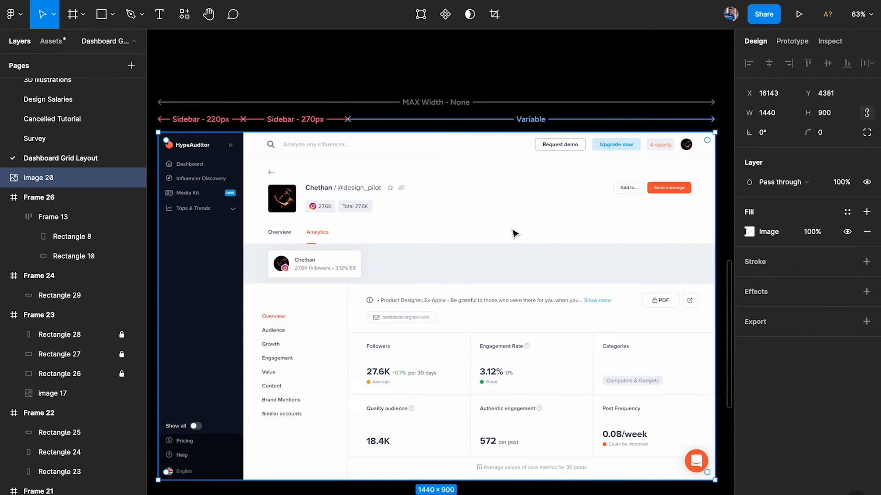
pyautogui.click(214, 120)
pyautogui.click(222, 177)
pyautogui.click(779, 112)
pyautogui.write('1')
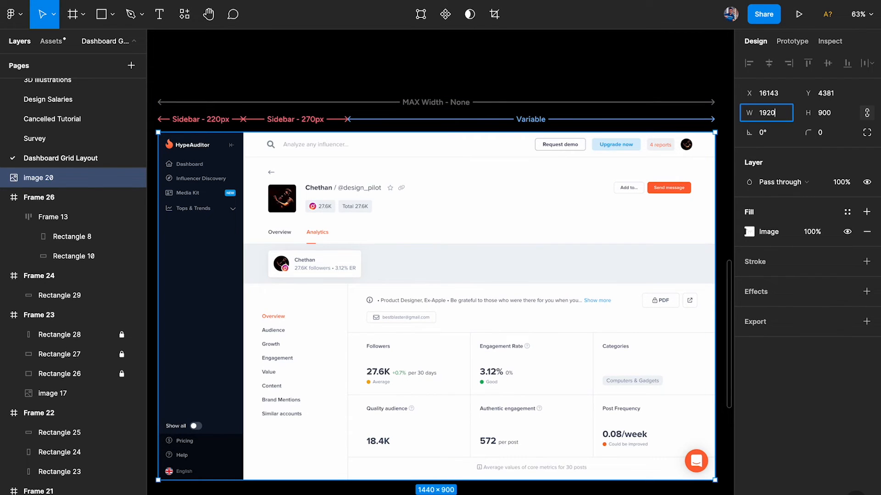
pyautogui.write('920')
pyautogui.press('Return')
# - Measure the enlarged dark sidebar with a rectangle about 295 by 78, compare it with the Sidebar - 220px marker, and delete the rectangle
pyautogui.scroll(-5, 409, 147)
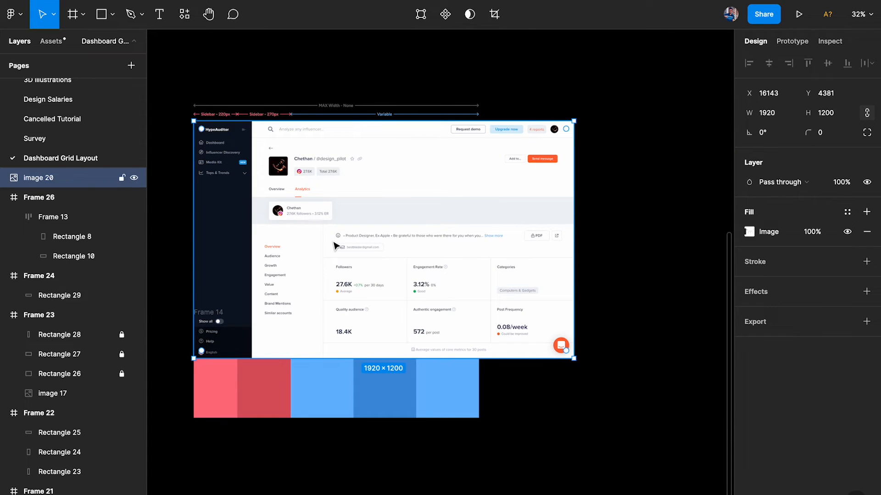
pyautogui.scroll(6, 201, 213)
pyautogui.press('r')
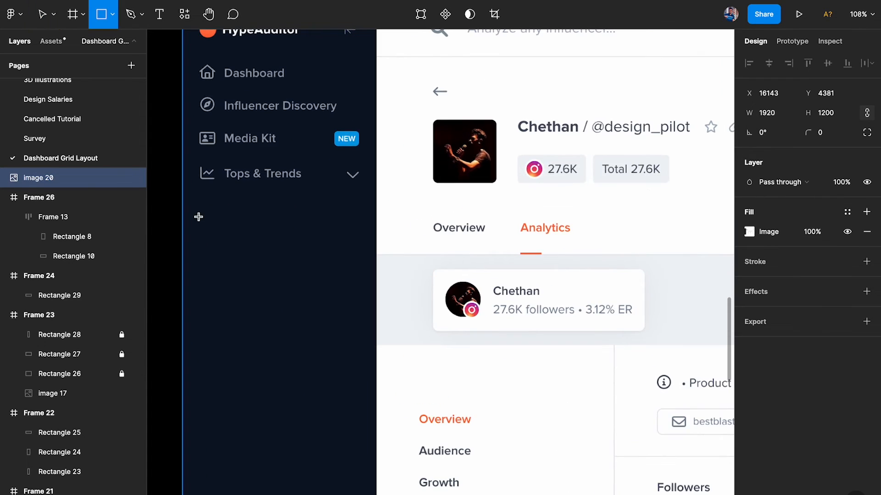
pyautogui.moveTo(184, 217); pyautogui.dragTo(378, 270)
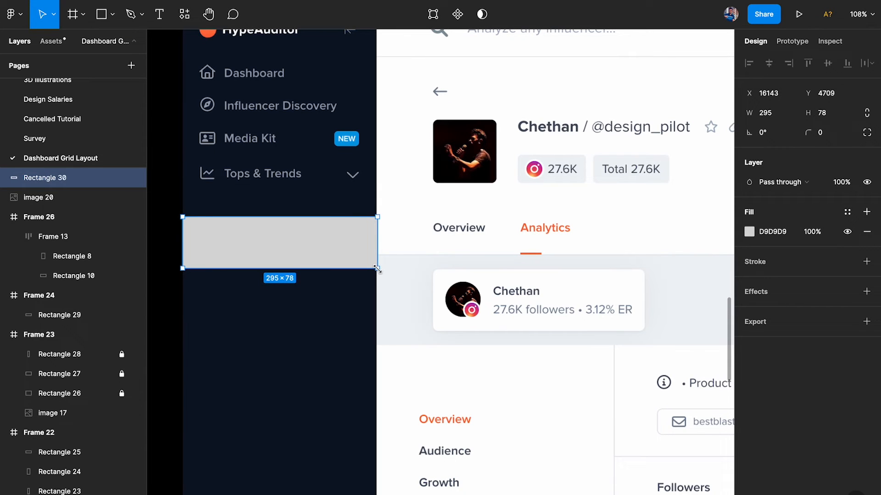
pyautogui.scroll(5, 377, 270)
pyautogui.hscroll(-2, 377, 269)
pyautogui.click(315, 151)
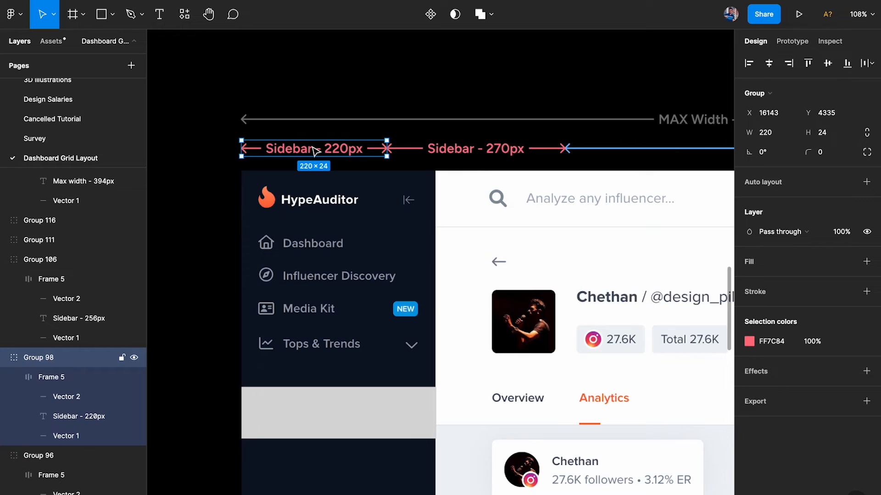
pyautogui.scroll(3, 315, 151)
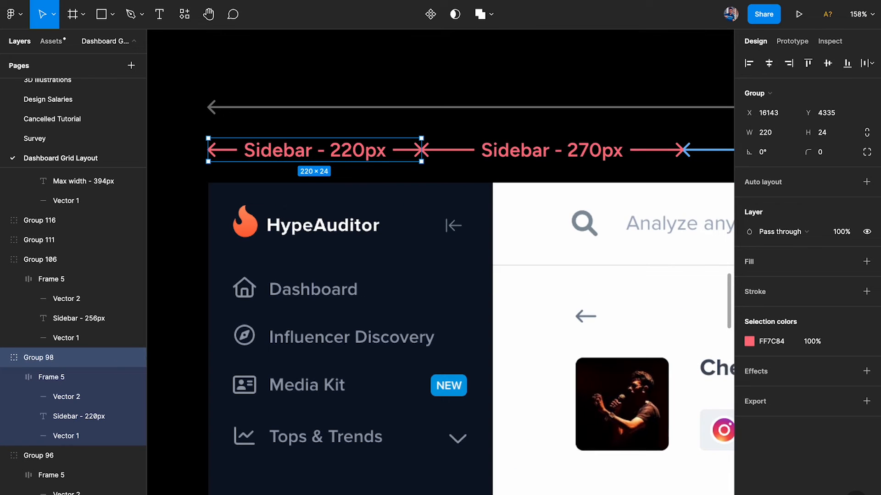
pyautogui.click(432, 340)
pyautogui.press('Delete')
pyautogui.click(436, 342)
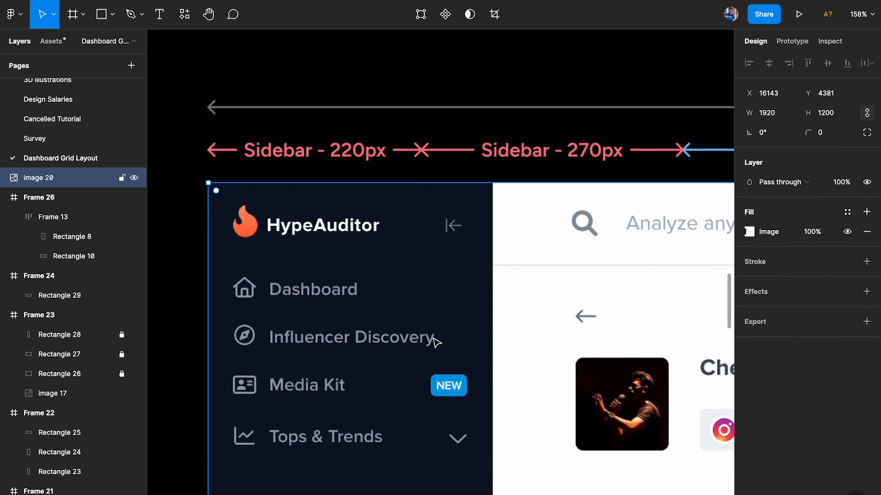
# - Set the HypeAuditor screenshot's width to 1440 and check its sidebar edge against the Sidebar - 220px marker
pyautogui.scroll(-5, 436, 342)
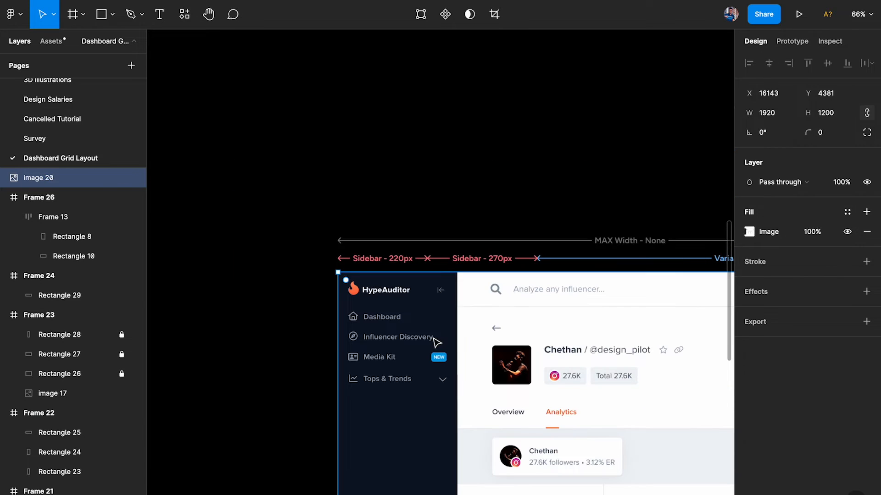
pyautogui.click(788, 116)
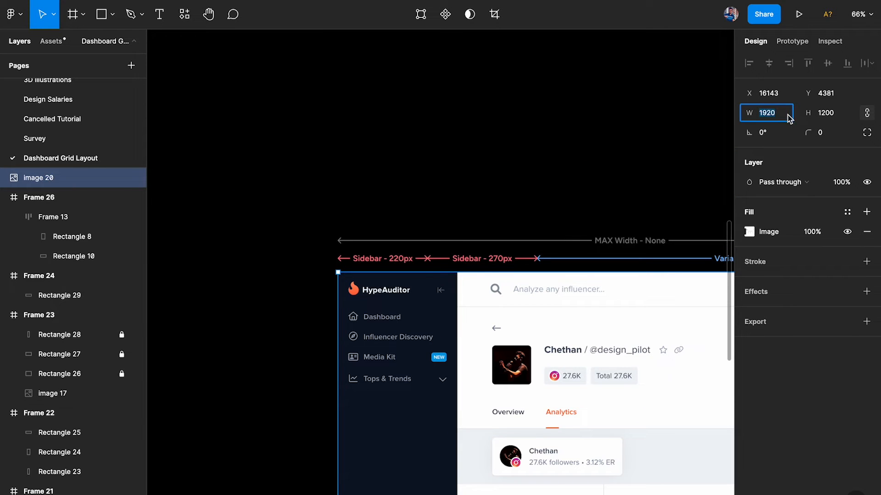
pyautogui.write('1890')
pyautogui.press('Return')
pyautogui.write('1440')
pyautogui.press('Return')
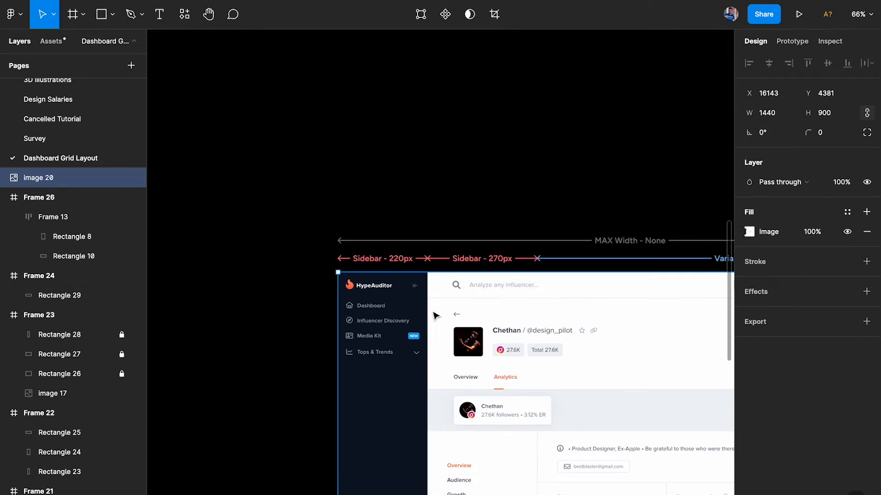
pyautogui.scroll(5, 334, 407)
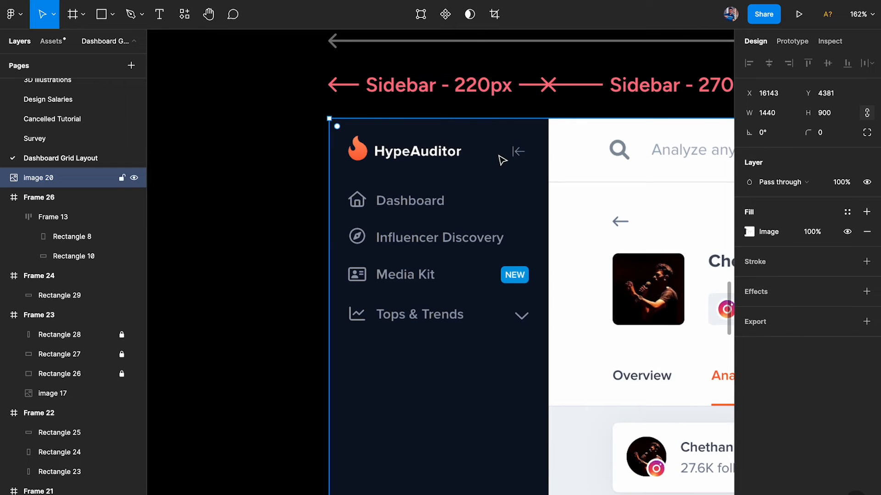
# - Look over the neighbouring layouts, return to the HypeAuditor example, and hide the interface to view the screenshot above its coloured columns
pyautogui.scroll(-6, 503, 162)
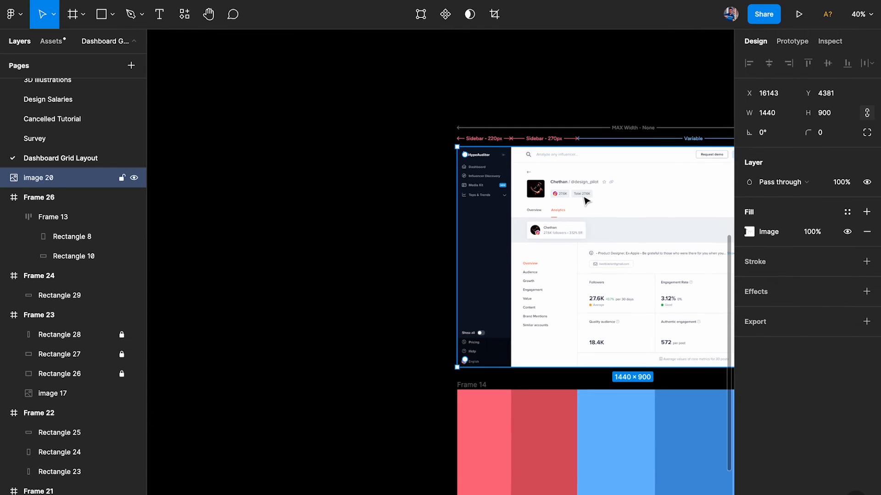
pyautogui.scroll(-2, 505, 161)
pyautogui.scroll(-5, 584, 201)
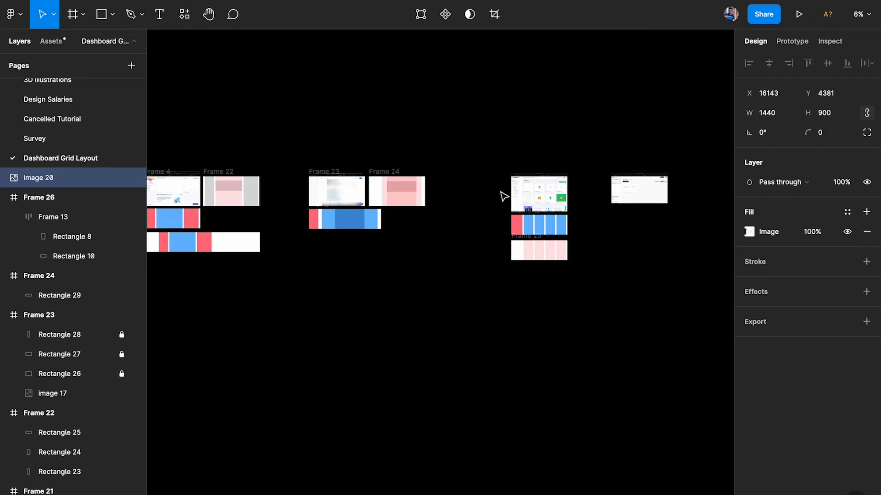
pyautogui.hscroll(10, 500, 193)
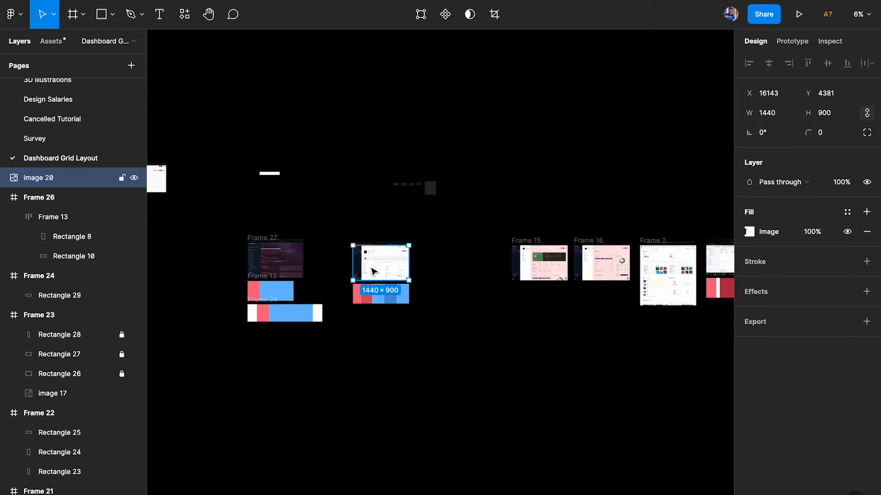
pyautogui.scroll(8, 371, 268)
pyautogui.scroll(2, 373, 272)
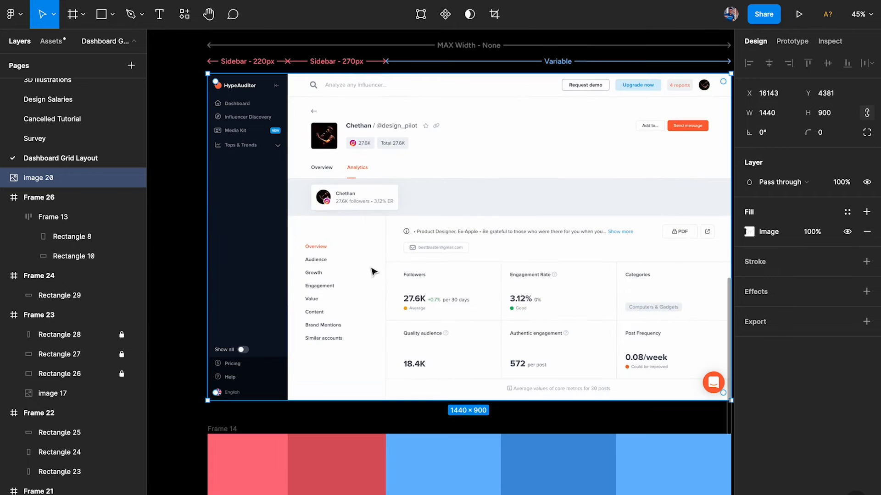
pyautogui.hotkey('ctrl', '\\')
pyautogui.scroll(2, 372, 272)
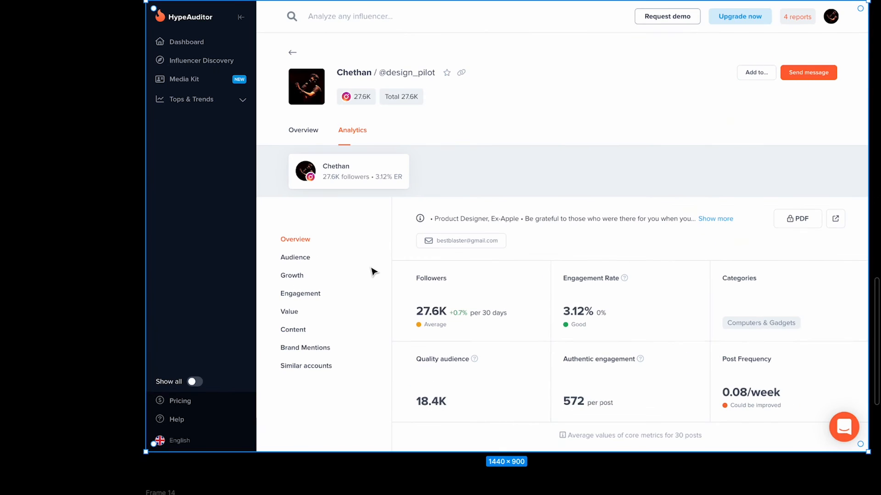
pyautogui.scroll(-3, 370, 266)
pyautogui.scroll(-3, 369, 266)
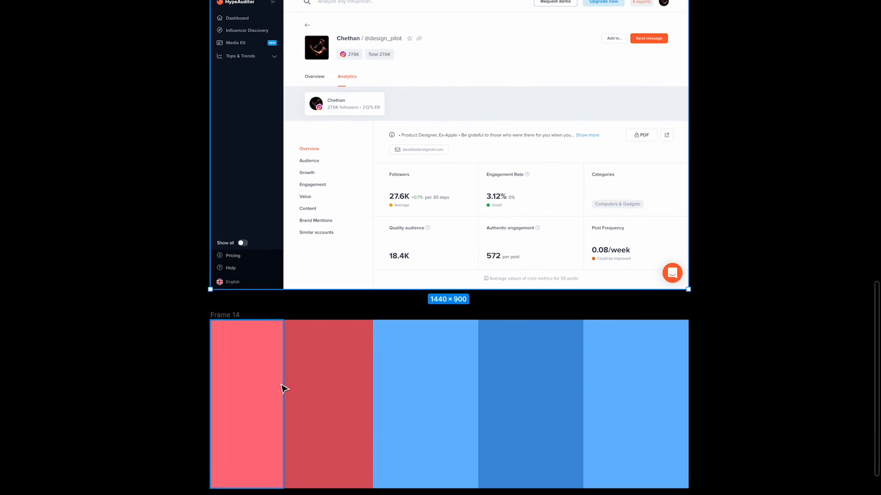
# - Select Frame 14, compare its coloured columns with the screenshot's sidebars and metric cards, and show the interface again
pyautogui.click(235, 317)
pyautogui.scroll(4, 482, 197)
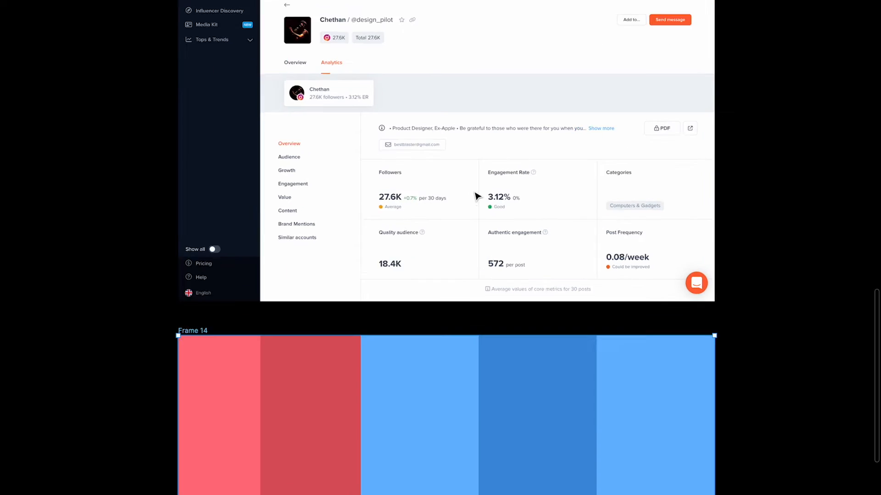
pyautogui.scroll(-2, 477, 197)
pyautogui.scroll(1, 432, 187)
pyautogui.hscroll(2, 433, 187)
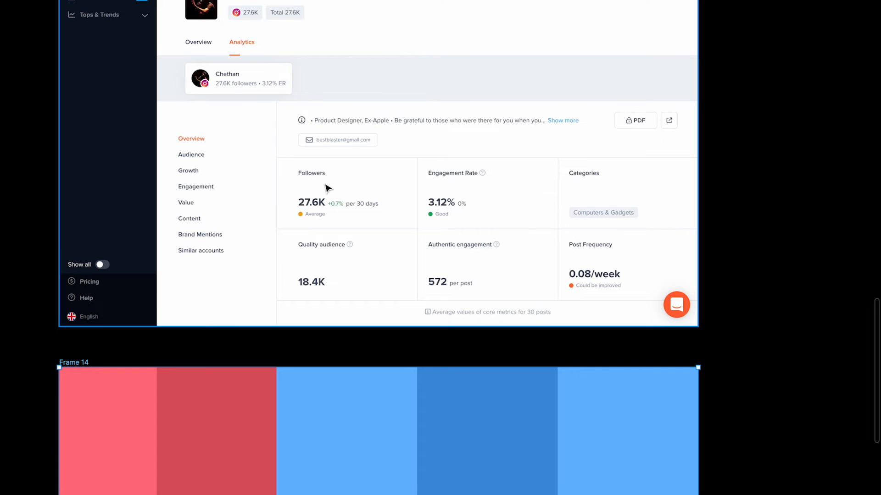
pyautogui.scroll(2, 327, 188)
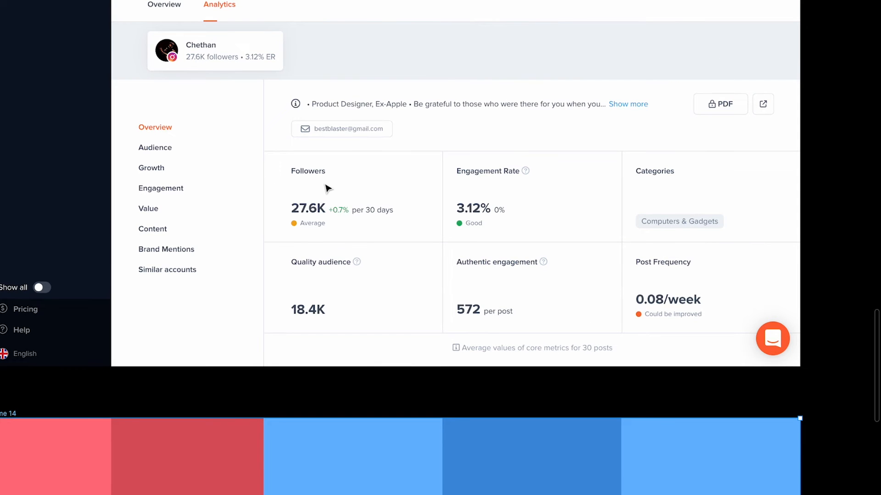
pyautogui.scroll(-2, 325, 186)
pyautogui.click(187, 409)
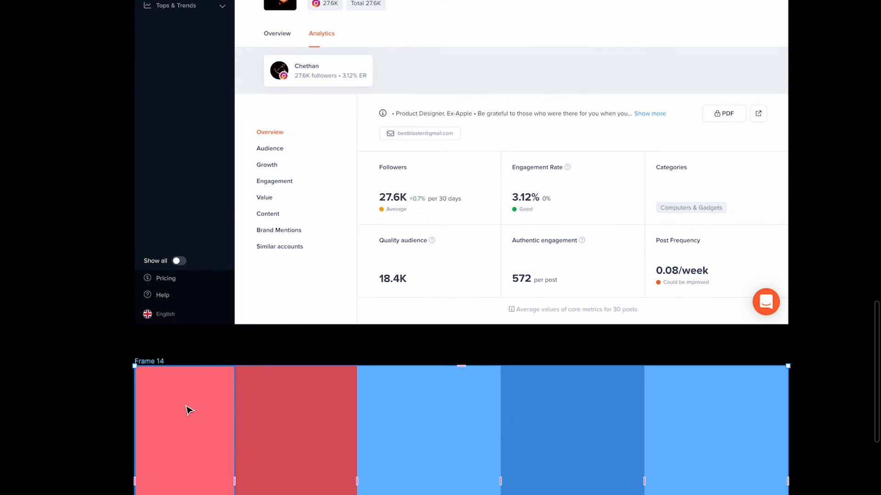
pyautogui.scroll(-3, 189, 409)
pyautogui.hotkey('ctrl', '\\')
pyautogui.scroll(-2, 202, 322)
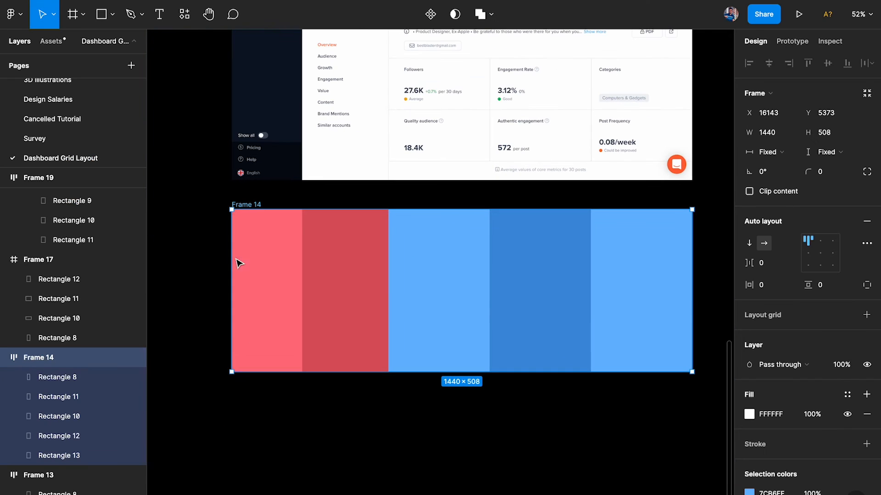
# - Duplicate Frame 14 directly below itself and delete every column in the copy except the darker blue one
pyautogui.moveTo(254, 204); pyautogui.dragTo(242, 391)
pyautogui.scroll(-2, 242, 392)
pyautogui.doubleClick(254, 411)
pyautogui.keyDown('shift'); pyautogui.click(344, 403); pyautogui.keyUp('shift')
pyautogui.keyDown('shift'); pyautogui.click(428, 398); pyautogui.keyUp('shift')
pyautogui.keyDown('shift'); pyautogui.click(635, 393); pyautogui.keyUp('shift')
pyautogui.press('Delete')
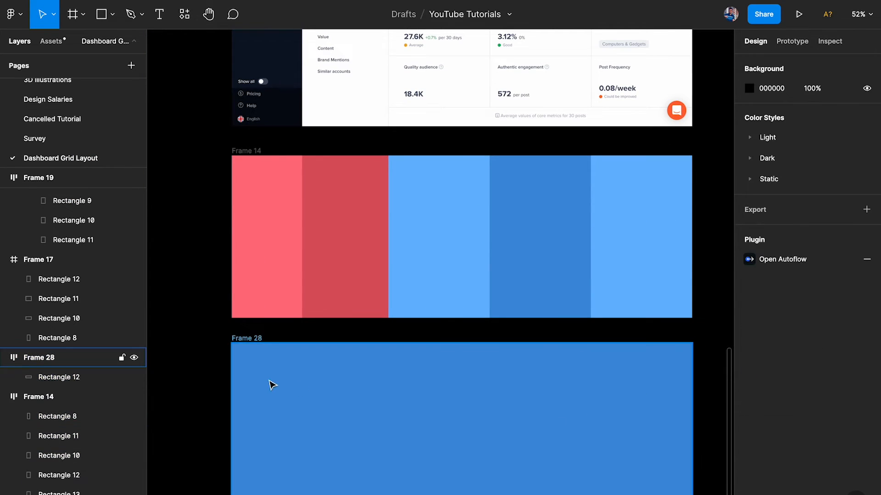
# - Delete the remaining blue column from Frame 28 and remove the frame's auto layout
pyautogui.click(243, 346)
pyautogui.click(748, 414)
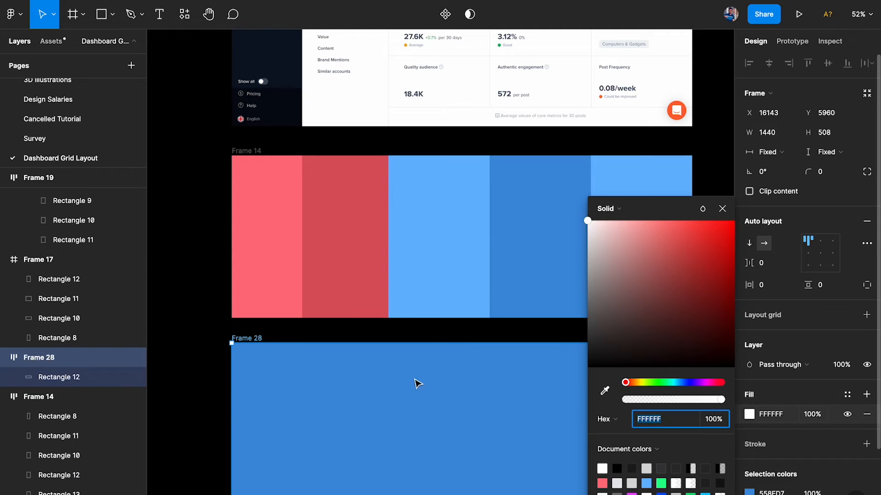
pyautogui.click(393, 408)
pyautogui.press('Delete')
pyautogui.click(251, 340)
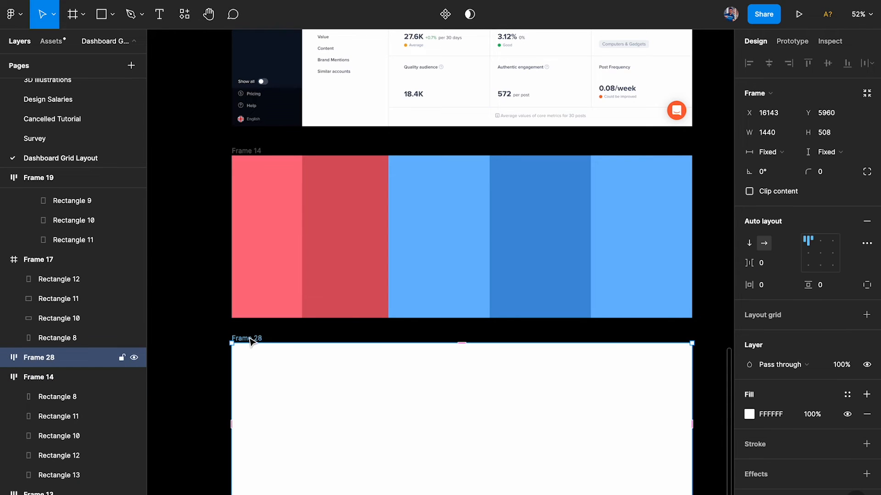
pyautogui.click(866, 221)
# - Check the widths of the two red sidebar columns in Frame 14
pyautogui.scroll(5, 415, 275)
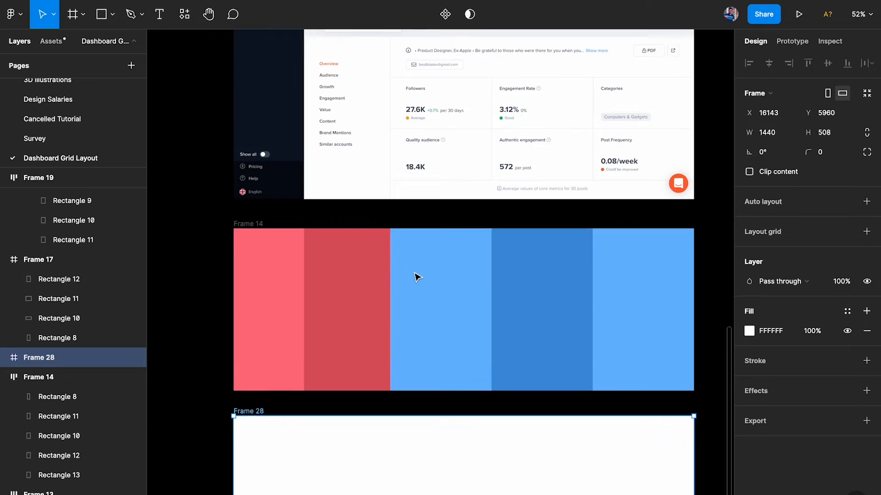
pyautogui.click(275, 342)
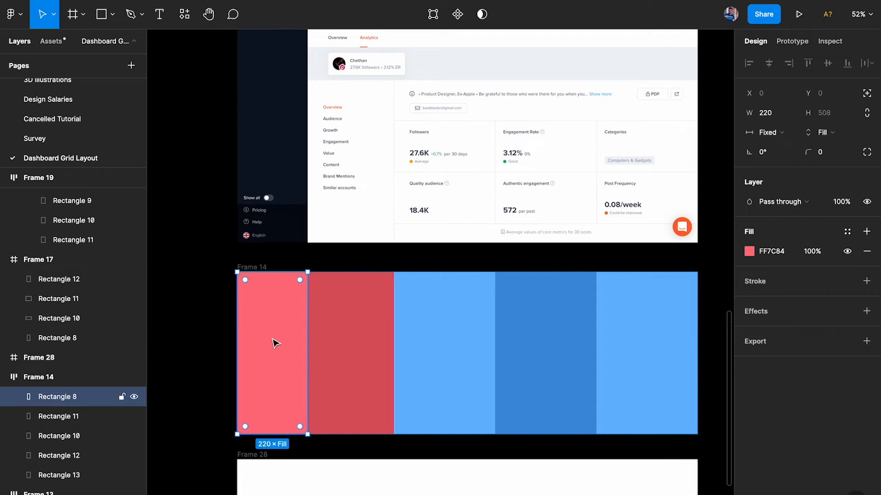
pyautogui.keyDown('shift'); pyautogui.click(370, 326); pyautogui.keyUp('shift')
pyautogui.click(360, 305)
pyautogui.scroll(-5, 655, 266)
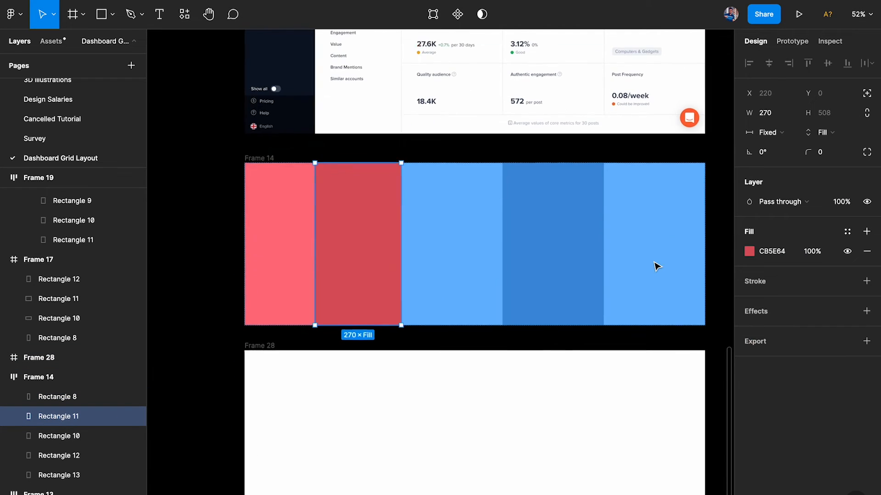
# - Add a layout grid to Frame 28 and make it a column grid with a count of 3
pyautogui.click(271, 334)
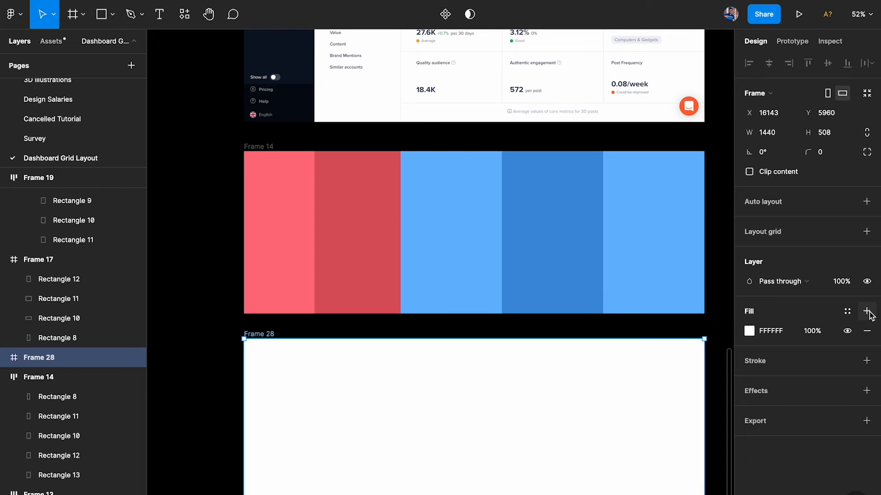
pyautogui.click(866, 232)
pyautogui.click(749, 251)
pyautogui.write('12')
pyautogui.press('Return')
pyautogui.click(607, 253)
pyautogui.click(611, 270)
pyautogui.write('12')
pyautogui.press('Return')
pyautogui.click(612, 301)
pyautogui.write('3')
pyautogui.press('Return')
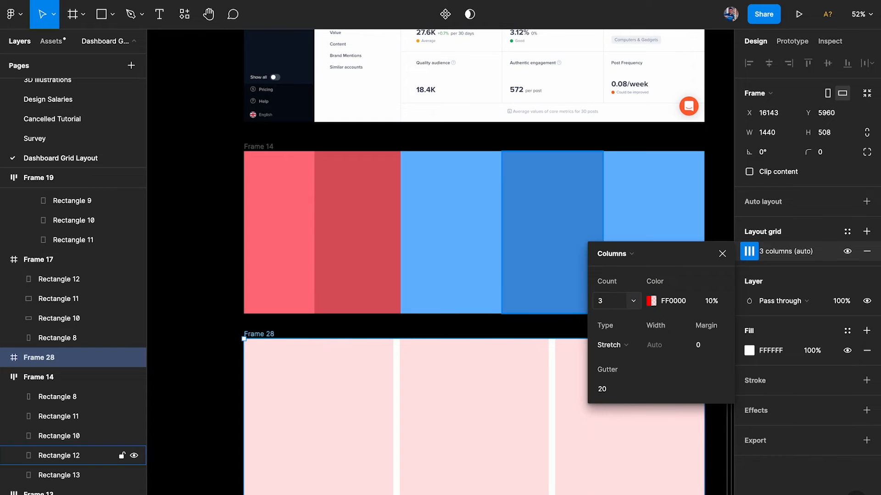
# - Align Frame 28's column grid to the left and set its gutter to 0
pyautogui.click(620, 347)
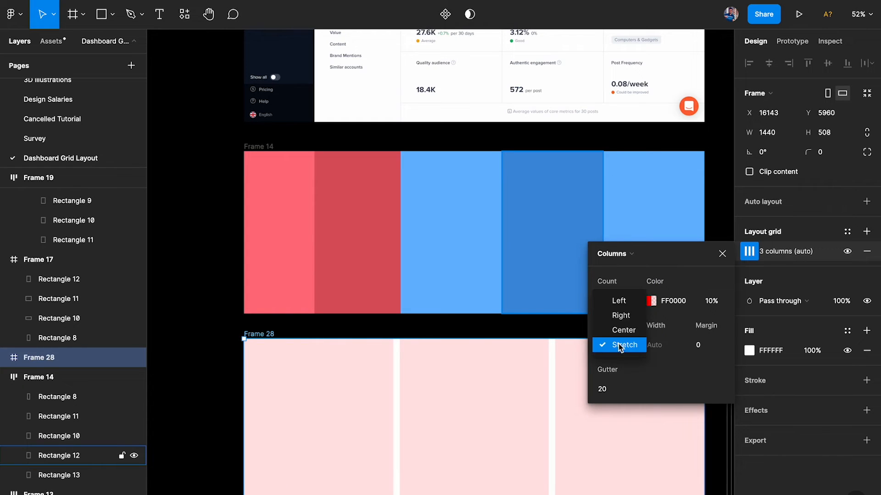
pyautogui.click(623, 300)
pyautogui.click(615, 390)
pyautogui.write('0')
pyautogui.press('Return')
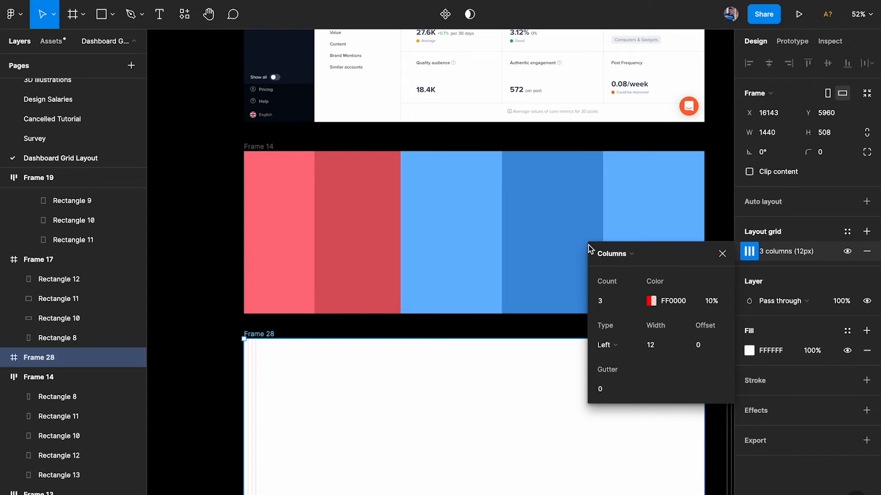
# - Offset Frame 28's column grid by the two sidebar widths, 220+270
pyautogui.scroll(5, 493, 45)
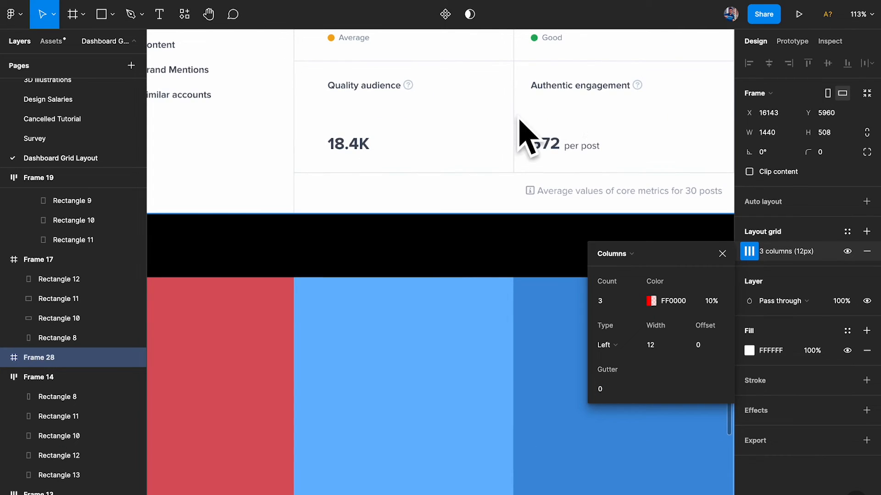
pyautogui.scroll(-2, 500, 138)
pyautogui.scroll(4, 316, 236)
pyautogui.hscroll(2, 316, 236)
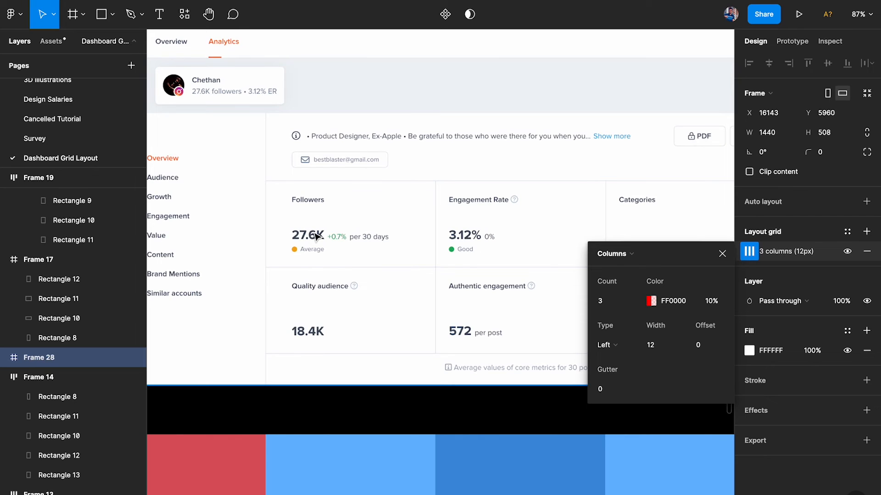
pyautogui.scroll(-5, 316, 236)
pyautogui.scroll(-2, 317, 235)
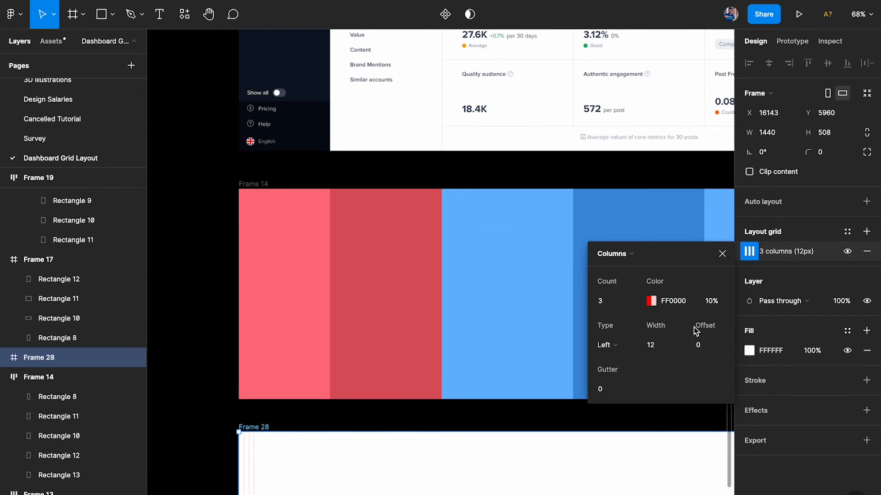
pyautogui.click(701, 346)
pyautogui.scroll(5, 506, 289)
pyautogui.scroll(4, 558, 229)
pyautogui.write('220+270')
pyautogui.press('Return')
pyautogui.scroll(-4, 281, 221)
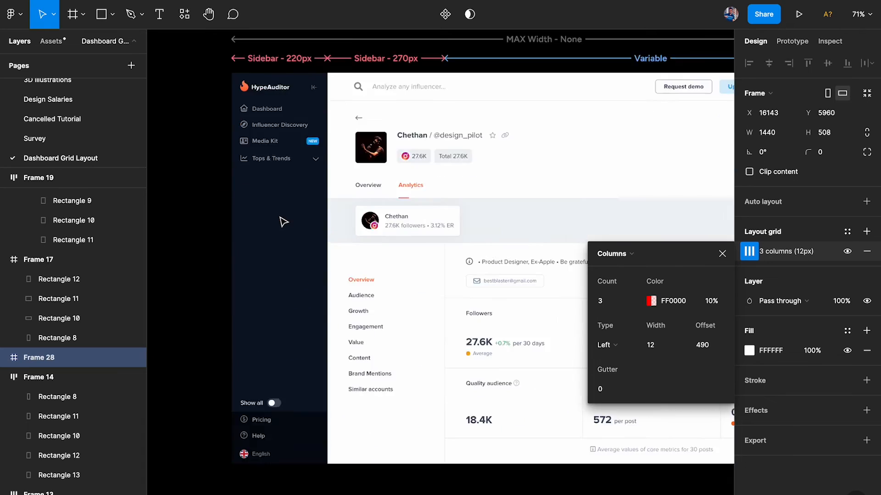
# - Widen Frame 28's grid columns to 72 and set the gutter between them to 1
pyautogui.scroll(-10, 403, 338)
pyautogui.scroll(5, 395, 373)
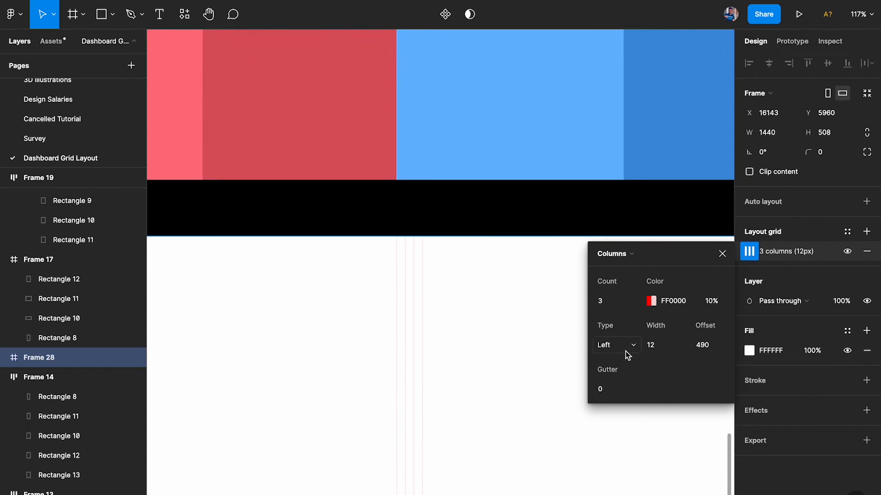
pyautogui.hotkey('shift', 'Up')
pyautogui.hotkey('shift', 'Up')
pyautogui.hotkey('shift', 'Up')
pyautogui.hotkey('shift', 'Up')
pyautogui.hotkey('shift', 'Up')
pyautogui.hotkey('shift', 'Up')
pyautogui.click(620, 388)
pyautogui.write('1')
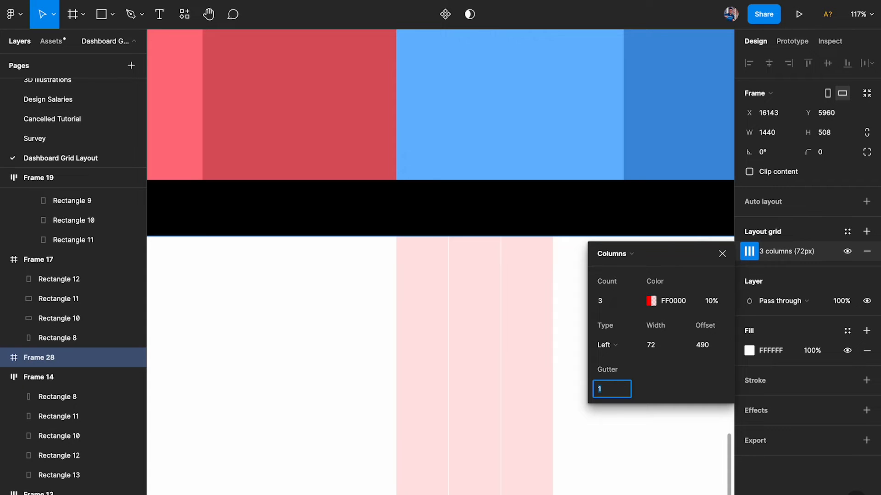
pyautogui.press('Down')
pyautogui.press('Up')
# - Increase the grid column width to 316 so the three columns fill Frame 28 up to its right edge
pyautogui.hscroll(5, 464, 279)
pyautogui.click(657, 345)
pyautogui.scroll(-3, 472, 339)
pyautogui.hotkey('shift', 'Up')
pyautogui.hotkey('shift', 'Up')
pyautogui.hotkey('shift', 'Up')
pyautogui.hotkey('shift', 'Up')
pyautogui.hotkey('shift', 'Up')
pyautogui.hotkey('shift', 'Up')
pyautogui.hotkey('shift', 'Up')
pyautogui.hotkey('shift', 'Up')
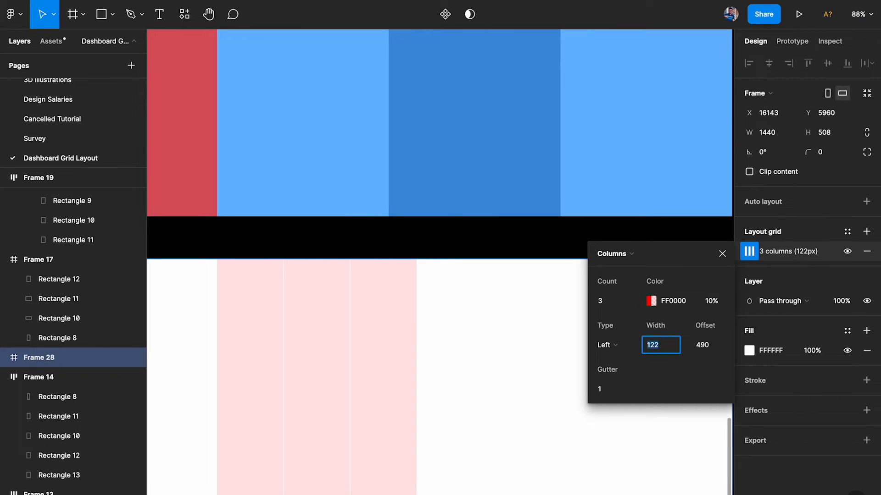
pyautogui.scroll(-2, 274, 232)
pyautogui.hotkey('shift', 'Up')
pyautogui.hotkey('shift', 'Up')
pyautogui.hotkey('shift', 'Up')
pyautogui.hotkey('shift', 'Up')
pyautogui.hotkey('shift', 'Up')
pyautogui.hotkey('shift', 'Up')
pyautogui.hotkey('shift', 'Up')
pyautogui.hotkey('shift', 'Up')
pyautogui.hotkey('shift', 'Up')
pyautogui.hotkey('shift', 'Up')
pyautogui.hotkey('shift', 'Up')
pyautogui.hotkey('shift', 'Up')
pyautogui.hotkey('shift', 'Up')
pyautogui.hotkey('shift', 'Up')
pyautogui.hotkey('shift', 'Up')
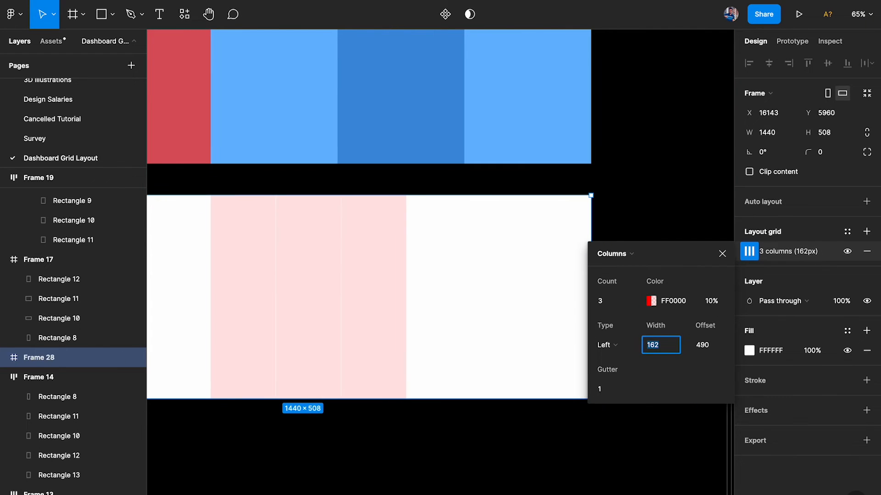
pyautogui.press('Up')
pyautogui.press('Up')
pyautogui.press('Up')
pyautogui.press('Up')
pyautogui.press('Up')
pyautogui.press('Up')
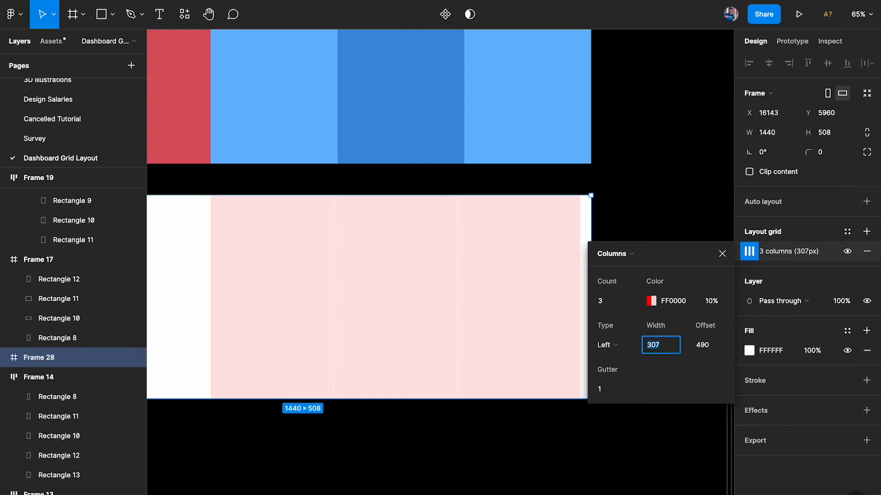
pyautogui.scroll(5, 615, 181)
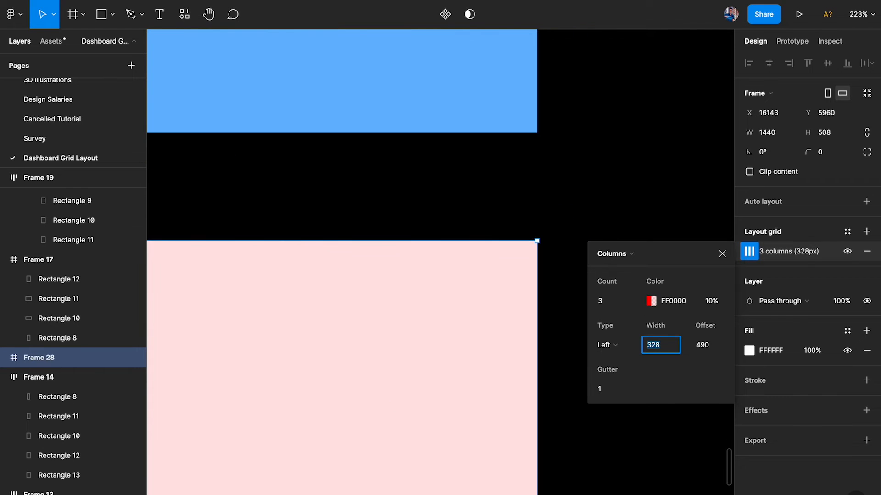
pyautogui.press('Up')
pyautogui.press('Up')
pyautogui.press('Up')
pyautogui.press('Up')
pyautogui.press('Up')
pyautogui.press('Up')
pyautogui.press('Up')
pyautogui.press('Up')
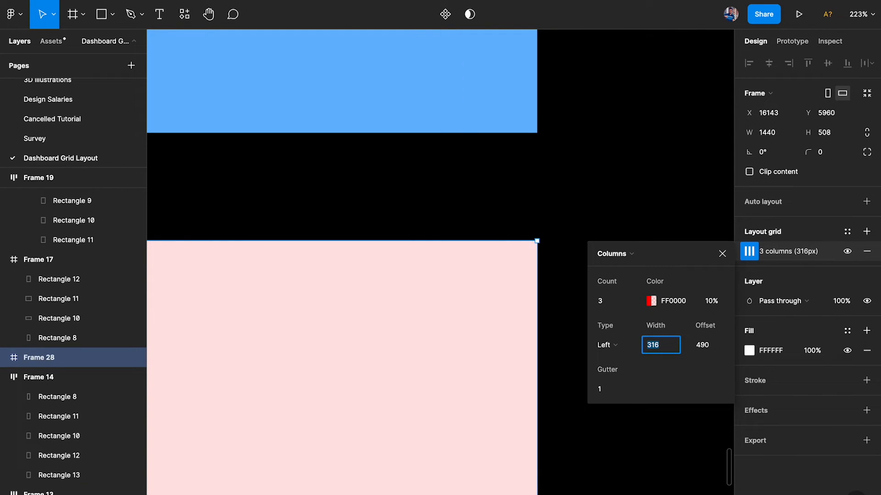
# - Compare Frame 28's three-column grid with Frame 14's blue columns and the metric cards in the HypeAuditor screenshot
pyautogui.scroll(-5, 488, 108)
pyautogui.scroll(-3, 506, 102)
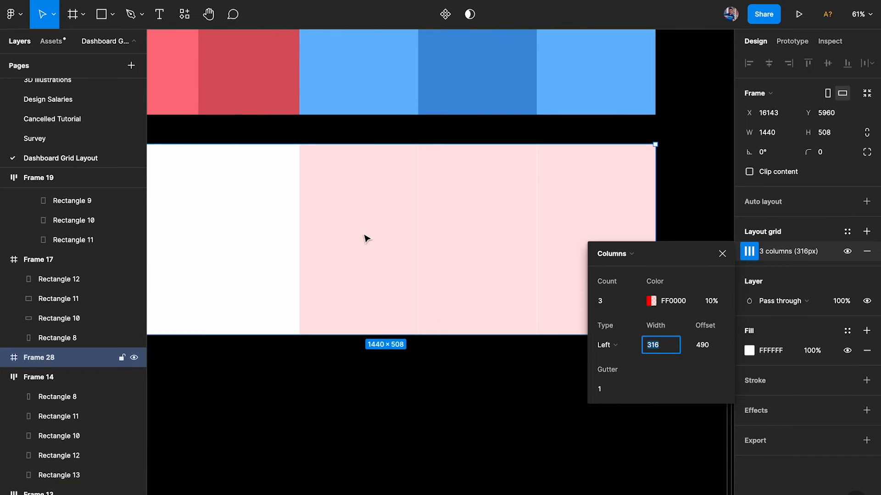
pyautogui.scroll(5, 401, 240)
pyautogui.scroll(3, 350, 125)
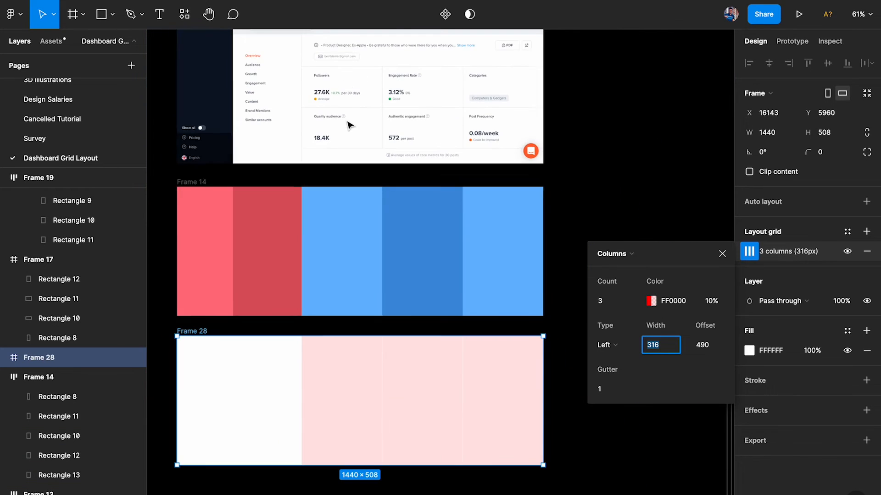
pyautogui.scroll(-4, 390, 357)
pyautogui.scroll(5, 342, 325)
pyautogui.scroll(1, 462, 299)
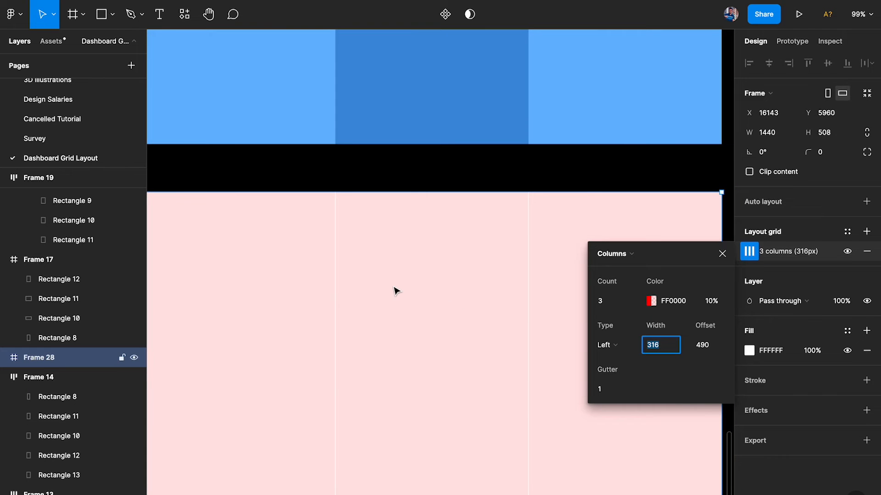
pyautogui.scroll(-3, 395, 290)
pyautogui.scroll(5, 395, 291)
pyautogui.scroll(4, 374, 154)
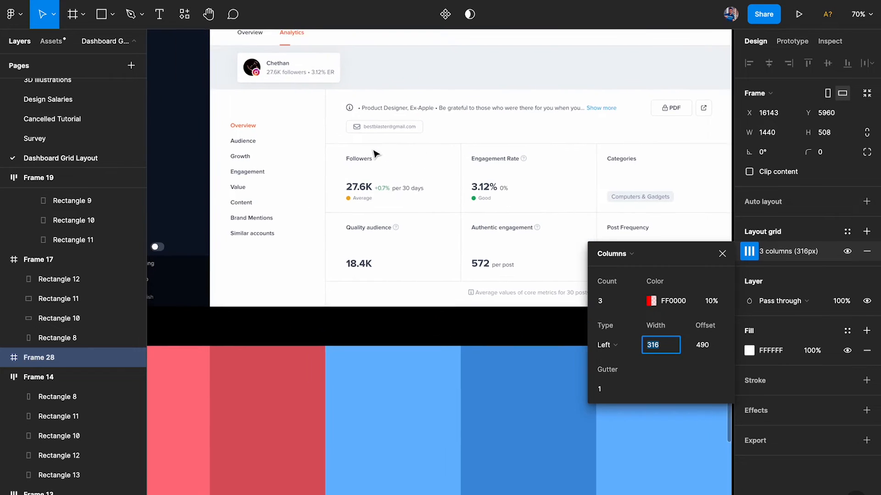
pyautogui.scroll(1, 375, 153)
pyautogui.scroll(2, 431, 158)
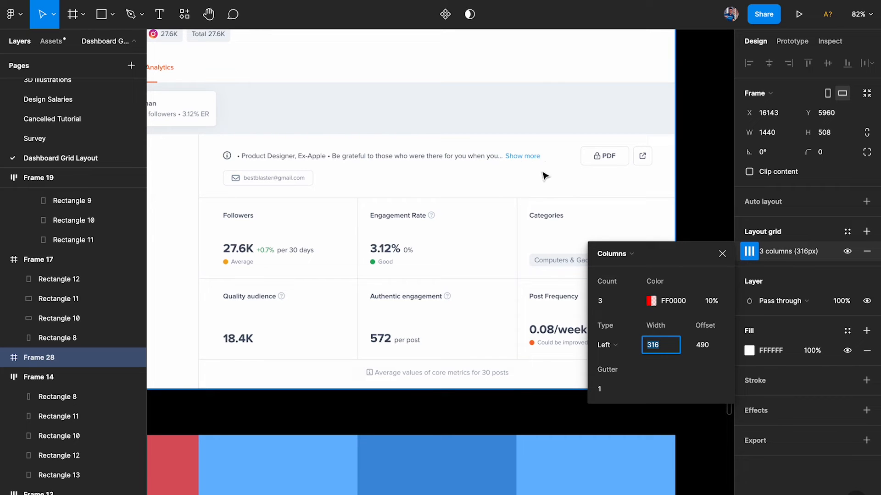
# - Move Frame 15 left so it sits beside the HypeAuditor screenshot
pyautogui.scroll(-6, 545, 175)
pyautogui.scroll(-3, 546, 173)
pyautogui.hscroll(3, 504, 147)
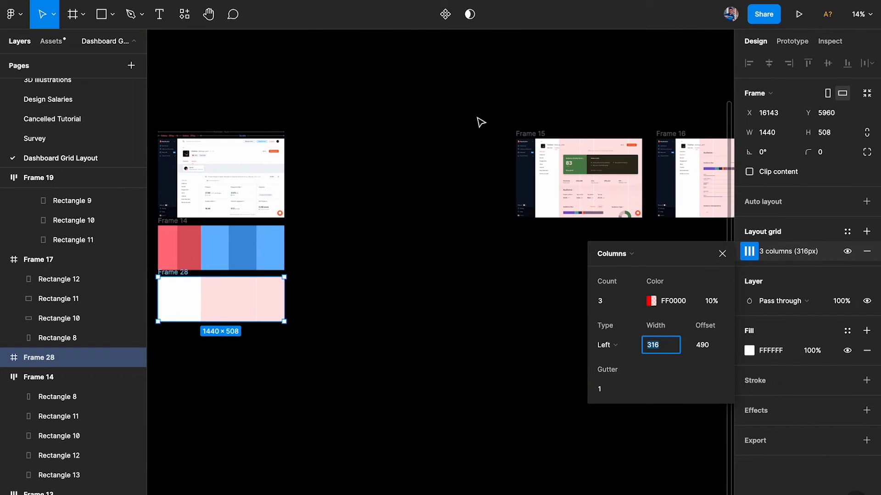
pyautogui.click(528, 137)
pyautogui.moveTo(440, 138); pyautogui.dragTo(230, 137)
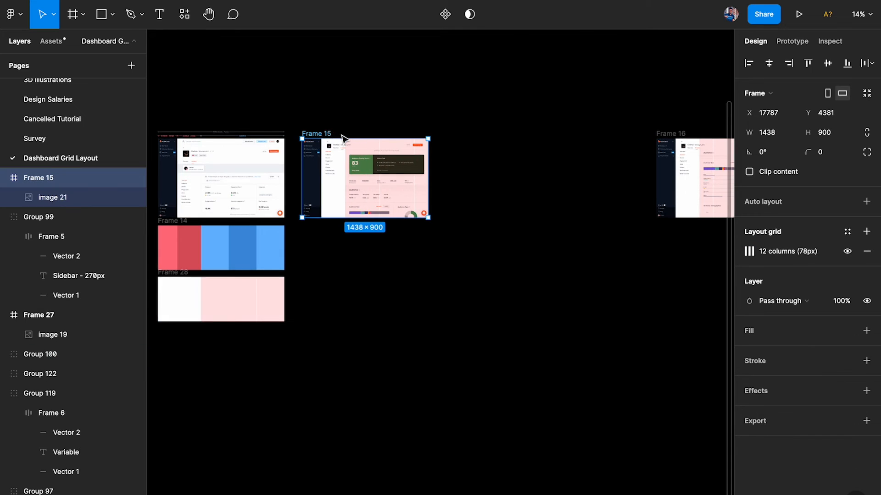
# - Examine how Frame 15's content lines up with its column grid and inspect the grid's count and width settings
pyautogui.scroll(6, 392, 222)
pyautogui.scroll(-1, 393, 222)
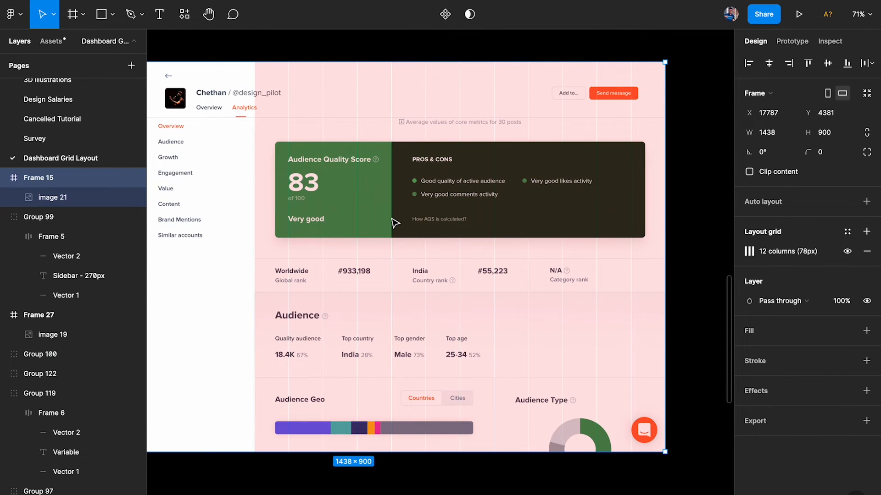
pyautogui.scroll(2, 392, 222)
pyautogui.scroll(1, 391, 222)
pyautogui.hscroll(-2, 237, 78)
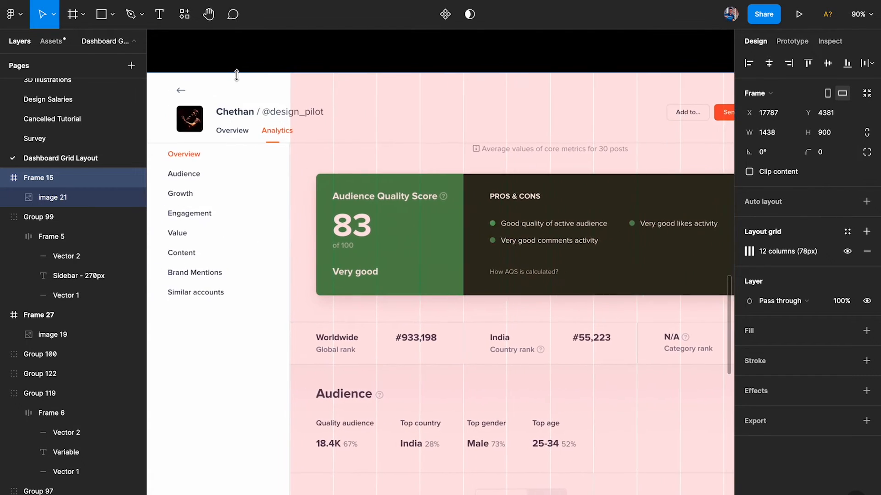
pyautogui.scroll(-1, 229, 76)
pyautogui.hscroll(-3, 196, 74)
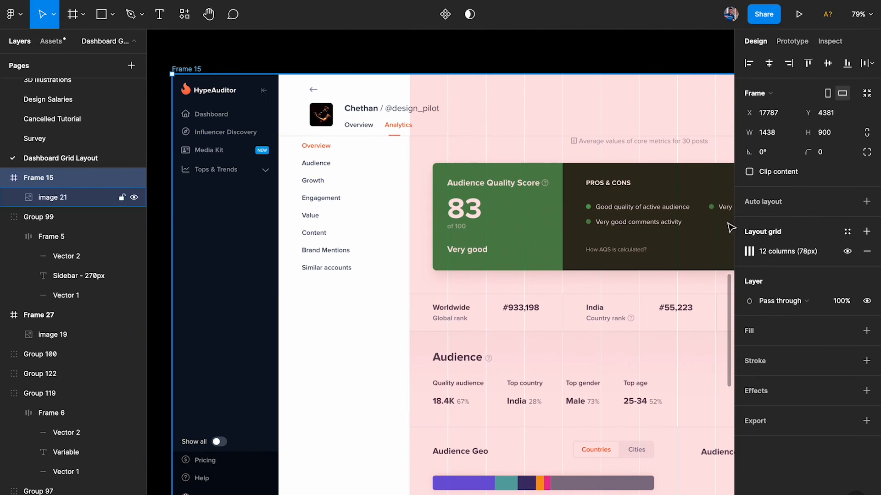
pyautogui.click(749, 252)
pyautogui.hscroll(3, 568, 331)
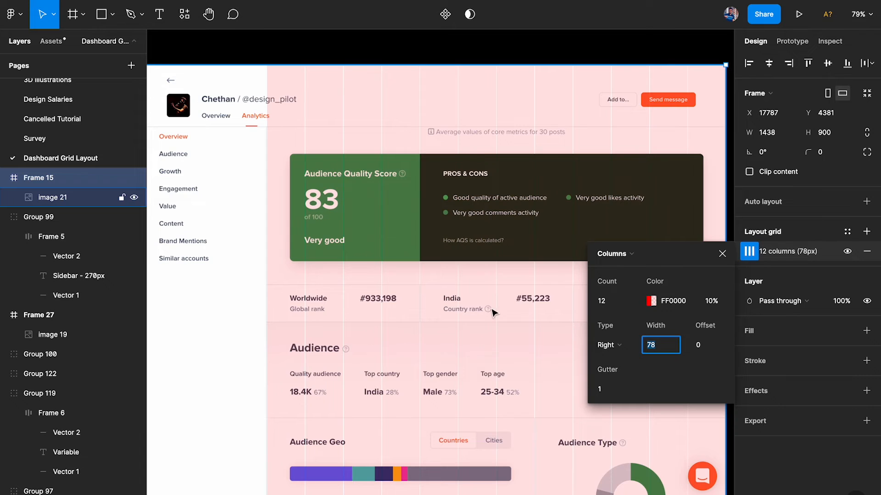
pyautogui.hscroll(2, 505, 311)
pyautogui.click(608, 301)
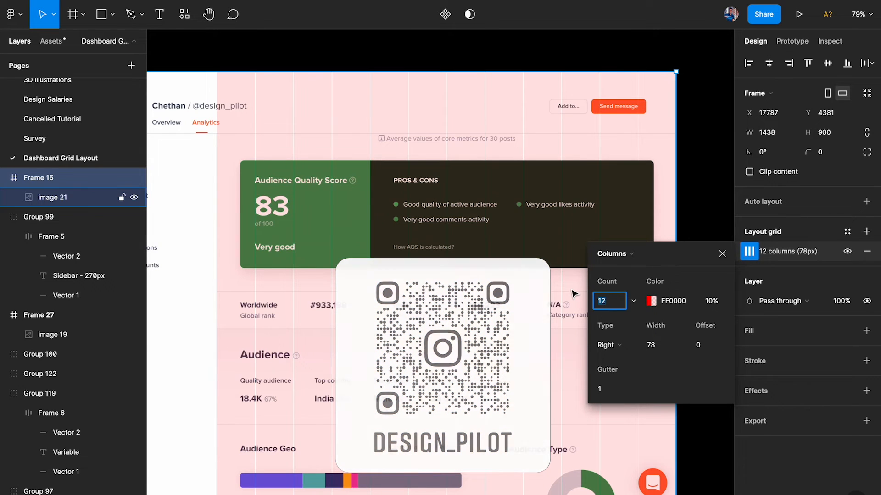
# - Move Frame 16 left so it sits next to Frame 15
pyautogui.scroll(-5, 403, 306)
pyautogui.scroll(-3, 403, 308)
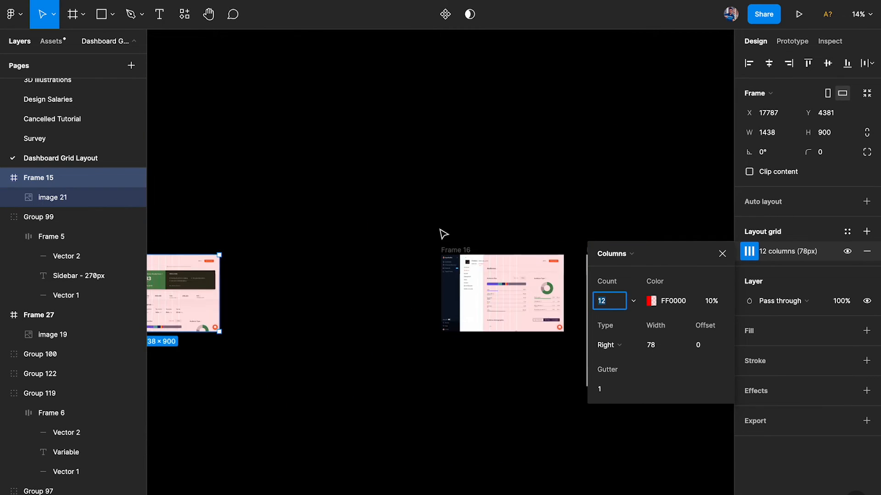
pyautogui.moveTo(460, 277); pyautogui.dragTo(242, 277)
# - Hide the interface and examine how the Audience Geo and Audience Type sections in Frame 16 span the column grid
pyautogui.scroll(10, 242, 277)
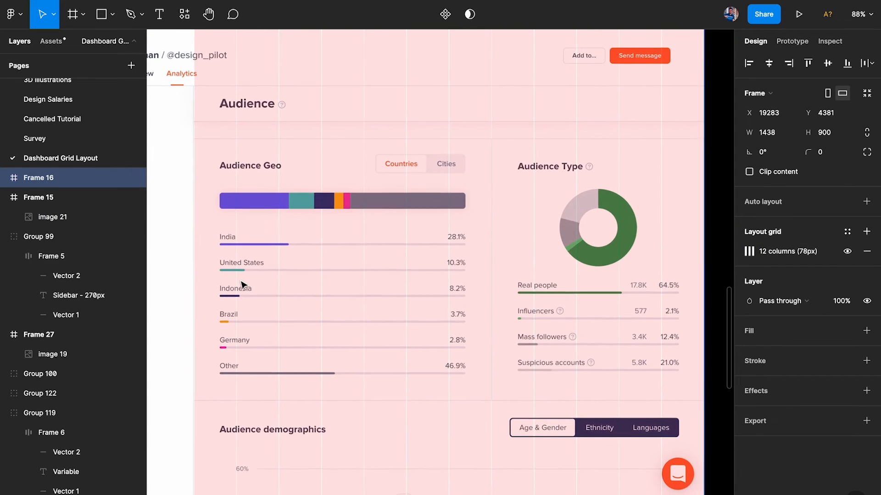
pyautogui.hscroll(-2, 247, 183)
pyautogui.scroll(1, 235, 154)
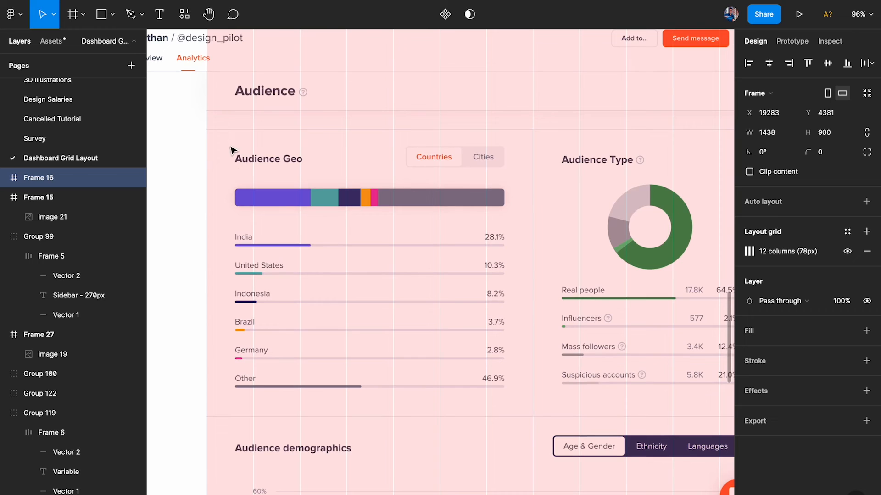
pyautogui.hotkey('ctrl', '\\')
pyautogui.scroll(3, 228, 143)
pyautogui.hscroll(2, 215, 149)
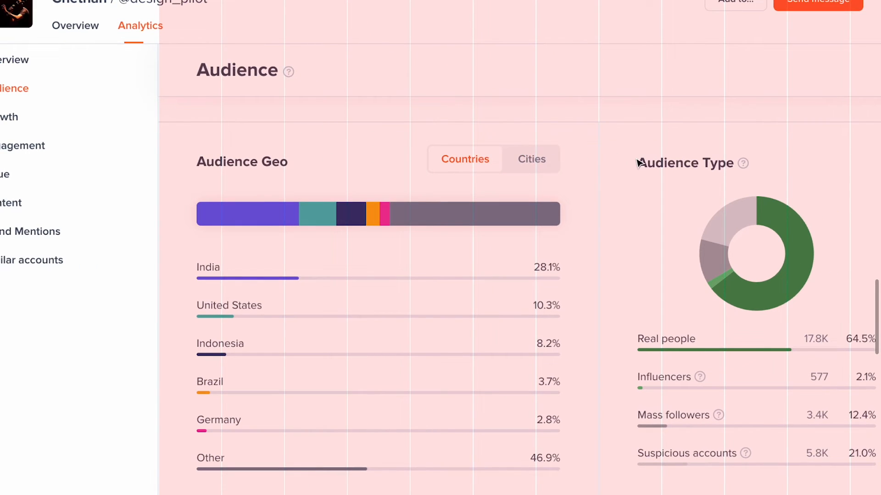
pyautogui.hscroll(5, 619, 163)
pyautogui.scroll(-2, 759, 160)
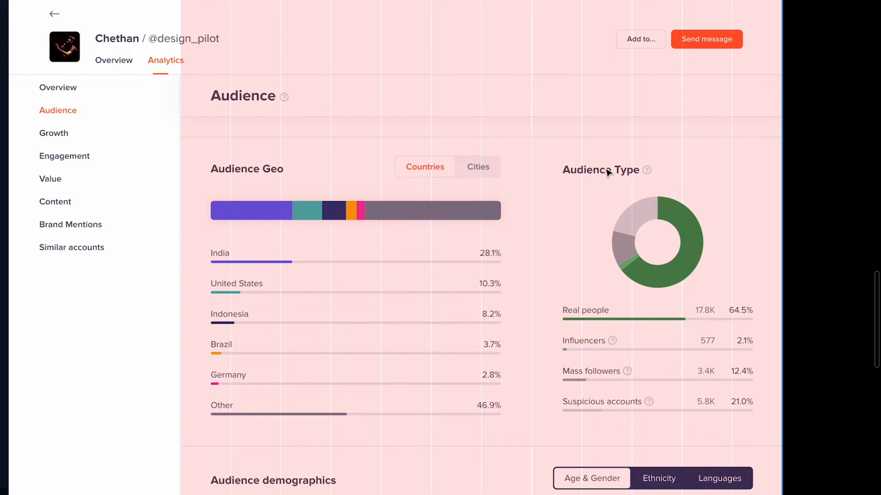
# - Draw a rectangle about 949 × 41 across all twelve grid columns over the Audience Geo and Audience Type headings in Frame 16
pyautogui.scroll(1, 608, 171)
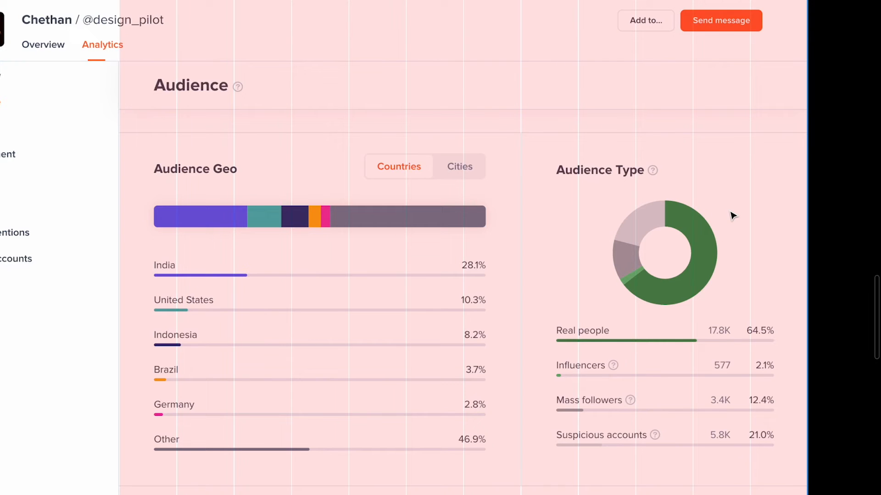
pyautogui.keyDown('ctrl'); pyautogui.scroll(-10, 802, 223); pyautogui.keyUp('ctrl')
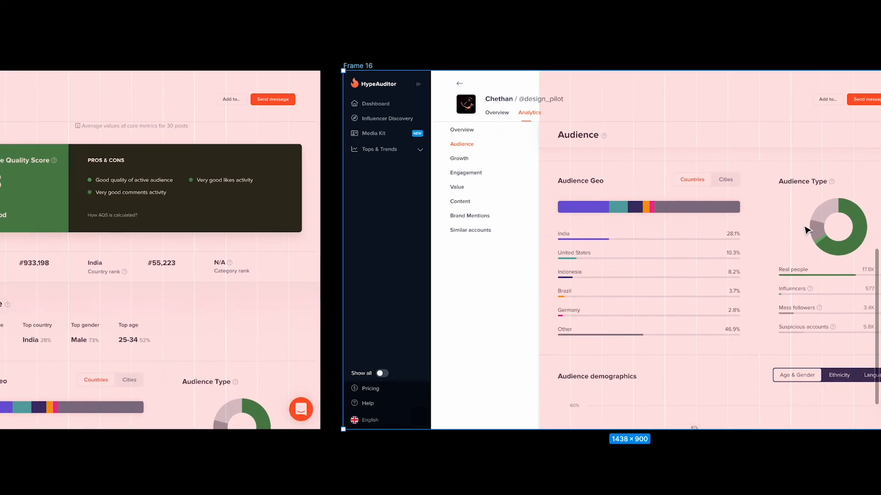
pyautogui.keyDown('ctrl'); pyautogui.scroll(10, 565, 222); pyautogui.keyUp('ctrl')
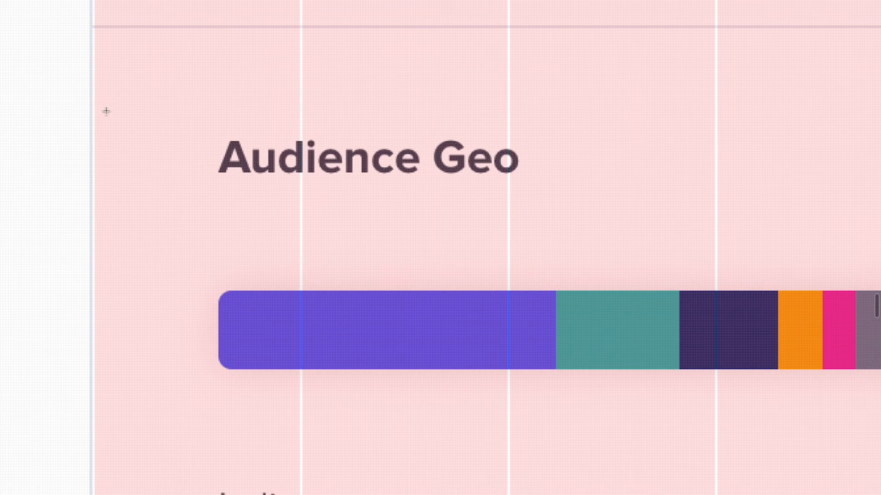
pyautogui.moveTo(91, 104)
pyautogui.mouseDown()
pyautogui.moveTo(214, 215)
pyautogui.moveTo(590, 200)
pyautogui.mouseUp()
pyautogui.keyDown('ctrl'); pyautogui.scroll(-10, 212, 207); pyautogui.keyUp('ctrl')
pyautogui.keyDown('ctrl'); pyautogui.scroll(5, 354, 252); pyautogui.keyUp('ctrl')
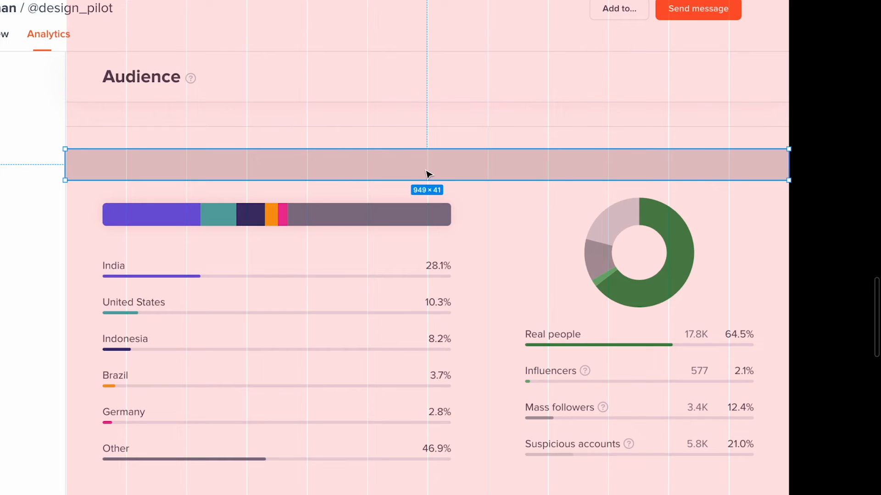
# - Move the rectangle to the top of Frame 16's grid and resize it to 554 × 267 so it spans the first seven columns
pyautogui.moveTo(430, 178); pyautogui.dragTo(429, 350)
pyautogui.moveTo(440, 270); pyautogui.dragTo(447, 123)
pyautogui.moveTo(414, 52); pyautogui.dragTo(441, 78)
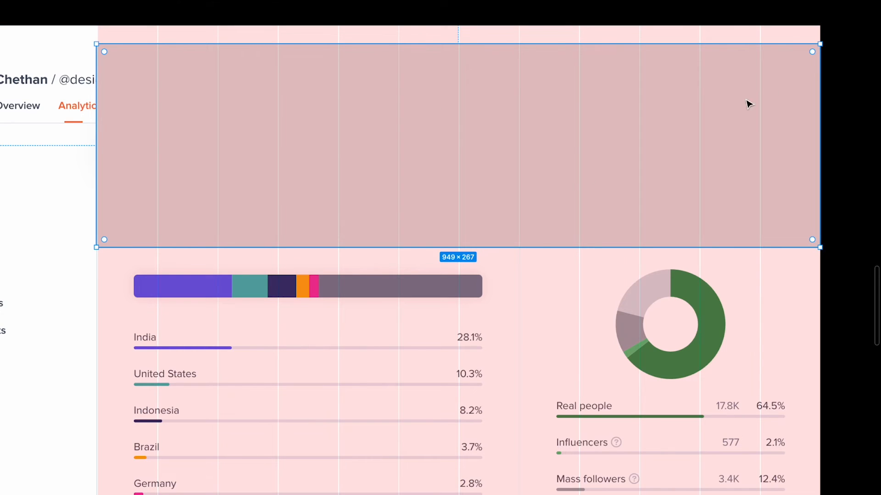
pyautogui.moveTo(820, 100); pyautogui.dragTo(517, 115)
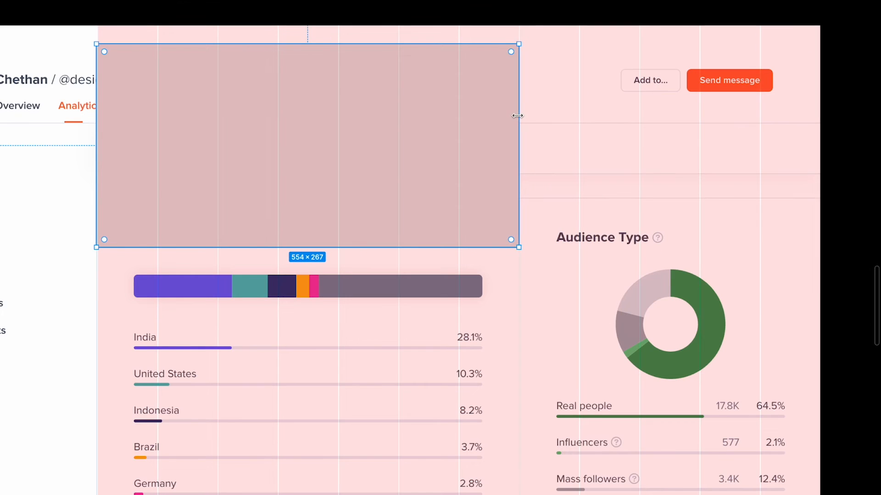
# - Duplicate the seven-column rectangle to the right and darken the copy's fill to B0AEAE
pyautogui.hotkey('ctrl', '\\')
pyautogui.moveTo(387, 150); pyautogui.dragTo(587, 151)
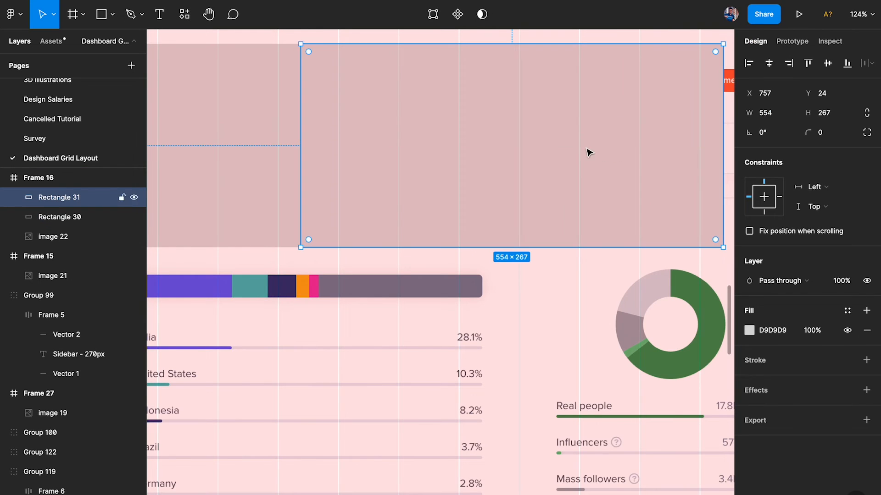
pyautogui.click(750, 330)
pyautogui.moveTo(596, 248); pyautogui.dragTo(590, 266)
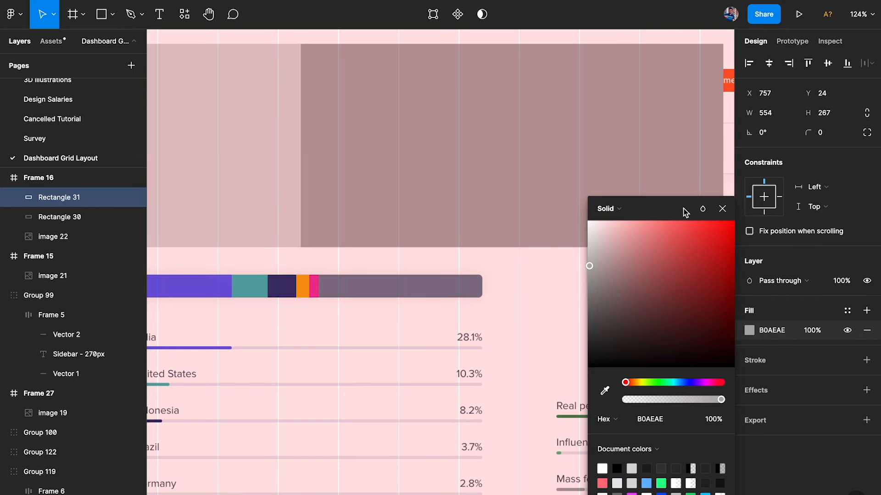
pyautogui.press('Escape')
# - Fit the darker rectangle beside the lighter one over the last five grid columns at 394 wide
pyautogui.hscroll(3, 497, 216)
pyautogui.moveTo(497, 216); pyautogui.dragTo(621, 163)
pyautogui.hscroll(5, 621, 164)
pyautogui.moveTo(715, 132); pyautogui.dragTo(598, 130)
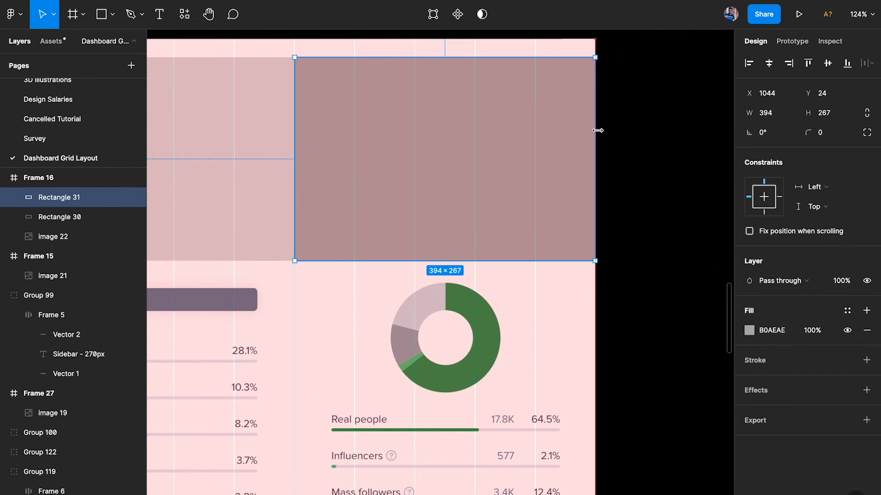
pyautogui.hscroll(-8, 598, 135)
pyautogui.hotkey('ctrl', '\\')
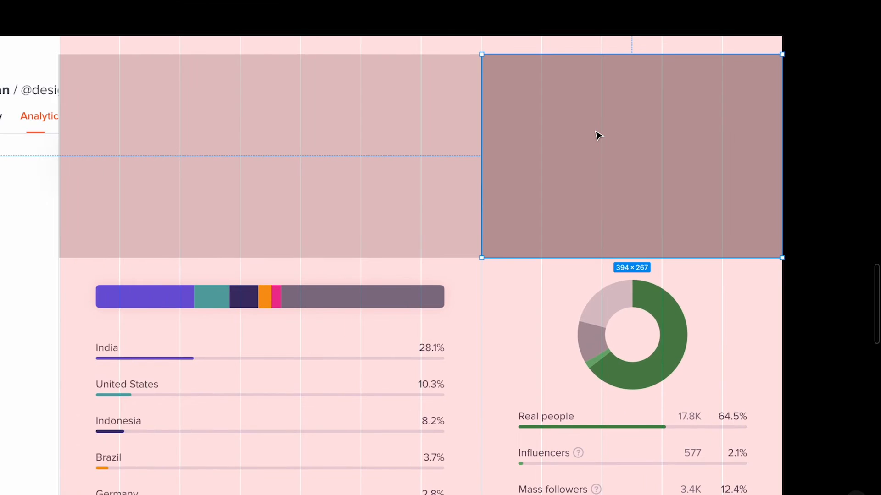
pyautogui.click(815, 217)
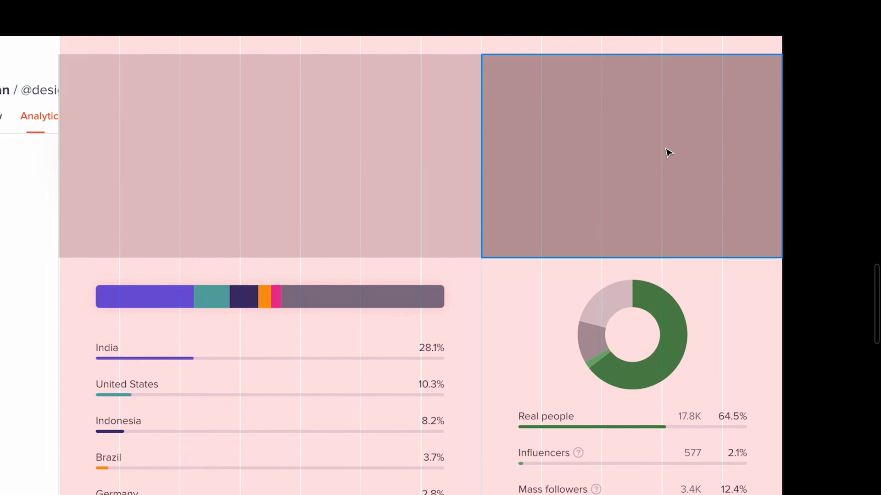
# - Calculate 7/12*100 in Spotlight to find the seven-column block's percentage of the content width
pyautogui.press('super+space')
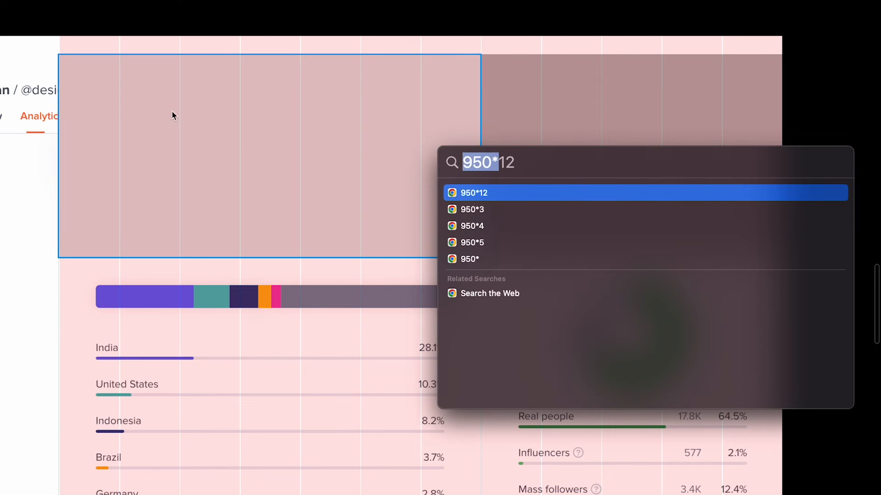
pyautogui.write('7/12')
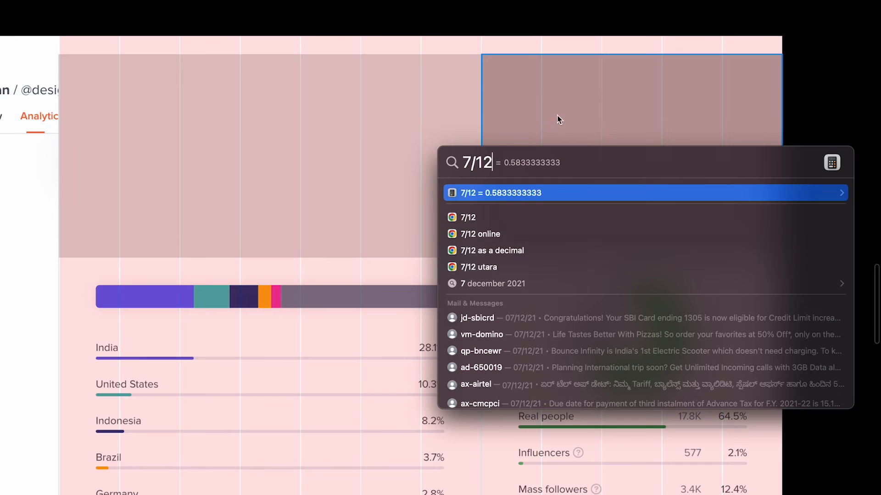
pyautogui.write('*100')
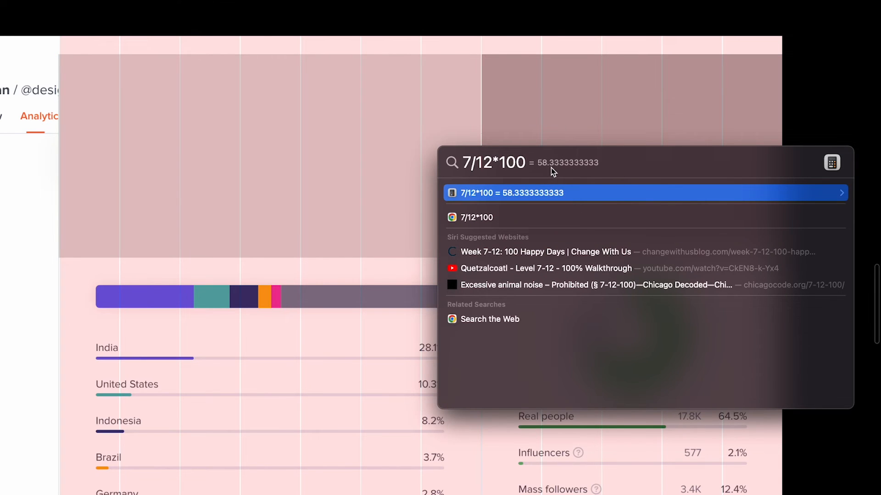
pyautogui.click(385, 134)
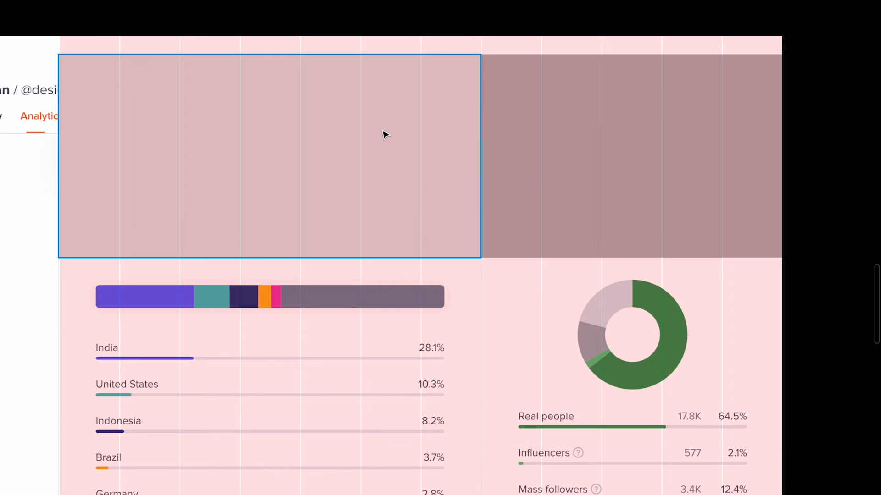
# - Calculate 950*58.33% in Spotlight and compare the result with the lighter rectangle's width
pyautogui.press('super+space')
pyautogui.write('95')
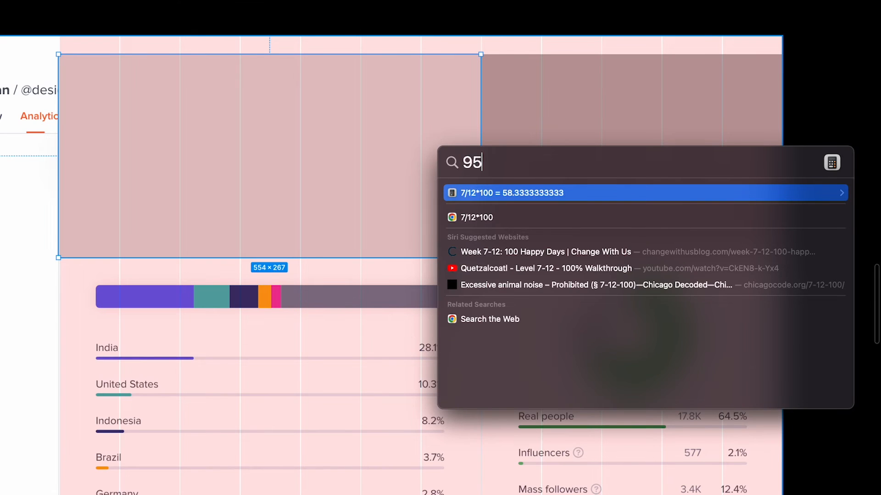
pyautogui.write('0*58')
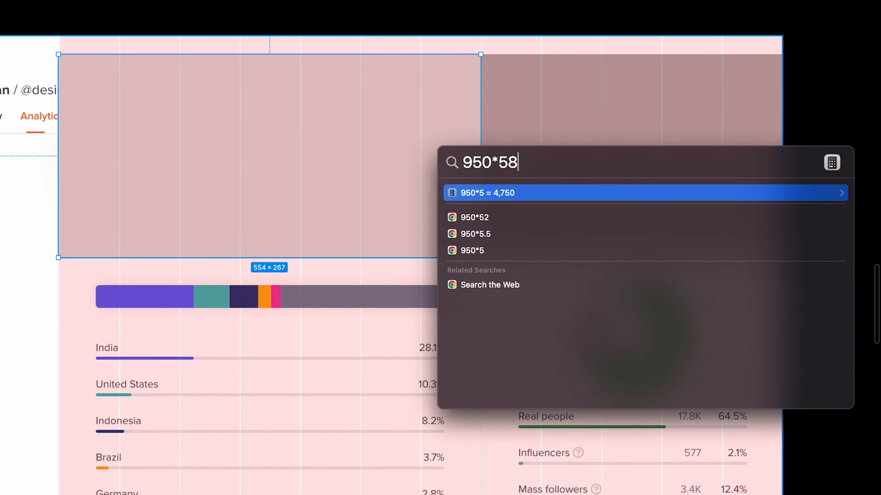
pyautogui.write('.33*')
pyautogui.press('BackSpace')
pyautogui.write('%')
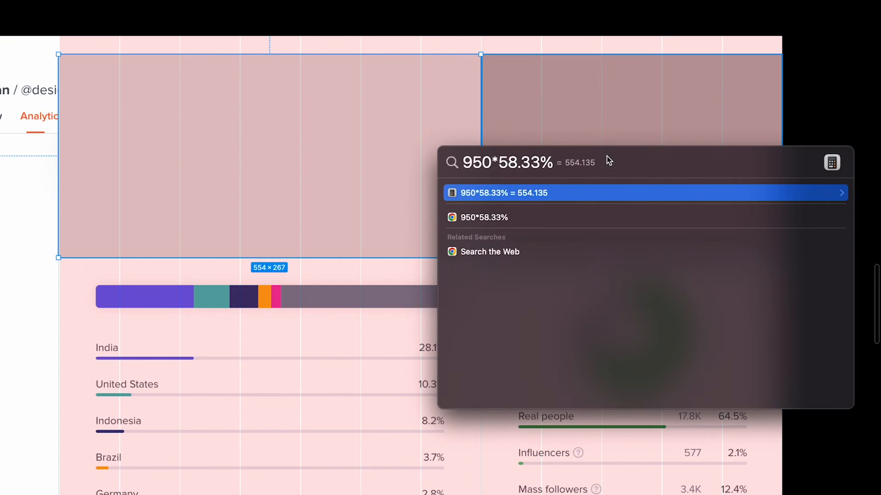
pyautogui.press('Escape')
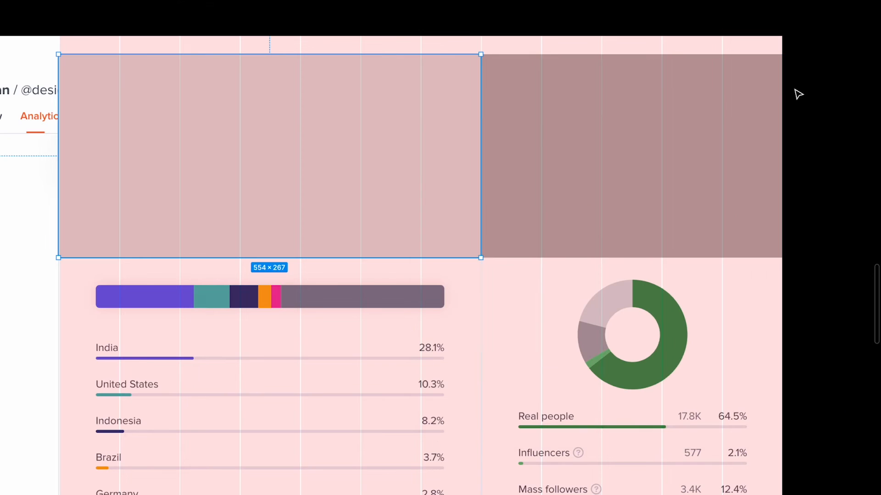
pyautogui.press('super+backslash')
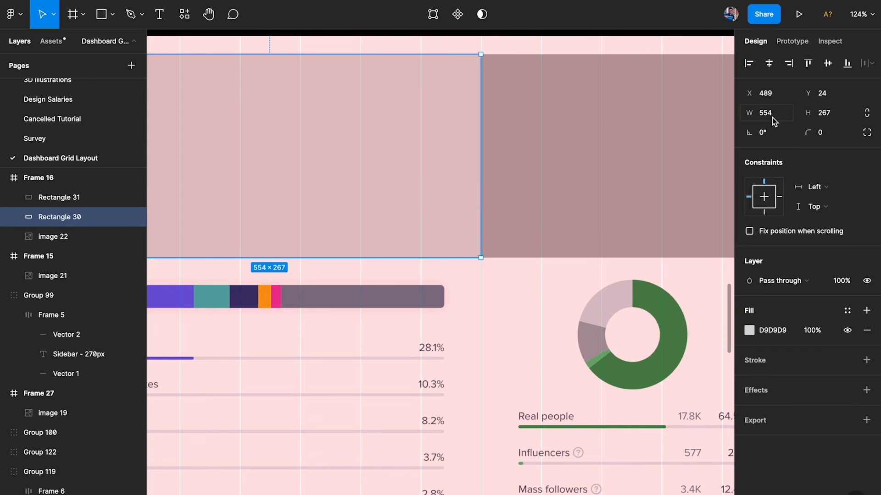
pyautogui.press('super+backslash')
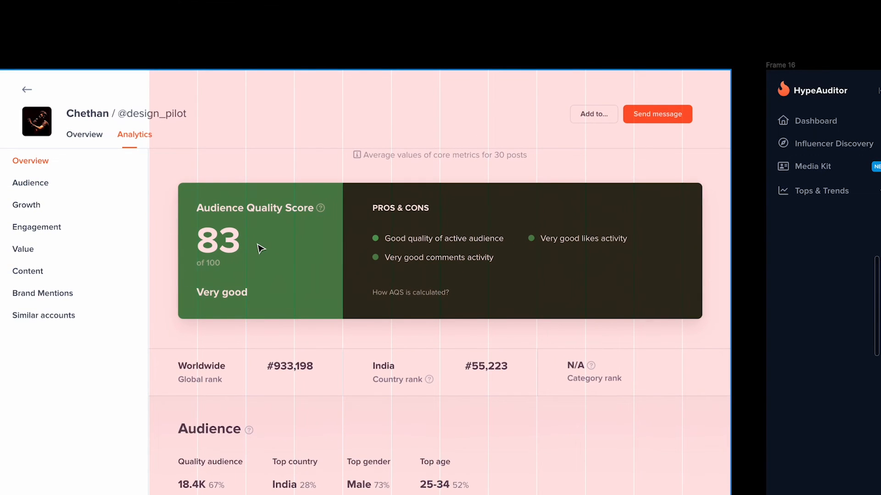
# - In Frame 15, cover the first four grid columns with a 316 × 115 rectangle and the other eight with a copy stretched to 631 wide
pyautogui.scroll(3, 261, 248)
pyautogui.moveTo(101, 124); pyautogui.dragTo(383, 226)
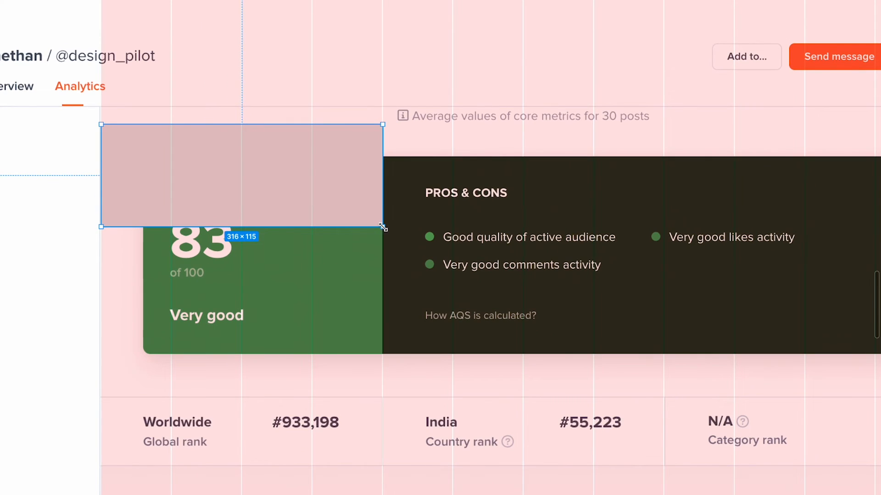
pyautogui.moveTo(171, 170); pyautogui.dragTo(418, 231)
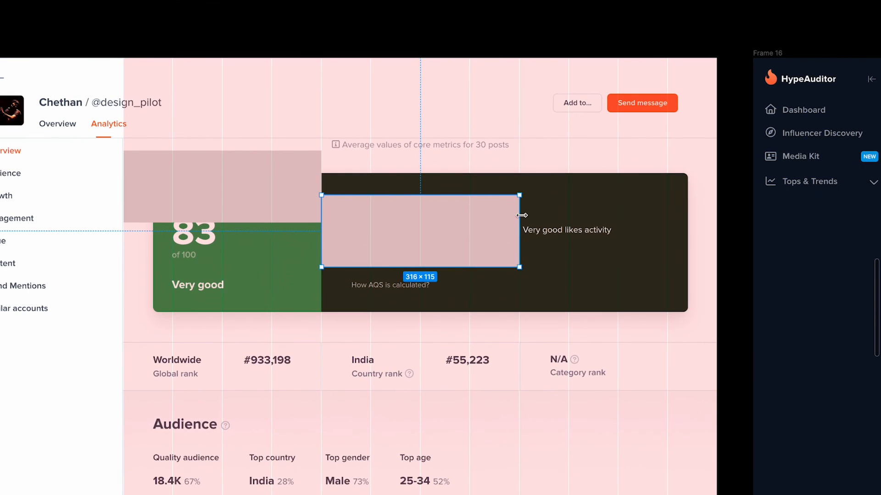
pyautogui.moveTo(521, 215); pyautogui.dragTo(717, 215)
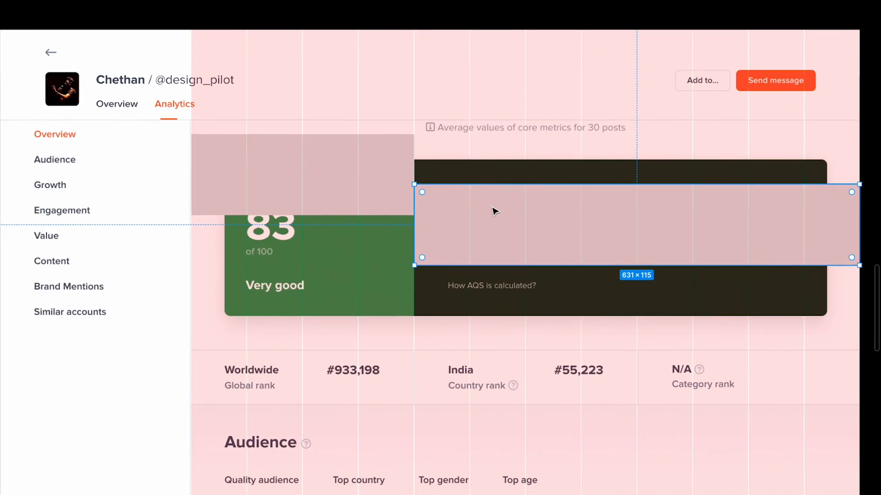
# - Measure the padding between the grid's left edge and the Audience Quality Score card using a temporary rectangle, and delete it
pyautogui.click(201, 216)
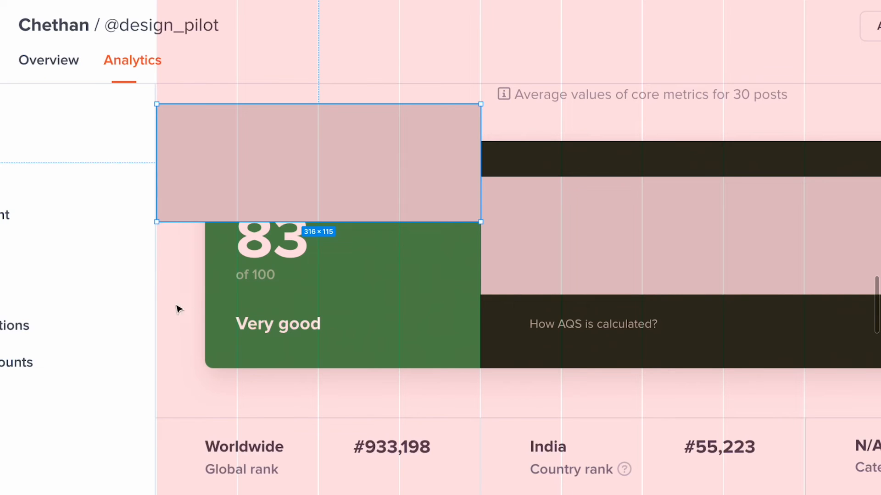
pyautogui.scroll(2, 170, 302)
pyautogui.press('r')
pyautogui.moveTo(151, 283); pyautogui.dragTo(220, 298)
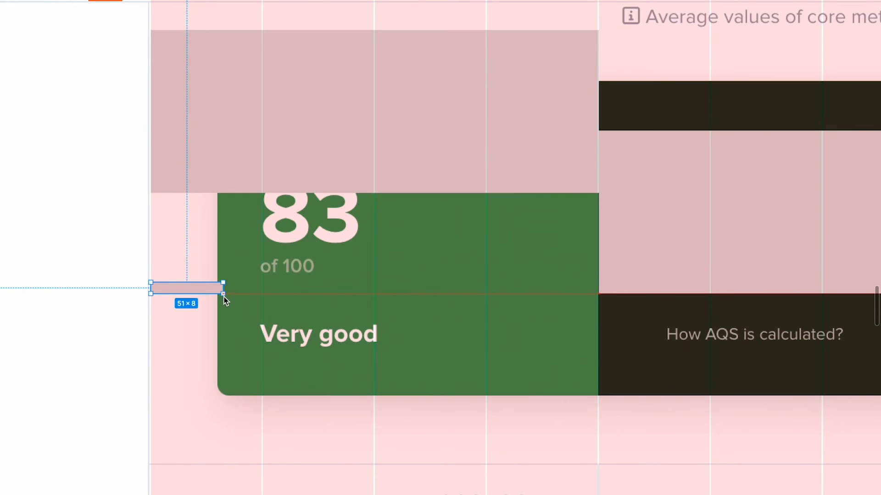
pyautogui.press('Delete')
# - Measure the padding between the Pros & Cons card and Frame 15's right edge using a temporary rectangle, and delete it
pyautogui.scroll(-4, 220, 302)
pyautogui.hscroll(10, 219, 302)
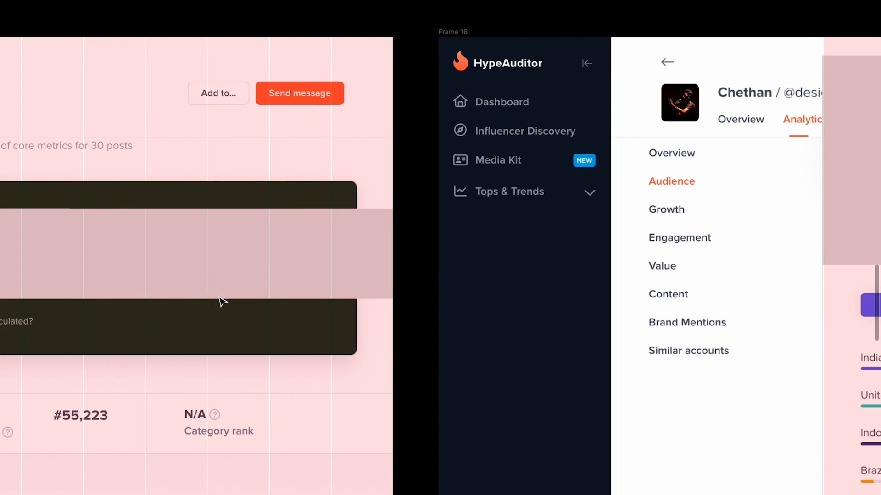
pyautogui.scroll(1, 308, 222)
pyautogui.scroll(3, 362, 187)
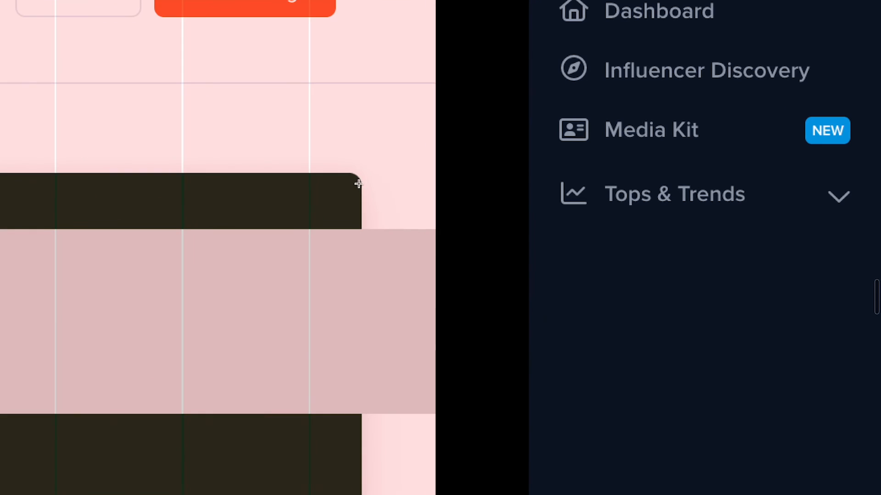
pyautogui.press('r')
pyautogui.moveTo(360, 183); pyautogui.dragTo(436, 212)
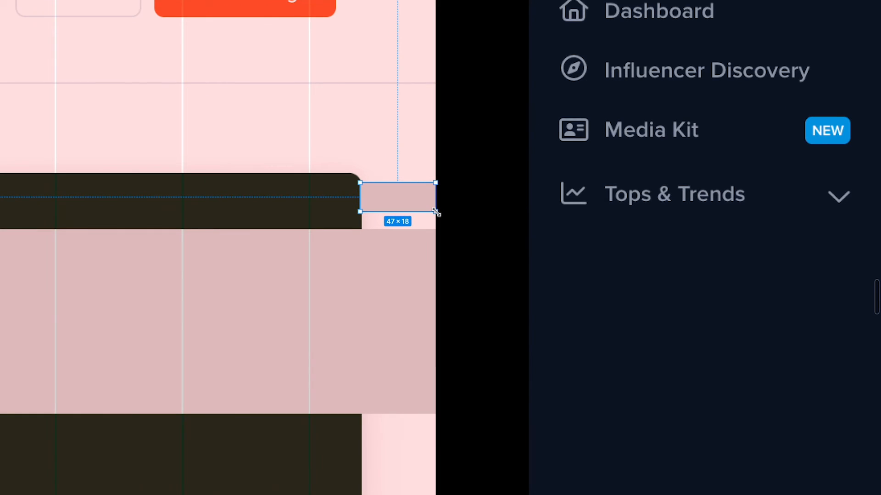
pyautogui.scroll(-1, 436, 212)
pyautogui.scroll(-2, 436, 212)
pyautogui.press('Delete')
# - Delete the four-column and eight-column rectangles covering the score card in Frame 15
pyautogui.scroll(-2, 438, 214)
pyautogui.hscroll(-6, 438, 214)
pyautogui.scroll(-2, 439, 214)
pyautogui.click(301, 219)
pyautogui.keyDown('shift'); pyautogui.click(404, 257); pyautogui.keyUp('shift')
pyautogui.press('Delete')
# - Examine how Frame 15's Audience Quality Score card, Pros & Cons card and three rank sections align with the column grid
pyautogui.scroll(3, 355, 246)
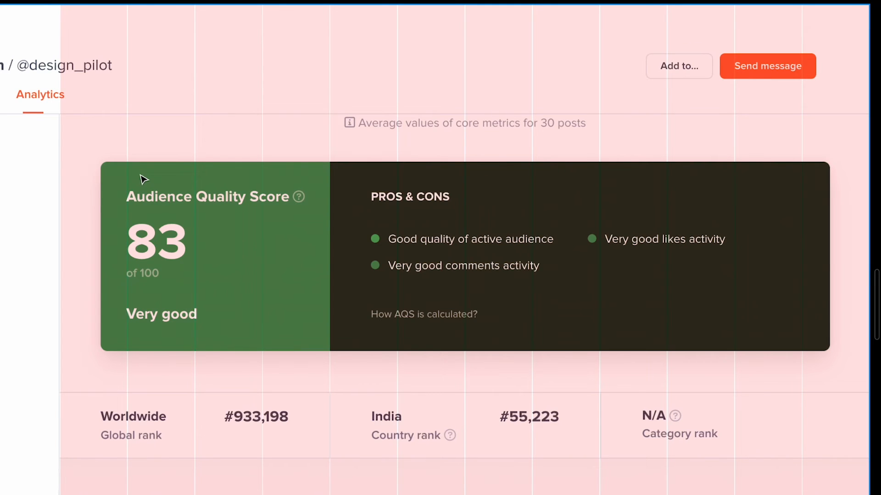
pyautogui.scroll(2, 141, 198)
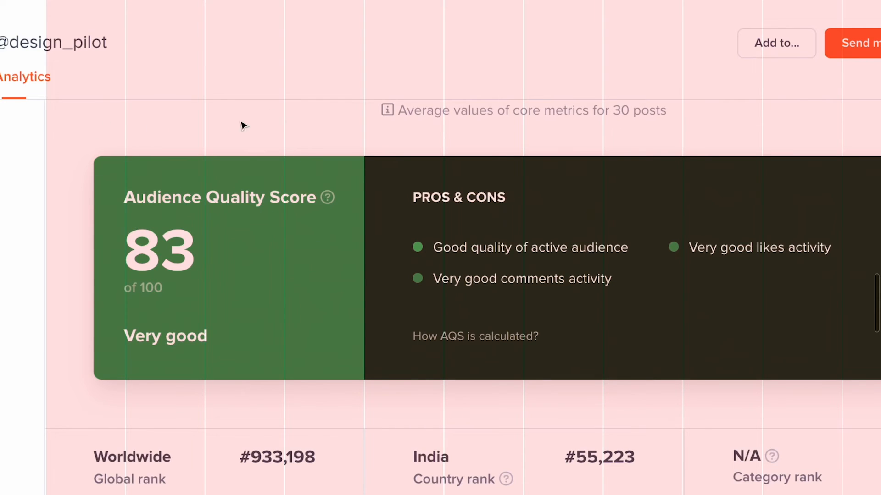
pyautogui.scroll(-3, 331, 140)
pyautogui.hscroll(5, 303, 140)
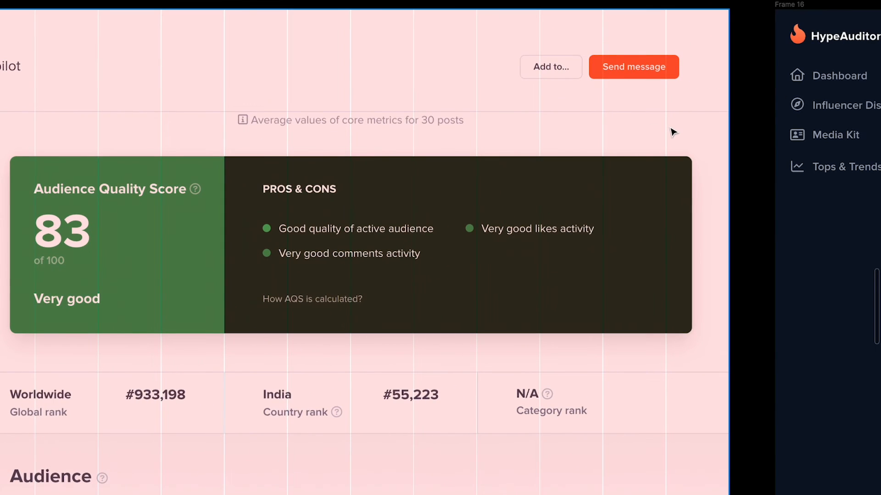
pyautogui.scroll(-3, 673, 133)
pyautogui.hscroll(-5, 671, 131)
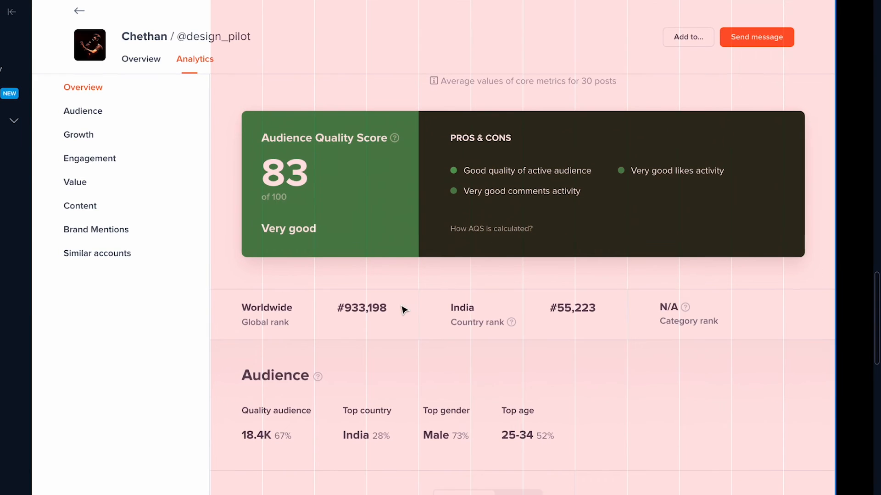
pyautogui.scroll(3, 403, 307)
pyautogui.scroll(2, 330, 343)
pyautogui.hscroll(4, 329, 342)
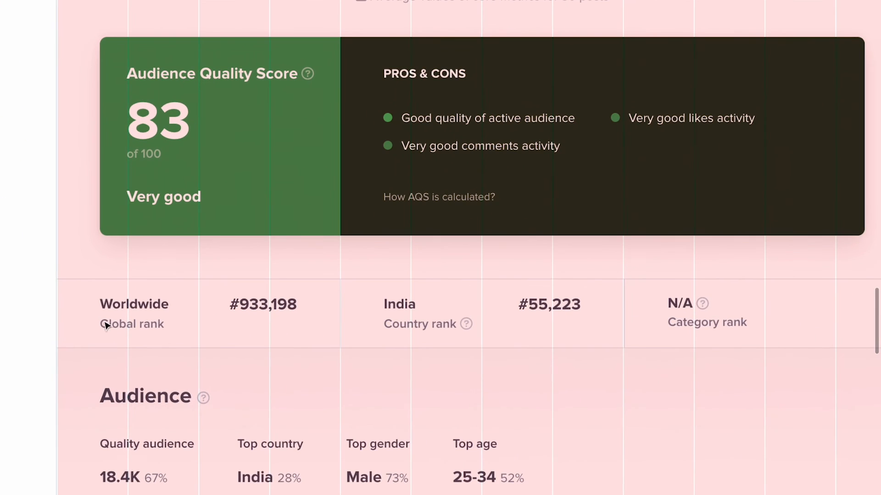
pyautogui.hscroll(5, 592, 311)
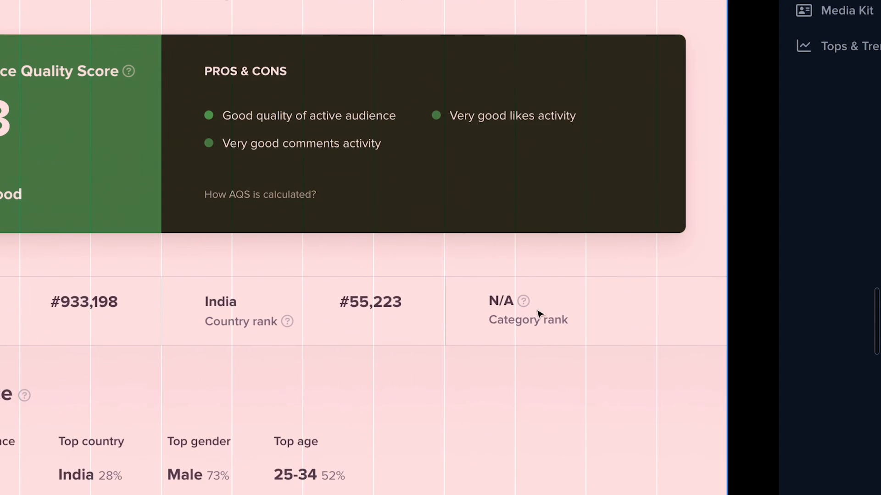
# - Examine how HypeAuditor's rank sections and the Audience block below them align with the column grid
pyautogui.hscroll(-3, 679, 317)
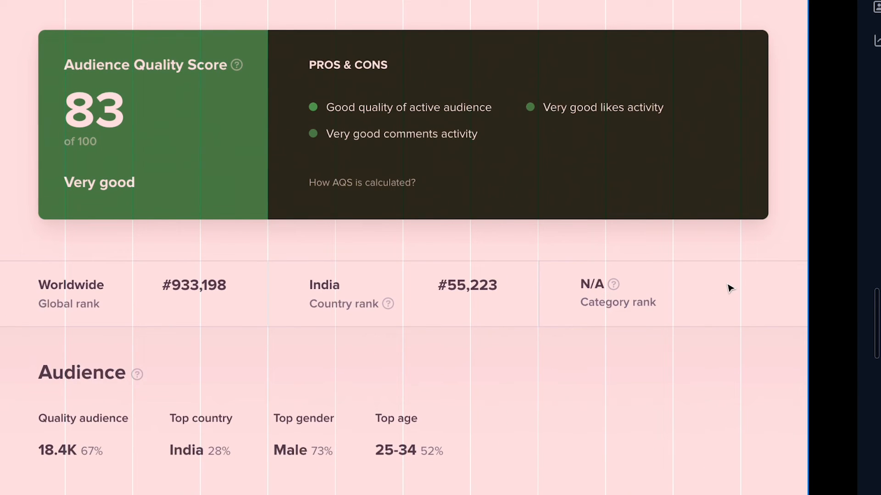
pyautogui.scroll(-5, 730, 288)
pyautogui.hscroll(-3, 730, 288)
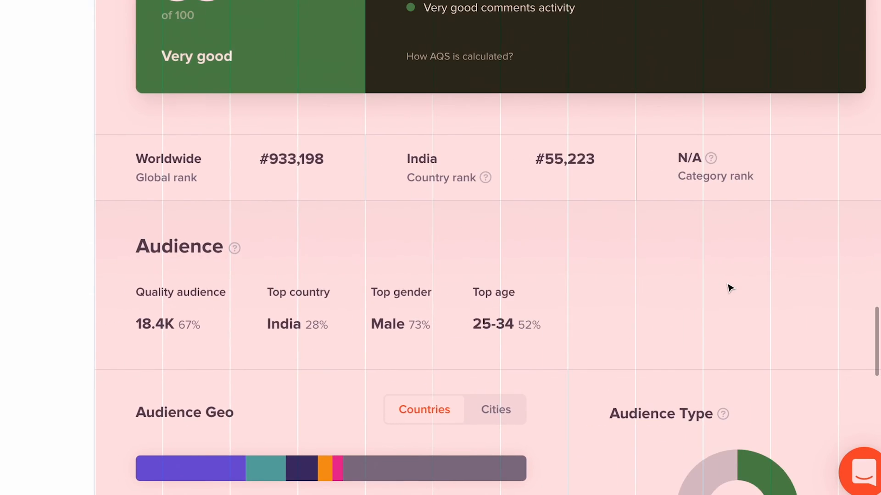
pyautogui.scroll(3, 183, 258)
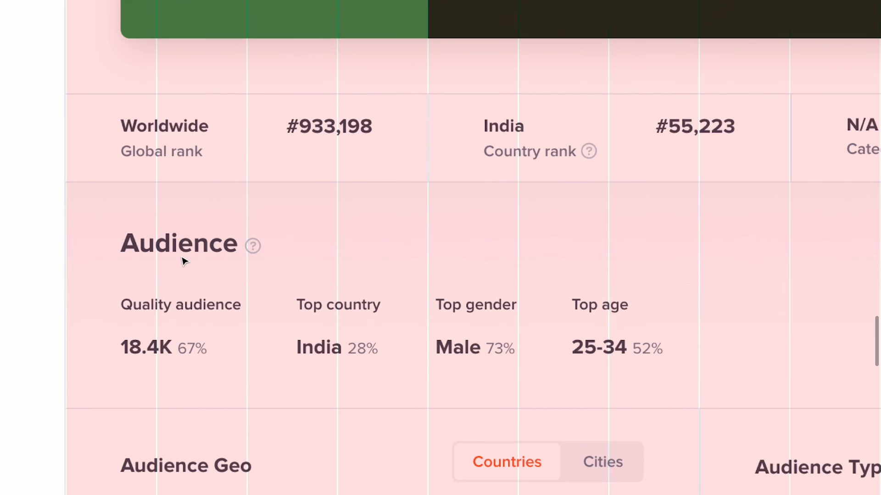
pyautogui.scroll(-1, 183, 258)
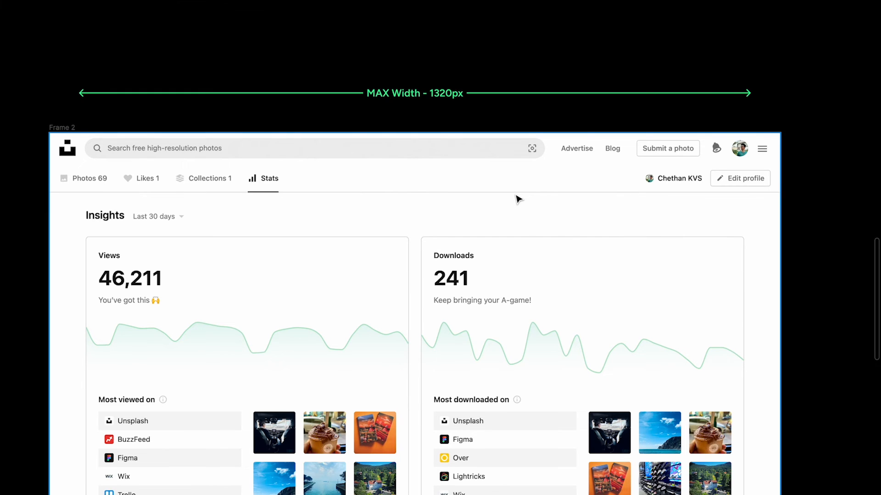
# - Examine the Unsplash dashboard's max-width annotation and its Insights, Uses, Your milestones and Your photos sections in Frame 2
pyautogui.scroll(-3, 518, 198)
pyautogui.scroll(-10, 451, 220)
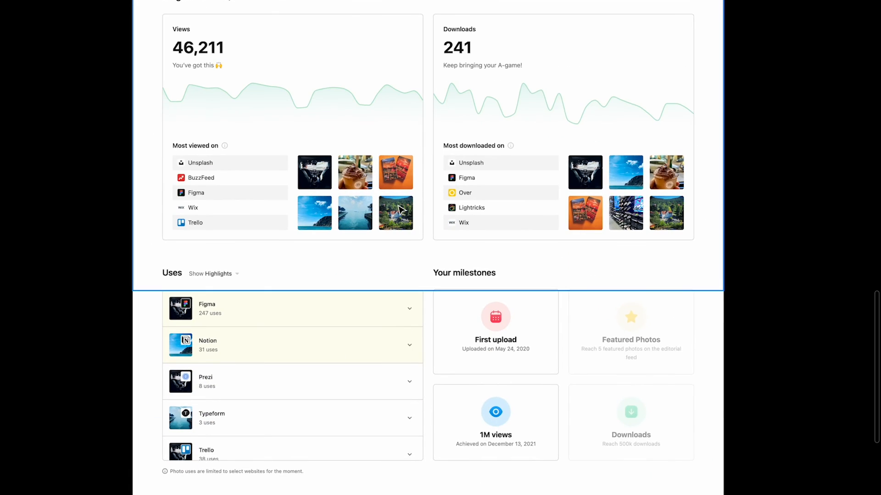
pyautogui.scroll(5, 400, 208)
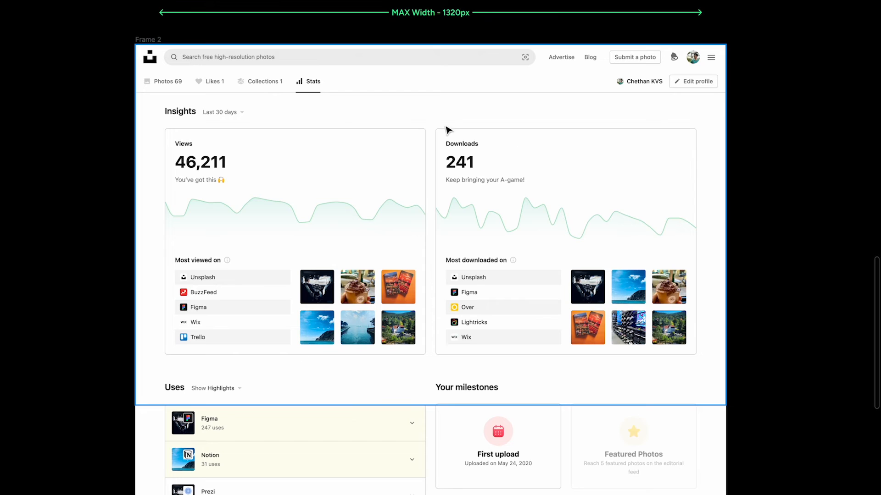
pyautogui.scroll(3, 408, 69)
pyautogui.click(484, 112)
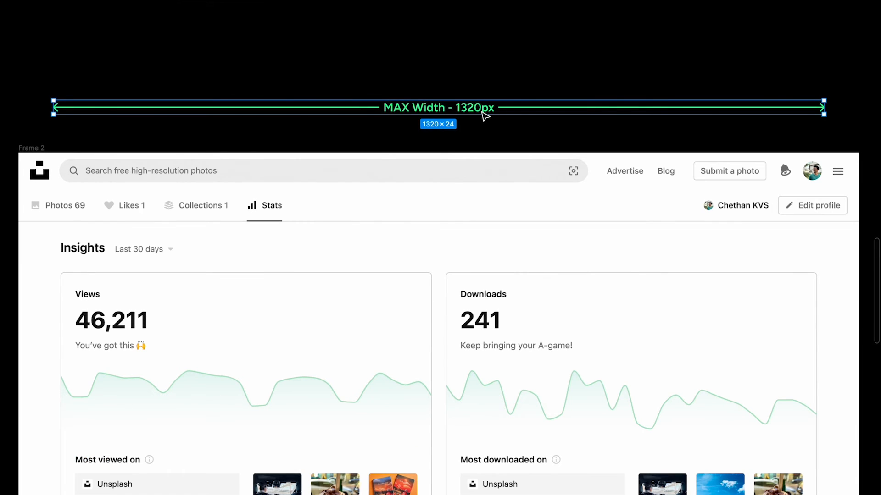
pyautogui.scroll(-12, 483, 115)
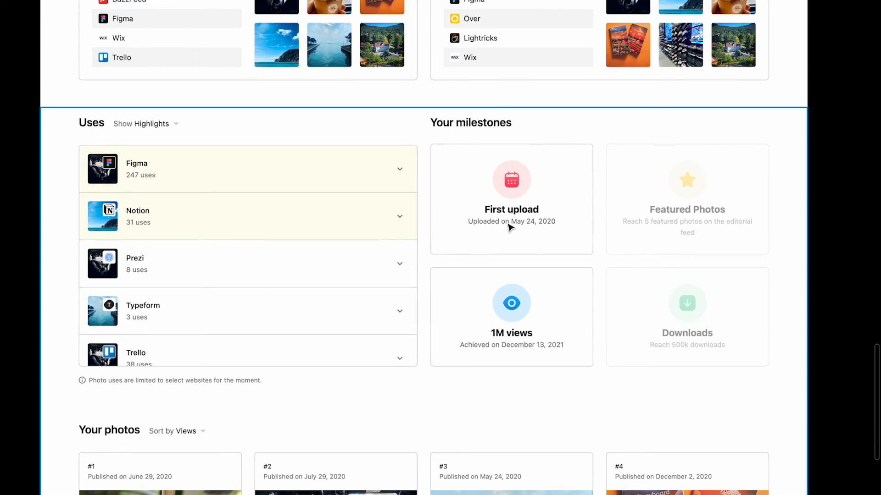
pyautogui.scroll(-2, 701, 261)
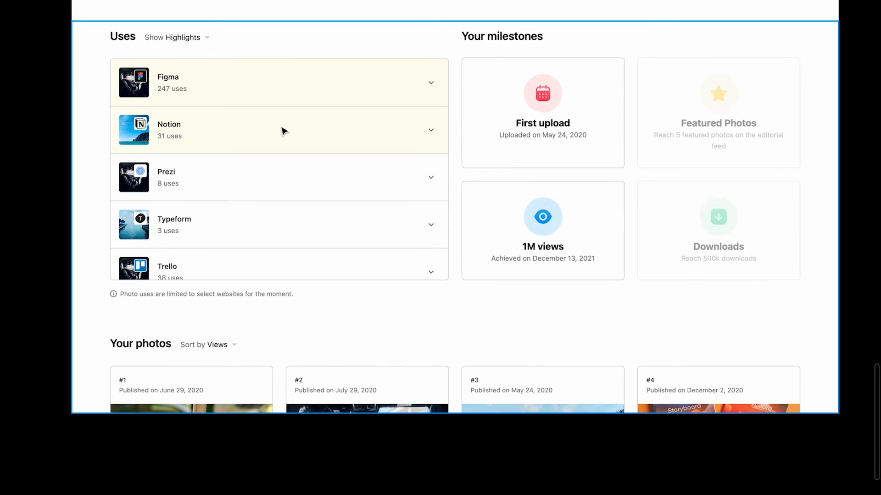
pyautogui.scroll(2, 714, 344)
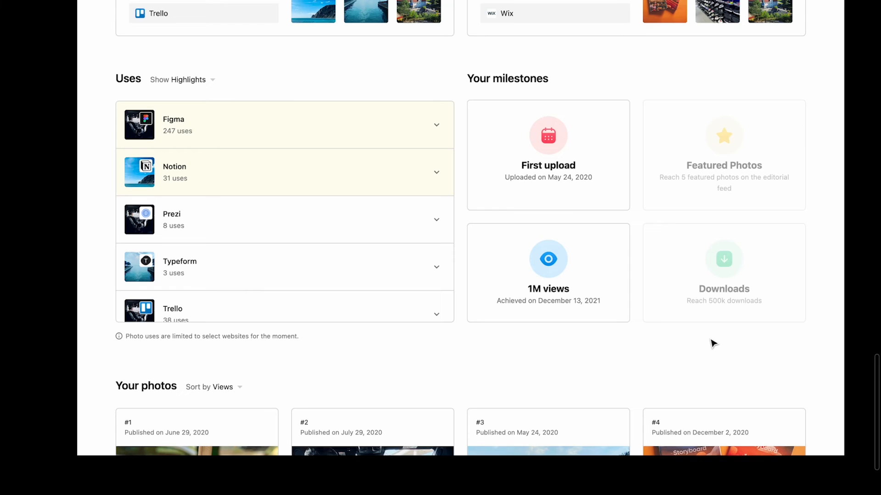
pyautogui.scroll(3, 713, 344)
pyautogui.scroll(-3, 713, 344)
pyautogui.scroll(-1, 713, 344)
pyautogui.scroll(-2, 713, 344)
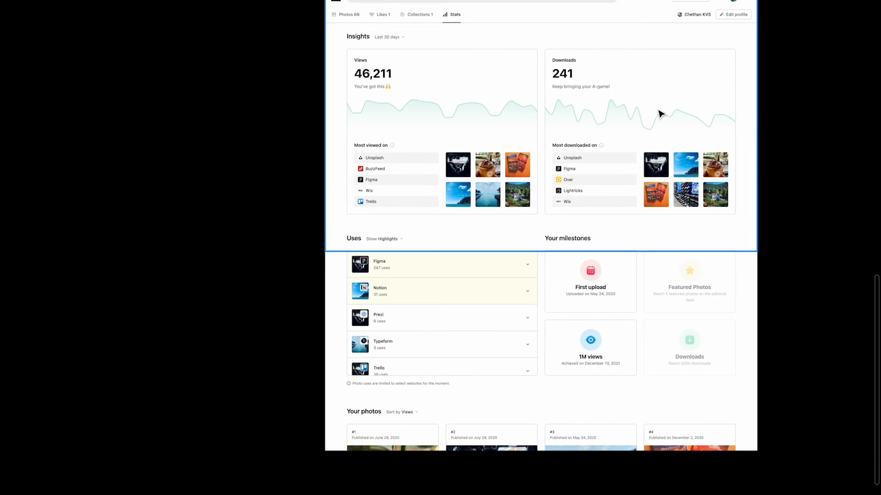
# - Measure the gap between the Views and Downloads cards in Frame 2 using a temporary rectangle fitted between their edges
pyautogui.scroll(3, 532, 264)
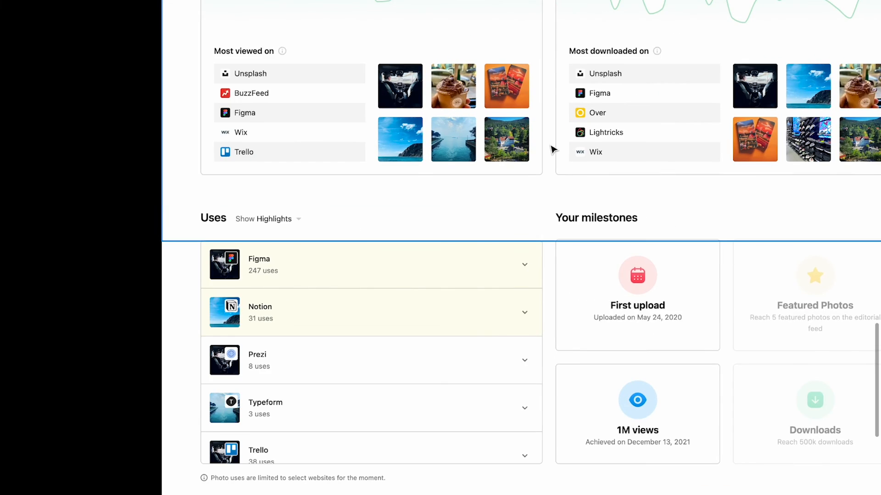
pyautogui.scroll(3, 543, 135)
pyautogui.scroll(3, 553, 145)
pyautogui.press('r')
pyautogui.moveTo(532, 127); pyautogui.dragTo(566, 144)
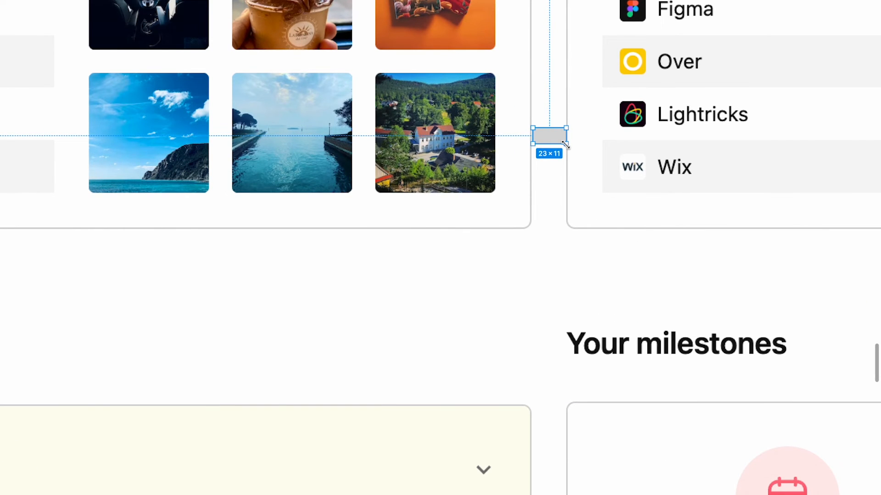
pyautogui.scroll(3, 566, 145)
pyautogui.press('Left')
pyautogui.press('super+Right')
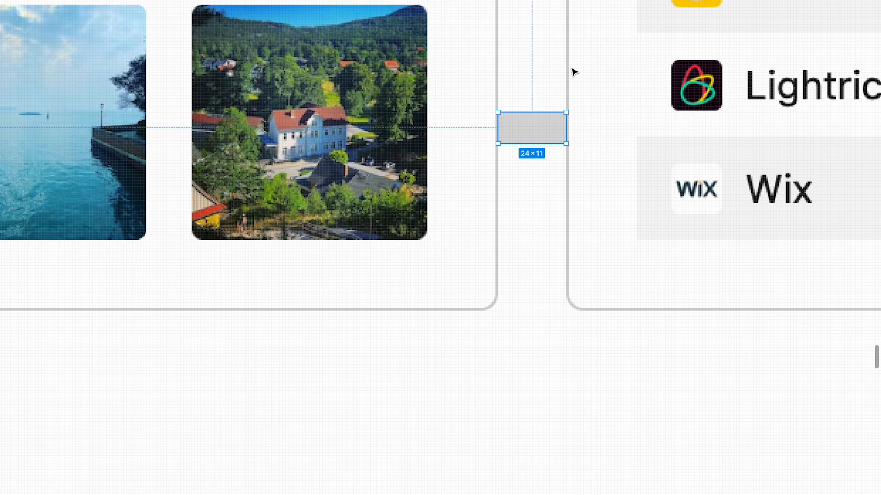
pyautogui.scroll(-10, 538, 143)
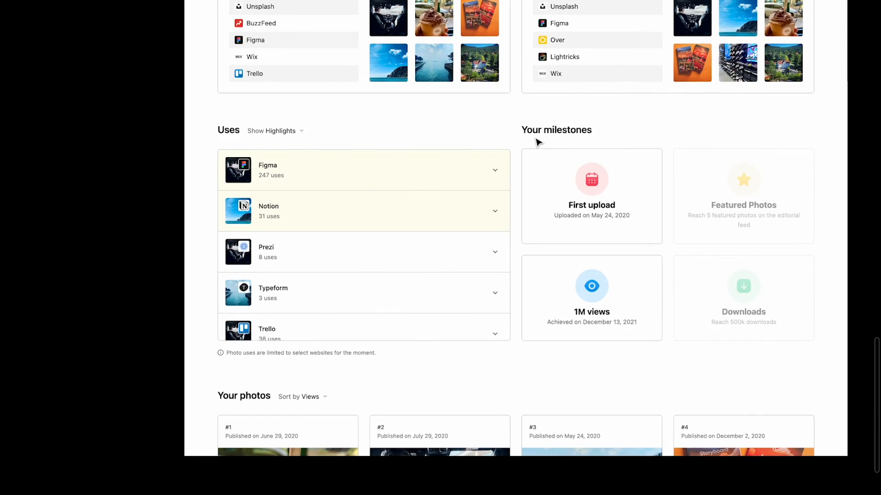
# - Add a layout grid of 12 columns to Frame 2, the Unsplash dashboard
pyautogui.scroll(10, 538, 143)
pyautogui.click(222, 69)
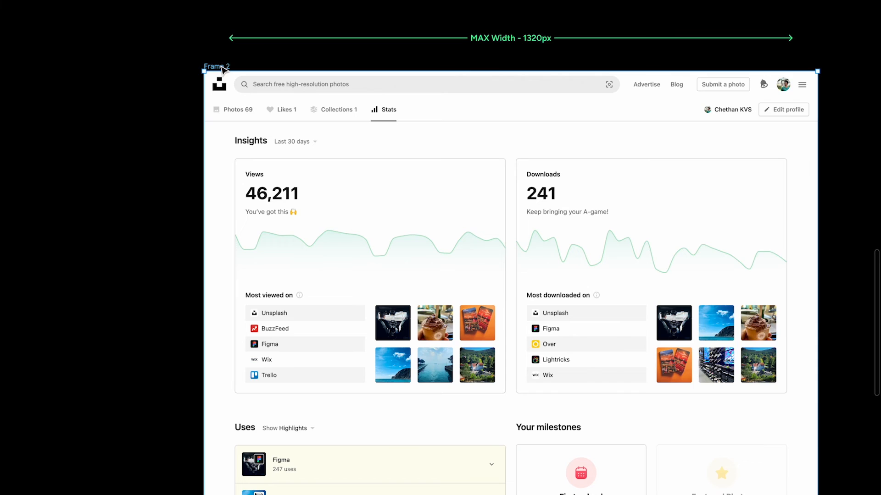
pyautogui.hotkey('ctrl', '\\')
pyautogui.scroll(2, 428, 228)
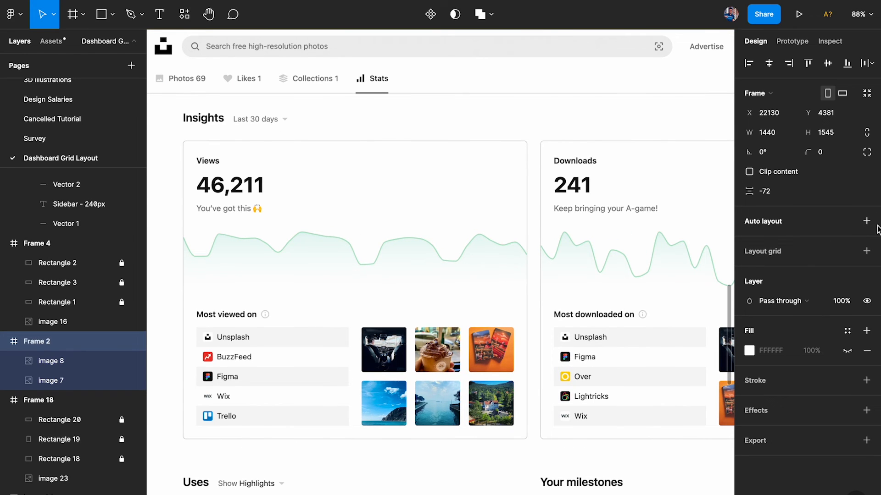
pyautogui.click(866, 251)
pyautogui.click(750, 271)
pyautogui.click(611, 274)
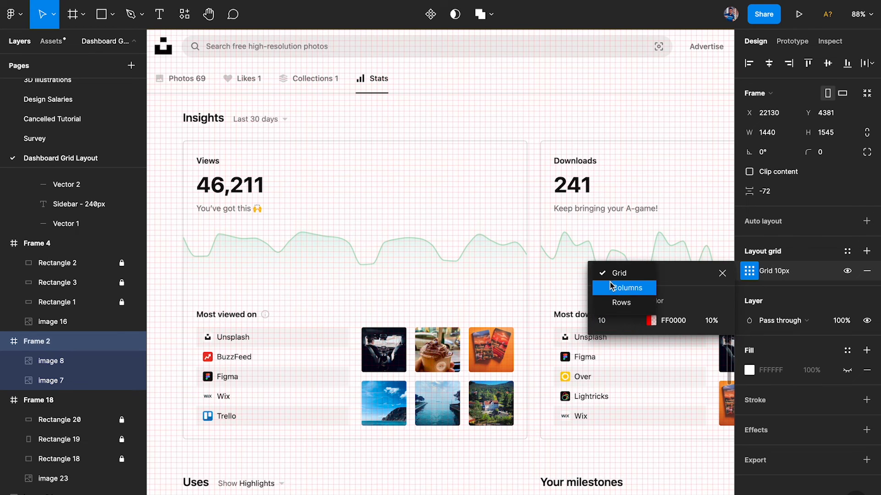
pyautogui.click(610, 288)
pyautogui.click(610, 320)
pyautogui.write('12')
pyautogui.press('Return')
# - Center Frame 2's column grid and set its gutter to 24
pyautogui.click(626, 365)
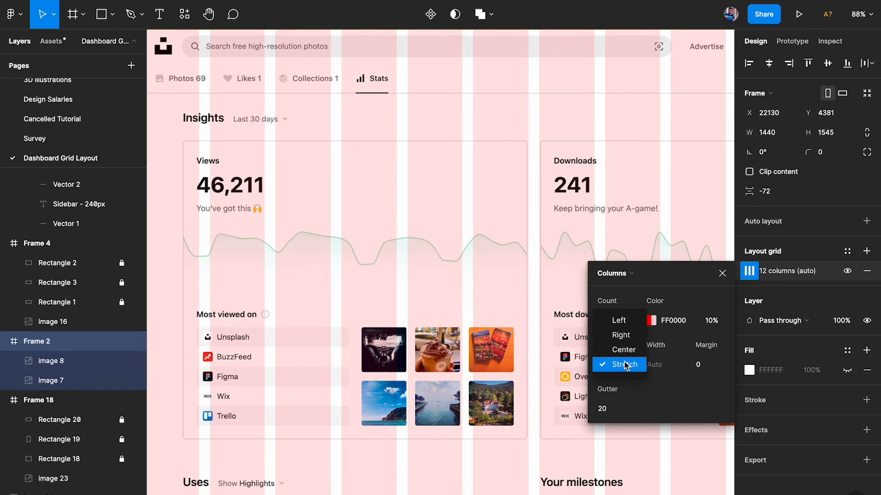
pyautogui.click(623, 350)
pyautogui.click(615, 408)
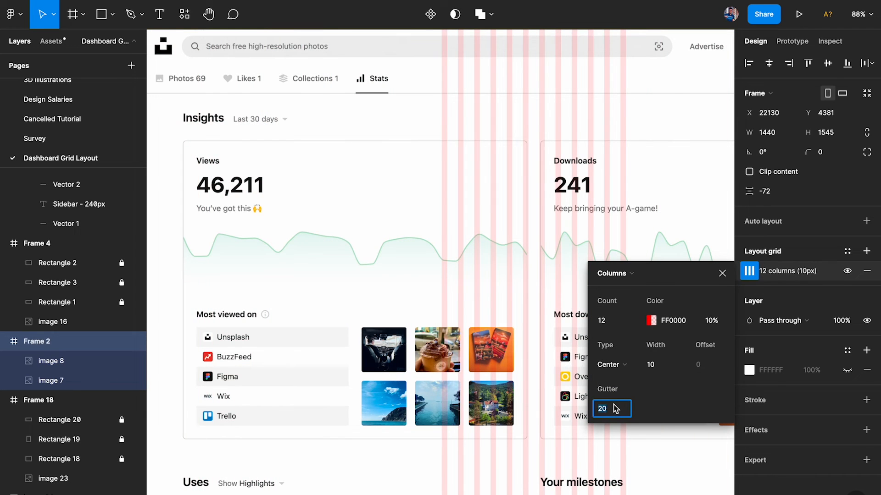
pyautogui.write('24')
pyautogui.press('Return')
# - Set the column width of Frame 2's grid to 86 so the columns line up with the outer card edges
pyautogui.click(661, 364)
pyautogui.write('50')
pyautogui.press('Return')
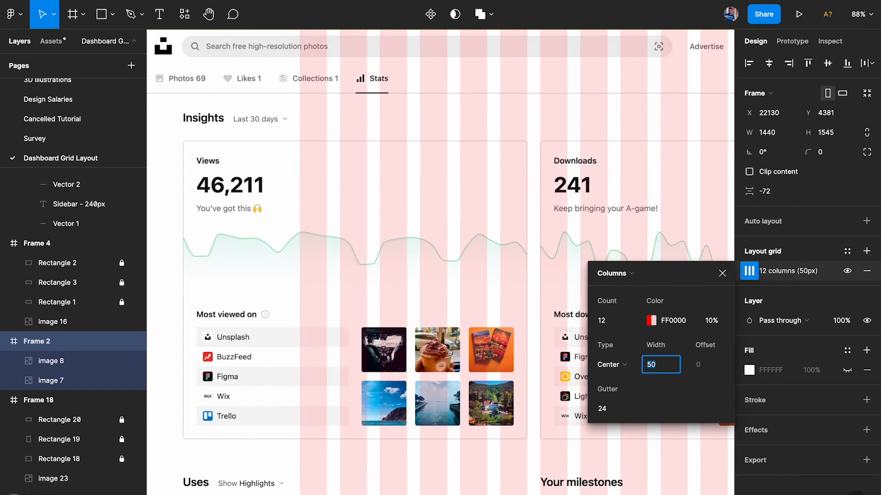
pyautogui.hotkey('shift', 'Up')
pyautogui.hotkey('shift', 'Up')
pyautogui.hotkey('shift', 'Up')
pyautogui.press('Up')
pyautogui.press('Up')
pyautogui.press('Up')
pyautogui.press('Up')
pyautogui.press('Up')
pyautogui.press('Up')
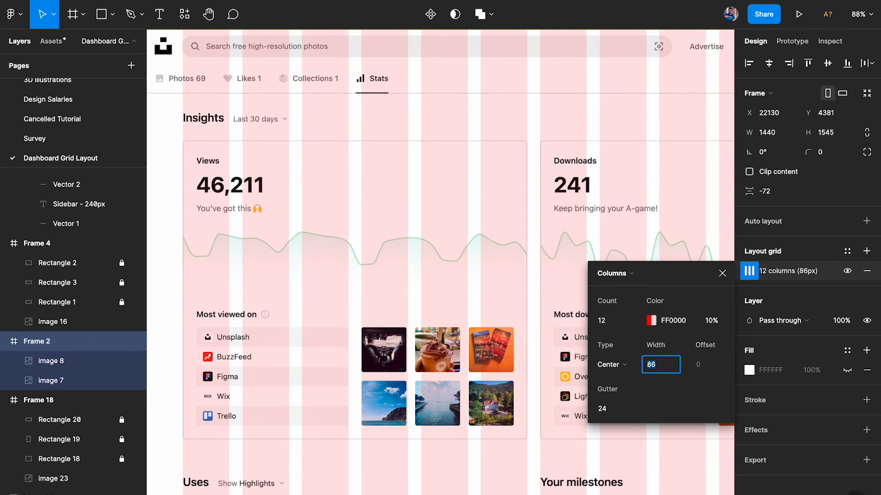
# - Examine how Frame 2's Insights cards, Uses list, milestone cards and photo cards align with the twelve-column grid
pyautogui.keyDown('ctrl'); pyautogui.scroll(-3, 515, 264); pyautogui.keyUp('ctrl')
pyautogui.scroll(-5, 516, 264)
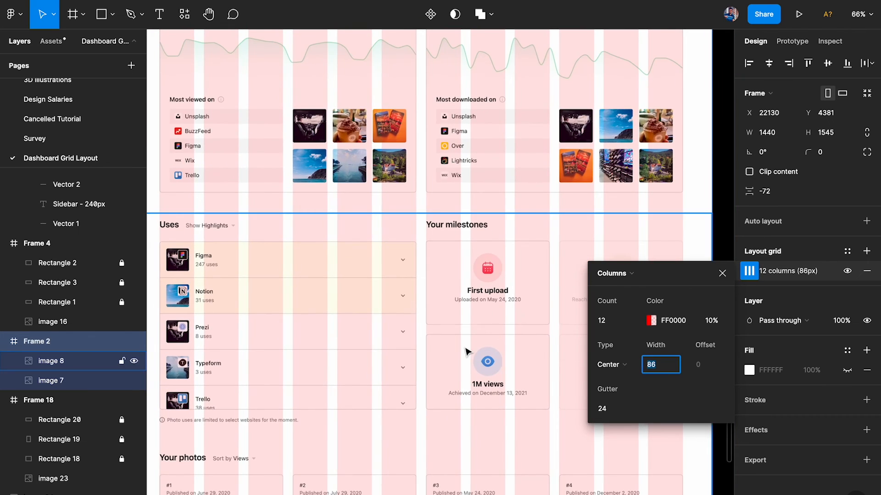
pyautogui.scroll(-3, 466, 352)
pyautogui.keyDown('ctrl'); pyautogui.scroll(5, 402, 351); pyautogui.keyUp('ctrl')
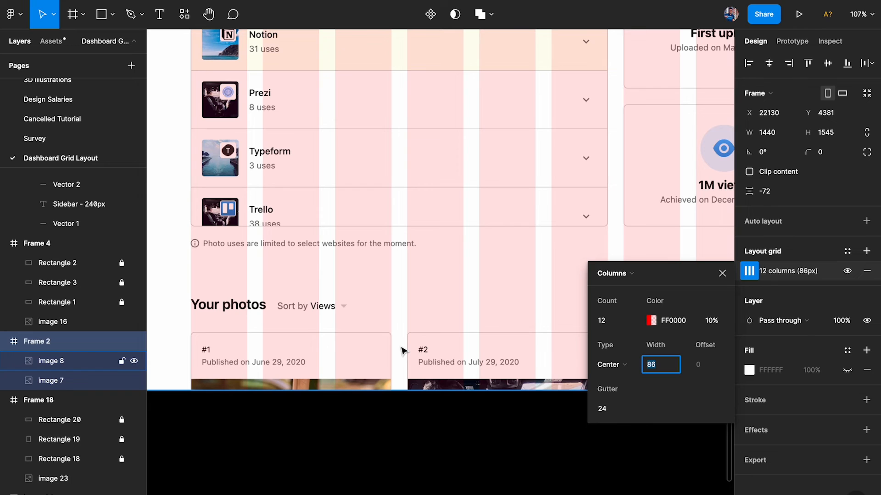
pyautogui.scroll(5, 401, 351)
pyautogui.keyDown('ctrl'); pyautogui.scroll(-5, 402, 351); pyautogui.keyUp('ctrl')
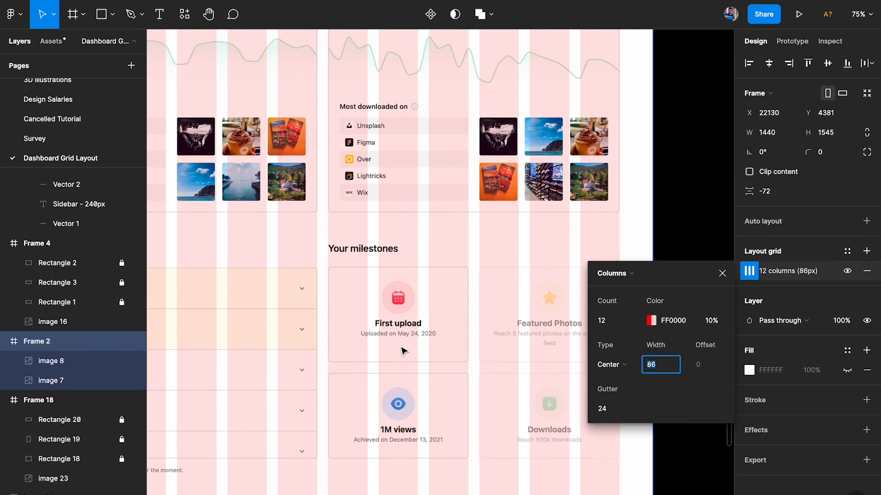
pyautogui.hscroll(-2, 402, 351)
pyautogui.scroll(-1, 402, 351)
pyautogui.hotkey('ctrl', '\\')
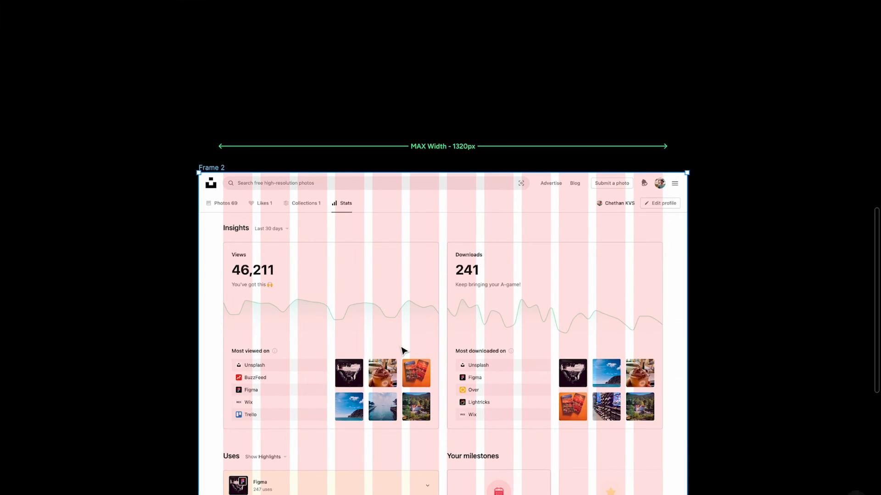
pyautogui.keyDown('ctrl'); pyautogui.scroll(2, 402, 351); pyautogui.keyUp('ctrl')
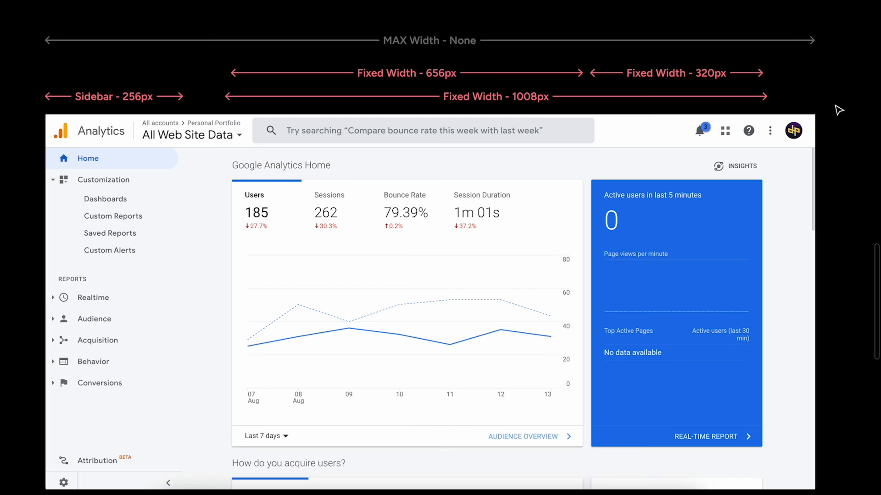
# - Examine the Google Analytics dashboard's width annotations, covering its sidebar, maximum width, overall content and the two fixed-width cards
pyautogui.scroll(-1, 839, 110)
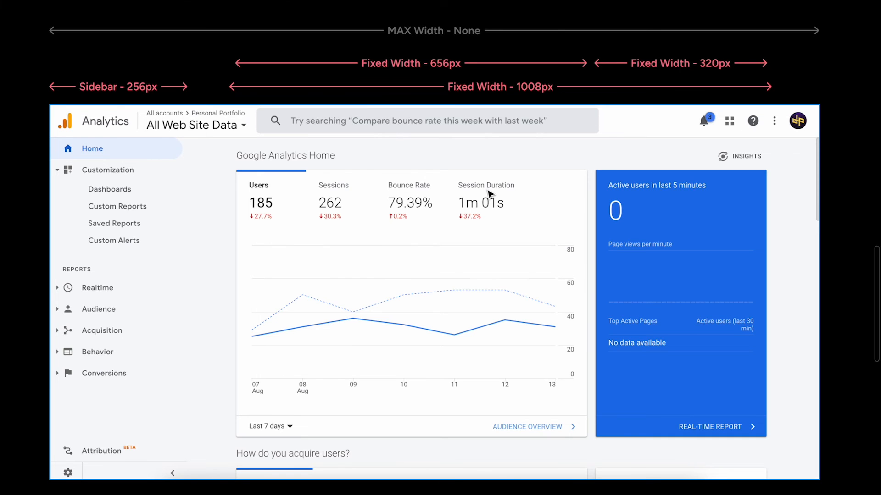
pyautogui.click(134, 89)
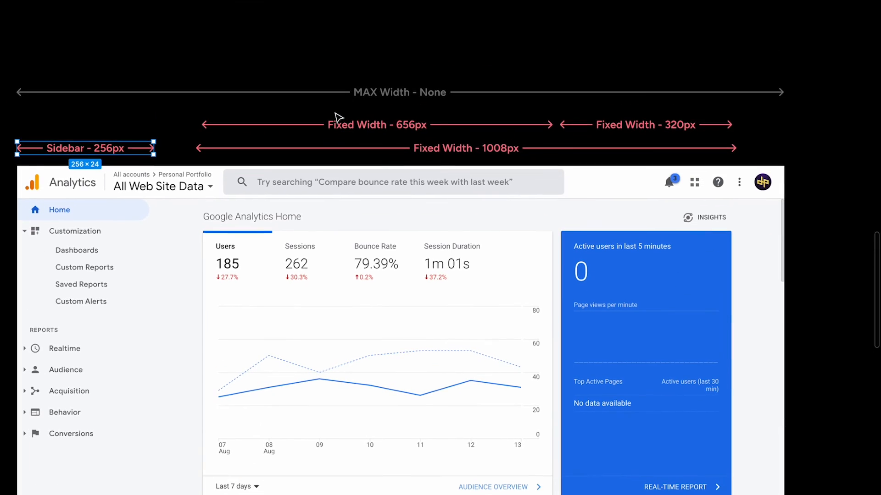
pyautogui.click(380, 94)
pyautogui.click(441, 55)
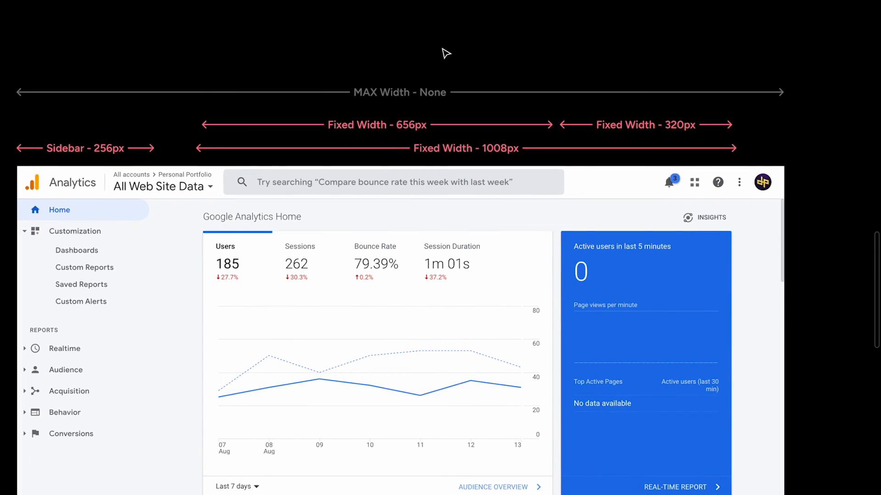
pyautogui.click(414, 95)
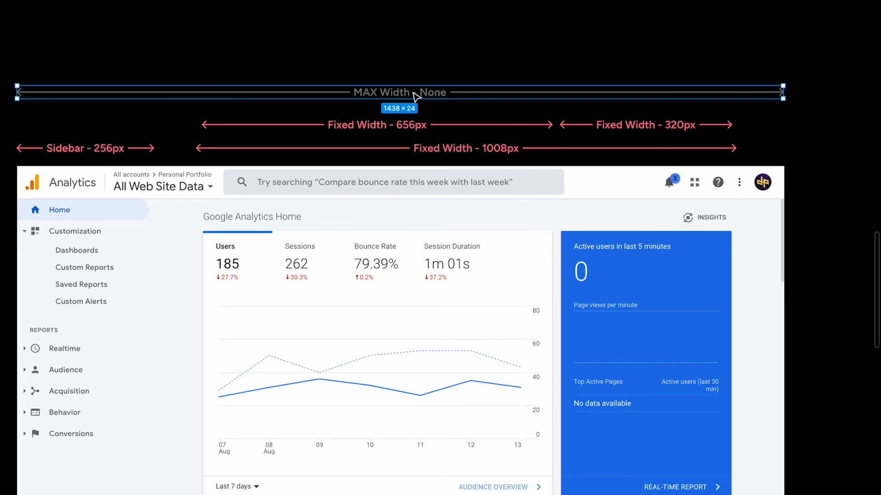
pyautogui.moveTo(177, 124)
pyautogui.mouseDown()
pyautogui.moveTo(550, 138)
pyautogui.moveTo(586, 156)
pyautogui.mouseUp()
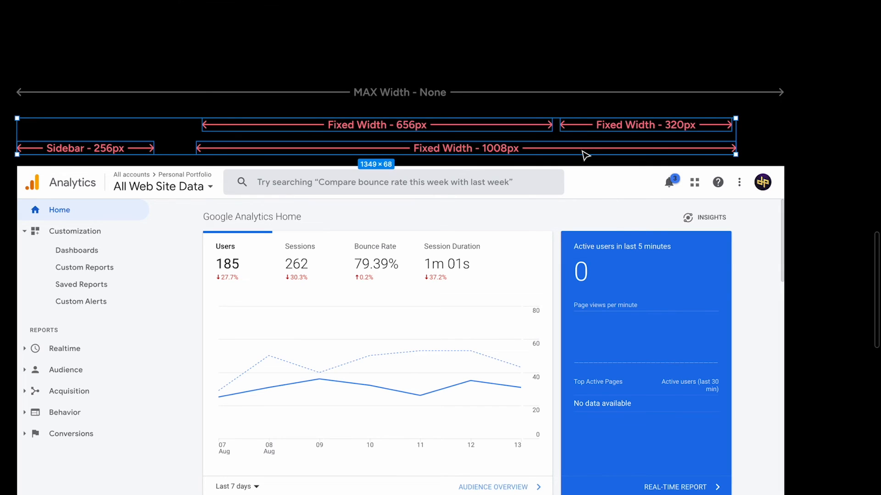
pyautogui.hscroll(-1, 586, 156)
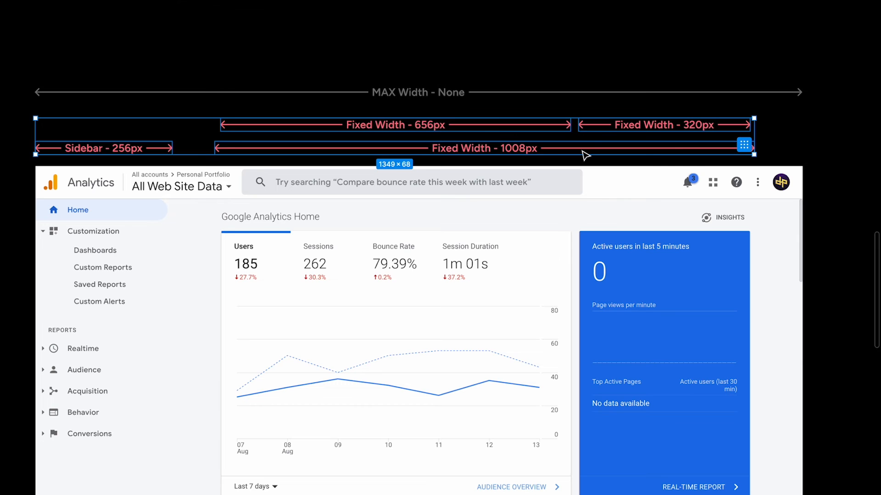
pyautogui.click(608, 77)
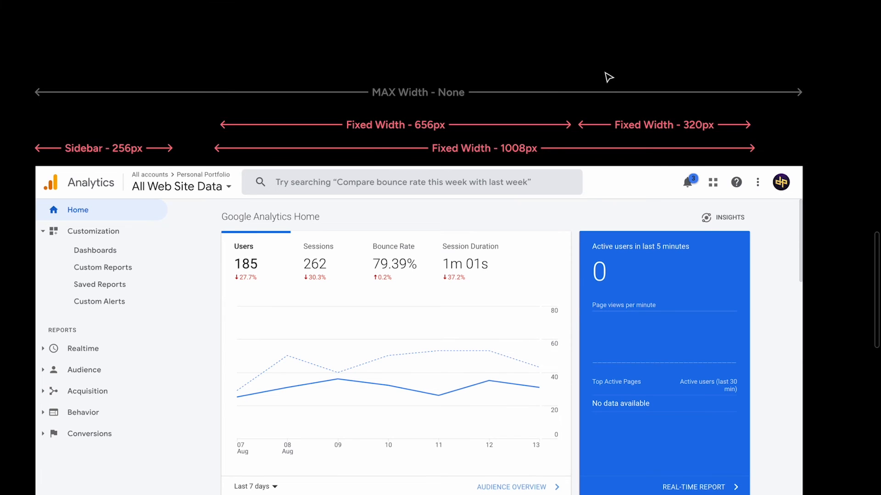
pyautogui.scroll(-1, 608, 77)
pyautogui.scroll(1, 379, 330)
pyautogui.click(504, 150)
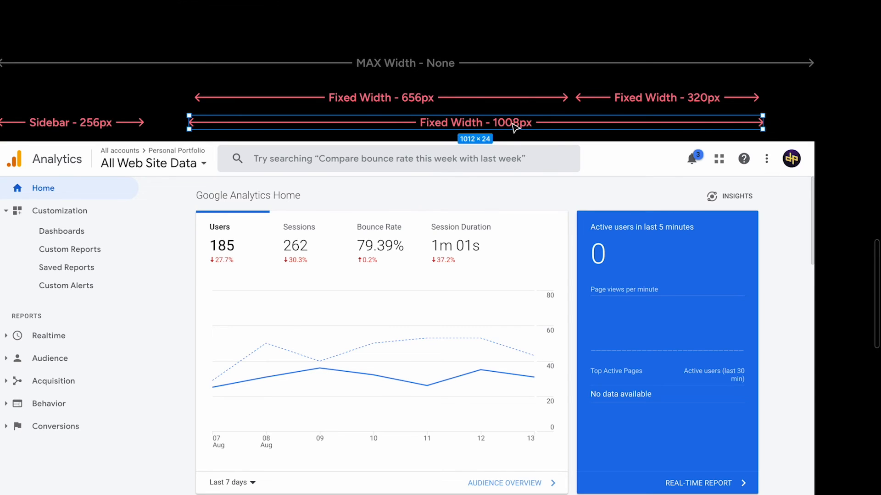
# - Try deleting the 656px and 320px fixed-width annotations above the Google Analytics cards
pyautogui.click(466, 98)
pyautogui.keyDown('shift'); pyautogui.click(648, 98); pyautogui.keyUp('shift')
pyautogui.press('Delete')
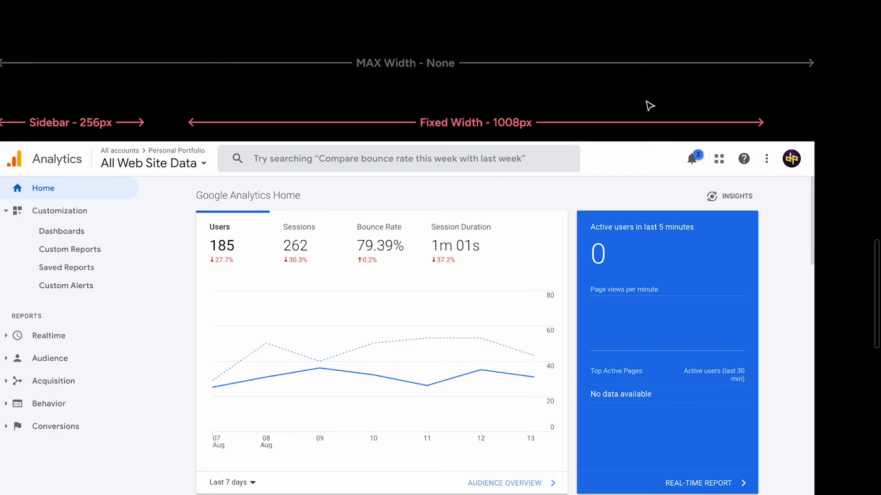
pyautogui.hotkey('ctrl', 'z')
# - Try deleting the 1008px fixed-width annotation to examine the 656px and 320px card annotations separately, and restore it
pyautogui.click(560, 125)
pyautogui.press('Delete')
pyautogui.click(466, 100)
pyautogui.click(466, 103)
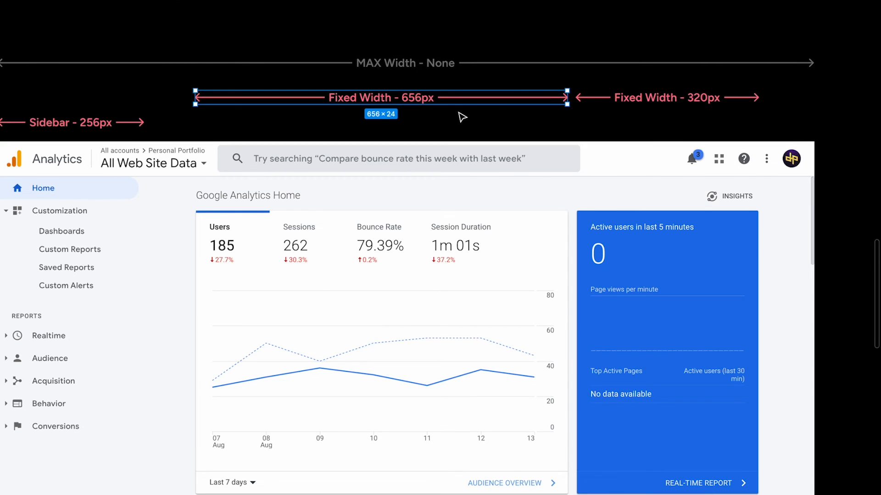
pyautogui.click(700, 104)
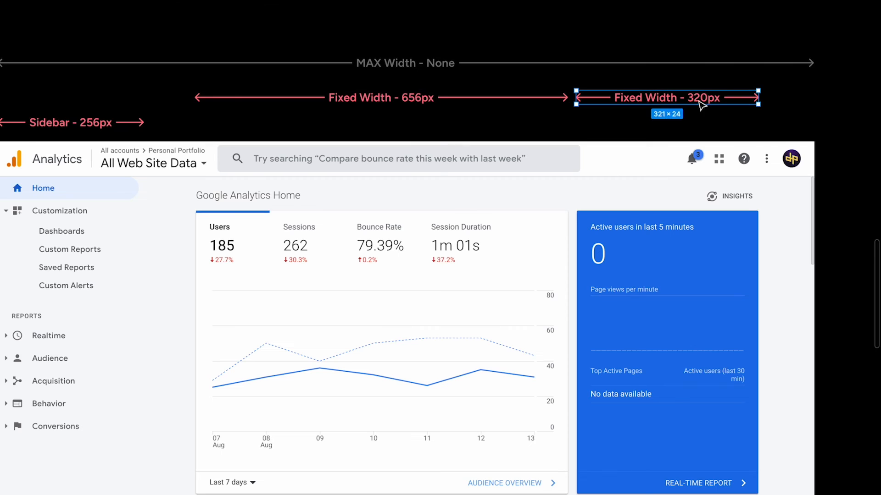
pyautogui.hotkey('ctrl', 'z')
pyautogui.hotkey('ctrl', 'z')
pyautogui.hotkey('ctrl', 'z')
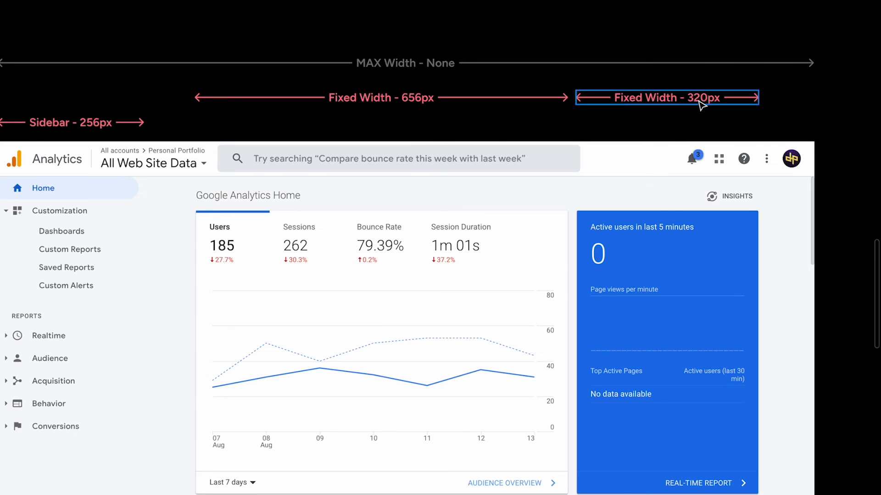
pyautogui.press('Escape')
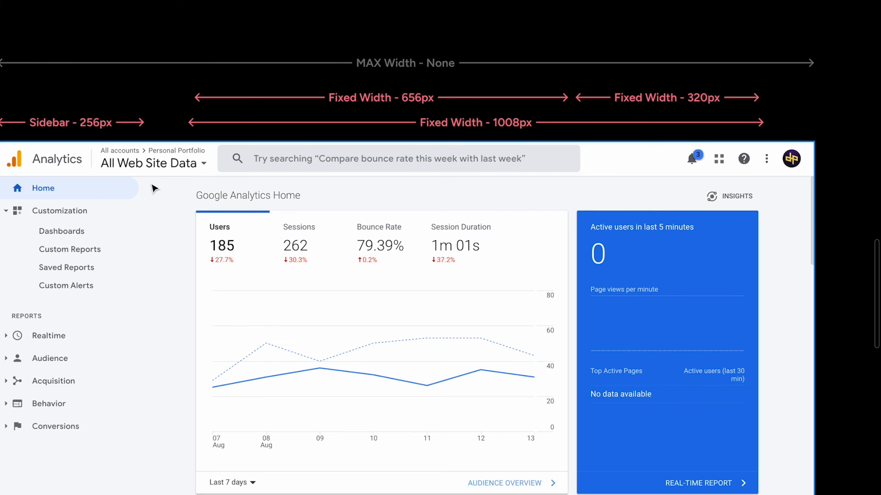
# - Show the hidden editor interface and add a column layout grid to Frame 29, the Google Analytics dashboard
pyautogui.hscroll(-4, 151, 188)
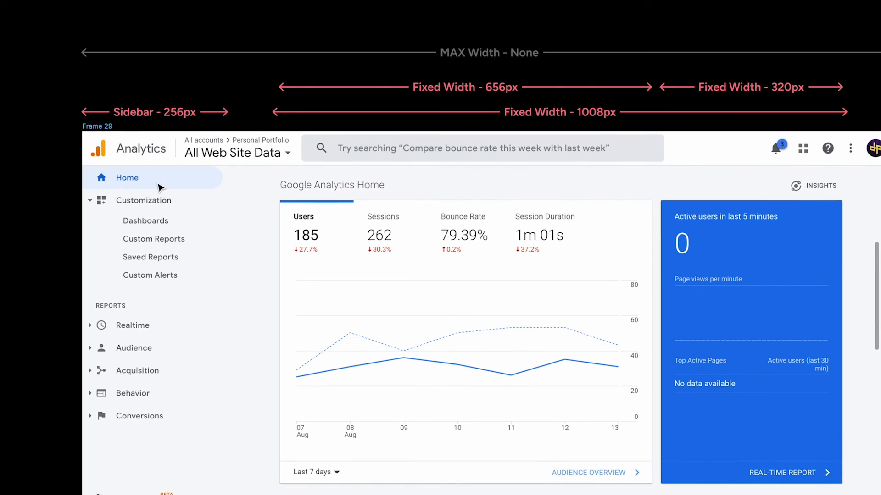
pyautogui.hotkey('ctrl', '\\')
pyautogui.click(210, 156)
pyautogui.scroll(-3, 405, 183)
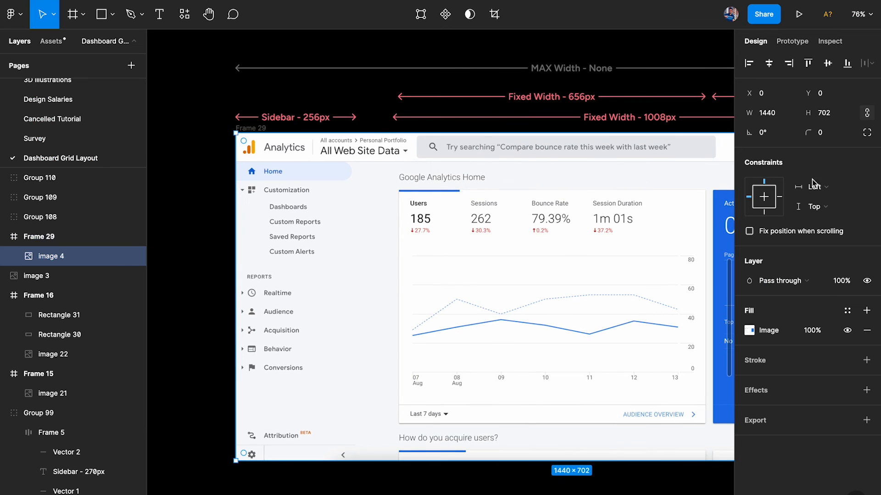
pyautogui.click(264, 128)
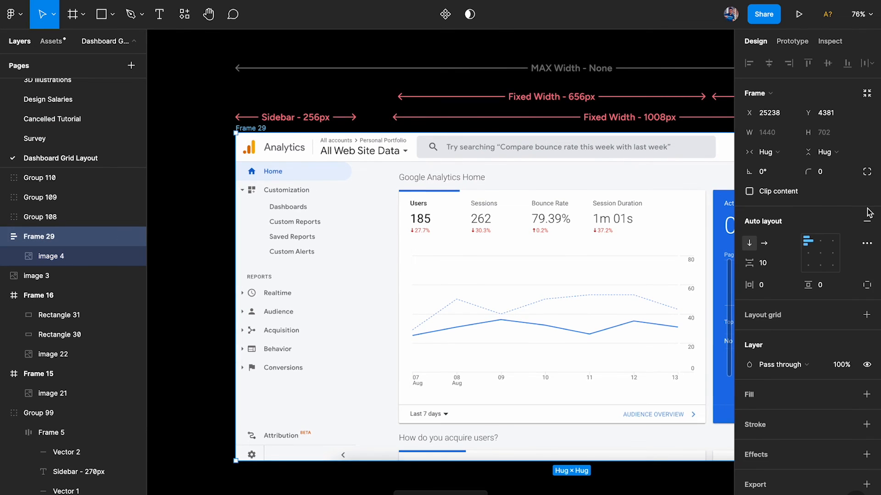
pyautogui.click(866, 231)
pyautogui.click(743, 256)
pyautogui.click(607, 254)
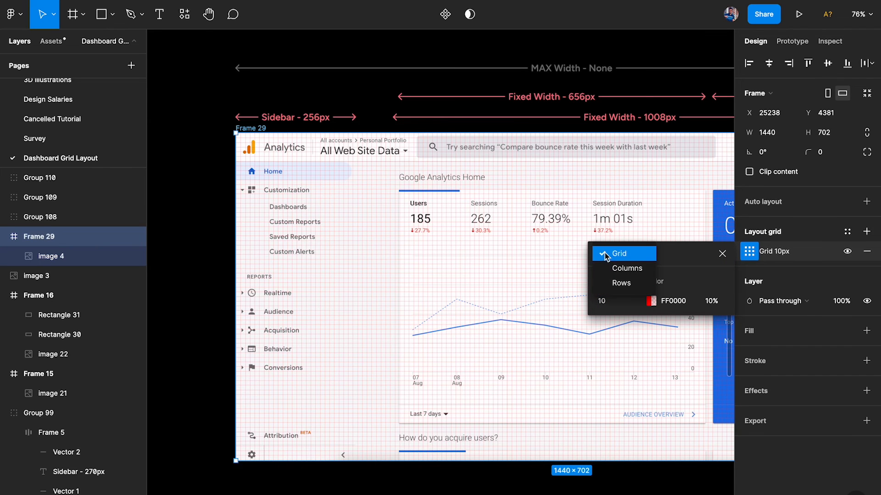
pyautogui.click(617, 268)
# - Set Frame 29's column grid to a count of 1 and align it Left
pyautogui.hscroll(5, 421, 222)
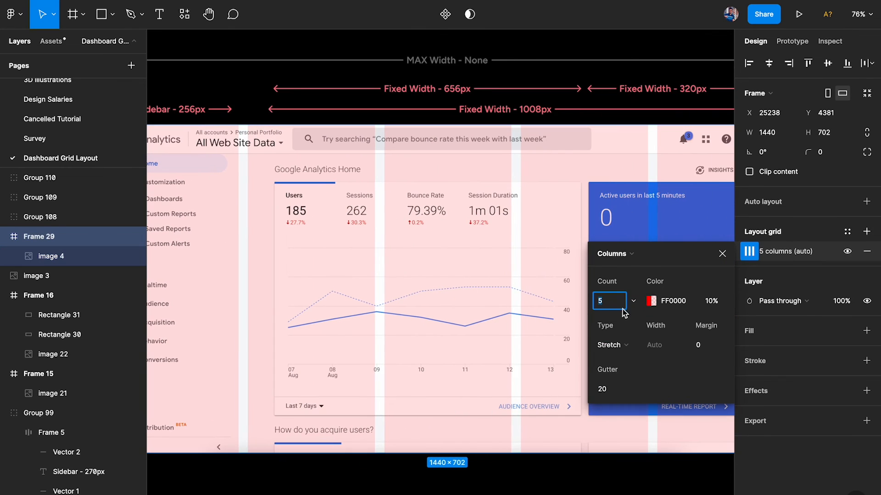
pyautogui.write('1')
pyautogui.press('Return')
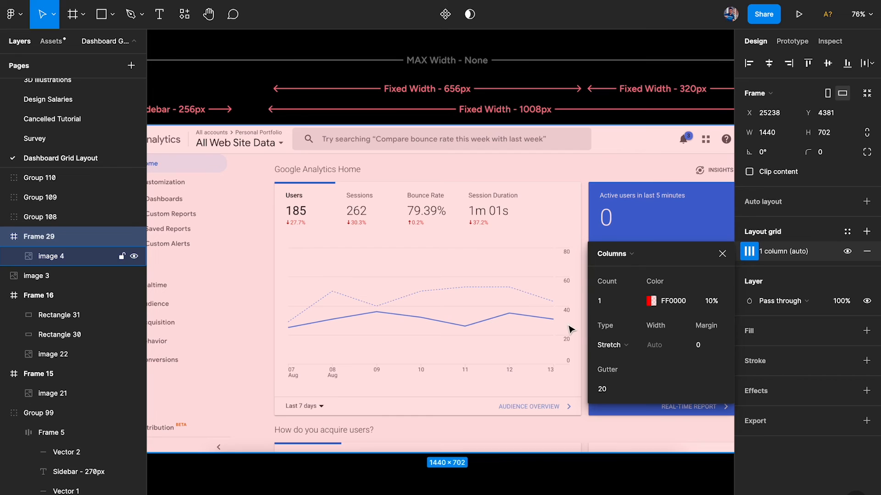
pyautogui.click(612, 345)
pyautogui.click(615, 300)
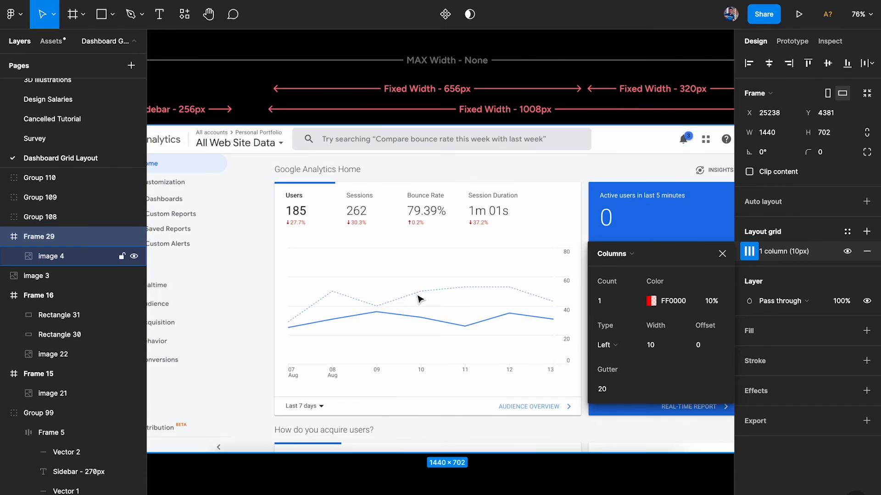
# - Set the gutter of Frame 29's column grid to 0 and the column width to 656
pyautogui.hscroll(-5, 419, 299)
pyautogui.click(626, 387)
pyautogui.write('0')
pyautogui.press('Return')
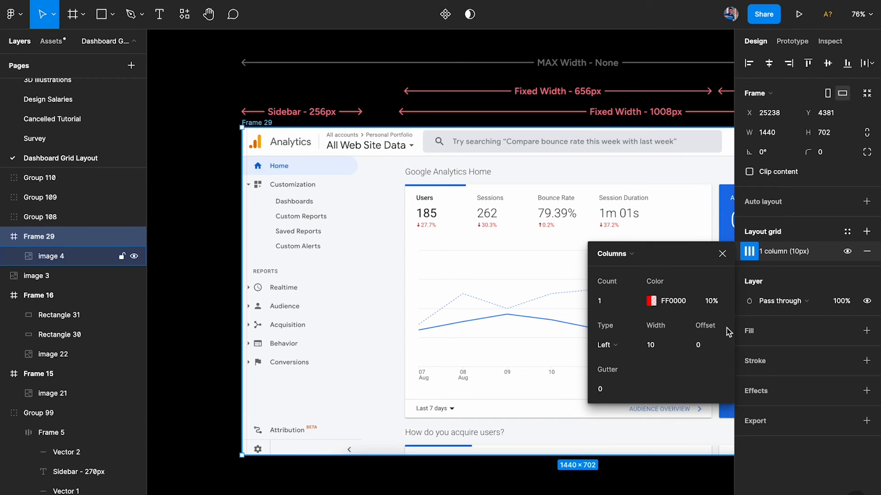
pyautogui.click(663, 347)
pyautogui.write('65')
pyautogui.press('Return')
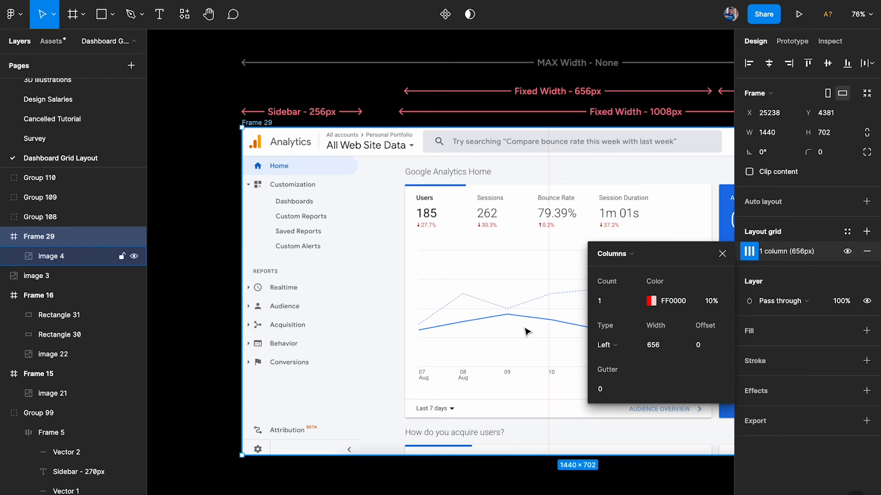
# - Change the gutter of Frame 29's column grid to 1
pyautogui.scroll(-5, 528, 331)
pyautogui.scroll(5, 327, 309)
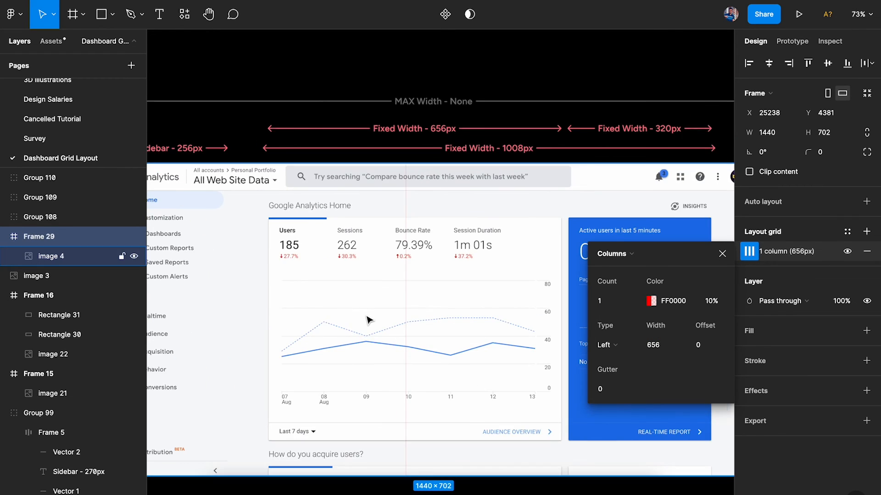
pyautogui.click(670, 351)
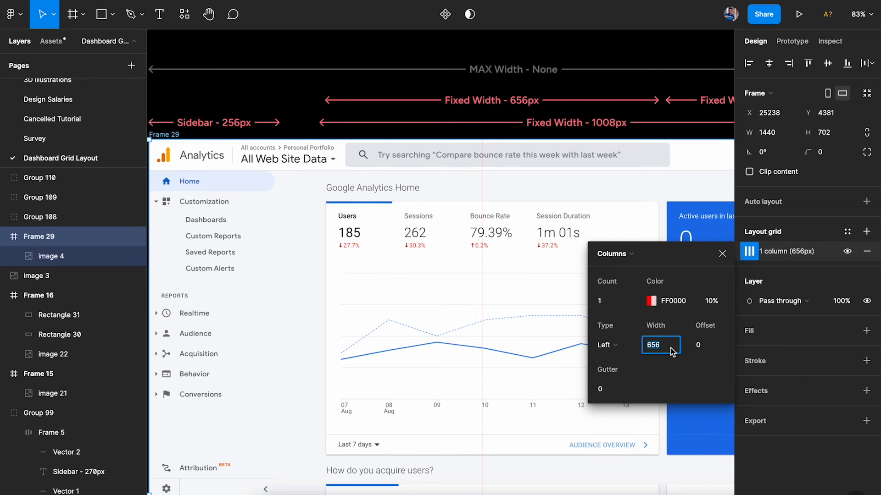
pyautogui.click(607, 389)
pyautogui.write('1')
pyautogui.hscroll(-4, 518, 374)
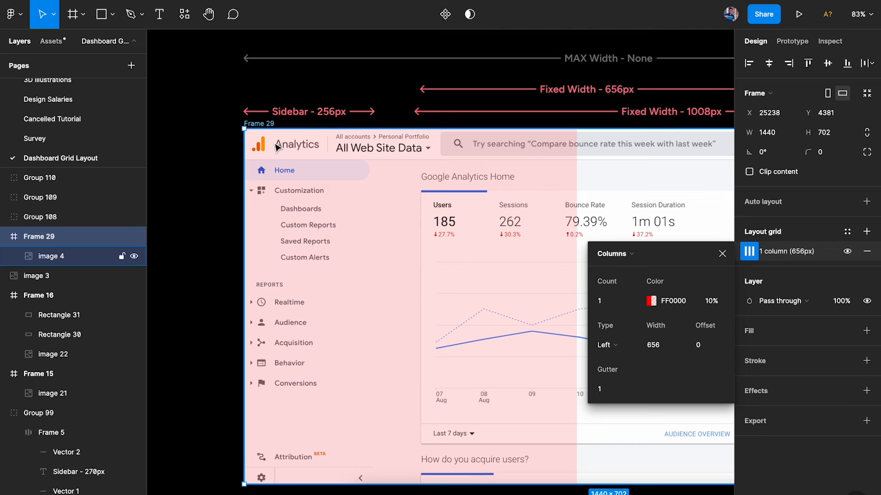
# - Offset Frame 29's column by the sidebar's 256 px width
pyautogui.click(711, 345)
pyautogui.write('256')
pyautogui.scroll(3, 376, 102)
pyautogui.write('+')
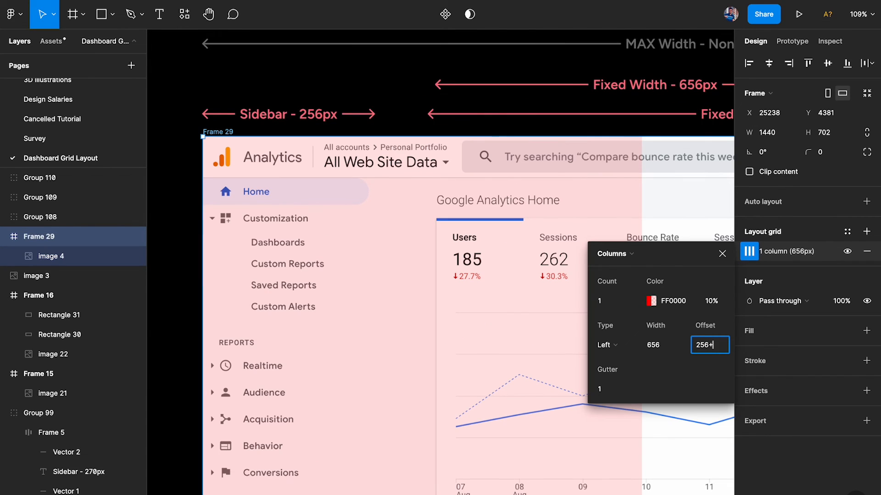
pyautogui.press('Return')
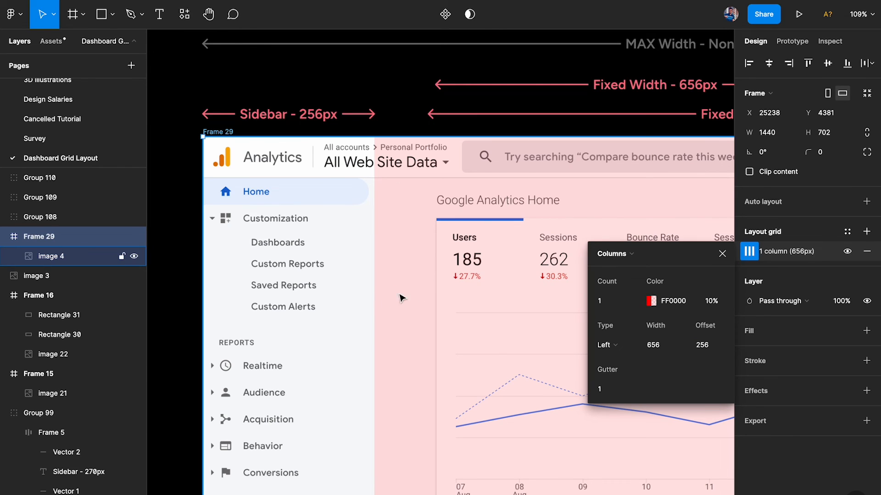
# - Check the Sidebar annotation's width and increase the column offset of Frame 29's grid to 336
pyautogui.click(321, 114)
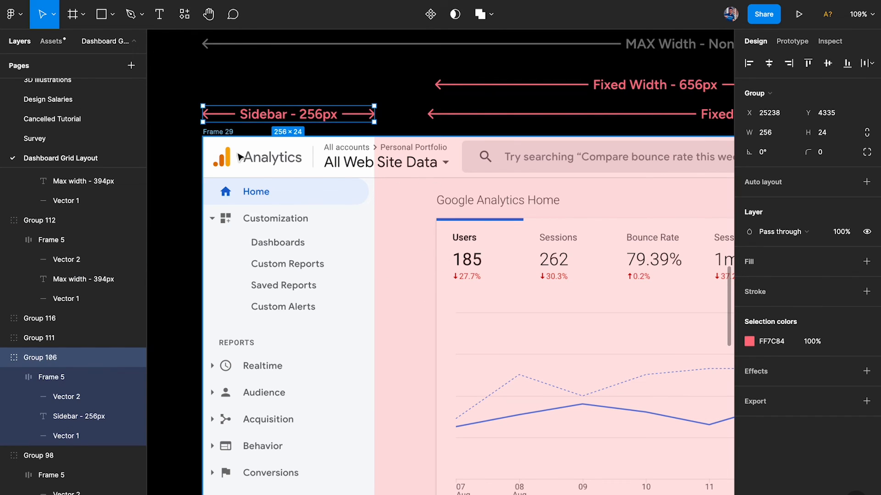
pyautogui.click(216, 132)
pyautogui.click(749, 252)
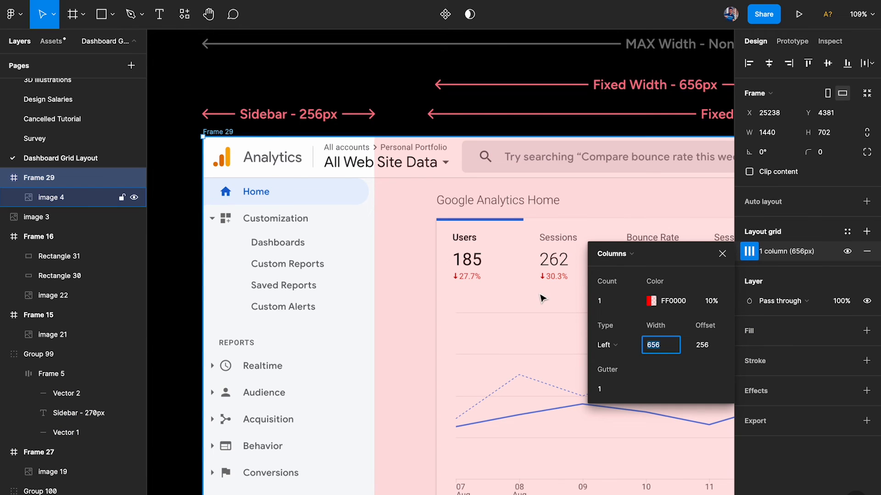
pyautogui.hscroll(2, 543, 299)
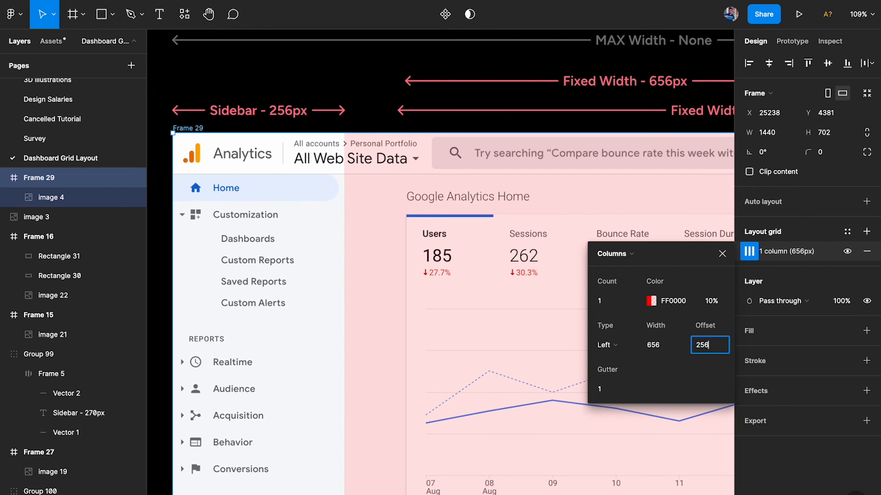
pyautogui.press('Return')
pyautogui.scroll(-3, 494, 317)
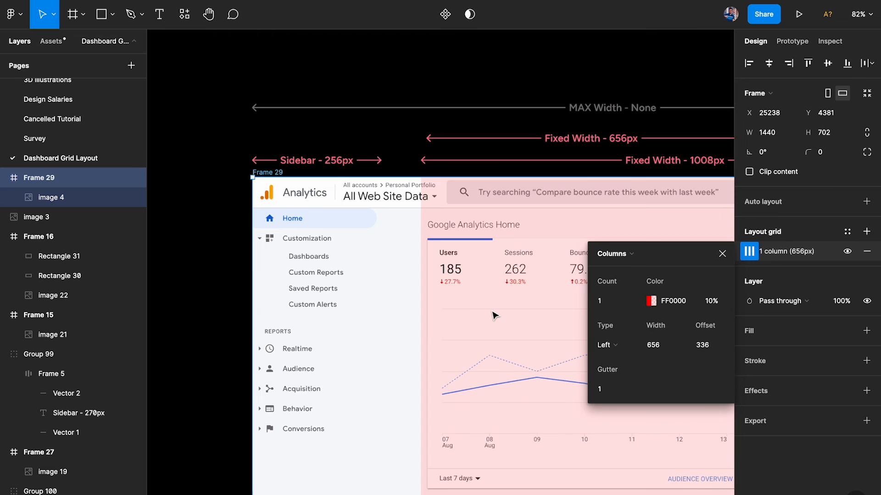
# - Compare the grid column's left edge with the Users card and check Rectangle 11's position in Frame 17
pyautogui.scroll(3, 397, 255)
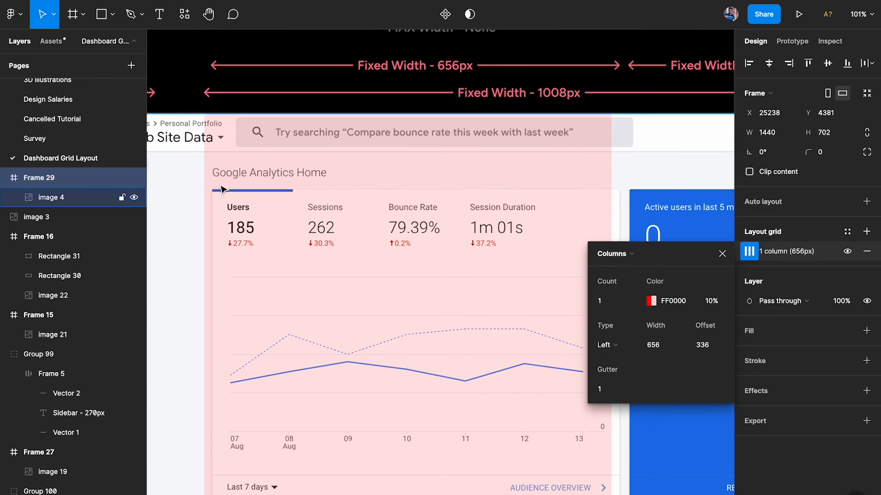
pyautogui.scroll(3, 208, 220)
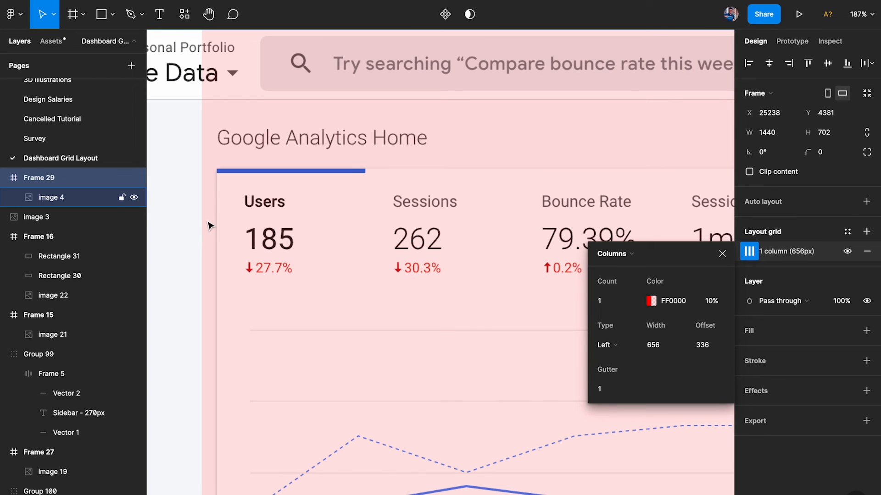
pyautogui.scroll(-10, 210, 224)
pyautogui.scroll(3, 240, 195)
pyautogui.click(237, 197)
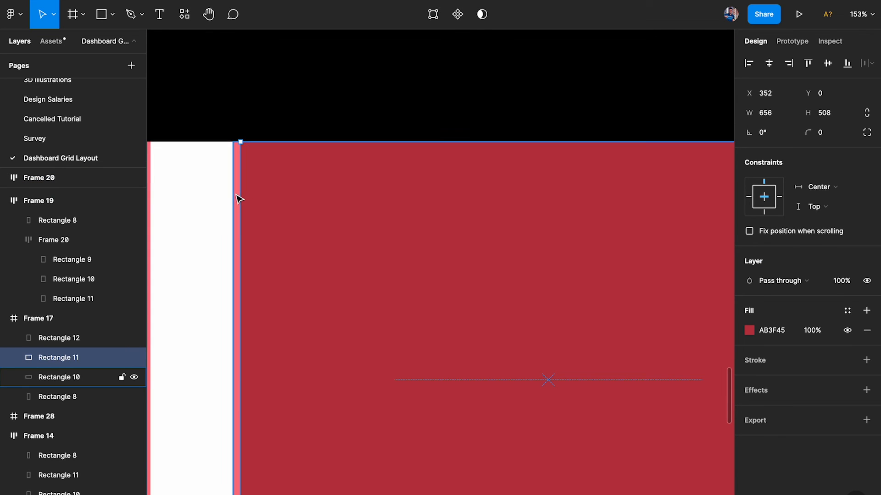
pyautogui.scroll(-3, 238, 198)
pyautogui.scroll(10, 239, 198)
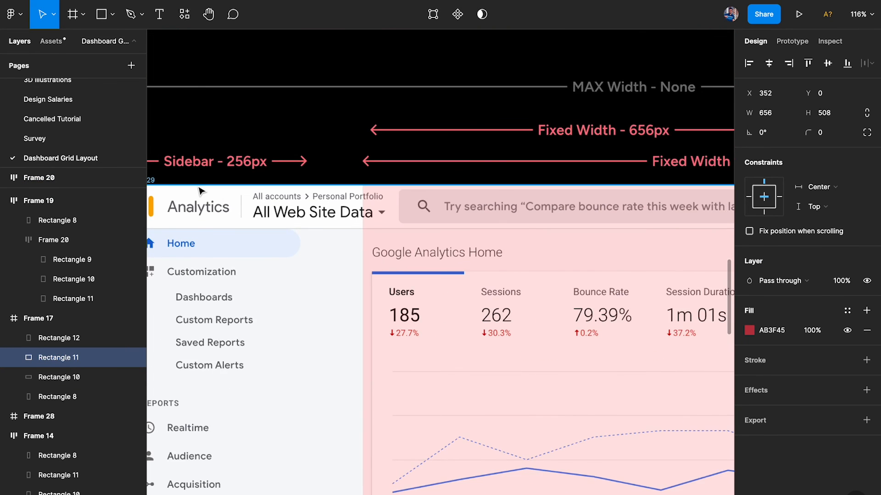
# - Increase the column offset of Frame 29's grid by 8 to 344
pyautogui.hscroll(-3, 200, 190)
pyautogui.click(216, 172)
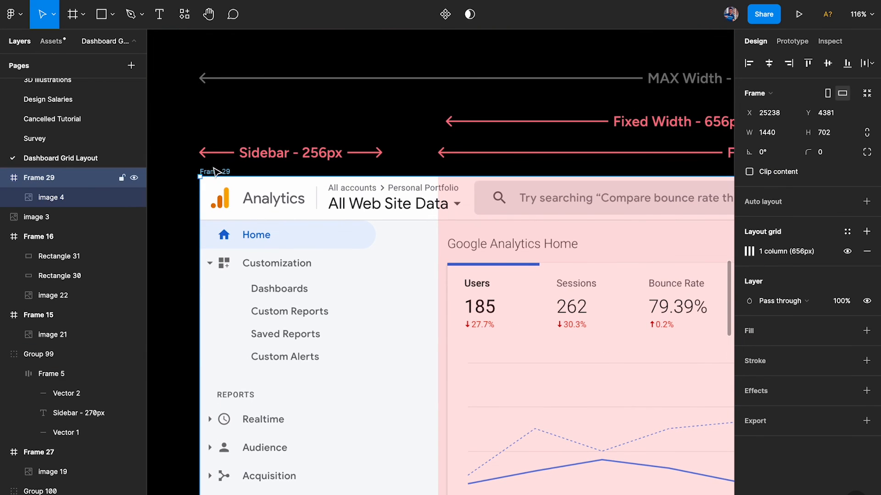
pyautogui.click(749, 251)
pyautogui.hscroll(2, 569, 298)
pyautogui.click(703, 344)
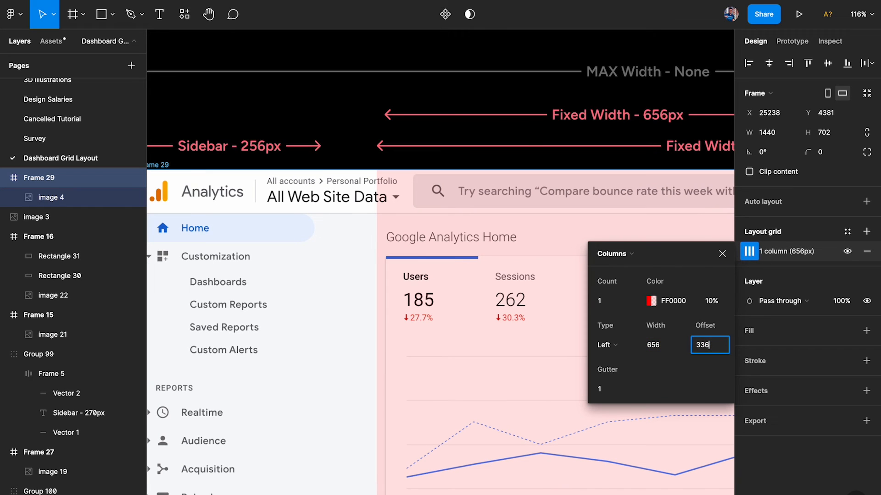
pyautogui.write('+8')
pyautogui.press('Return')
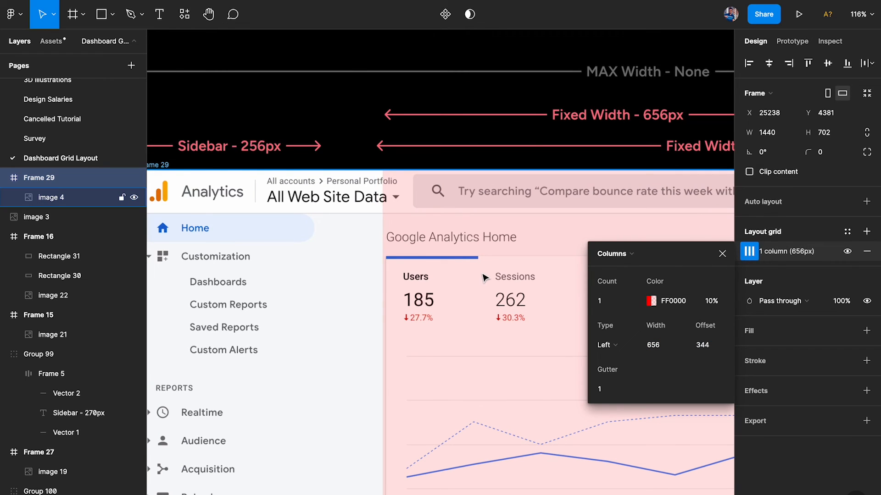
# - Fine-tune the column offset of Frame 29's grid to 348 so the column aligns with the Users card
pyautogui.scroll(5, 482, 277)
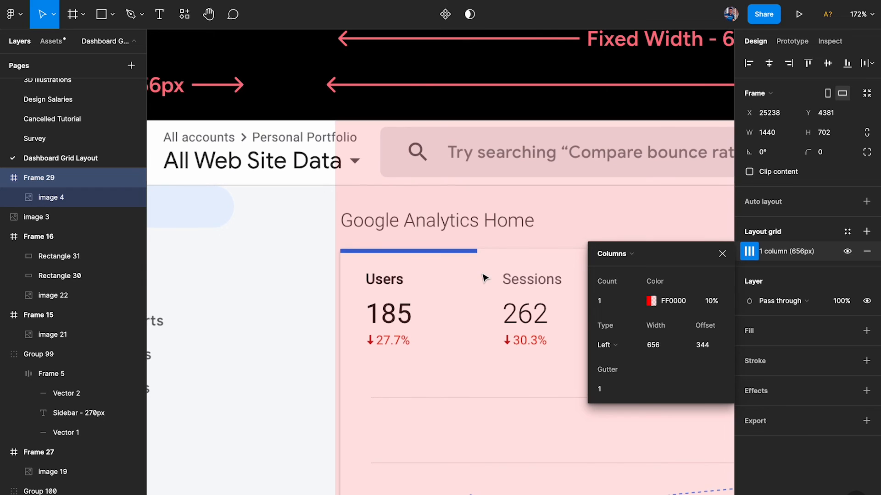
pyautogui.hscroll(-3, 378, 233)
pyautogui.hscroll(-5, 379, 233)
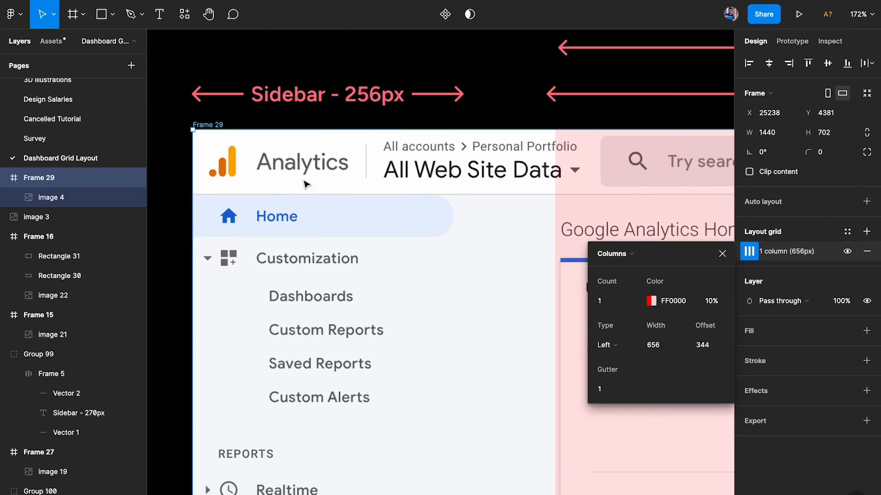
pyautogui.hscroll(5, 308, 181)
pyautogui.click(654, 345)
pyautogui.press('Down')
pyautogui.press('Down')
pyautogui.press('Down')
pyautogui.press('Tab')
pyautogui.press('Up')
pyautogui.press('Up')
pyautogui.press('Up')
pyautogui.press('Up')
pyautogui.press('Up')
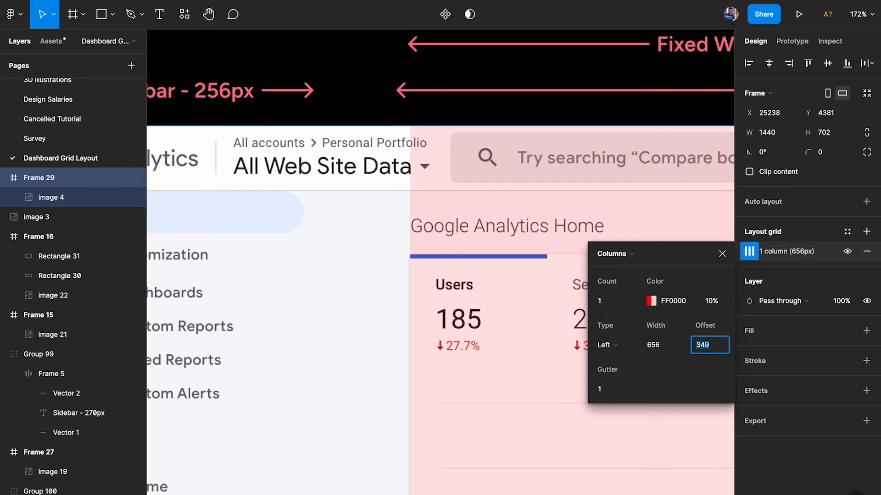
pyautogui.scroll(5, 471, 303)
pyautogui.press('Down')
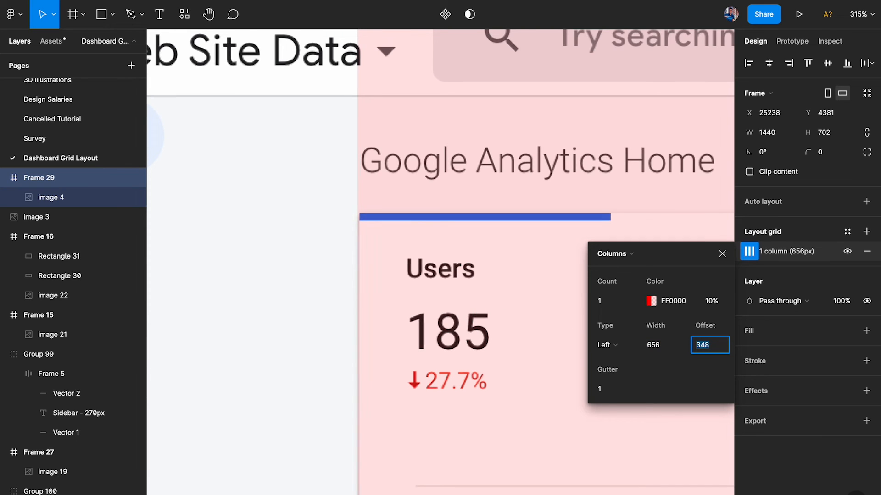
pyautogui.scroll(-5, 565, 331)
pyautogui.scroll(4, 354, 348)
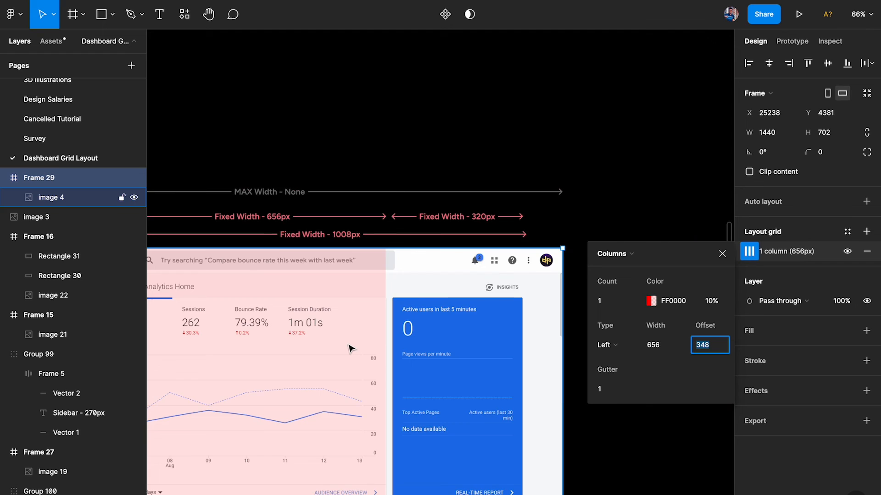
# - Nudge the column offset of Frame 29's grid to 349 and close the grid settings
pyautogui.press('Up')
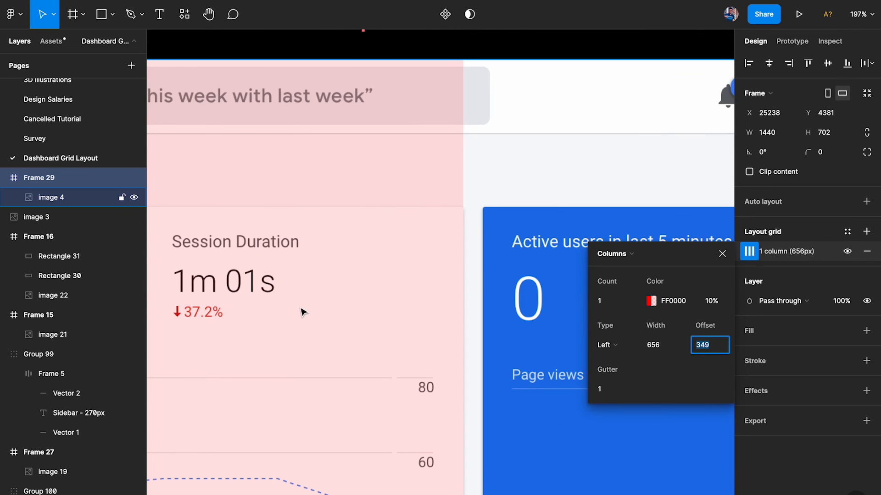
pyautogui.scroll(-3, 301, 311)
pyautogui.hscroll(5, 449, 281)
pyautogui.scroll(-3, 448, 281)
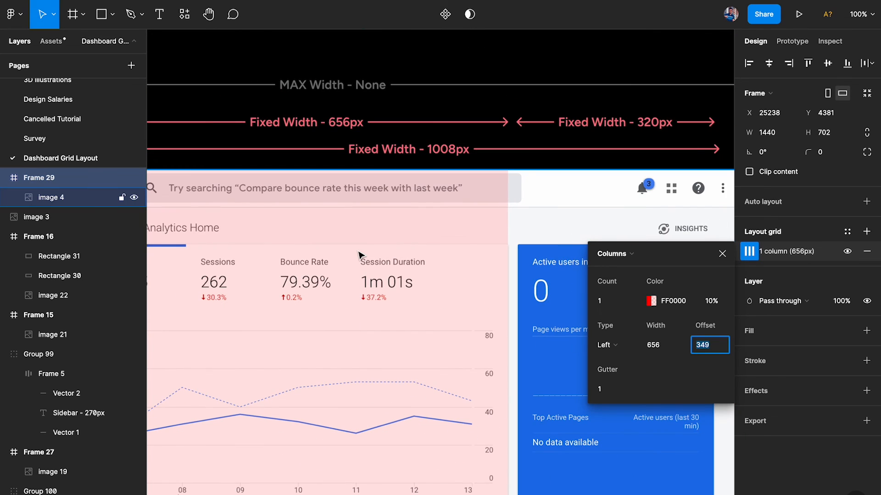
pyautogui.click(722, 254)
# - Add a second layout grid to Frame 29 and make it a Columns grid with a count of 1
pyautogui.click(866, 231)
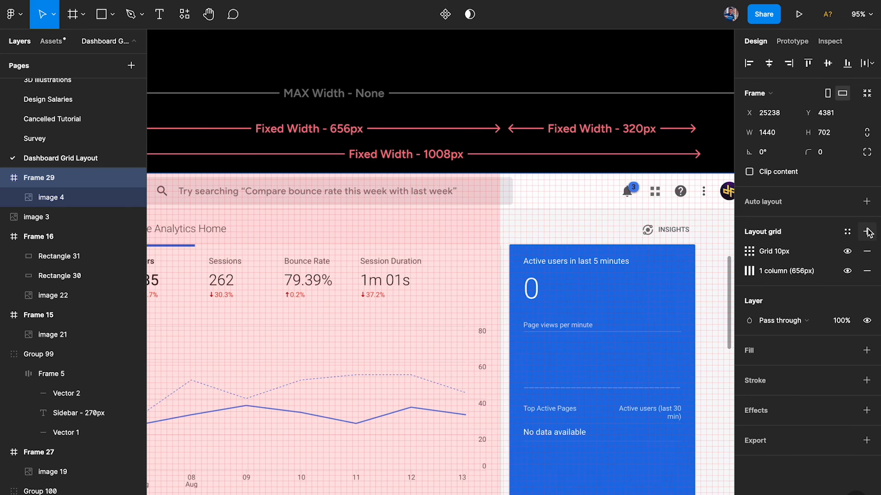
pyautogui.click(748, 255)
pyautogui.click(605, 254)
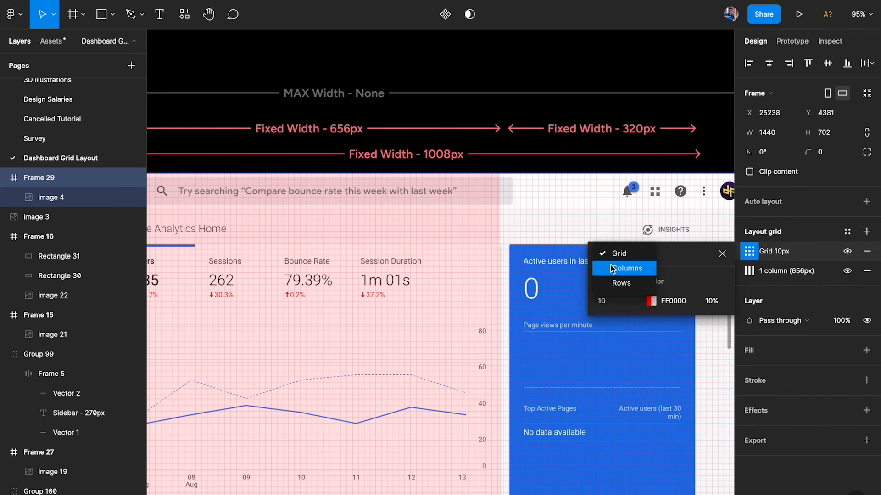
pyautogui.click(610, 265)
pyautogui.write('1')
pyautogui.press('Return')
# - Align Frame 29's second grid column to the Right, with a gutter of 1 and a width of 320
pyautogui.click(620, 345)
pyautogui.click(622, 317)
pyautogui.click(613, 390)
pyautogui.write('1')
pyautogui.press('Return')
pyautogui.click(671, 347)
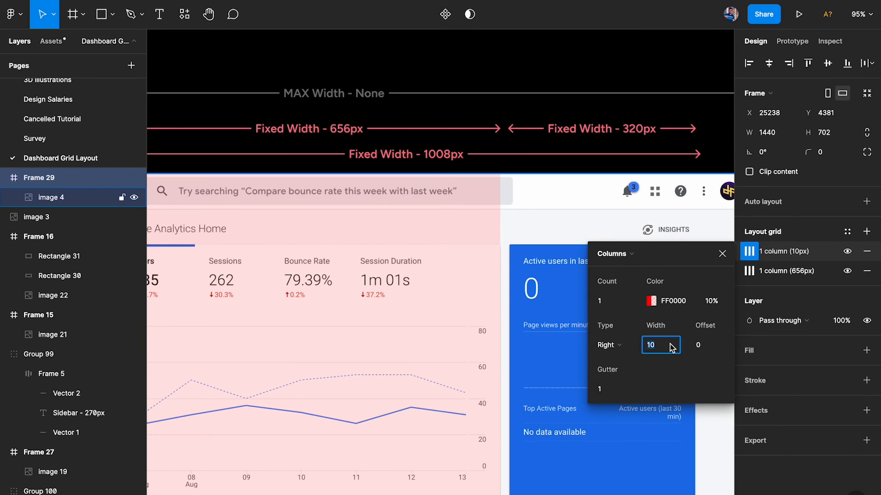
pyautogui.write('320')
pyautogui.press('Return')
pyautogui.hscroll(5, 468, 328)
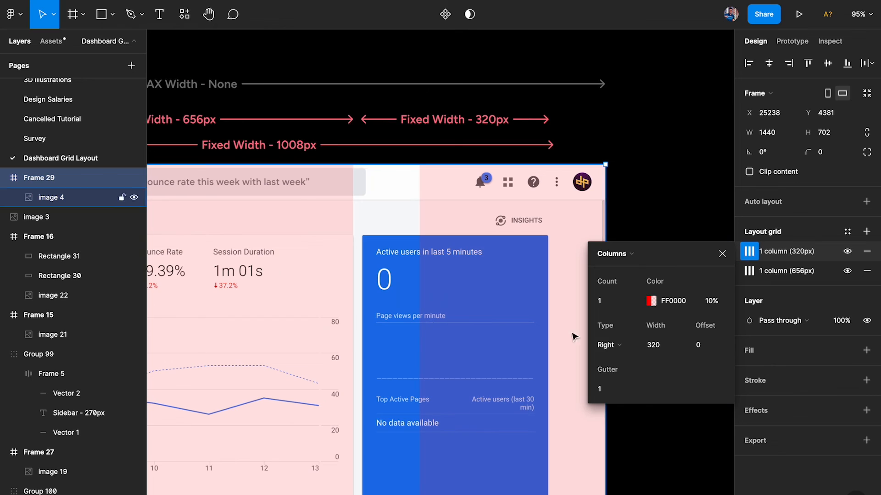
# - Increase the offset of Frame 29's 320 px column to 100 so it covers the blue Active users card, and close its settings
pyautogui.click(702, 347)
pyautogui.hotkey('shift', 'Up')
pyautogui.hotkey('shift', 'Up')
pyautogui.hotkey('shift', 'Up')
pyautogui.hotkey('shift', 'Up')
pyautogui.hotkey('shift', 'Up')
pyautogui.hotkey('shift', 'Up')
pyautogui.hotkey('shift', 'Up')
pyautogui.hotkey('shift', 'Up')
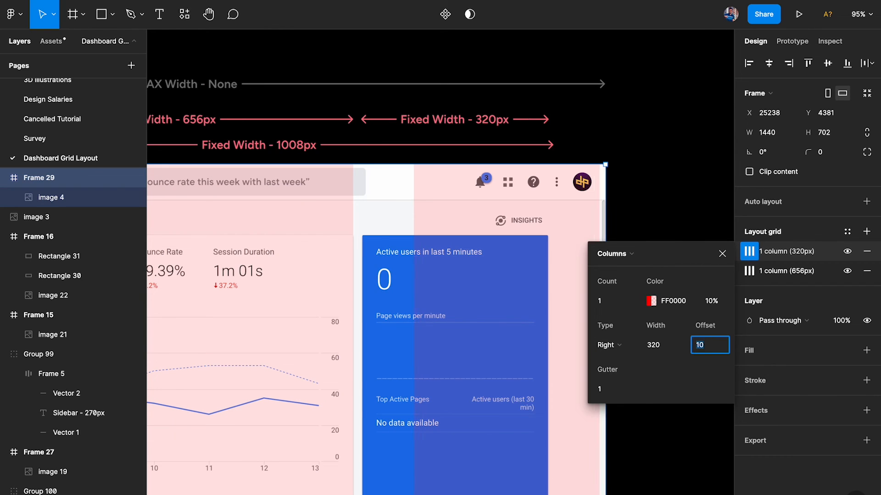
pyautogui.hotkey('shift', 'Up')
pyautogui.hotkey('shift', 'Up')
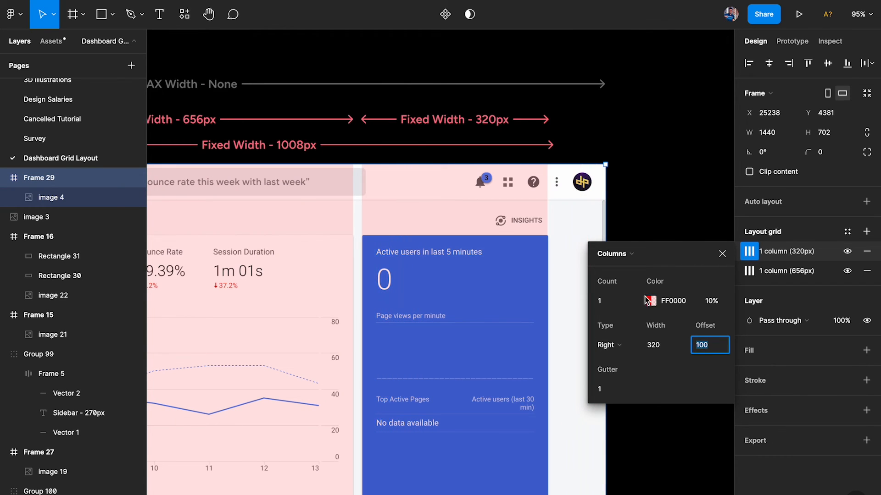
pyautogui.click(748, 252)
pyautogui.scroll(-5, 698, 226)
pyautogui.hscroll(-5, 360, 266)
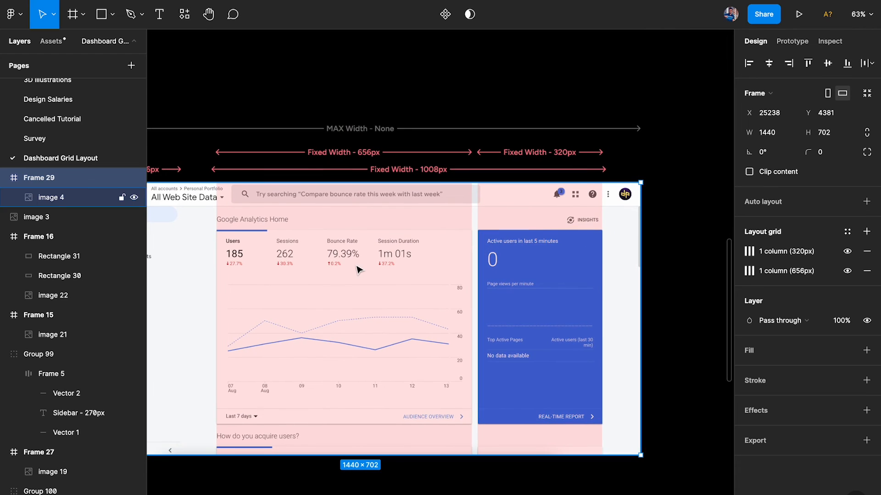
pyautogui.hscroll(2, 522, 289)
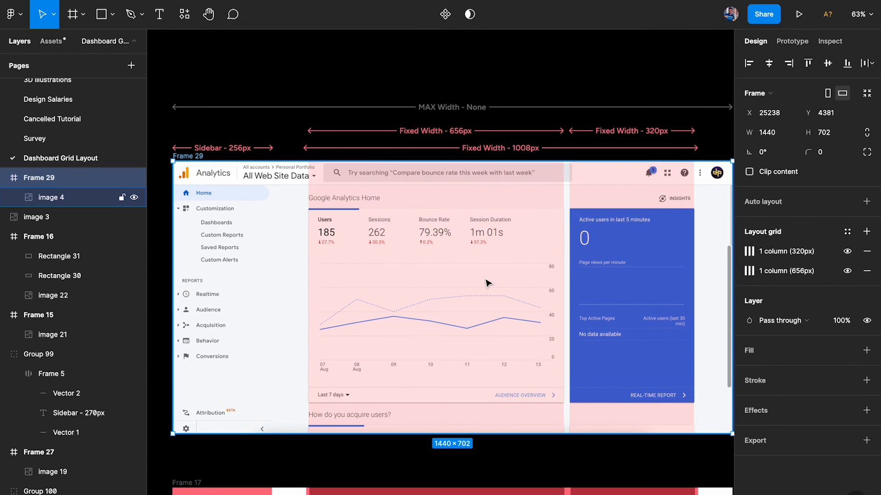
# - Switch to the browser and narrow the Google Analytics responsive preview to 1253 px, then widen it again to study the card reflow
pyautogui.scroll(5, 448, 244)
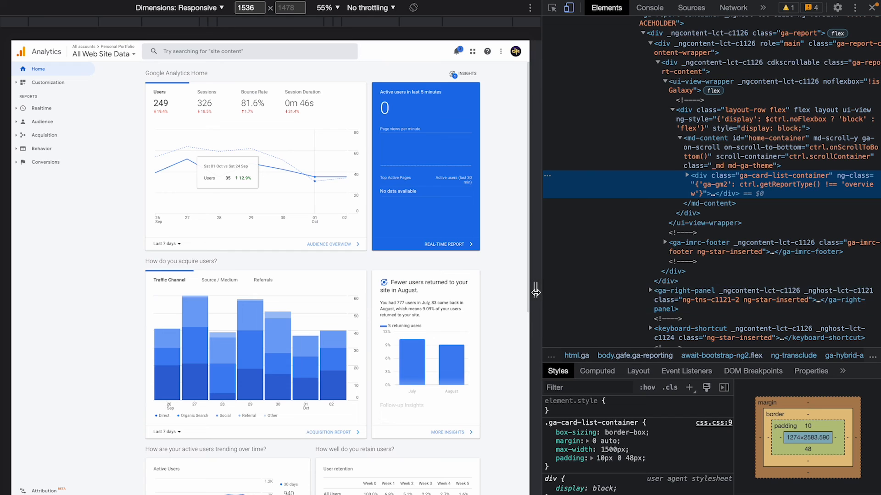
pyautogui.moveTo(536, 292); pyautogui.dragTo(488, 292)
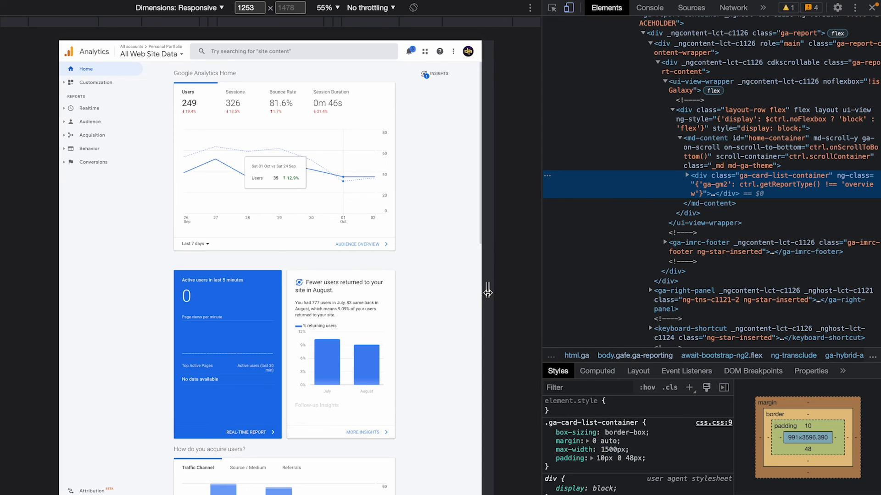
pyautogui.moveTo(488, 292); pyautogui.dragTo(535, 289)
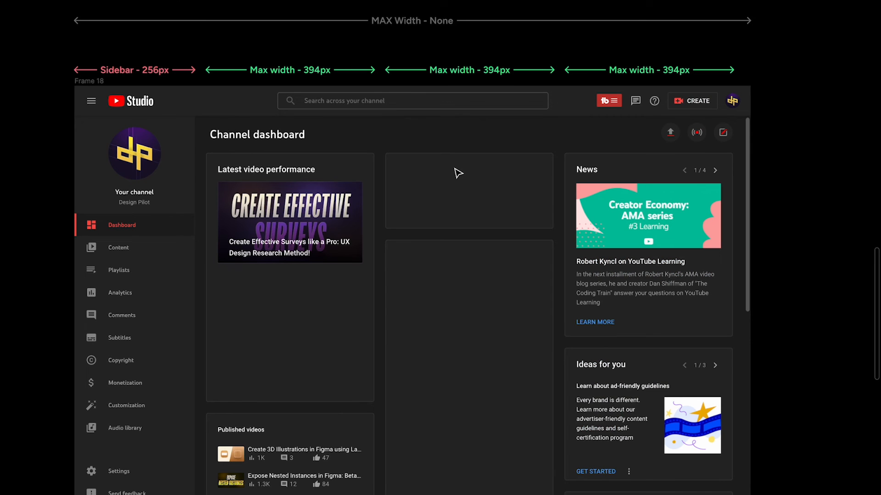
# - Examine the MAX Width, Sidebar and three Max width annotations above Frame 18, and the block layout in Frame 19 below it
pyautogui.scroll(1, 458, 173)
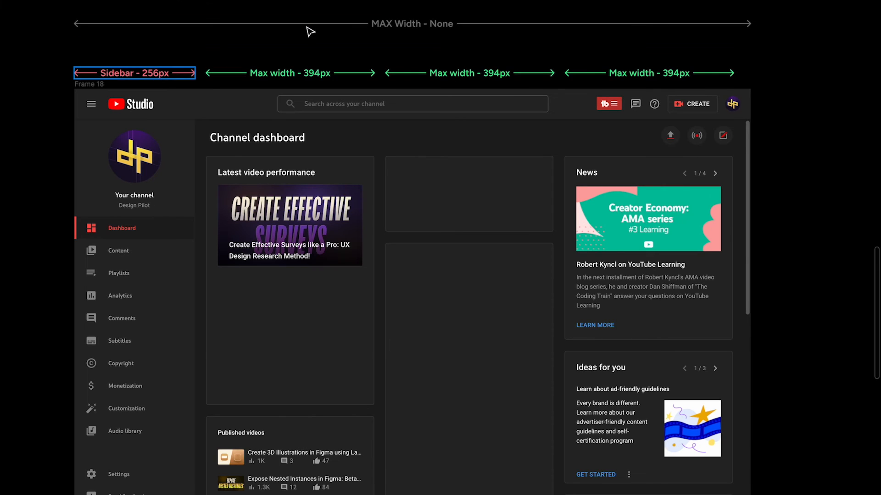
pyautogui.click(407, 27)
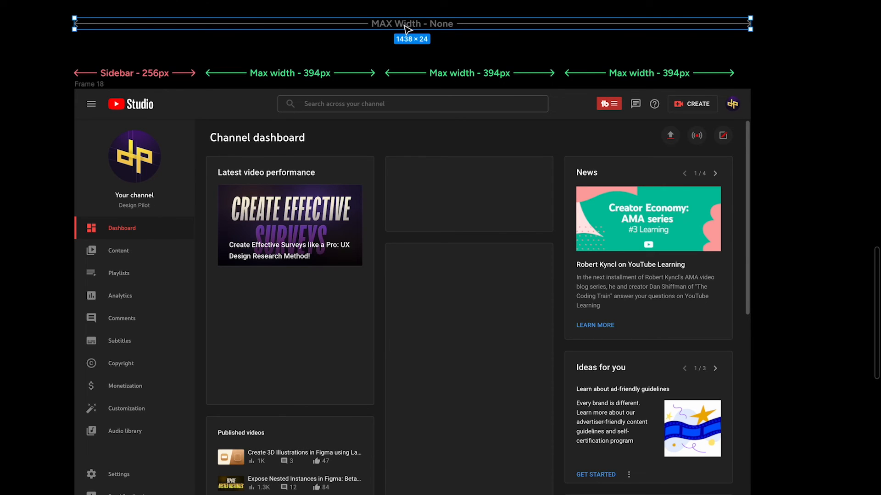
pyautogui.click(110, 75)
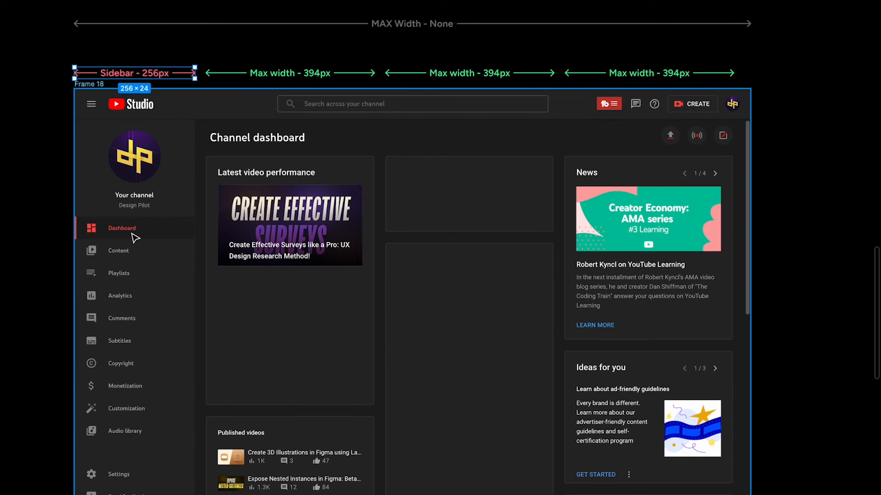
pyautogui.click(274, 78)
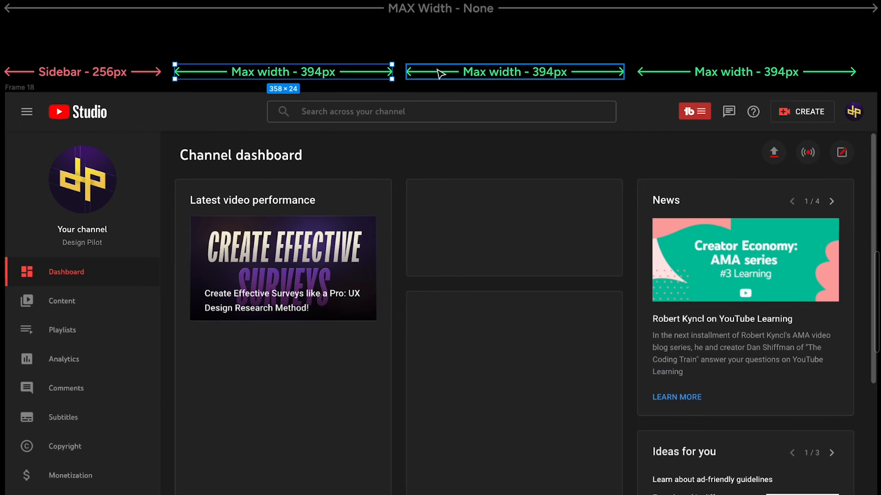
pyautogui.keyDown('shift'); pyautogui.click(470, 74); pyautogui.keyUp('shift')
pyautogui.keyDown('shift'); pyautogui.click(602, 73); pyautogui.keyUp('shift')
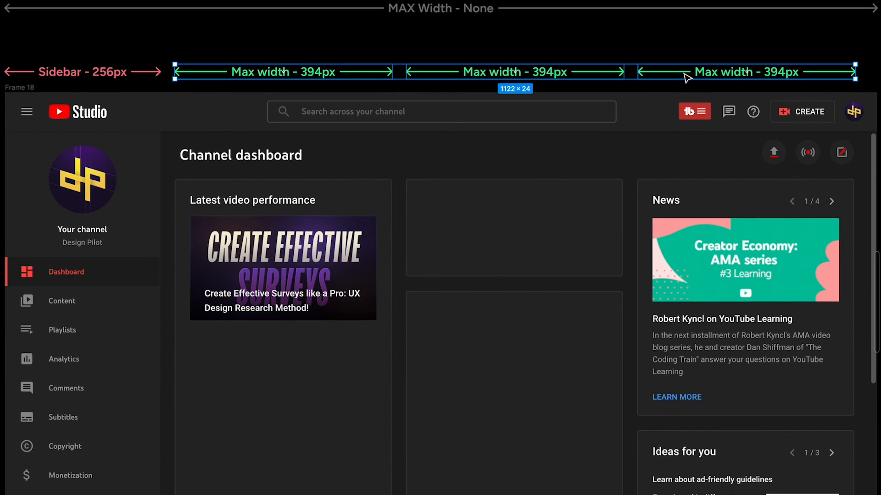
pyautogui.click(367, 77)
pyautogui.click(523, 78)
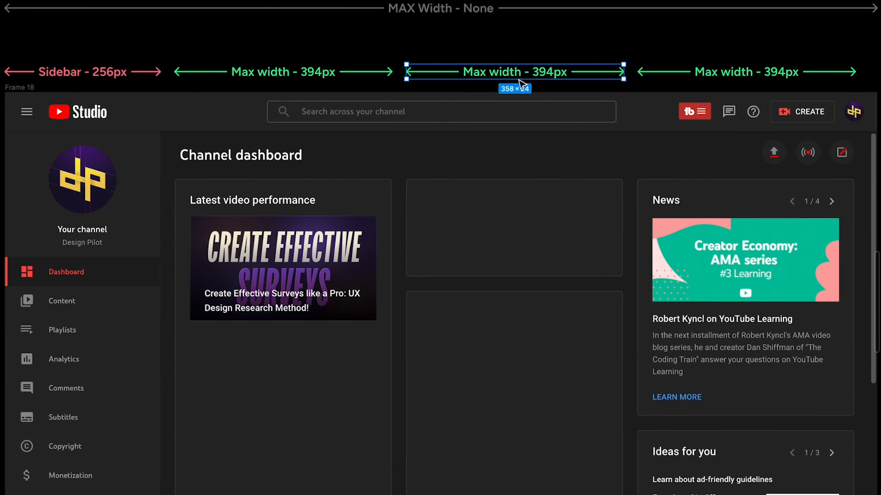
pyautogui.keyDown('shift'); pyautogui.click(755, 78); pyautogui.keyUp('shift')
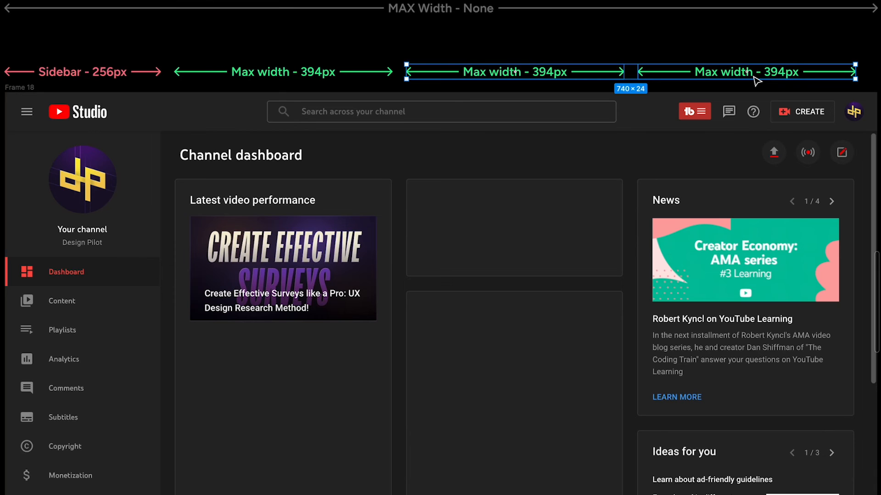
pyautogui.scroll(-5, 756, 79)
pyautogui.scroll(-4, 755, 80)
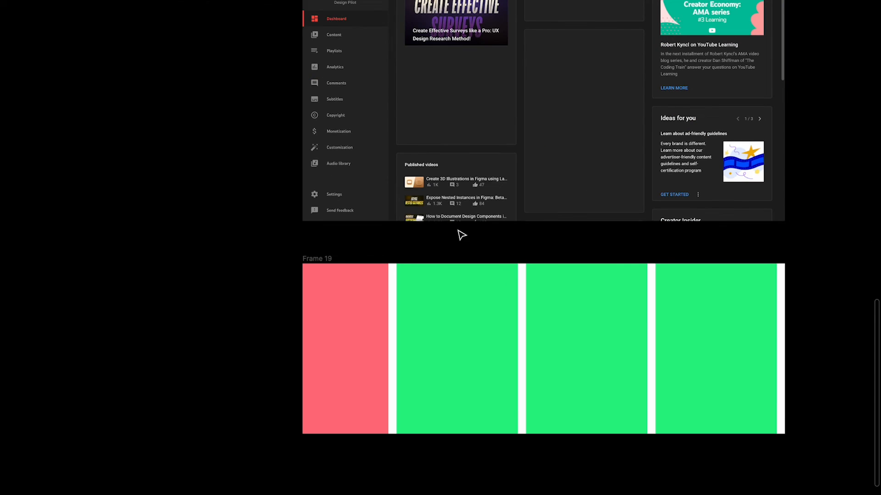
pyautogui.scroll(3, 462, 235)
pyautogui.scroll(3, 462, 235)
pyautogui.hscroll(3, 462, 235)
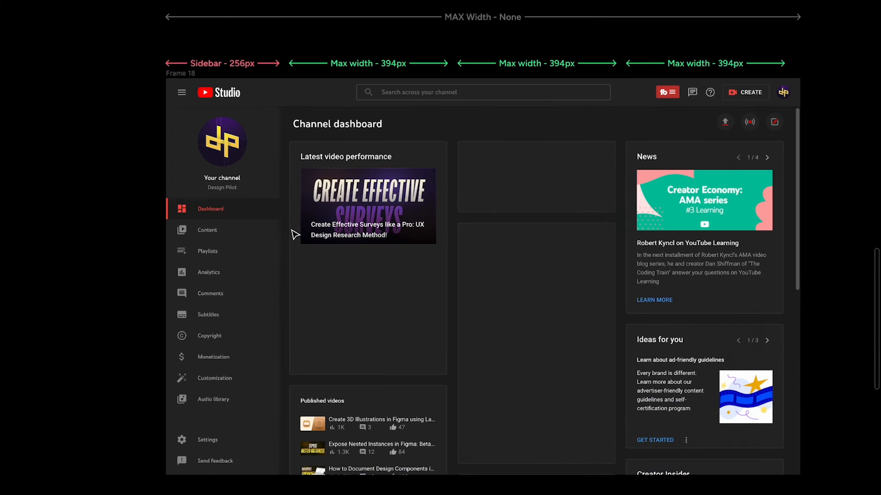
# - Show the interface again and add a Columns layout grid to Frame 18 with a count of 3 and type Left
pyautogui.click(187, 76)
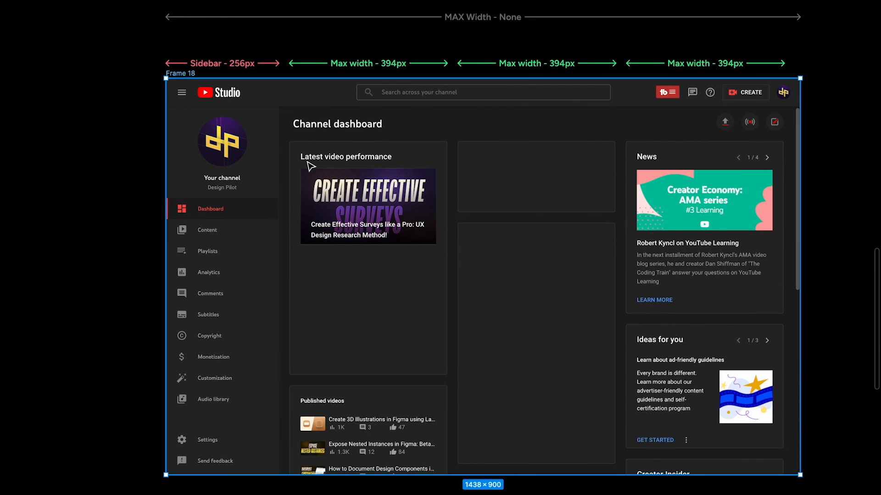
pyautogui.hotkey('ctrl', '\\')
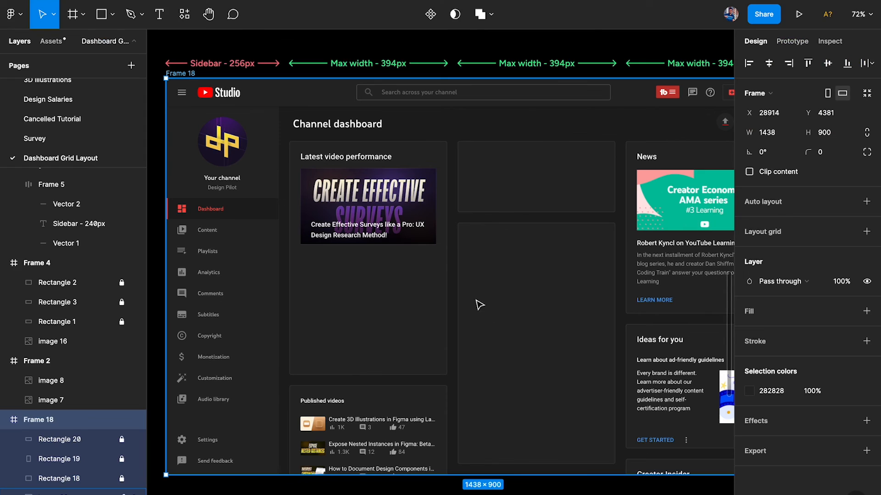
pyautogui.click(867, 232)
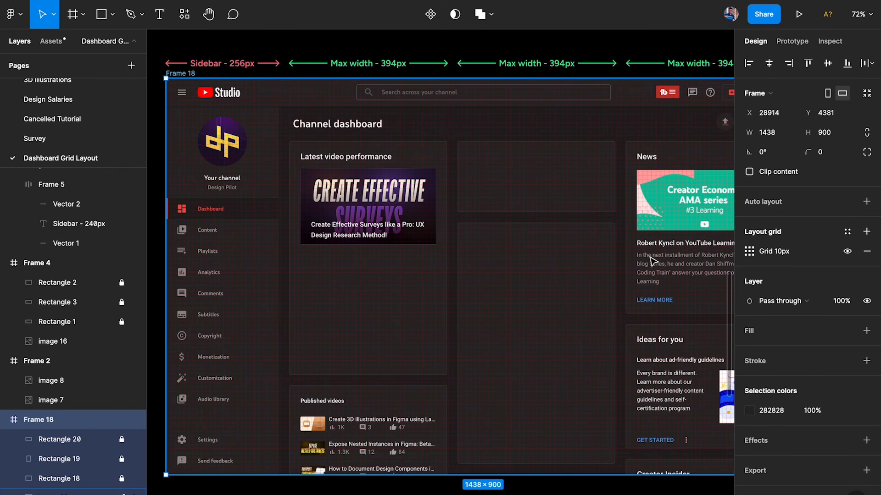
pyautogui.click(750, 252)
pyautogui.click(602, 253)
pyautogui.click(610, 269)
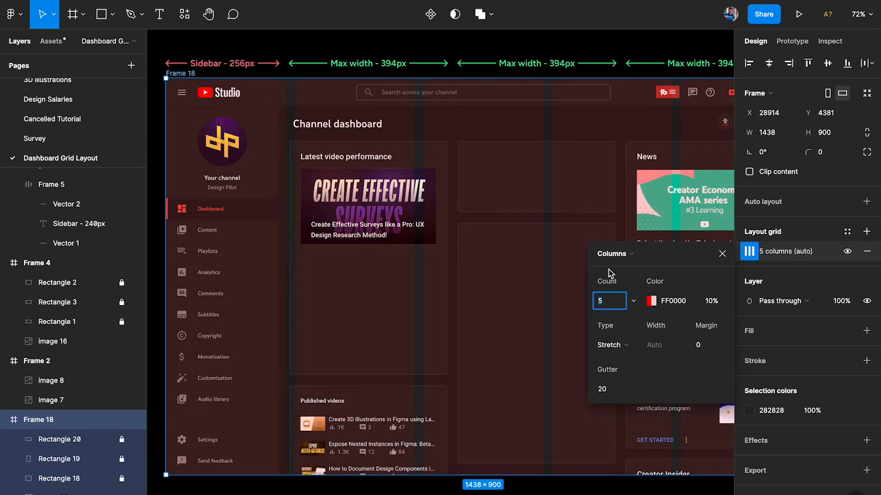
pyautogui.write('3')
pyautogui.press('Return')
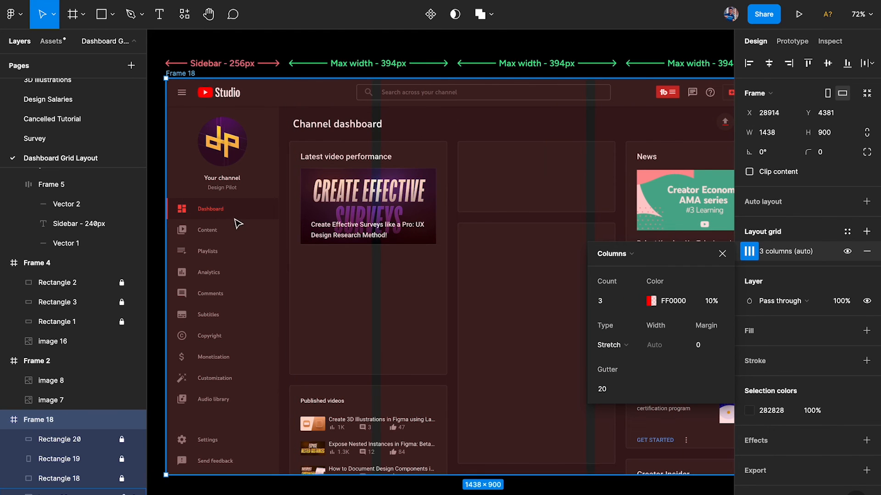
pyautogui.scroll(5, 192, 129)
pyautogui.click(626, 346)
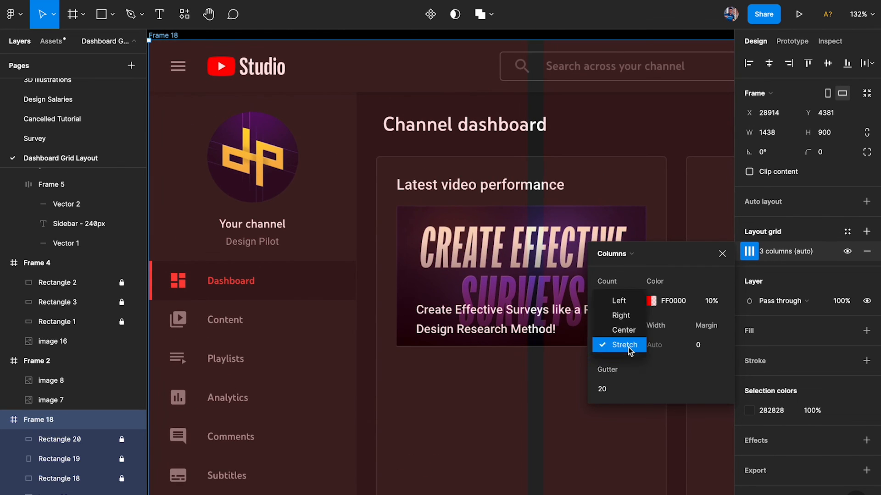
pyautogui.click(618, 301)
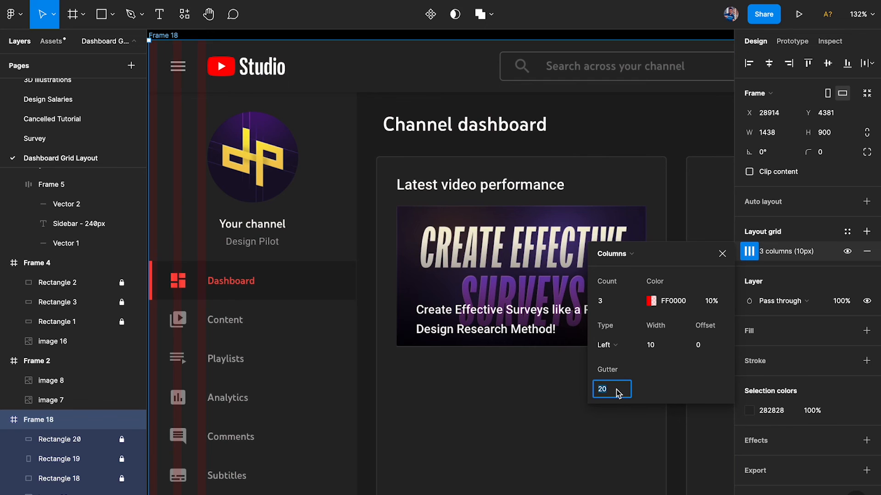
# - Measure the gap between Frame 18's sidebar and first card with a temporary rectangle, and delete the rectangle
pyautogui.click(353, 305)
pyautogui.scroll(5, 354, 305)
pyautogui.scroll(5, 367, 280)
pyautogui.press('r')
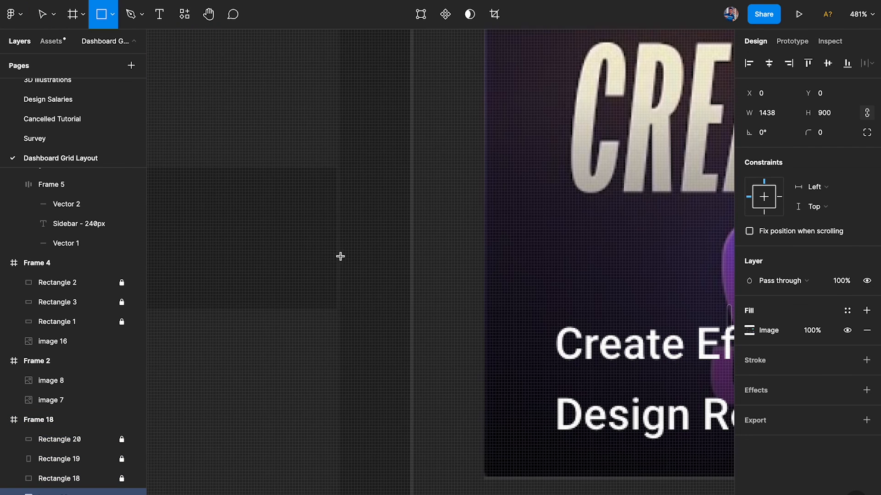
pyautogui.moveTo(341, 252); pyautogui.dragTo(415, 308)
pyautogui.press('Delete')
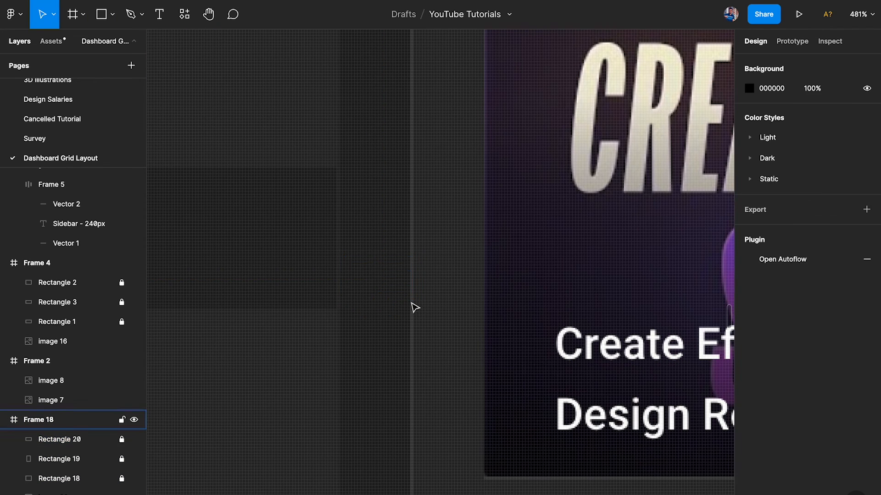
pyautogui.scroll(-10, 411, 303)
pyautogui.scroll(-3, 411, 303)
pyautogui.hscroll(1, 411, 303)
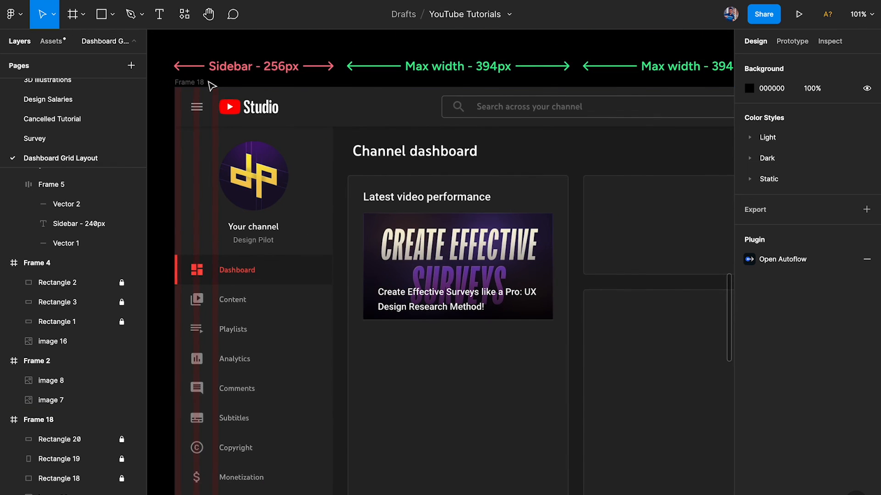
# - Set the gutter of Frame 18's three-column grid to 24
pyautogui.click(196, 83)
pyautogui.click(749, 252)
pyautogui.click(606, 389)
pyautogui.write('24')
pyautogui.press('Return')
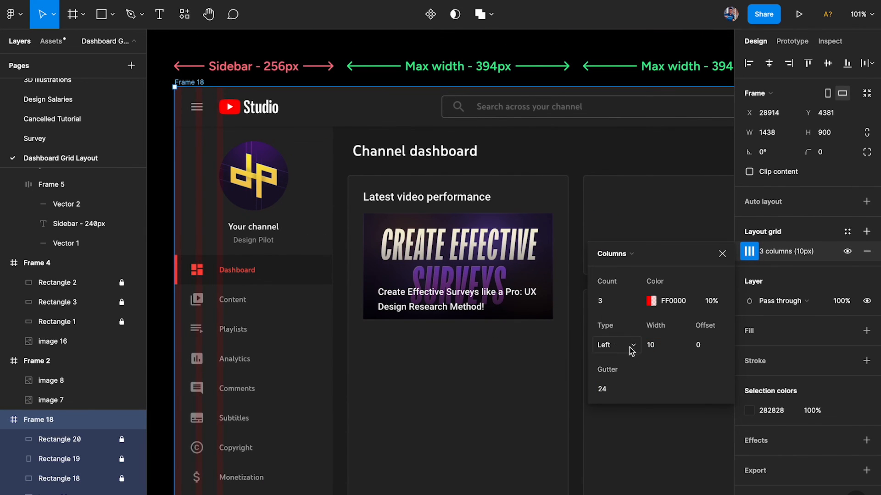
# - Set the column offset of Frame 18's grid to 256 for the sidebar, and add the 24 px gap to make it 280
pyautogui.click(712, 349)
pyautogui.press('Return')
pyautogui.click(722, 349)
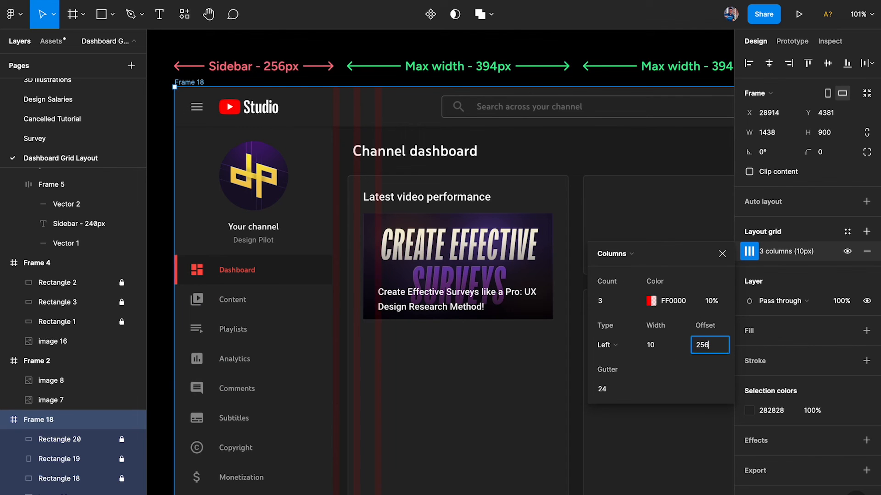
pyautogui.press('Return')
# - Set the width of Frame 18's three grid columns to 358 so they match the card columns
pyautogui.scroll(-5, 577, 343)
pyautogui.hscroll(1, 577, 344)
pyautogui.click(660, 345)
pyautogui.hotkey('shift', 'Up')
pyautogui.hotkey('shift', 'Up')
pyautogui.hotkey('shift', 'Up')
pyautogui.hotkey('shift', 'Up')
pyautogui.hotkey('shift', 'Up')
pyautogui.hotkey('shift', 'Up')
pyautogui.hotkey('shift', 'Up')
pyautogui.hotkey('shift', 'Up')
pyautogui.hotkey('shift', 'Up')
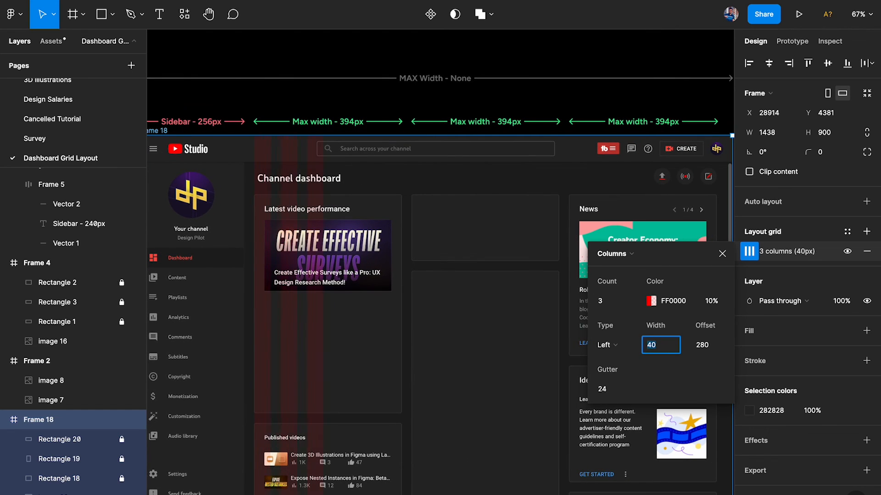
pyautogui.hotkey('shift', 'Up')
pyautogui.hotkey('shift', 'Up')
pyautogui.hotkey('shift', 'Up')
pyautogui.hotkey('shift', 'Up')
pyautogui.hotkey('shift', 'Up')
pyautogui.hotkey('shift', 'Up')
pyautogui.hotkey('shift', 'Up')
pyautogui.hotkey('shift', 'Up')
pyautogui.hotkey('shift', 'Up')
pyautogui.hotkey('shift', 'Up')
pyautogui.hotkey('shift', 'Up')
pyautogui.hotkey('shift', 'Up')
pyautogui.hotkey('shift', 'Up')
pyautogui.hotkey('shift', 'Up')
pyautogui.hotkey('shift', 'Up')
pyautogui.hotkey('shift', 'Up')
pyautogui.hotkey('shift', 'Up')
pyautogui.hotkey('shift', 'Up')
pyautogui.hotkey('shift', 'Up')
pyautogui.hotkey('shift', 'Up')
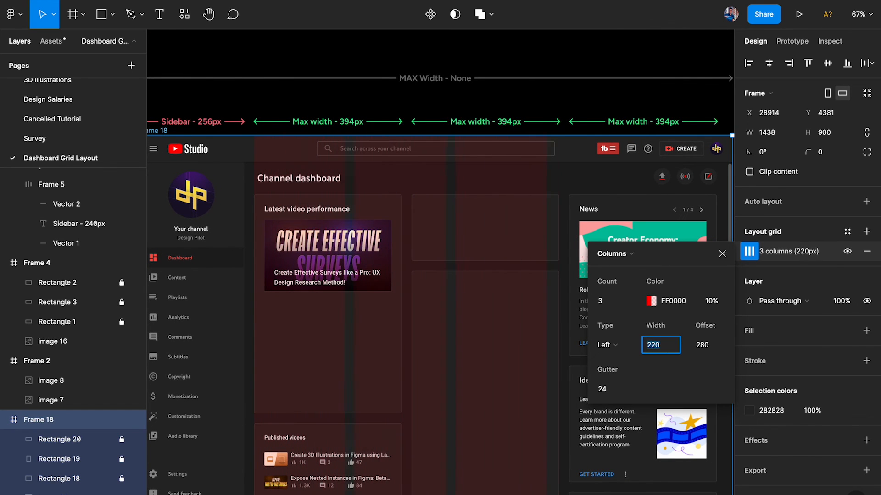
pyautogui.hotkey('shift', 'Up')
pyautogui.hotkey('shift', 'Up')
pyautogui.hotkey('shift', 'Up')
pyautogui.hotkey('shift', 'Down')
pyautogui.keyDown('ctrl'); pyautogui.scroll(5, 454, 232); pyautogui.keyUp('ctrl')
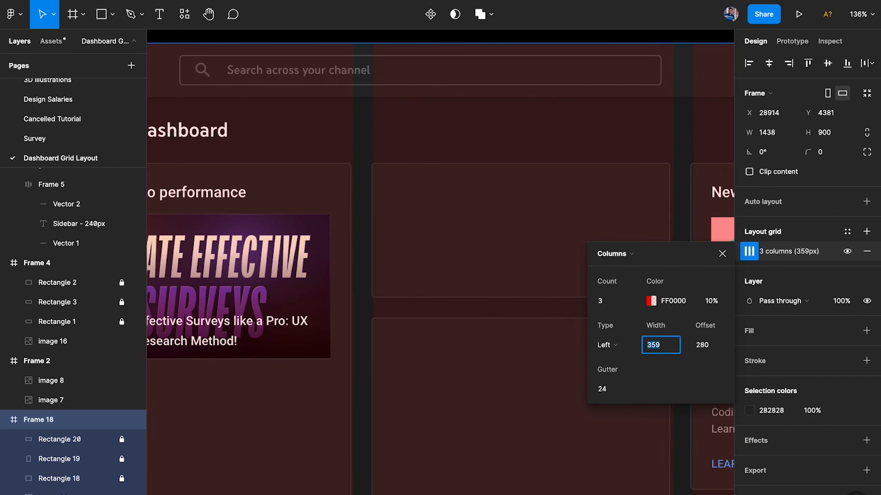
pyautogui.press('Down')
pyautogui.keyDown('ctrl'); pyautogui.scroll(5, 497, 238); pyautogui.keyUp('ctrl')
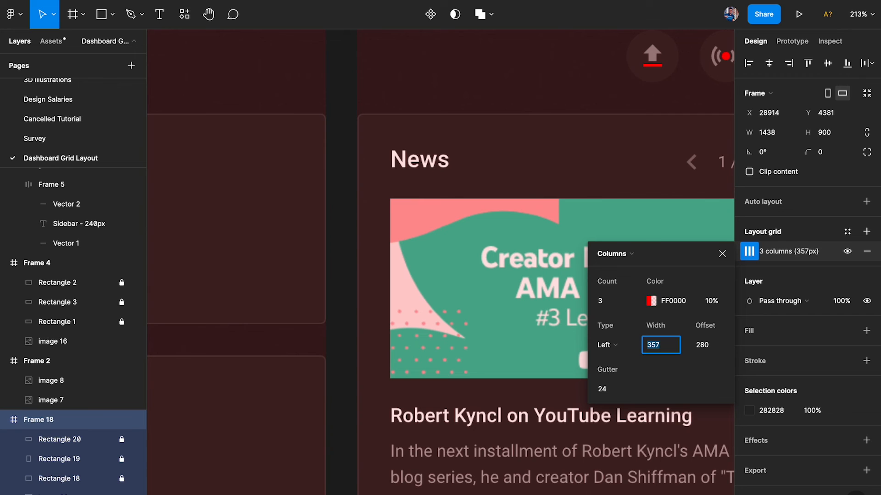
pyautogui.keyDown('ctrl'); pyautogui.scroll(-5, 339, 131); pyautogui.keyUp('ctrl')
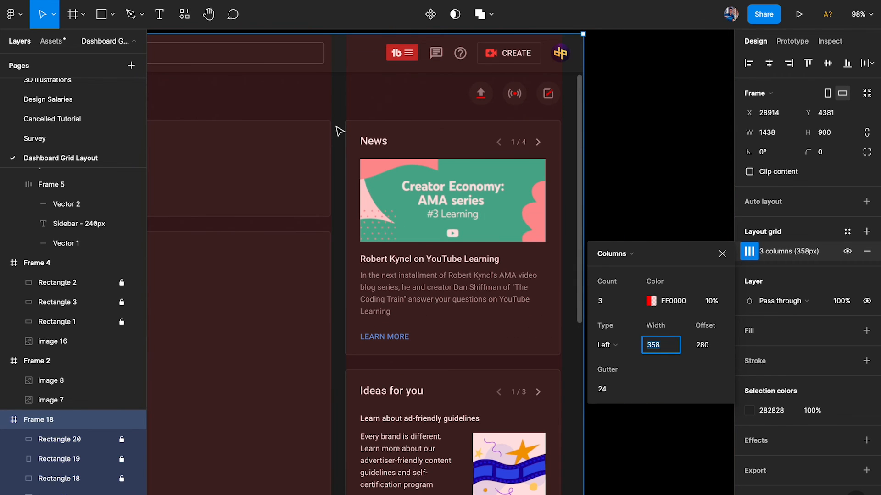
# - Hide the interface and check Frame 18's three-column grid against the YouTube Studio cards
pyautogui.hotkey('ctrl', '\\')
pyautogui.keyDown('ctrl'); pyautogui.scroll(-3, 338, 131); pyautogui.keyUp('ctrl')
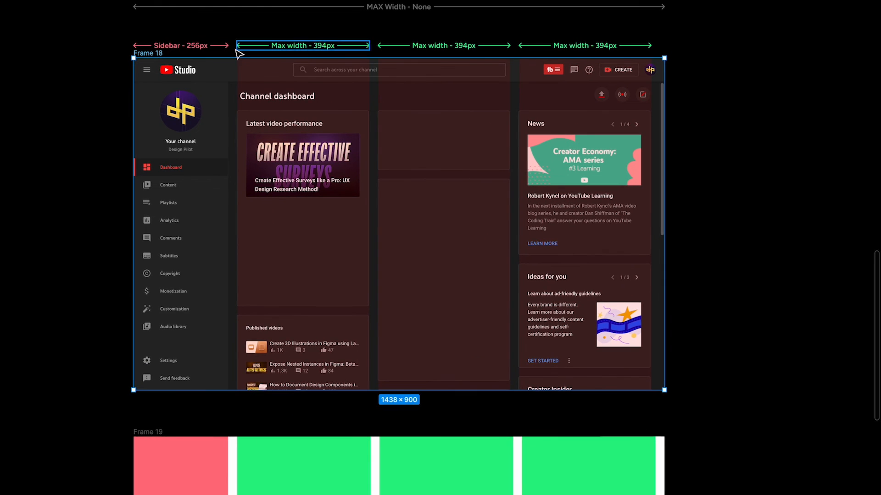
pyautogui.keyDown('ctrl'); pyautogui.scroll(2, 163, 55); pyautogui.keyUp('ctrl')
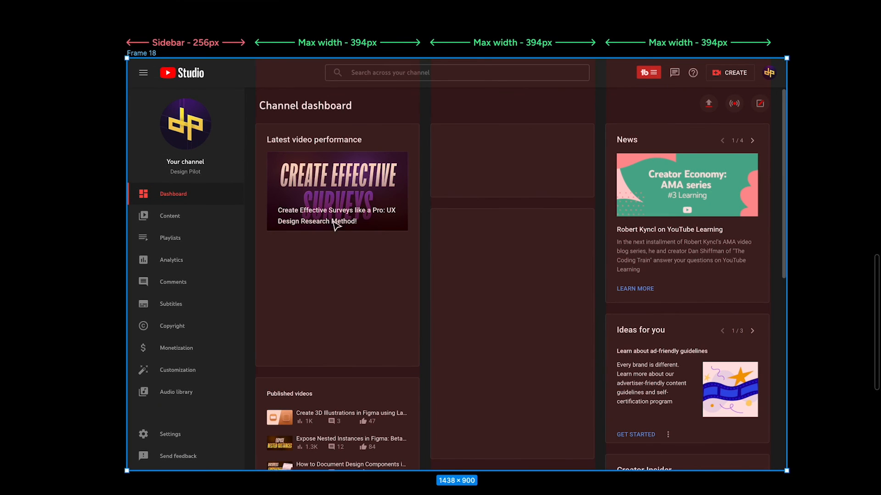
pyautogui.hotkey('ctrl', '\\')
pyautogui.hotkey('ctrl', '\\')
# - Examine the sidebar, overall maximum, variable and right-column width annotations above the Channel analytics dashboard
pyautogui.keyDown('ctrl'); pyautogui.scroll(3, 658, 337); pyautogui.keyUp('ctrl')
pyautogui.scroll(3, 576, 94)
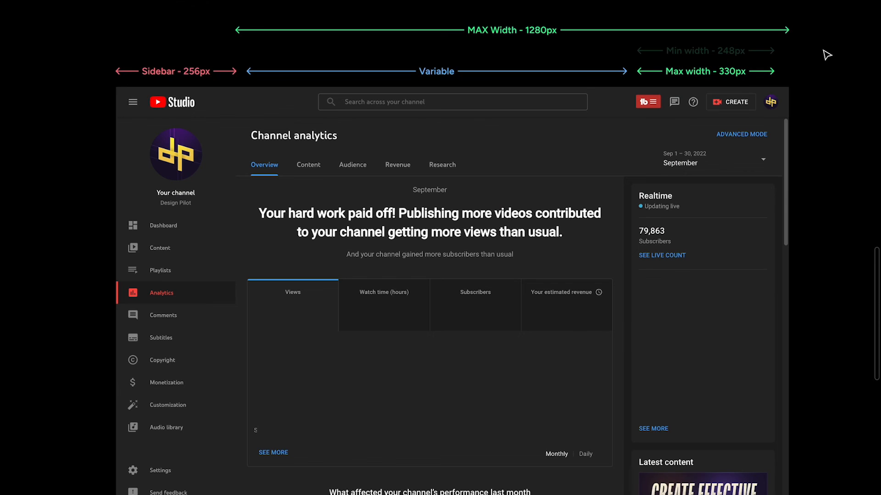
pyautogui.click(198, 74)
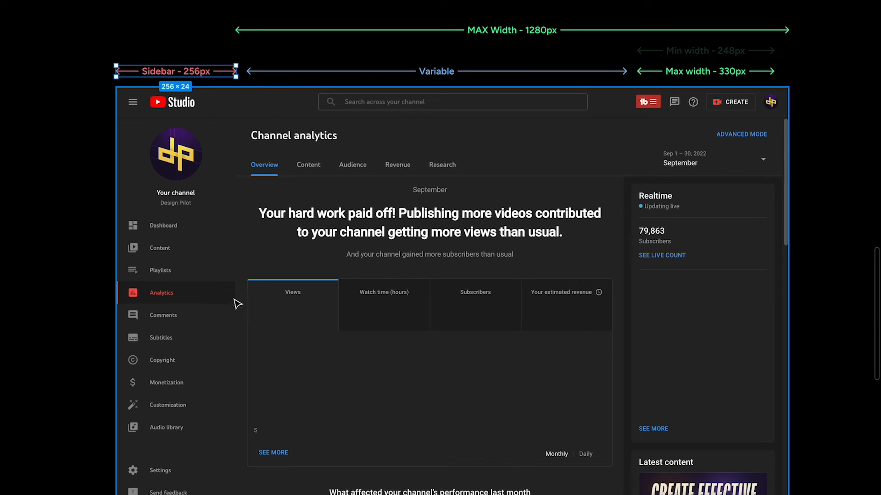
pyautogui.click(525, 36)
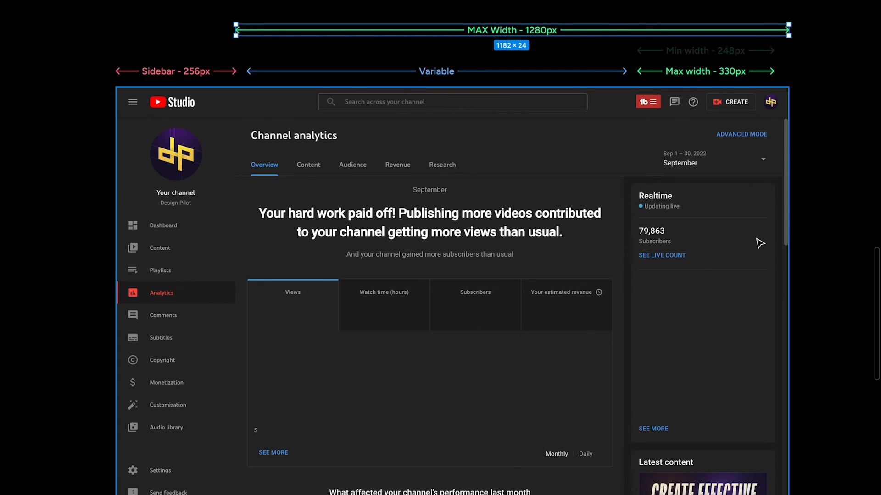
pyautogui.click(449, 76)
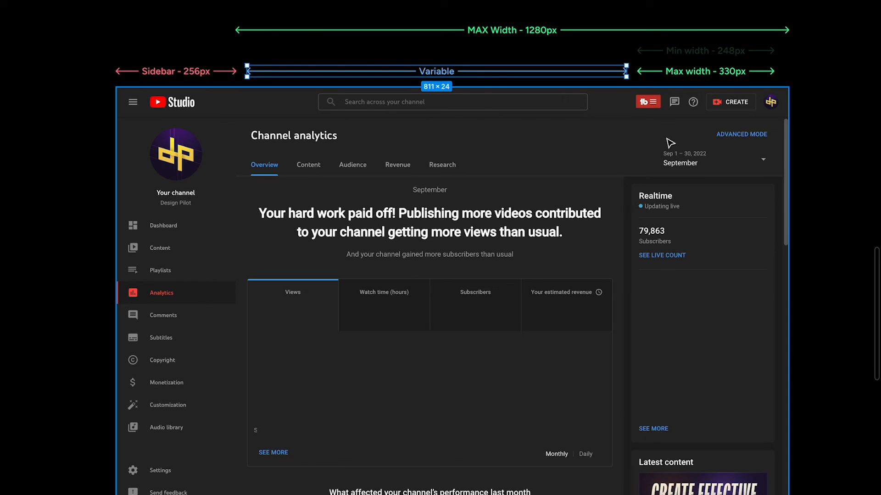
pyautogui.click(707, 73)
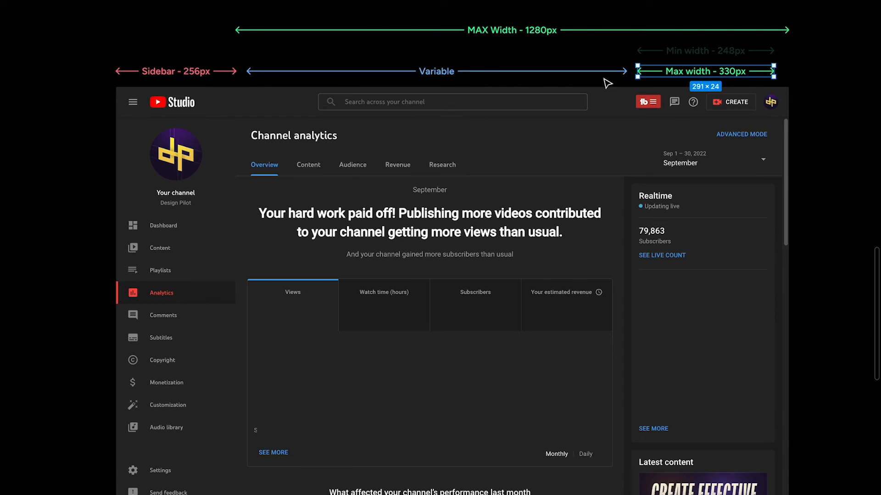
pyautogui.click(552, 77)
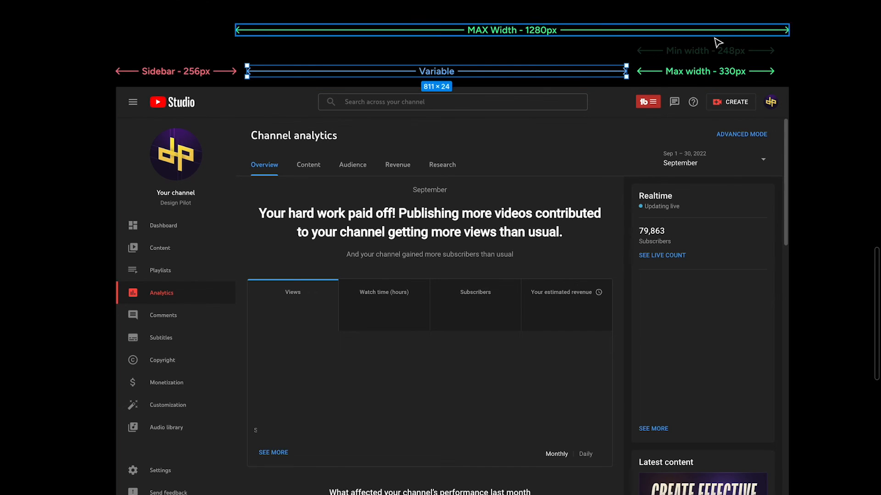
# - Compare the right column's minimum and maximum width annotations with the variable column and overall maximum width on Channel analytics
pyautogui.click(730, 75)
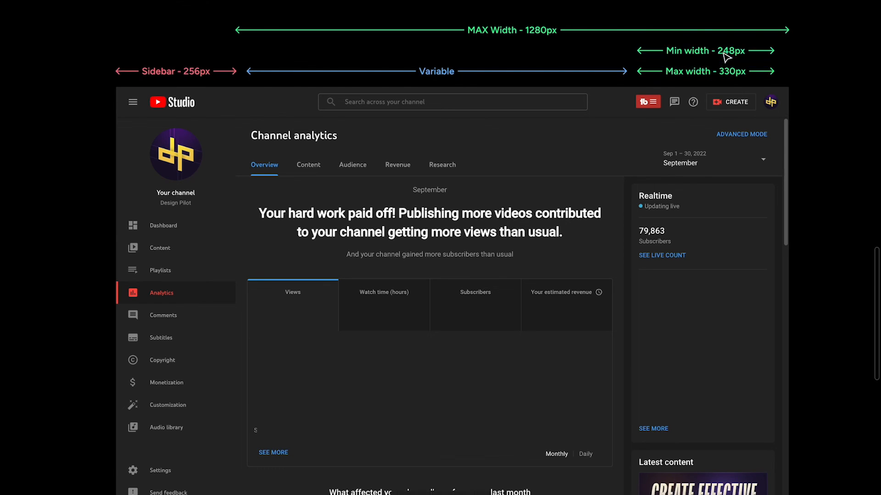
pyautogui.click(735, 53)
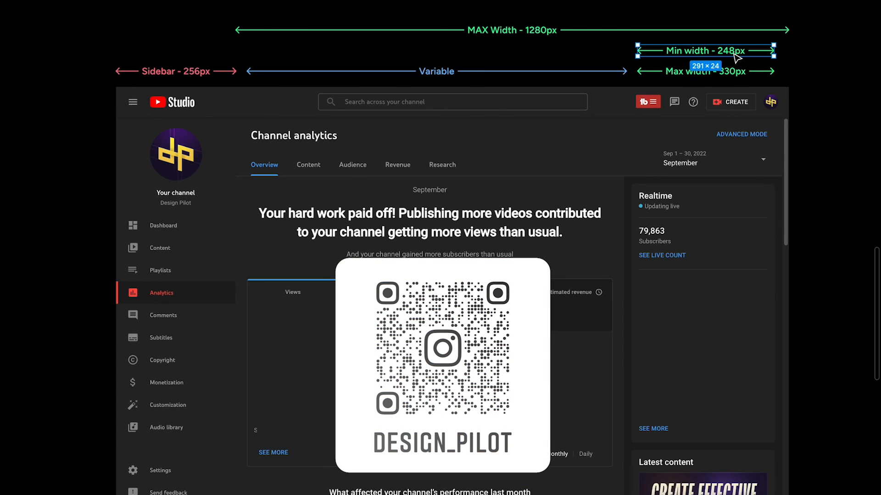
pyautogui.click(734, 73)
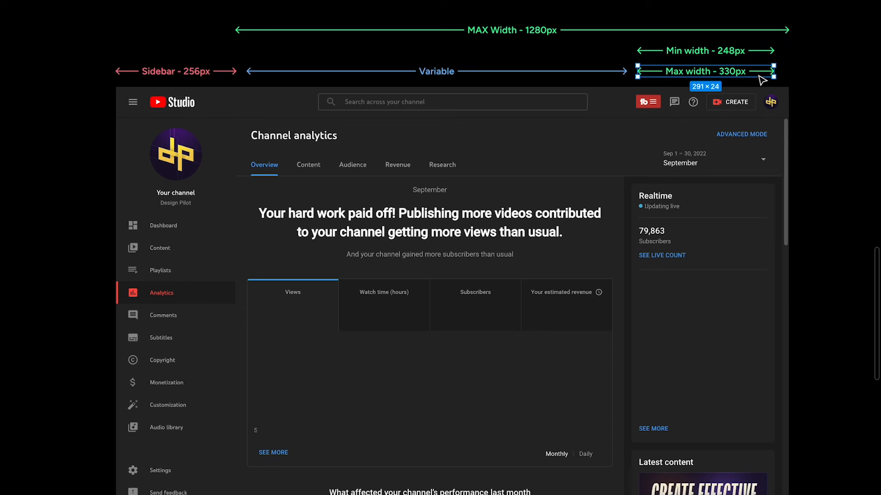
pyautogui.click(445, 73)
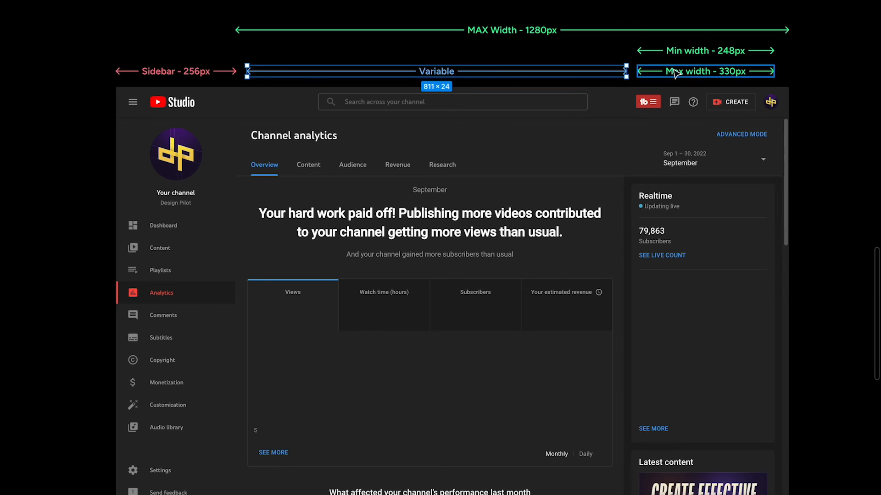
pyautogui.click(544, 33)
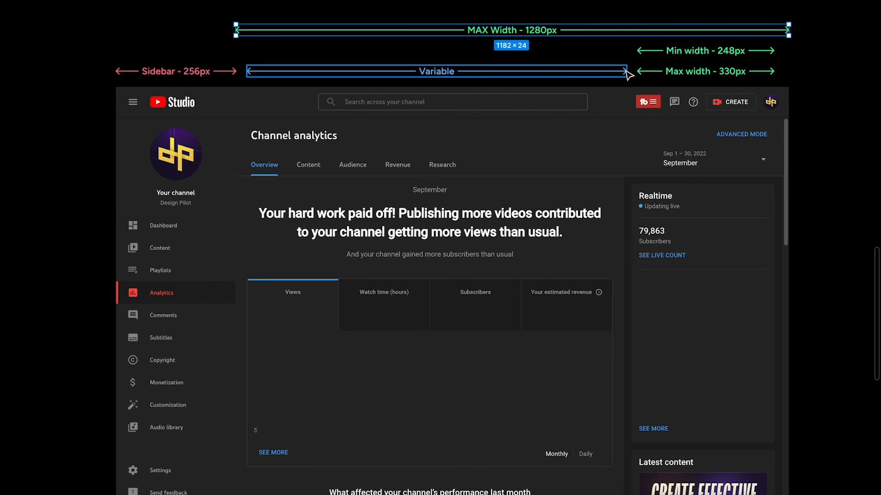
pyautogui.click(484, 46)
# - Find Frame 4's dashboard and inspect the fixed-width annotation above its Spaces column for comparison
pyautogui.scroll(-5, 484, 43)
pyautogui.scroll(-3, 488, 39)
pyautogui.hscroll(-15, 488, 39)
pyautogui.scroll(-4, 489, 38)
pyautogui.hscroll(-20, 489, 38)
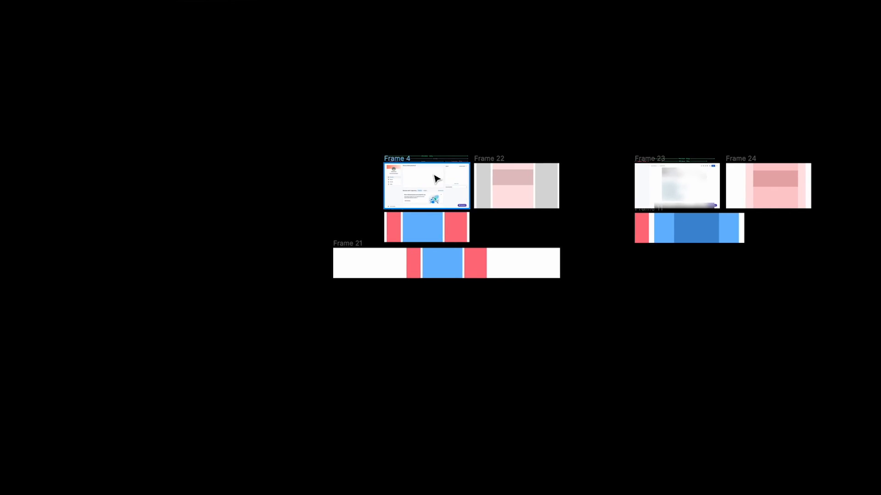
pyautogui.scroll(10, 436, 177)
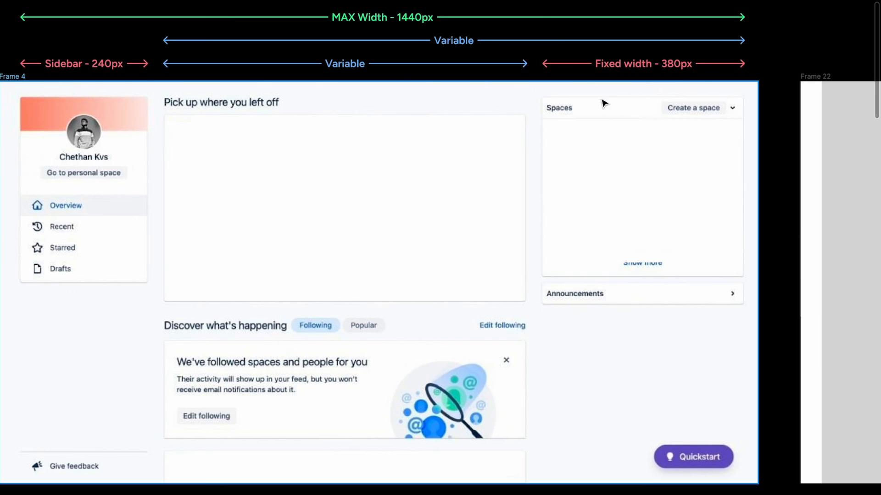
pyautogui.click(669, 65)
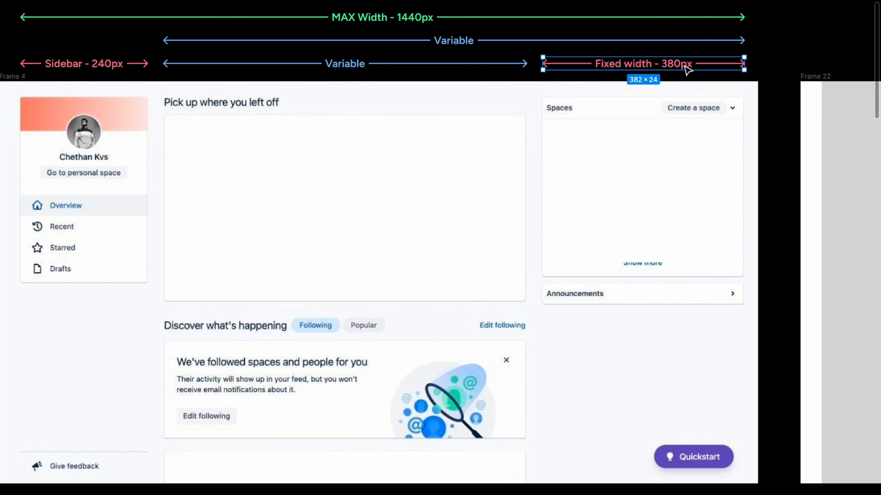
# - Return to the Channel analytics dashboard and review its Realtime column and variable-width main column
pyautogui.scroll(-10, 687, 69)
pyautogui.scroll(10, 545, 209)
pyautogui.scroll(3, 545, 209)
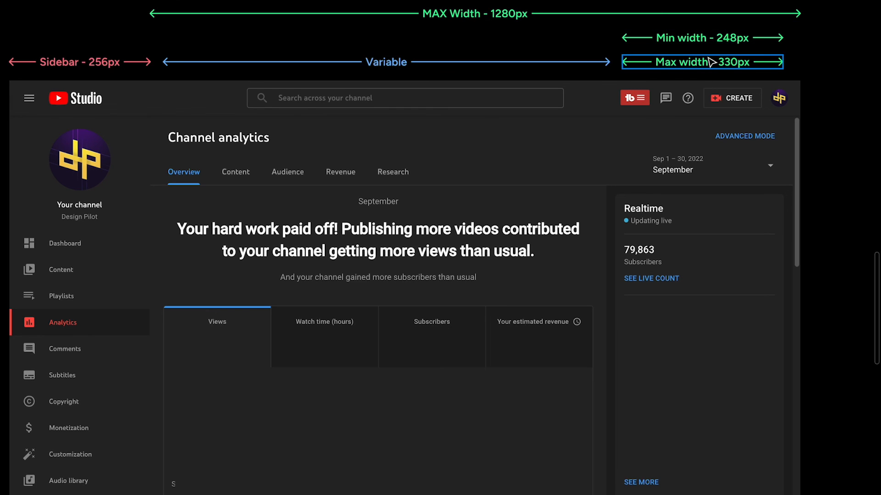
pyautogui.scroll(-3, 633, 229)
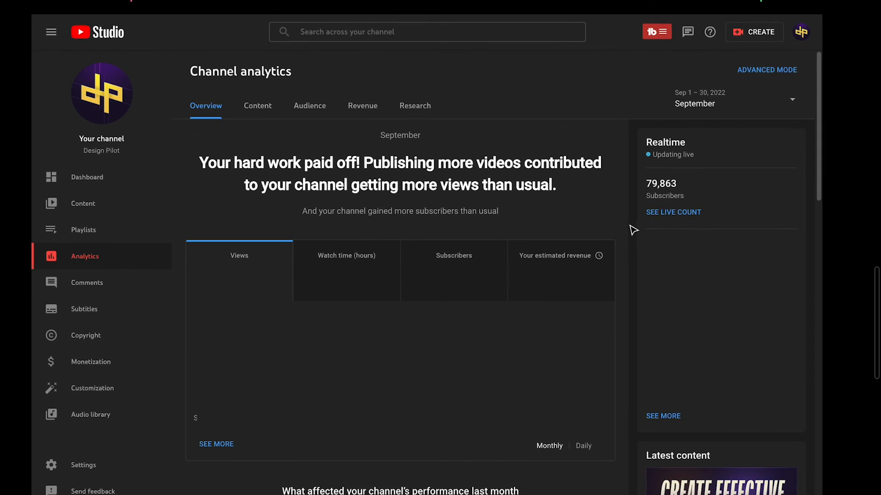
pyautogui.scroll(3, 443, 274)
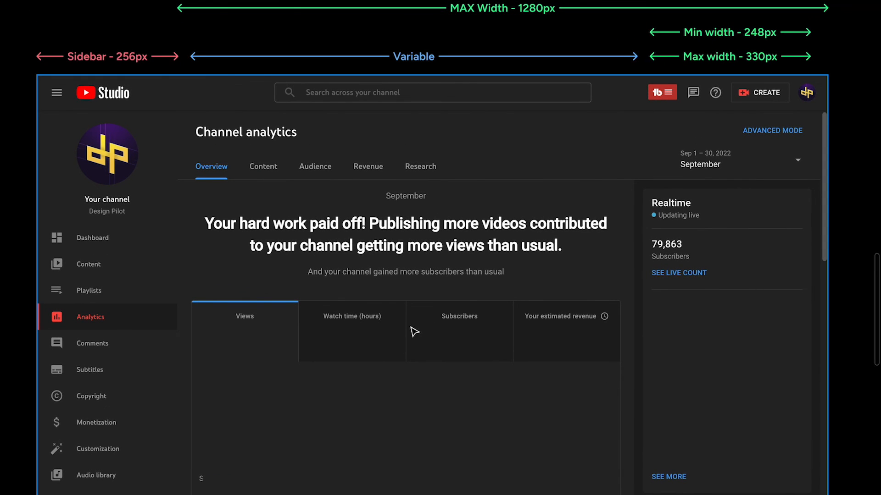
pyautogui.click(410, 61)
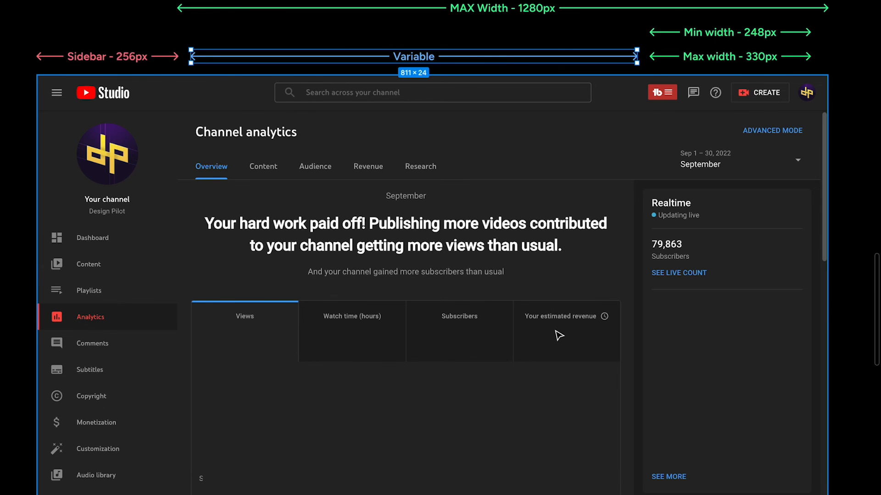
# - Inspect Frame 20's coloured blocks below Channel analytics and the auto layout holding its blue and green columns
pyautogui.scroll(-3, 554, 334)
pyautogui.scroll(-8, 545, 335)
pyautogui.click(108, 261)
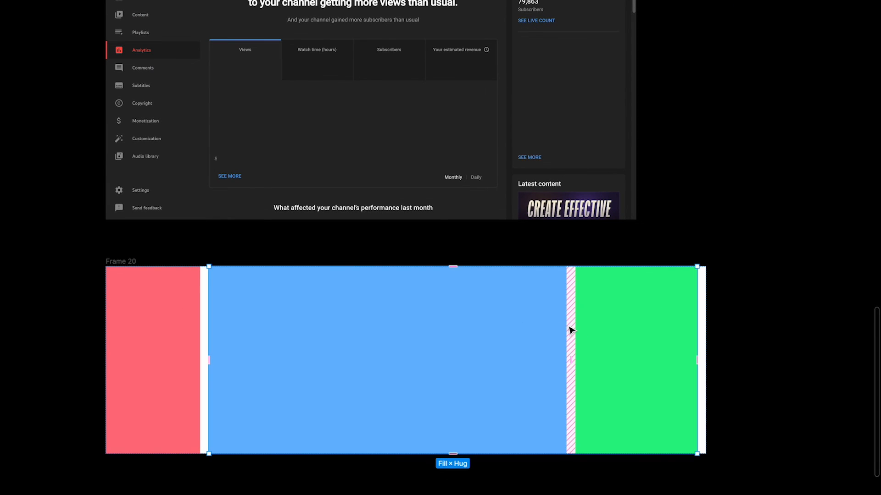
pyautogui.scroll(10, 610, 317)
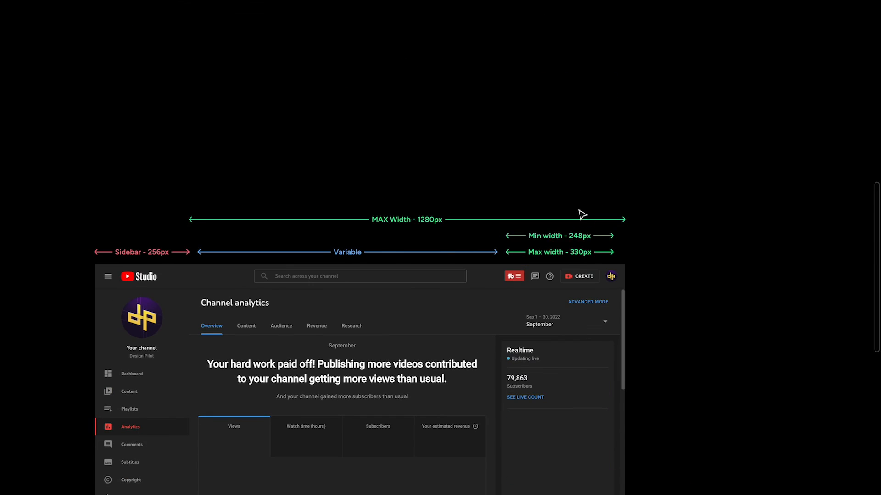
pyautogui.scroll(-6, 586, 256)
pyautogui.click(411, 475)
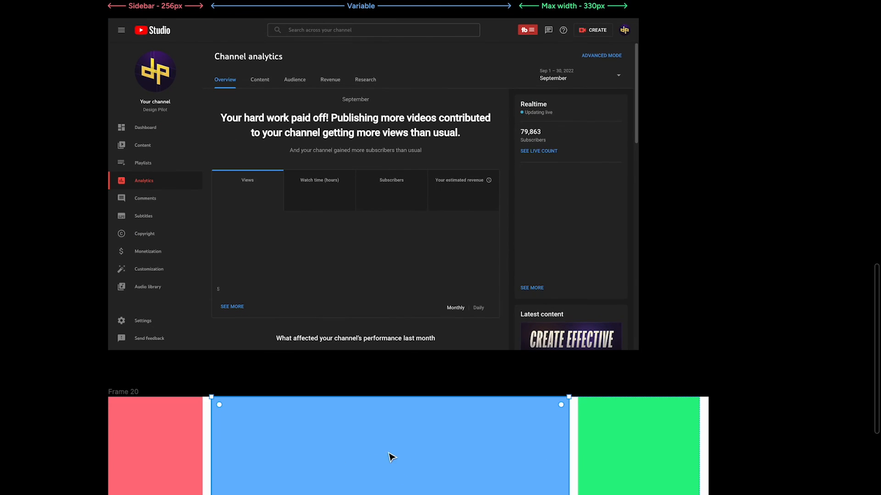
pyautogui.scroll(-1, 488, 449)
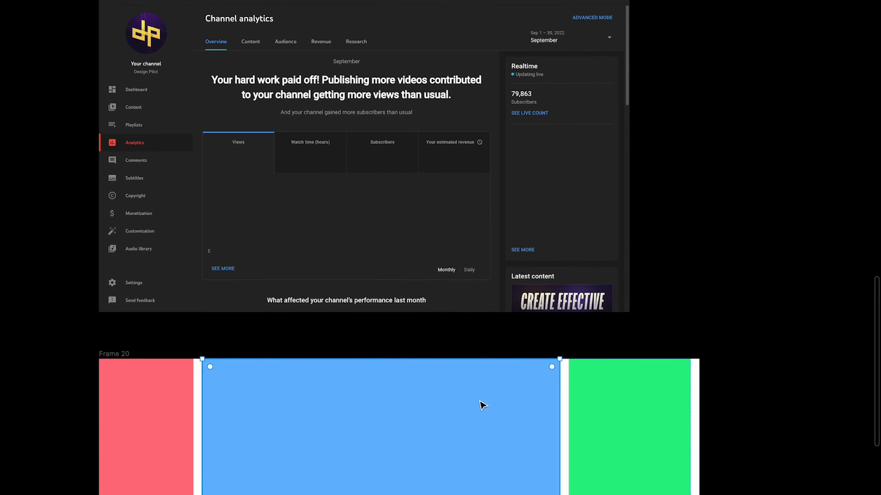
# - Check the MAX Width annotation spanning the Channel analytics content against Frame 20's column blocks
pyautogui.scroll(5, 562, 342)
pyautogui.hscroll(-2, 562, 342)
pyautogui.click(490, 103)
pyautogui.scroll(3, 487, 102)
pyautogui.scroll(-4, 488, 102)
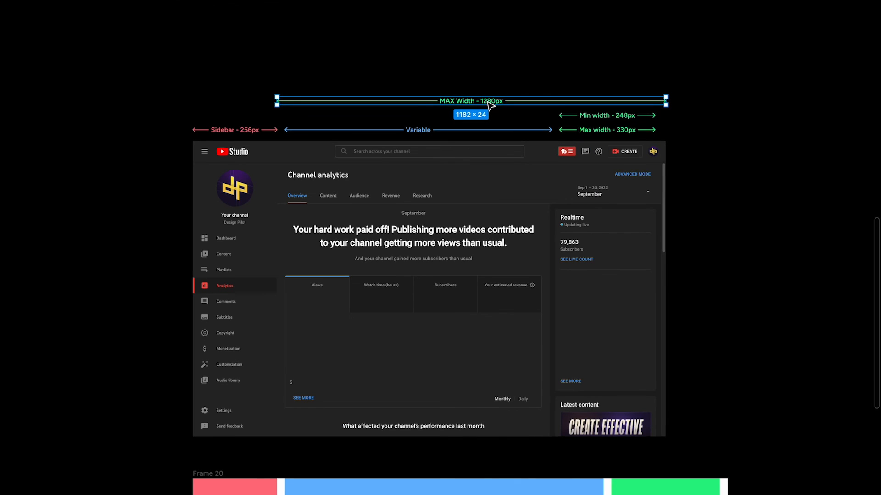
# - Find the Payments dashboard with the 180px sidebar and examine the MAX Width annotation above it
pyautogui.scroll(-1, 482, 105)
pyautogui.hscroll(10, 448, 116)
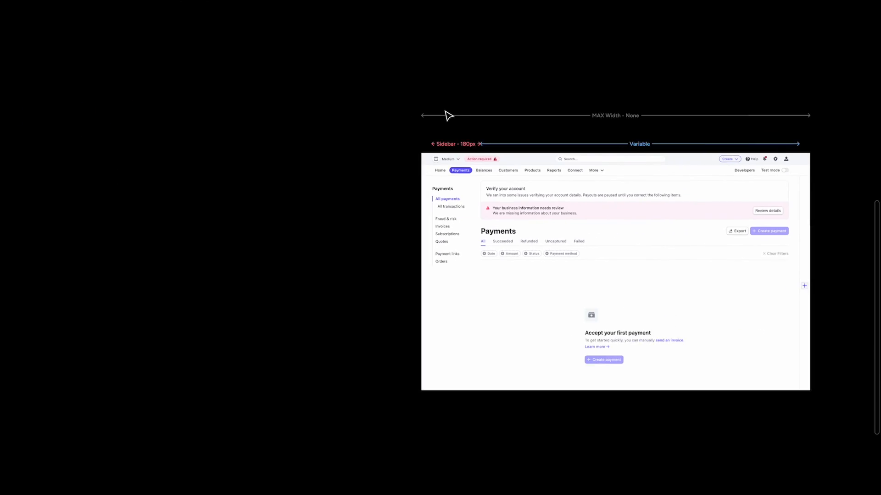
pyautogui.scroll(5, 433, 150)
pyautogui.scroll(-1, 433, 149)
pyautogui.hscroll(1, 433, 149)
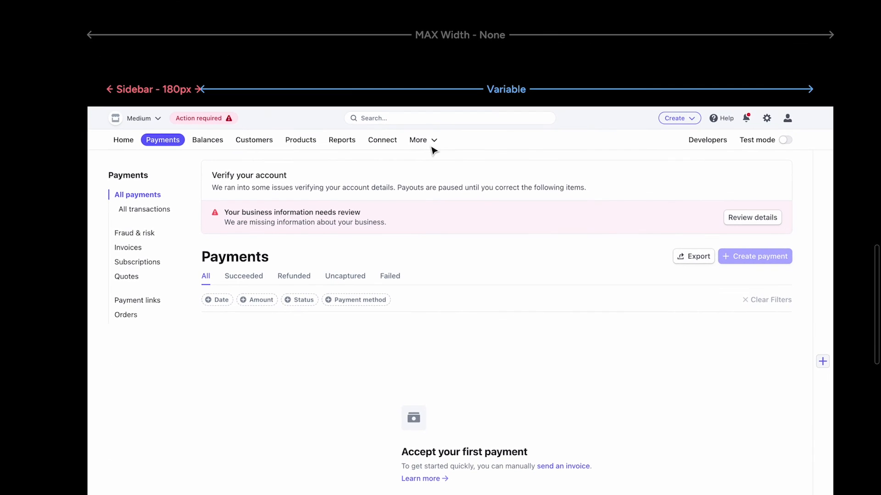
pyautogui.scroll(2, 432, 149)
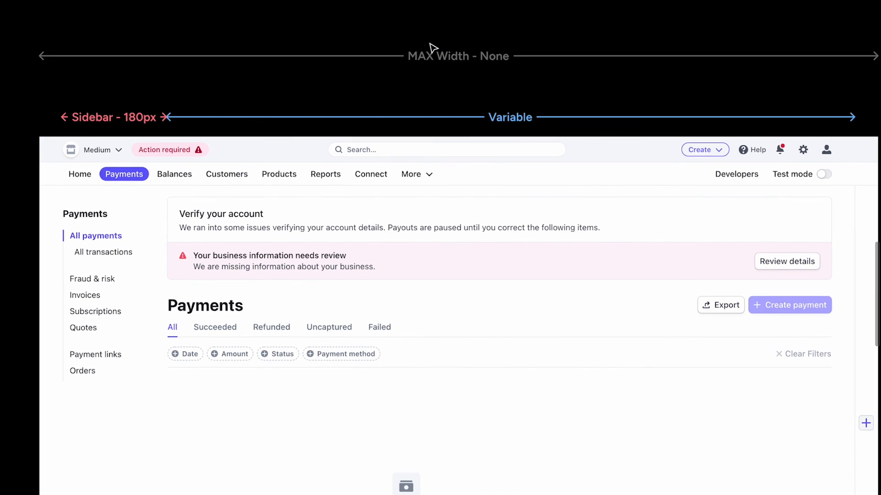
pyautogui.click(450, 58)
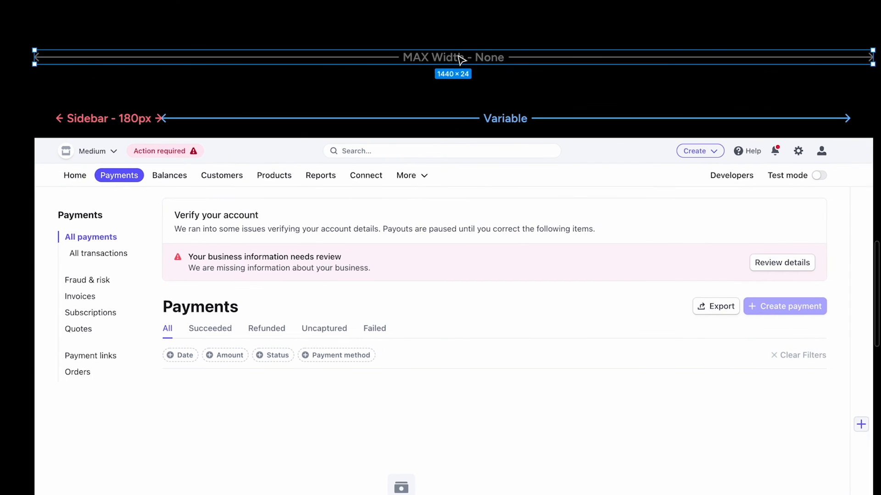
pyautogui.hscroll(2, 452, 61)
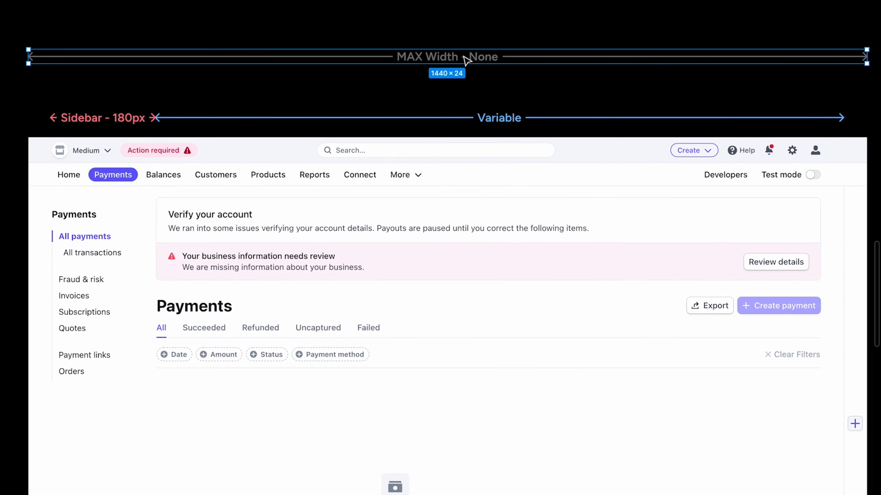
# - Check the Sidebar and Variable annotations against the live Payments page in Chrome, widening its responsive viewport to 2560 px
pyautogui.click(120, 123)
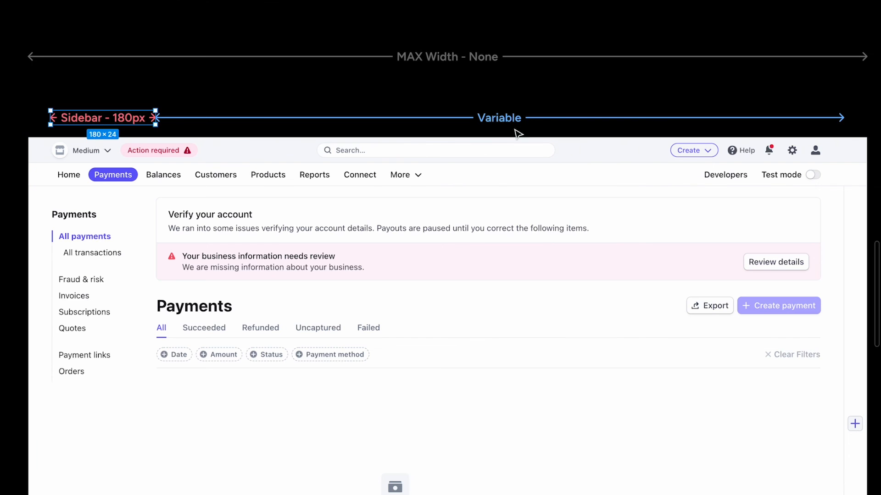
pyautogui.click(496, 124)
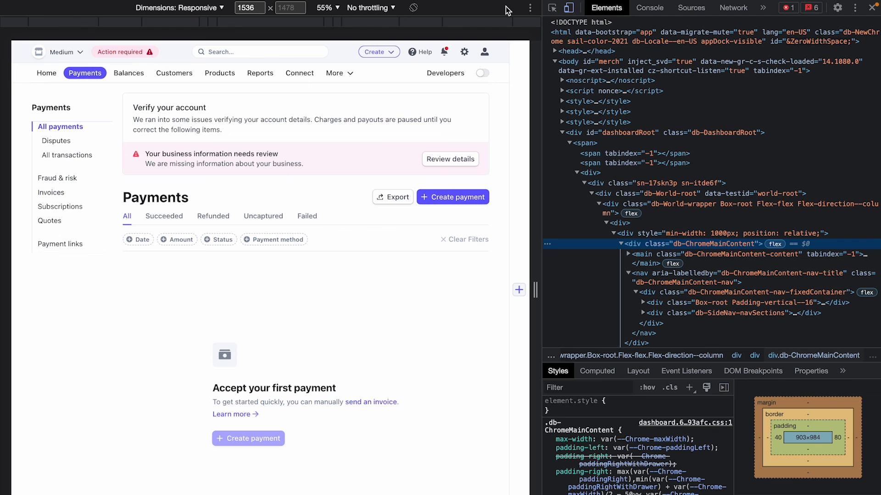
pyautogui.moveTo(536, 286)
pyautogui.mouseDown()
pyautogui.moveTo(468, 294)
pyautogui.moveTo(541, 295)
pyautogui.mouseUp()
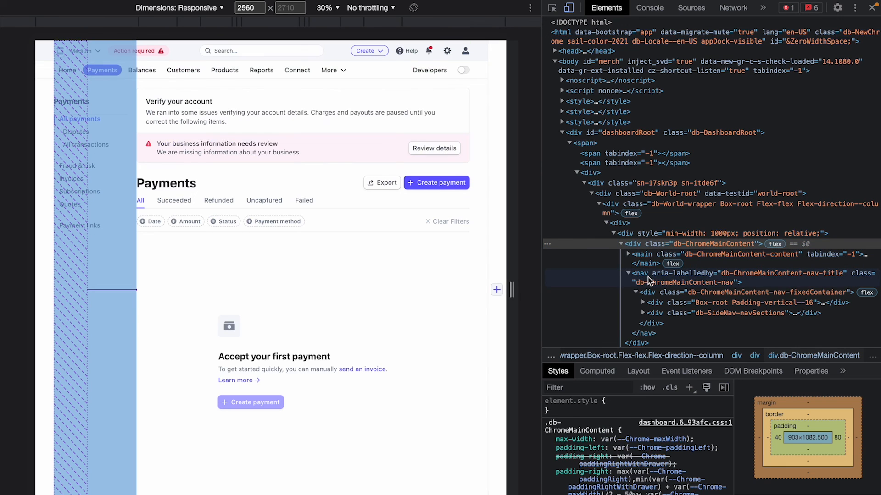
# - Inspect the db-ChromeMainContent-nav element and trace its width to the --ChromeMainContent-nav--width variable
pyautogui.click(646, 277)
pyautogui.click(629, 274)
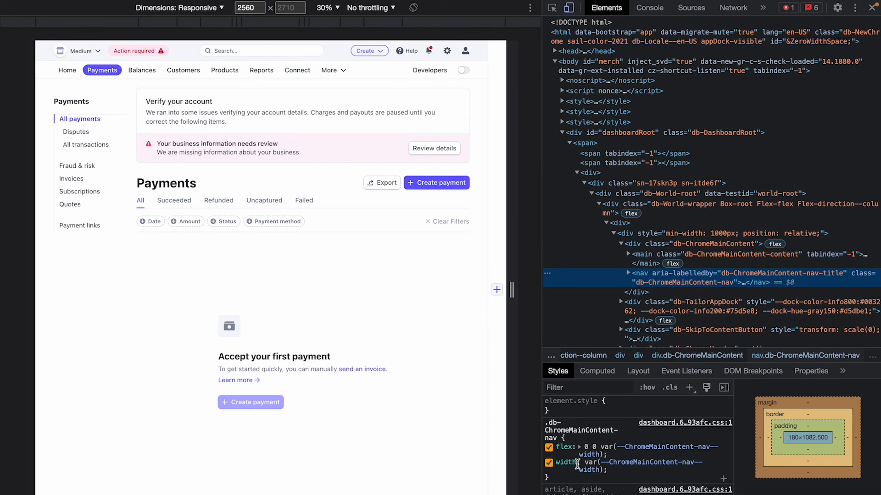
pyautogui.click(631, 466)
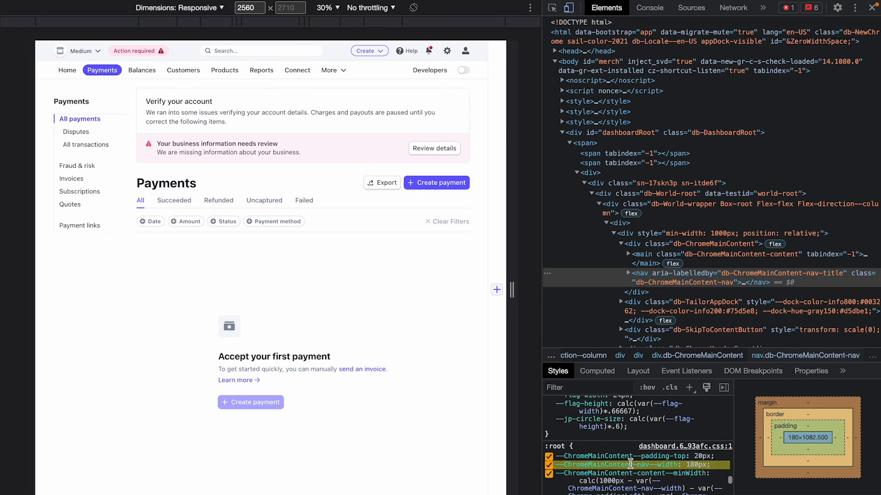
pyautogui.moveTo(687, 465); pyautogui.dragTo(696, 466)
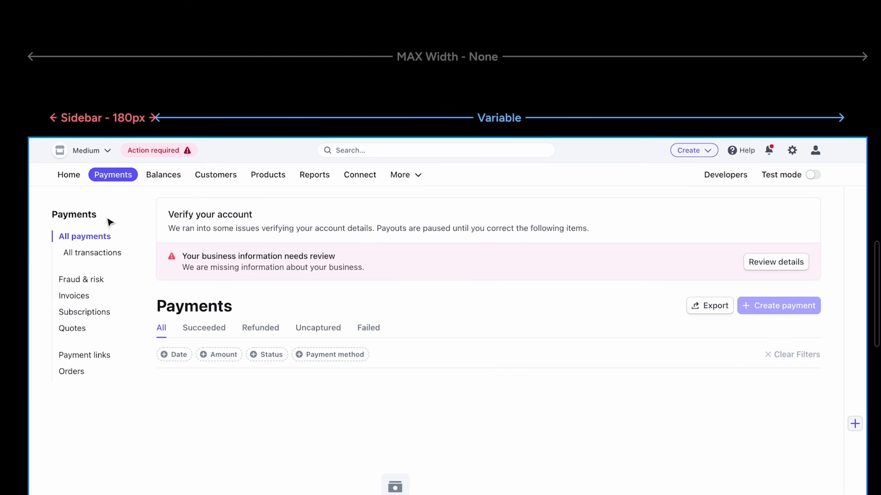
# - Switch back to Figma and move the Sidebar - 180px annotation down onto the Payments sidebar menu, just below its heading
pyautogui.click(112, 171)
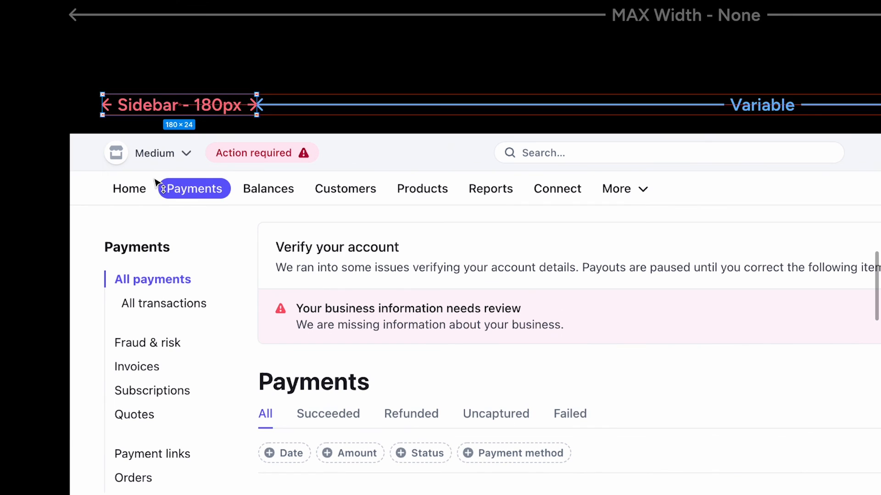
pyautogui.moveTo(109, 114); pyautogui.dragTo(109, 278)
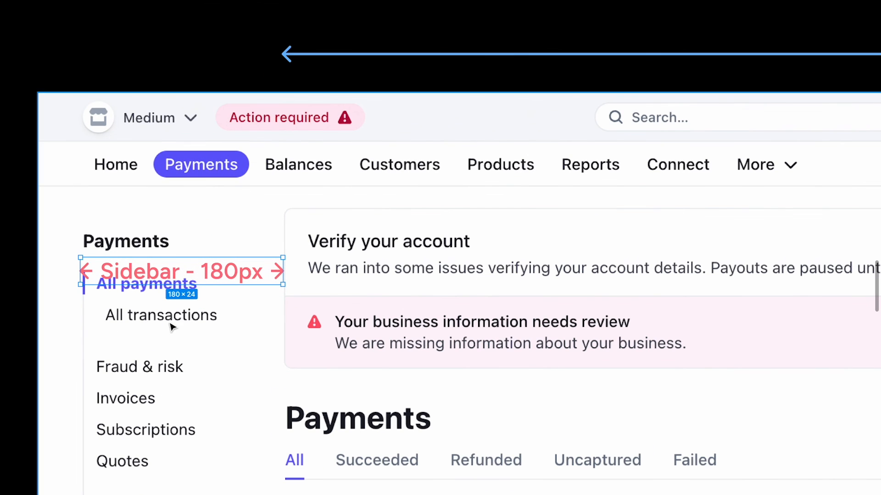
pyautogui.scroll(-3, 138, 243)
pyautogui.scroll(5, 82, 225)
pyautogui.scroll(-5, 82, 217)
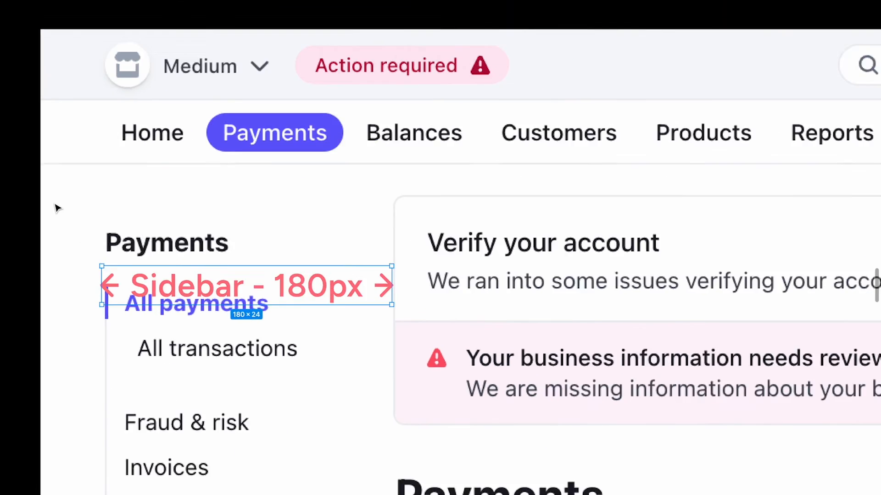
pyautogui.scroll(-2, 69, 228)
pyautogui.hscroll(10, 534, 263)
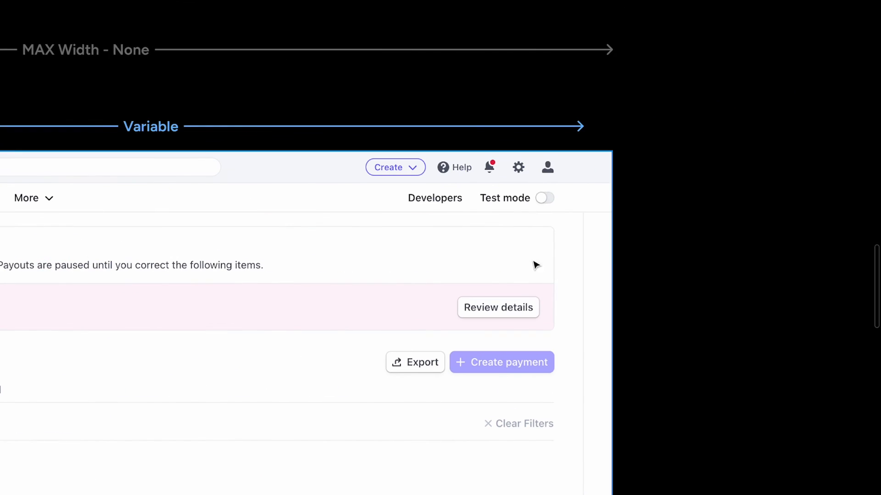
pyautogui.scroll(-3, 586, 275)
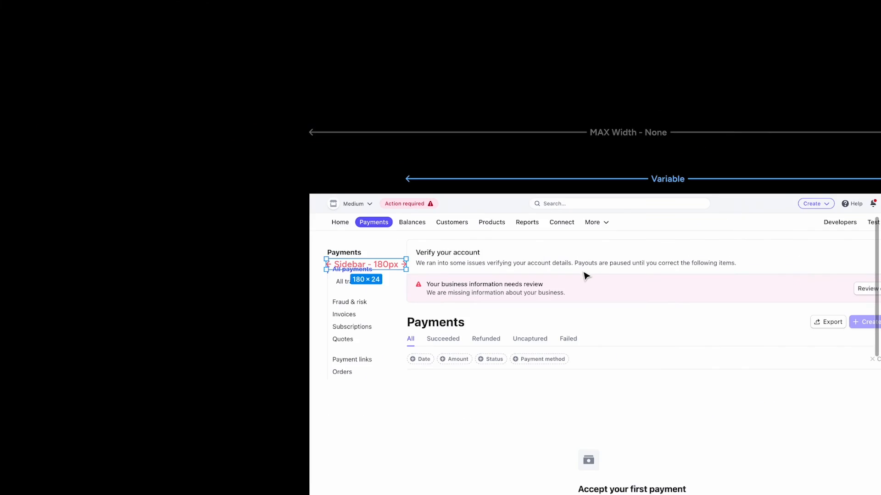
# - Check the Variable annotation's extent above the Payments content column
pyautogui.click(545, 190)
pyautogui.scroll(5, 545, 192)
pyautogui.hscroll(-5, 541, 191)
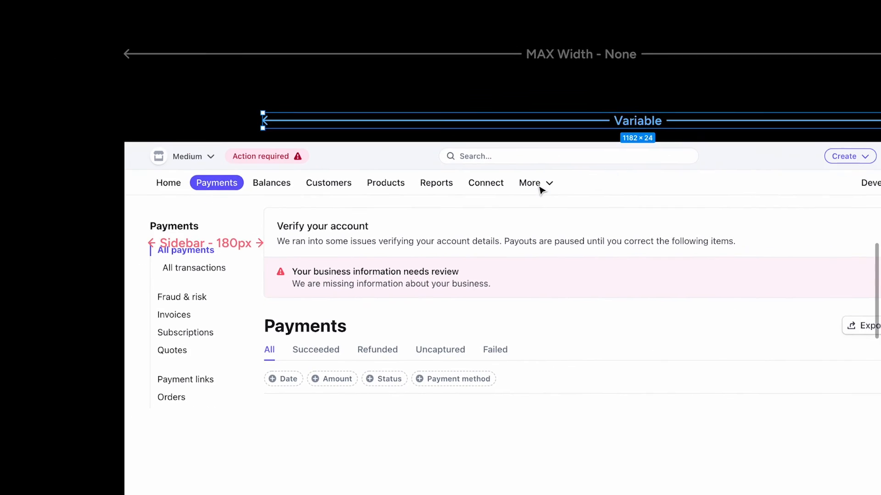
# - Shift the Sidebar - 180px annotation 2 px to the right so it sits 40 px from the dashboard's left edge
pyautogui.scroll(3, 212, 236)
pyautogui.click(195, 230)
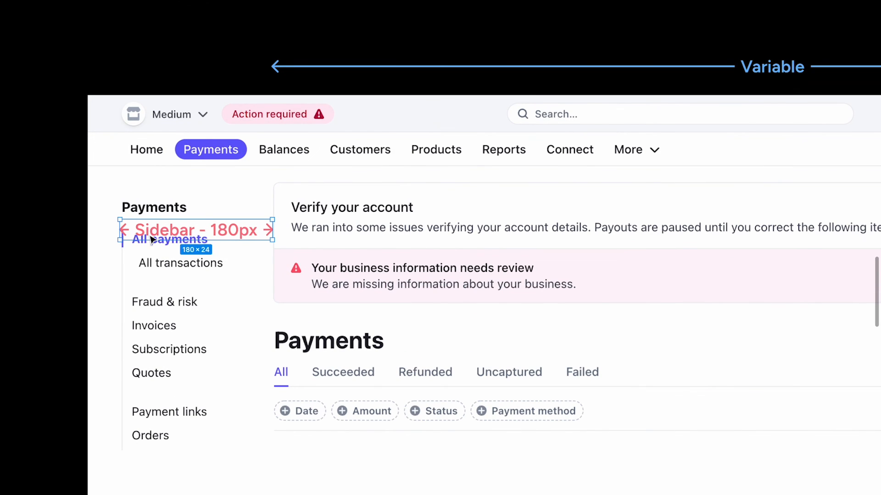
pyautogui.scroll(3, 138, 233)
pyautogui.press('alt')
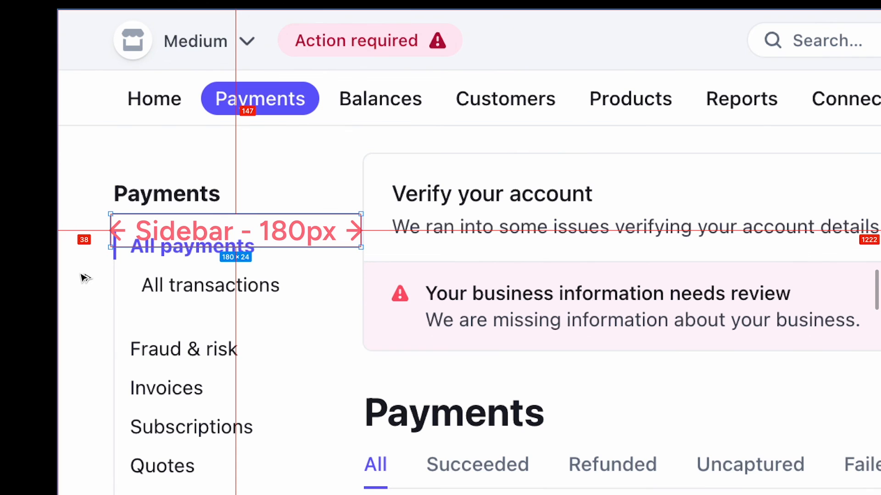
pyautogui.press('Right')
pyautogui.press('Right')
pyautogui.press('alt')
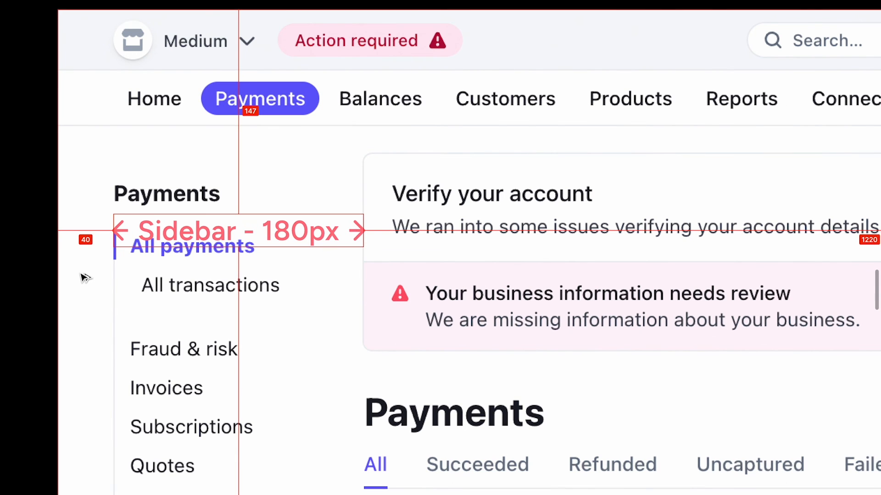
# - Measure the margin between the content card and the dashboard's right edge with a temporary rectangle about 79 × 20, and delete it
pyautogui.scroll(-3, 85, 278)
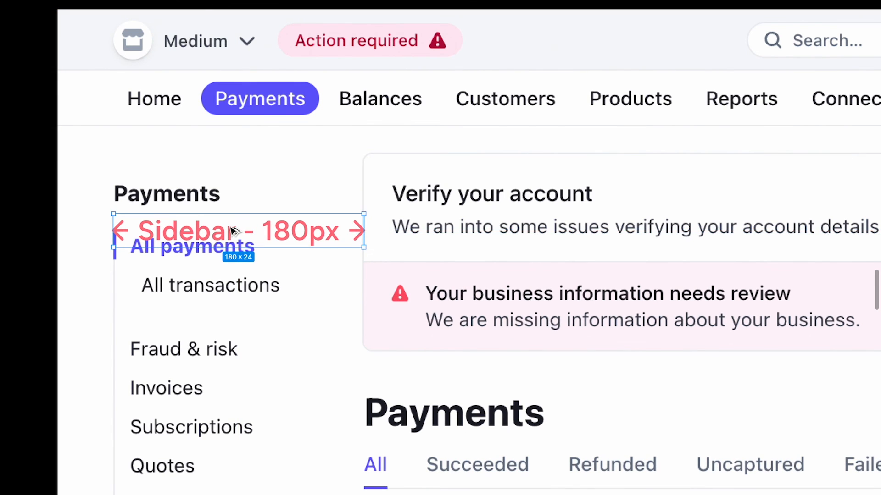
pyautogui.scroll(-3, 232, 230)
pyautogui.scroll(-3, 231, 230)
pyautogui.scroll(-3, 326, 173)
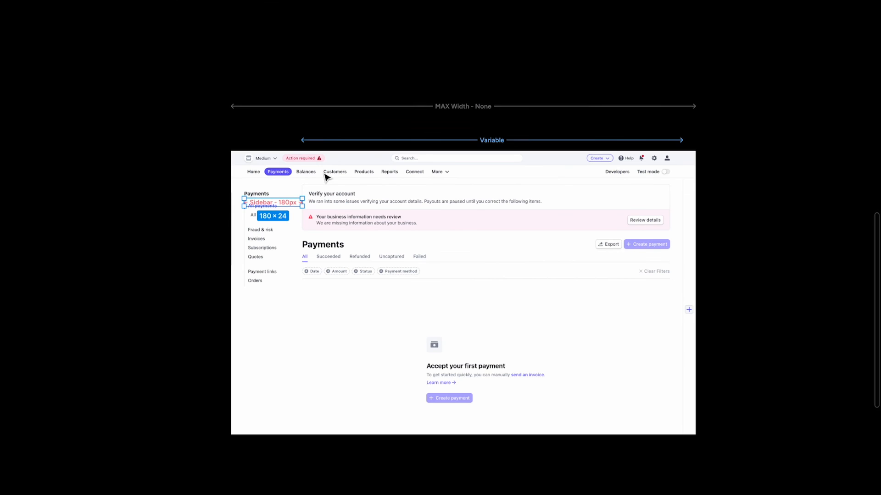
pyautogui.scroll(3, 647, 291)
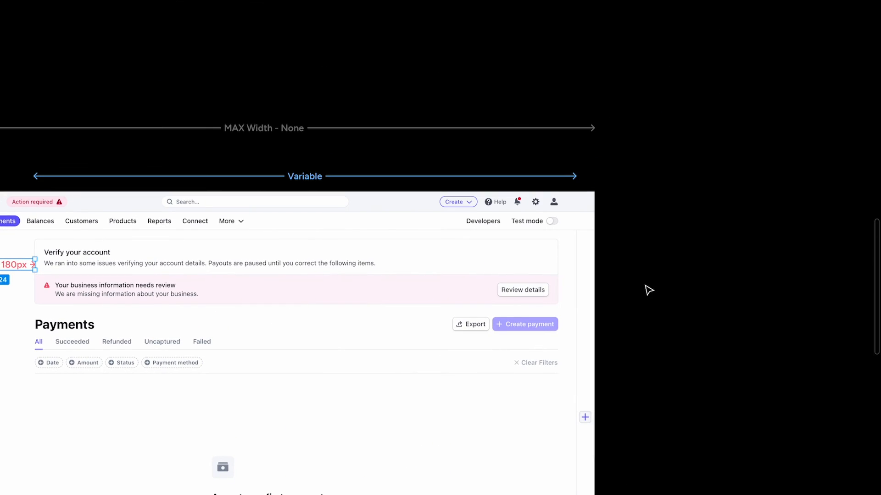
pyautogui.scroll(10, 555, 276)
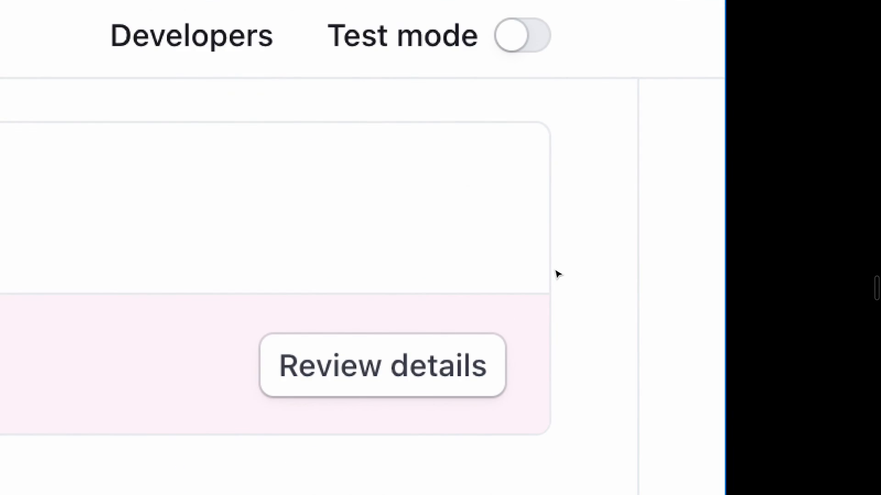
pyautogui.moveTo(552, 267); pyautogui.dragTo(725, 311)
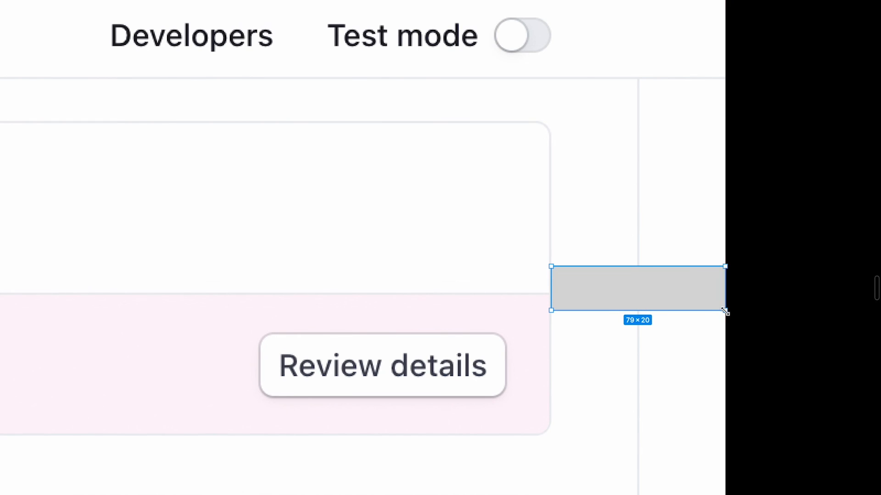
pyautogui.press('Delete')
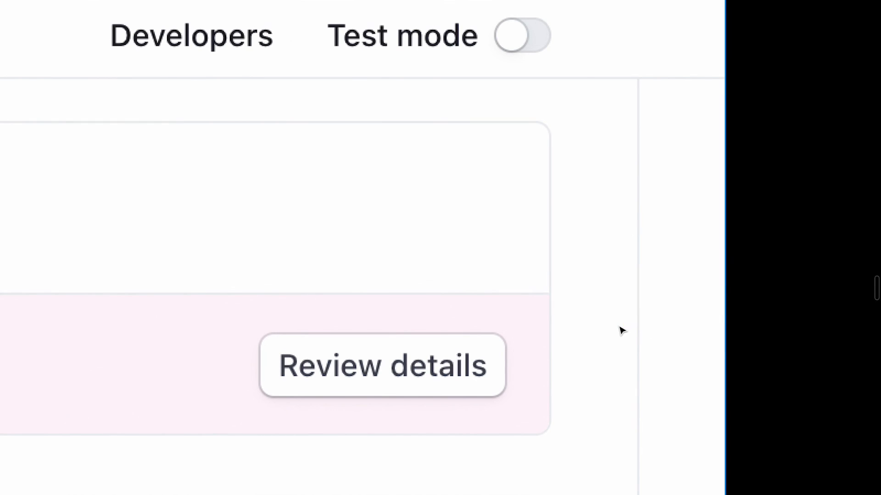
pyautogui.scroll(-5, 621, 331)
pyautogui.scroll(-5, 614, 332)
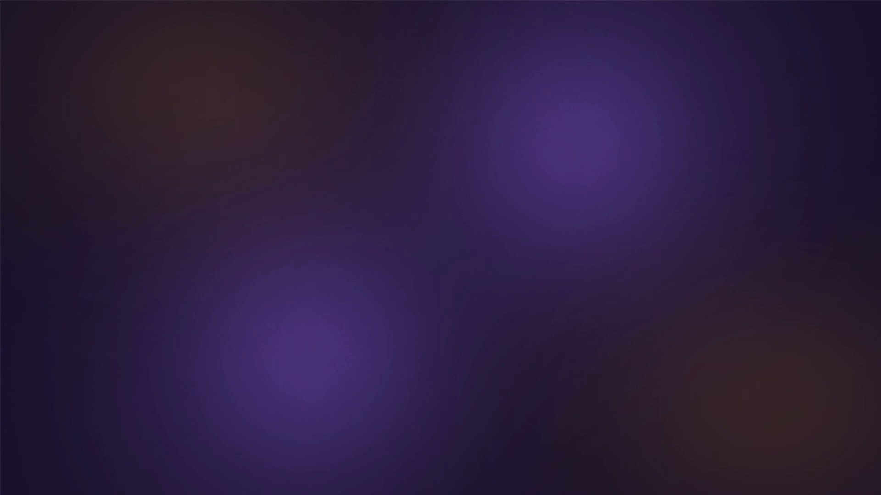